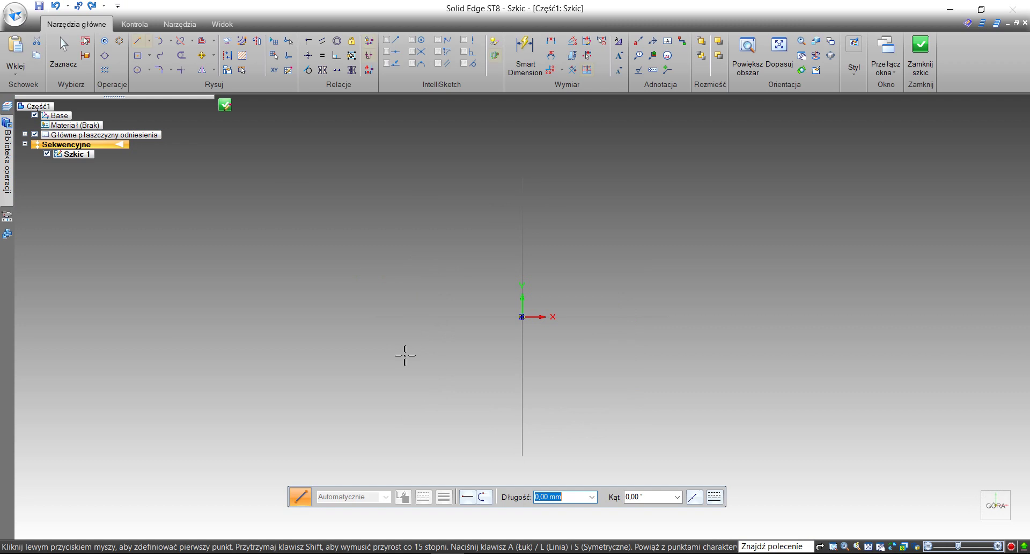
Sketch a circle about 61 mm in diameter centred on the origin.
{"action": "right_click", "coordinate": [402, 352]}
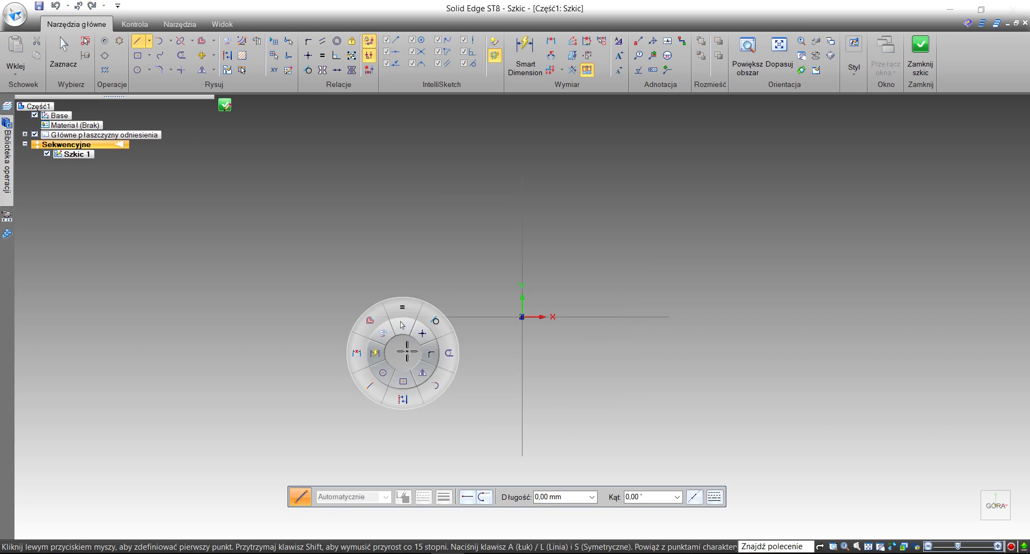
{"action": "left_click", "coordinate": [383, 371]}
{"action": "left_click", "coordinate": [522, 316]}
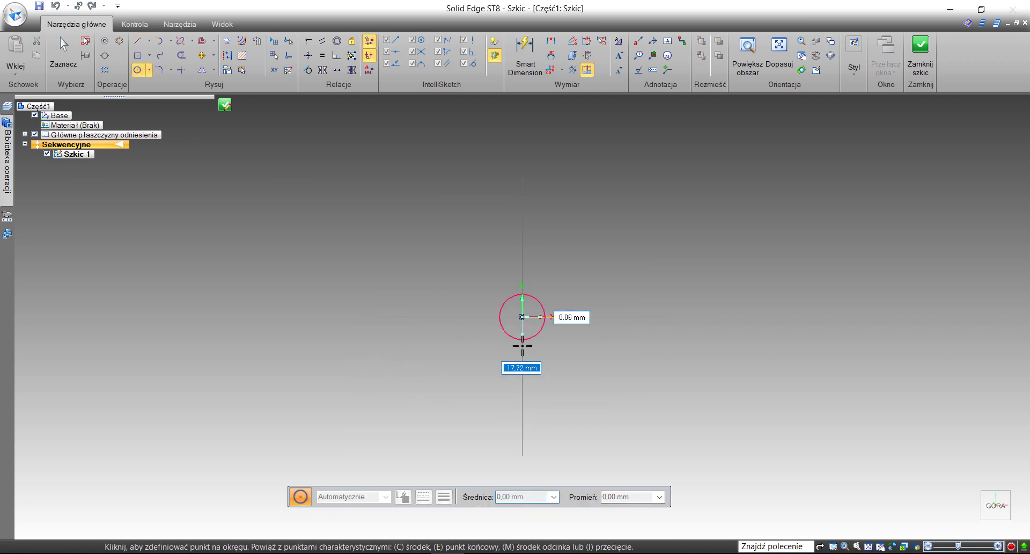
{"action": "left_click", "coordinate": [545, 394]}
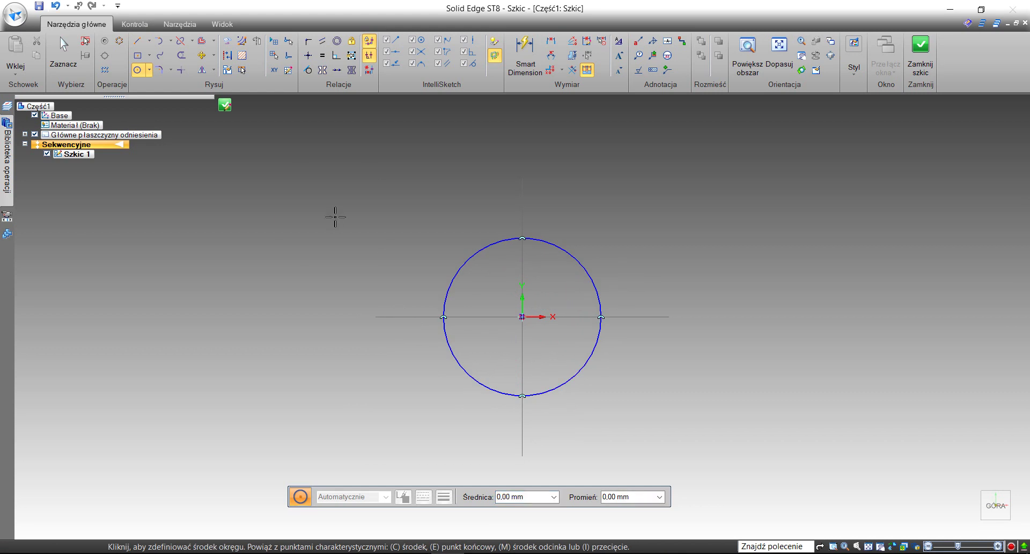
Dimension the circle's diameter to 60 mm and close the sketch.
{"action": "right_click", "coordinate": [338, 214]}
{"action": "left_click", "coordinate": [305, 217]}
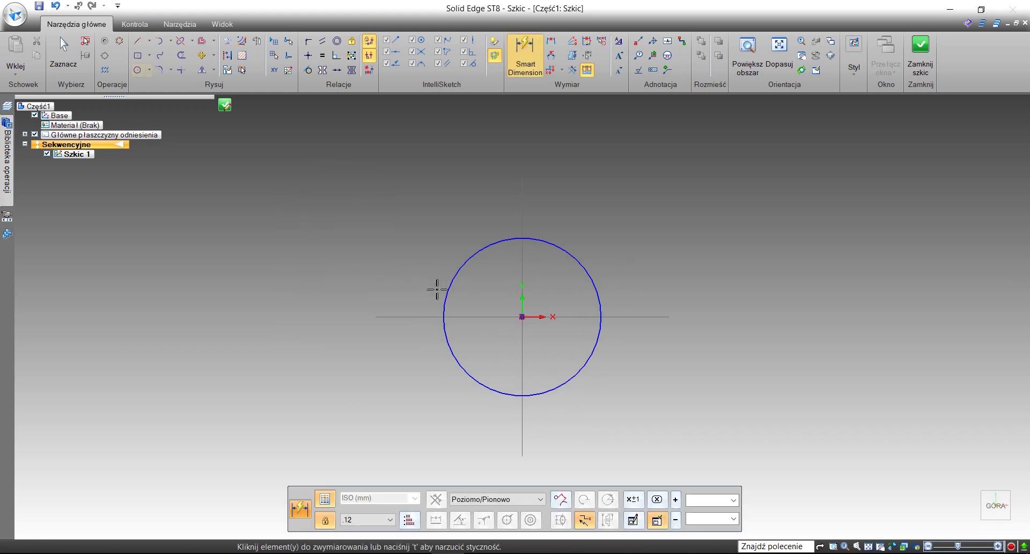
{"action": "left_click", "coordinate": [452, 280]}
{"action": "left_click", "coordinate": [426, 219]}
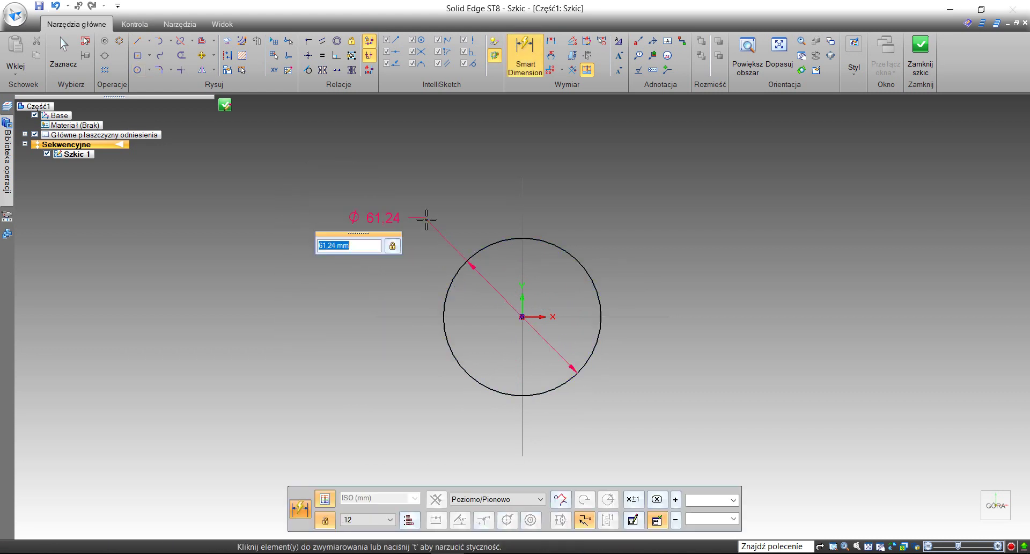
{"action": "type", "text": "60"}
{"action": "key", "text": "Return"}
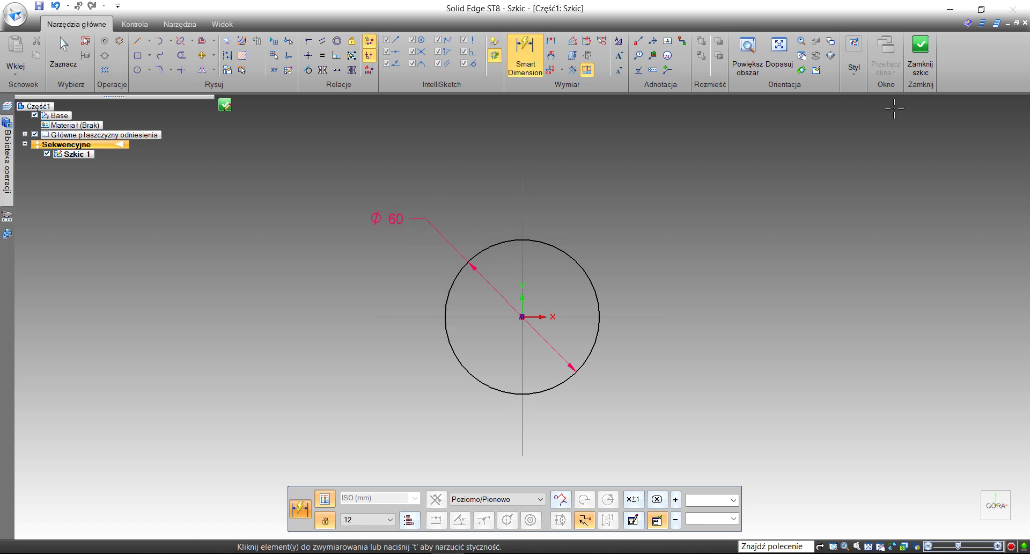
{"action": "left_click", "coordinate": [919, 53]}
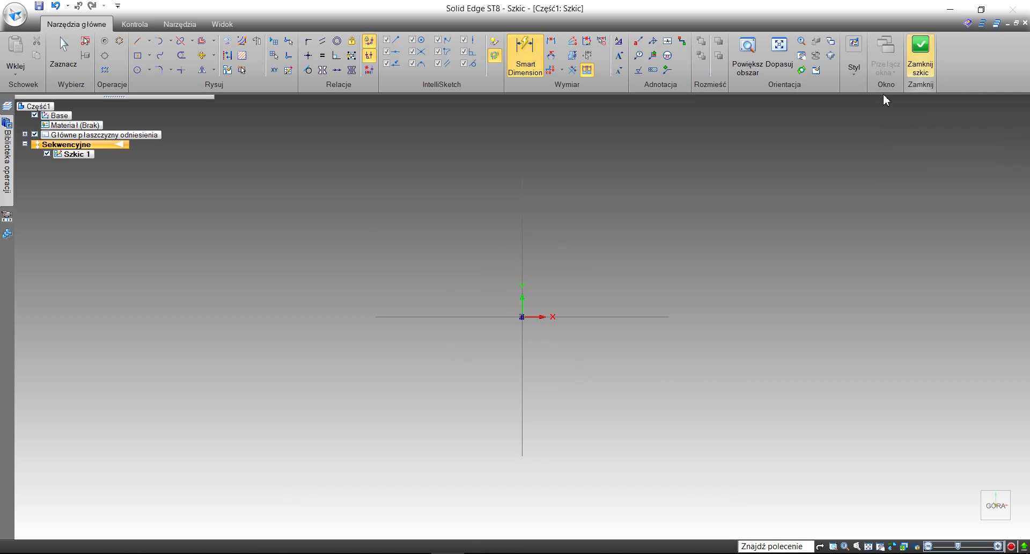
Start a sketch on the front plane and draw a vertical line about 39 mm long upward from the origin.
{"action": "right_click", "coordinate": [754, 246]}
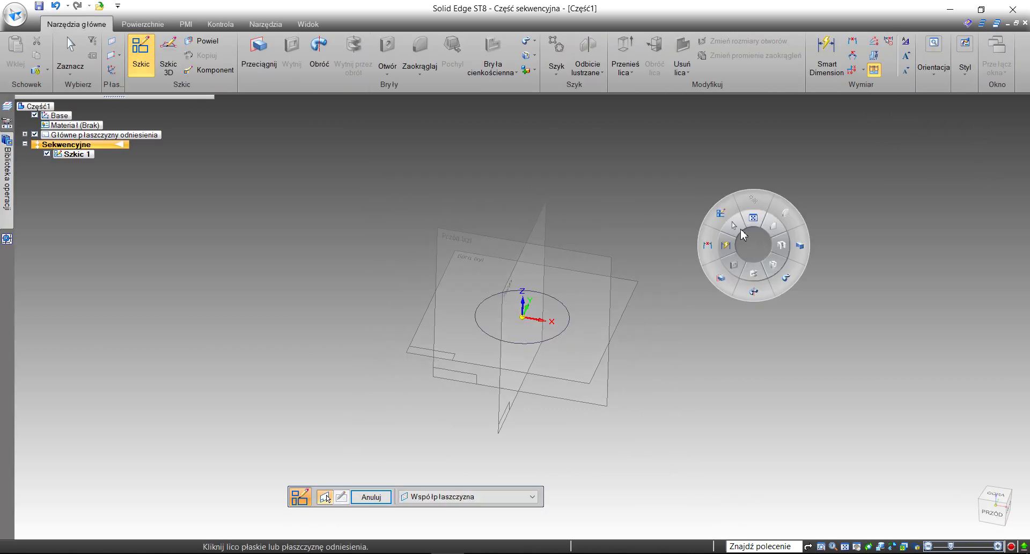
{"action": "middle_click_drag", "start_coordinate": [686, 318], "coordinate": [704, 303]}
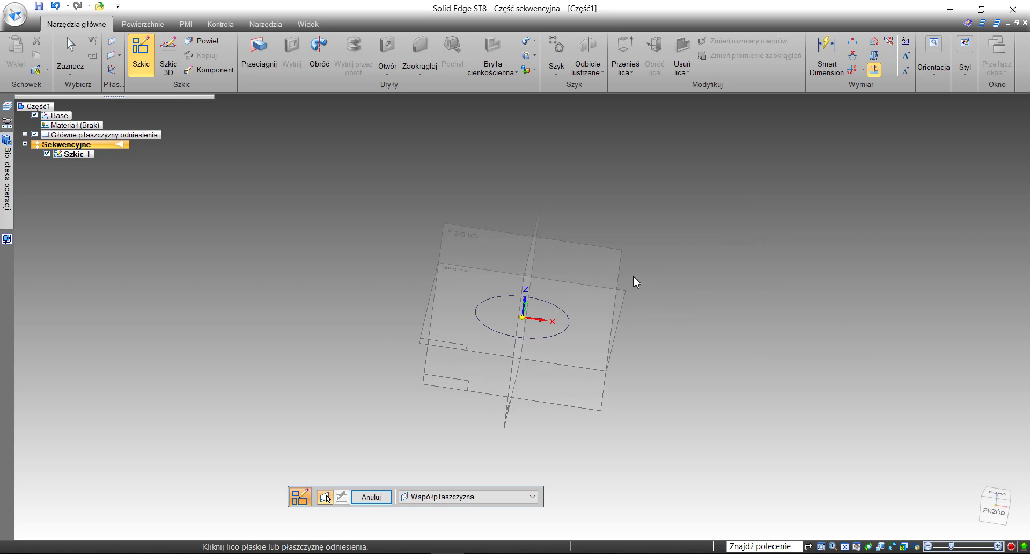
{"action": "left_click", "coordinate": [618, 269]}
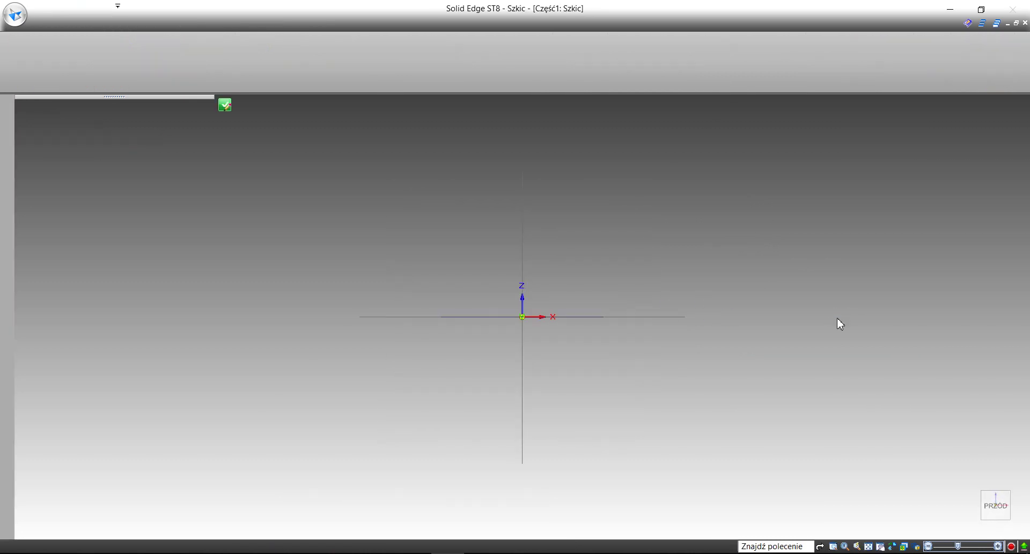
{"action": "right_click", "coordinate": [755, 302]}
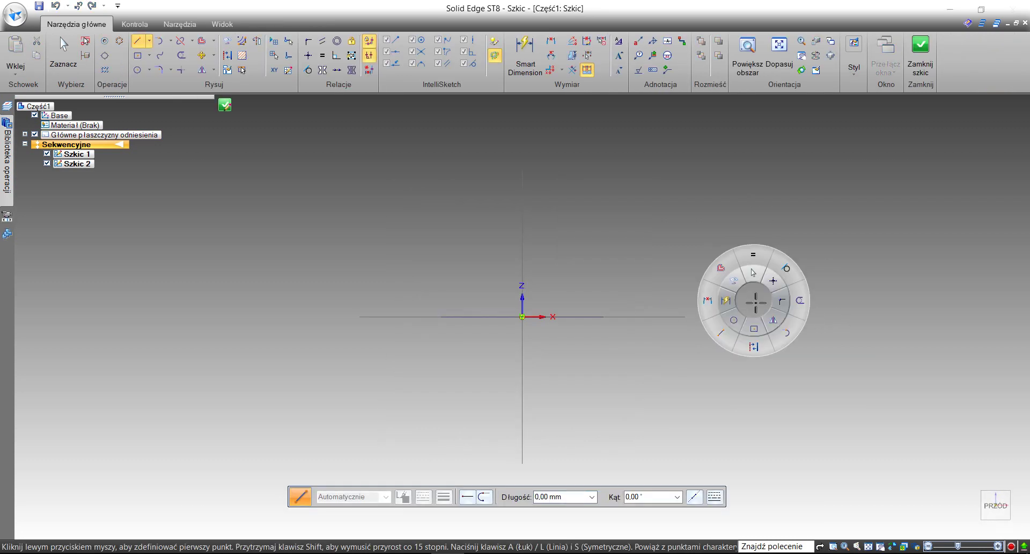
{"action": "left_click", "coordinate": [721, 332]}
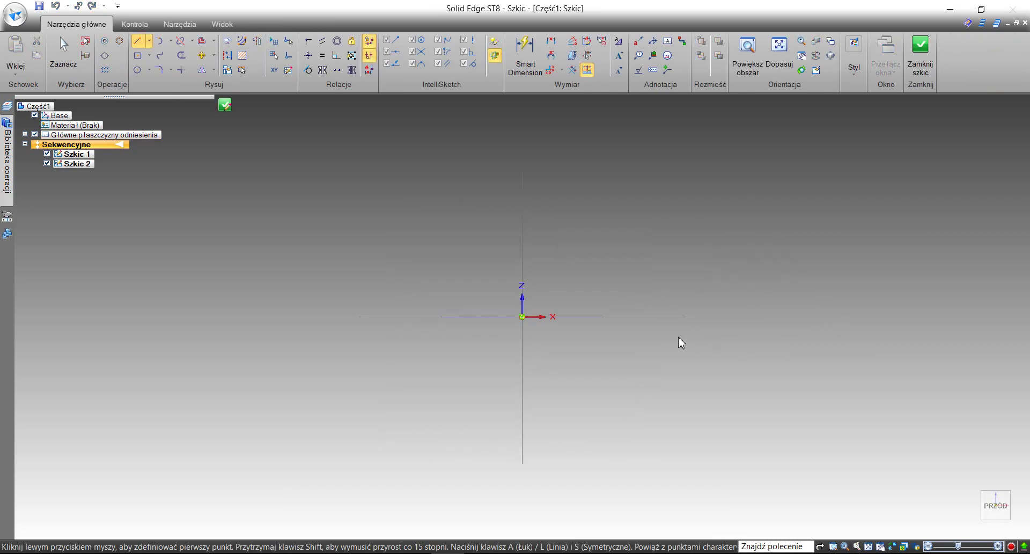
{"action": "left_click", "coordinate": [522, 317]}
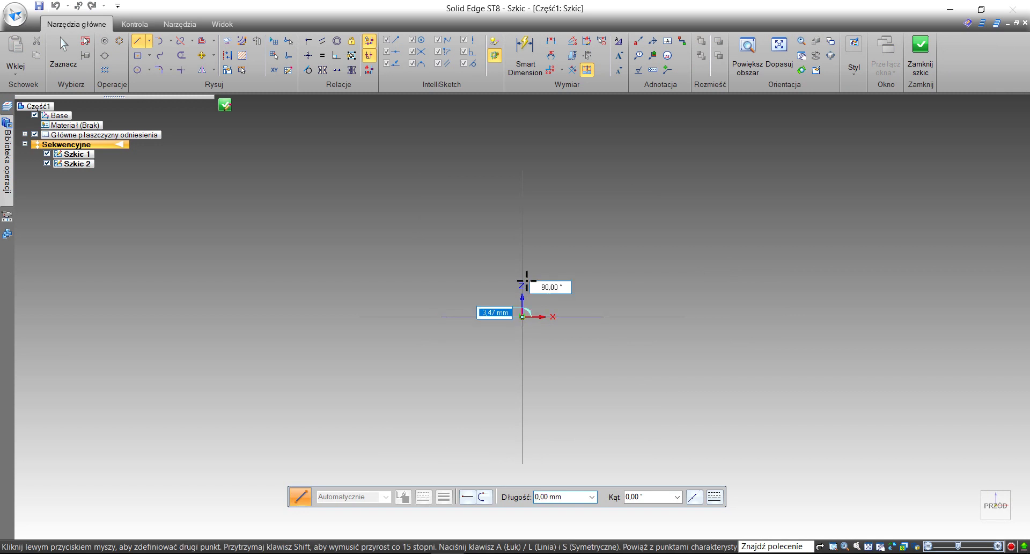
{"action": "left_click", "coordinate": [524, 211]}
Convert the vertical line to construction geometry.
{"action": "right_click", "coordinate": [590, 235]}
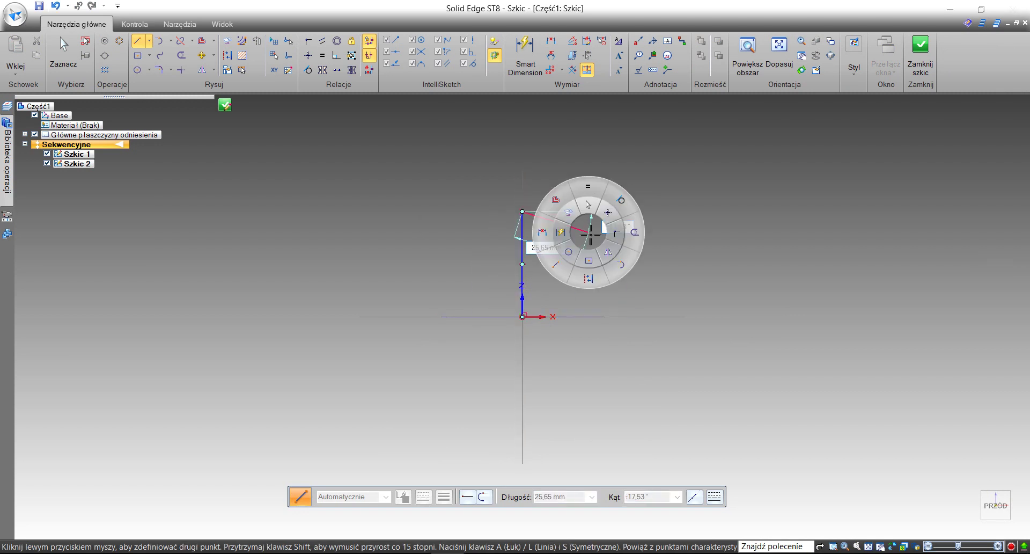
{"action": "left_click", "coordinate": [588, 276]}
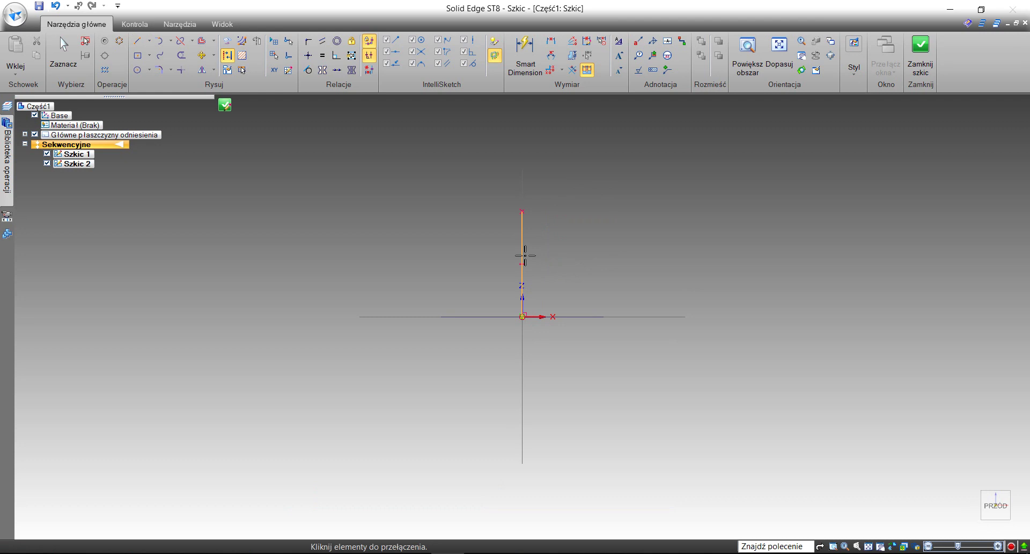
{"action": "left_click", "coordinate": [523, 256]}
Dimension the vertical construction line's length to 63.5 mm and close the sketch.
{"action": "right_click", "coordinate": [611, 259]}
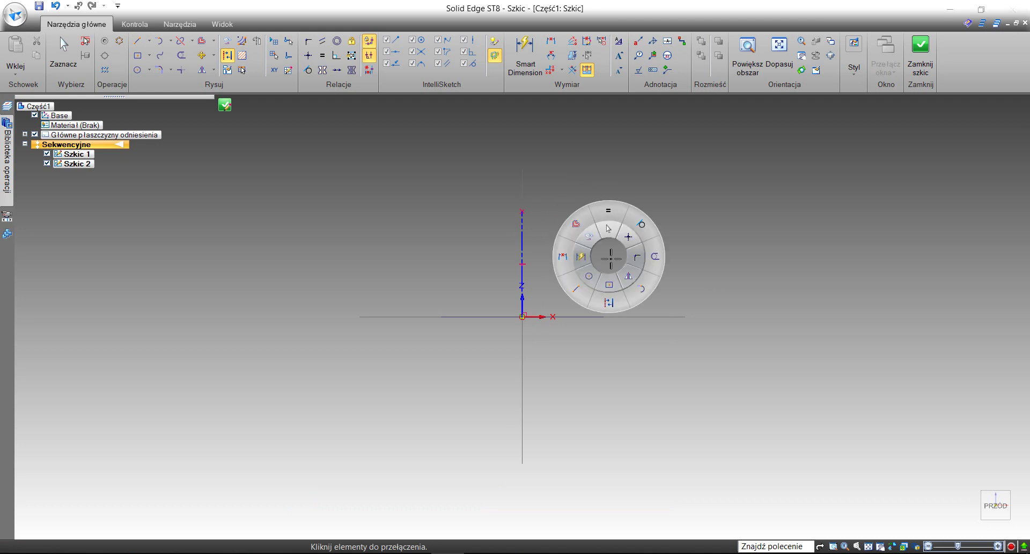
{"action": "left_click", "coordinate": [584, 260]}
{"action": "left_click", "coordinate": [528, 245]}
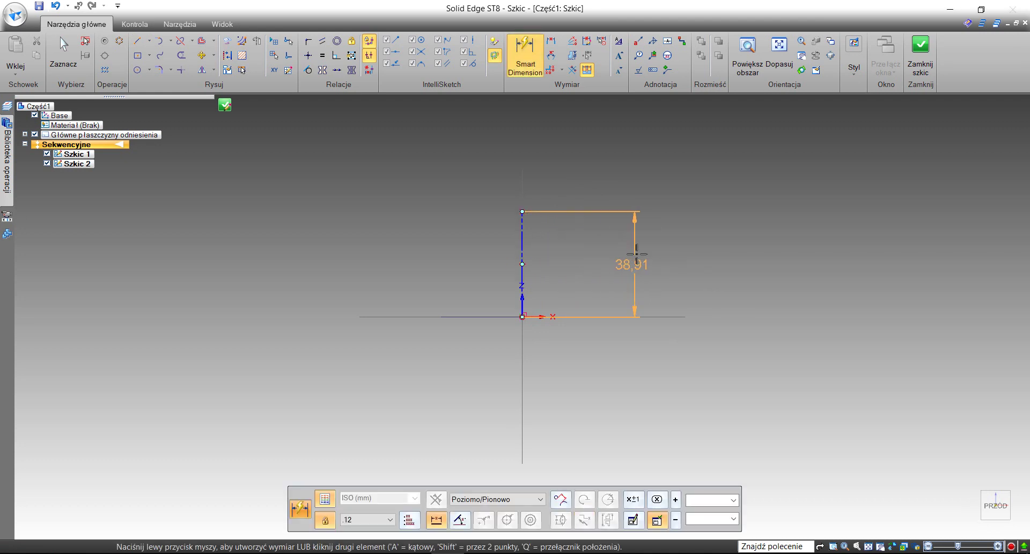
{"action": "left_click", "coordinate": [637, 253]}
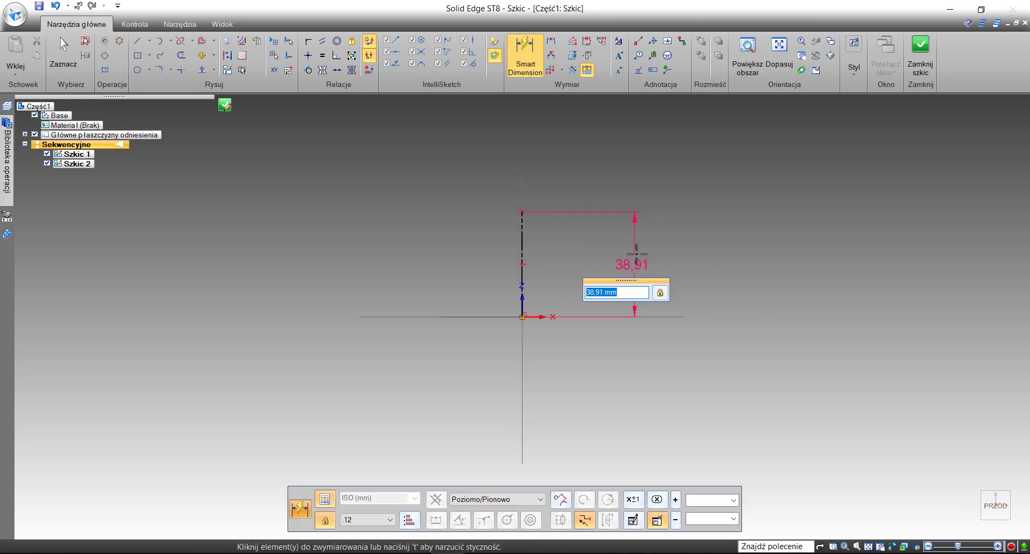
{"action": "type", "text": "63,5"}
{"action": "key", "text": "Return"}
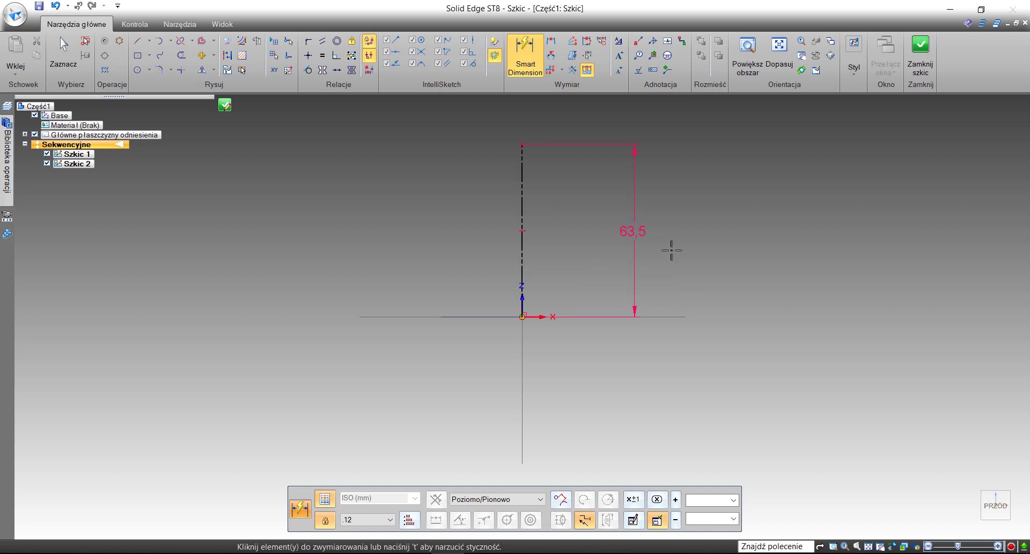
{"action": "middle_click_drag", "start_coordinate": [694, 198], "coordinate": [699, 255]}
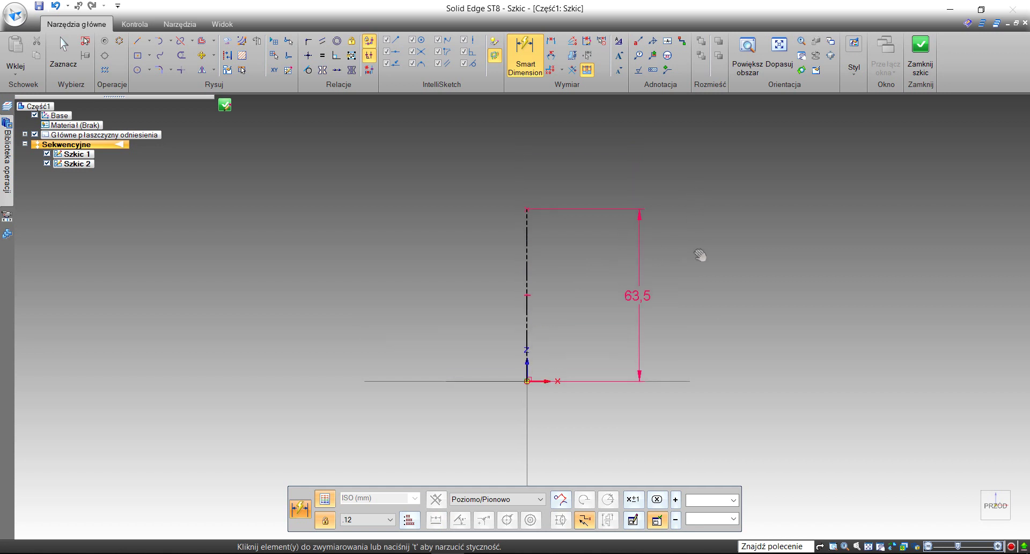
{"action": "left_click", "coordinate": [921, 54]}
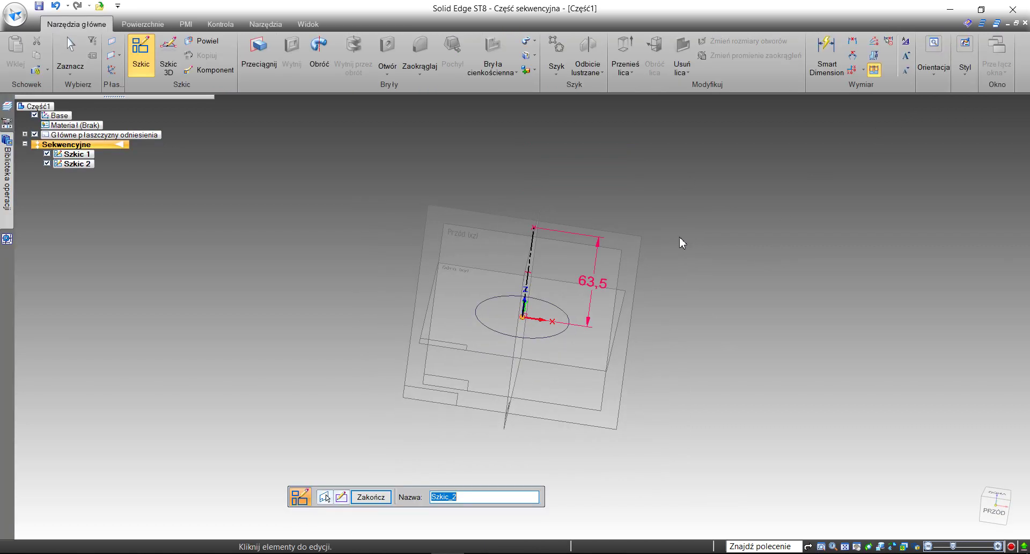
Create a reference plane parallel to the horizontal base plane, offset 63.50 mm up to the construction line's upper endpoint.
{"action": "left_click", "coordinate": [115, 55]}
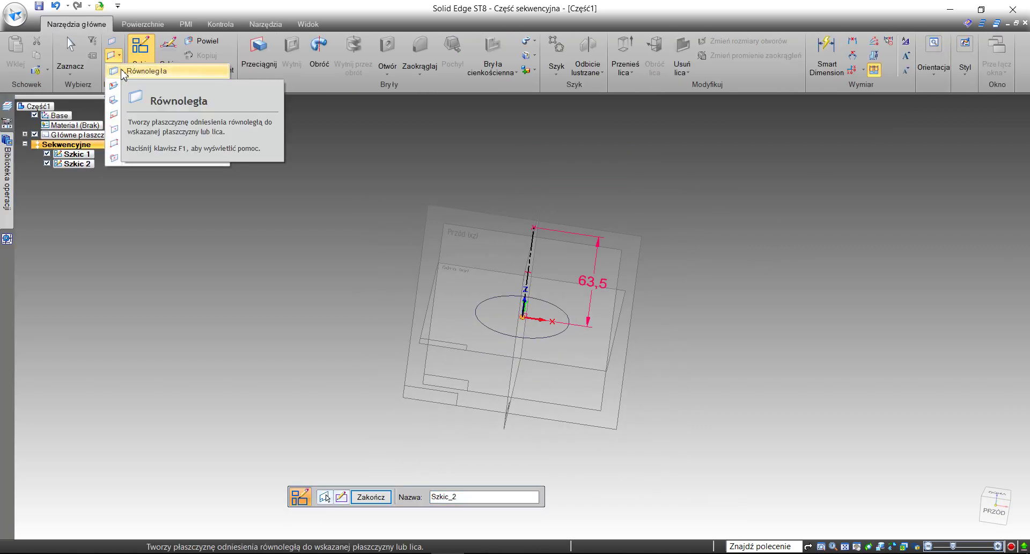
{"action": "left_click", "coordinate": [268, 262]}
{"action": "left_click", "coordinate": [995, 507]}
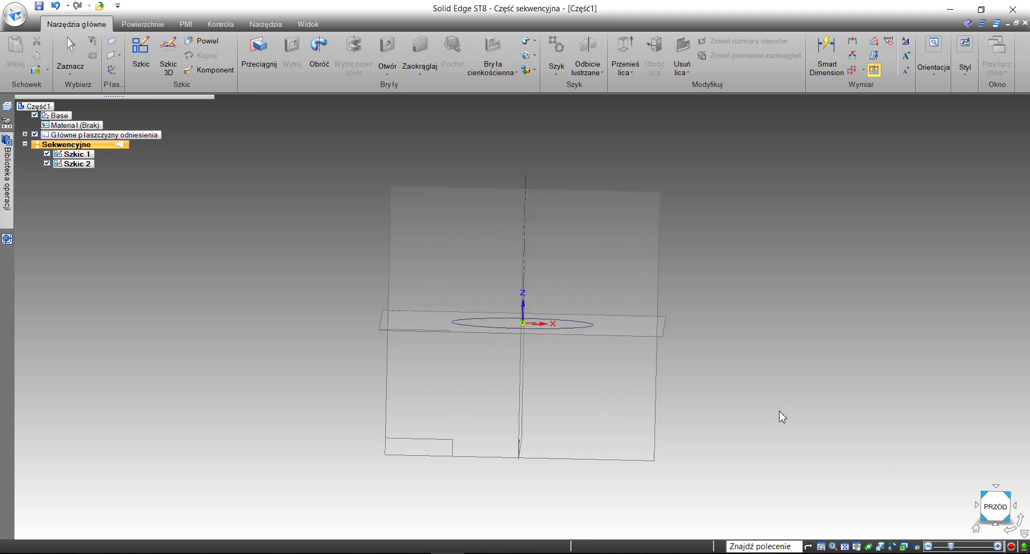
{"action": "left_click", "coordinate": [648, 329]}
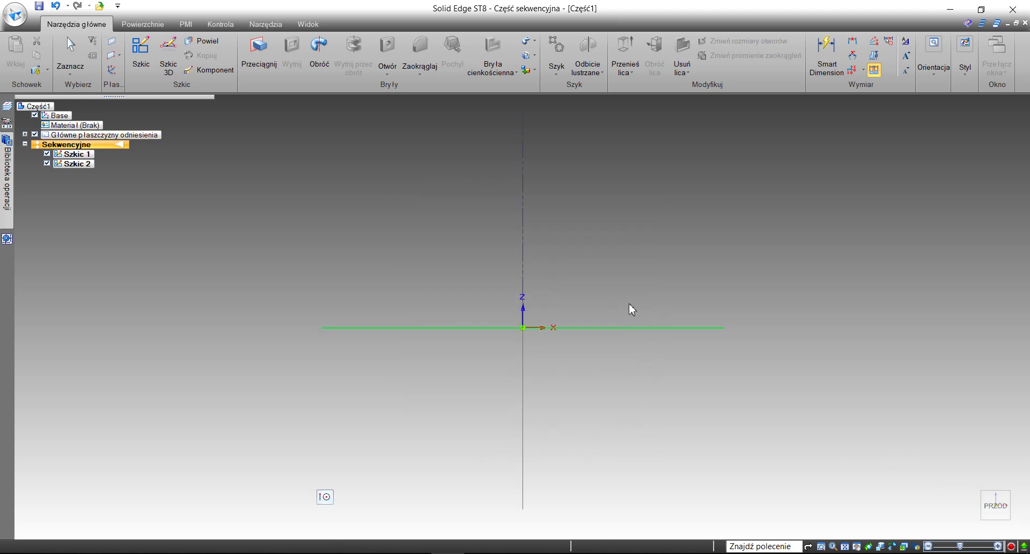
{"action": "middle_click_drag", "start_coordinate": [557, 240], "coordinate": [548, 333], "text": "shift"}
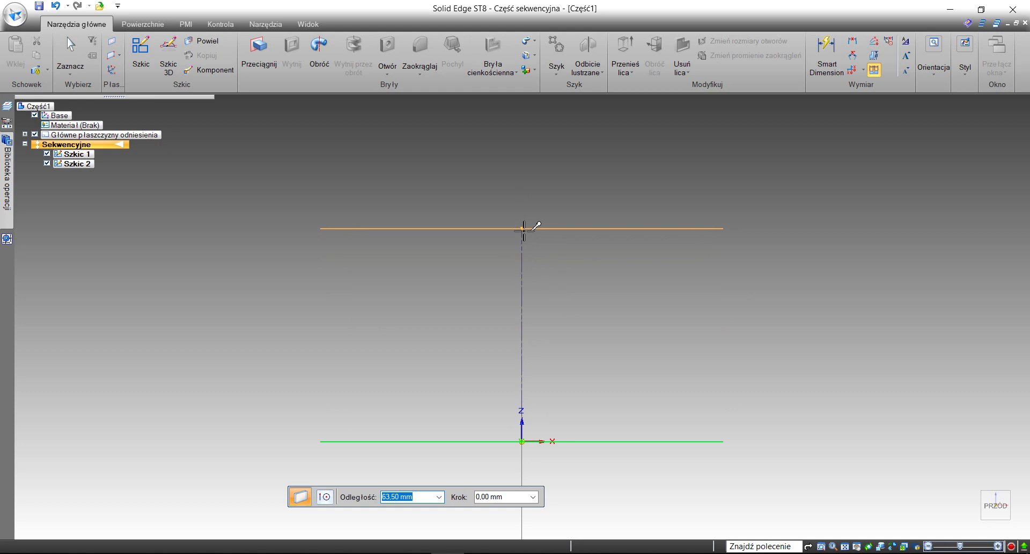
{"action": "left_click", "coordinate": [524, 229]}
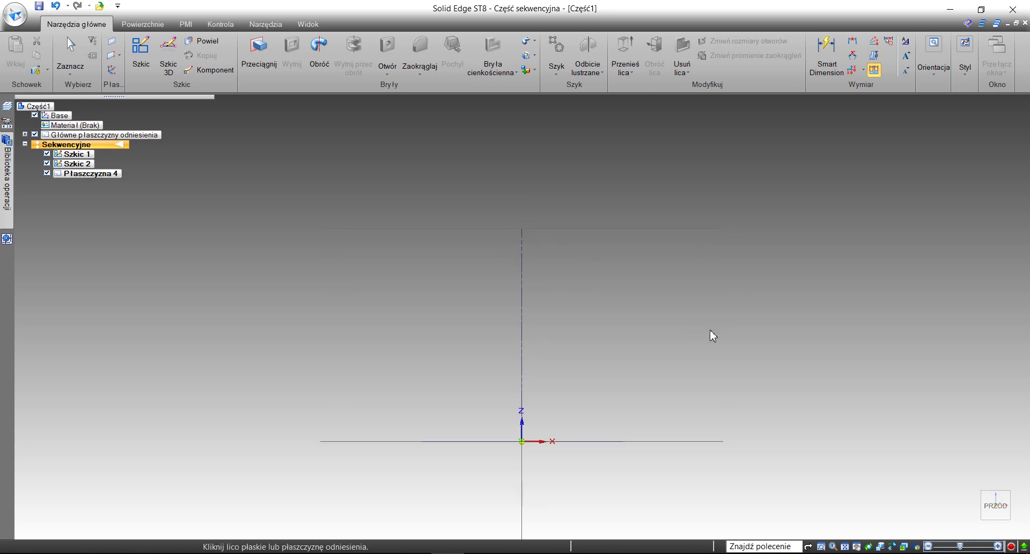
{"action": "scroll", "coordinate": [712, 335], "scroll_direction": "down", "scroll_amount": 1}
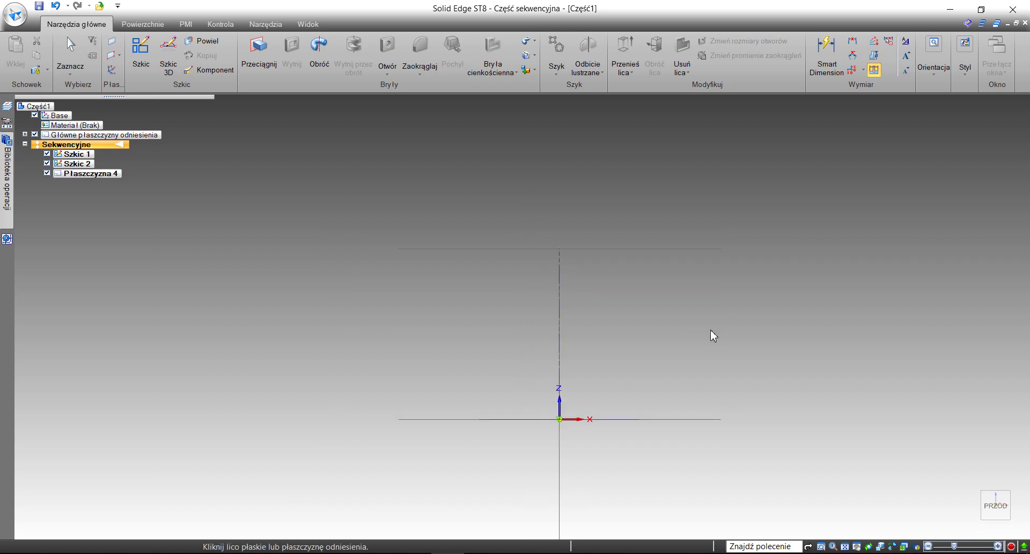
{"action": "key", "text": "Escape"}
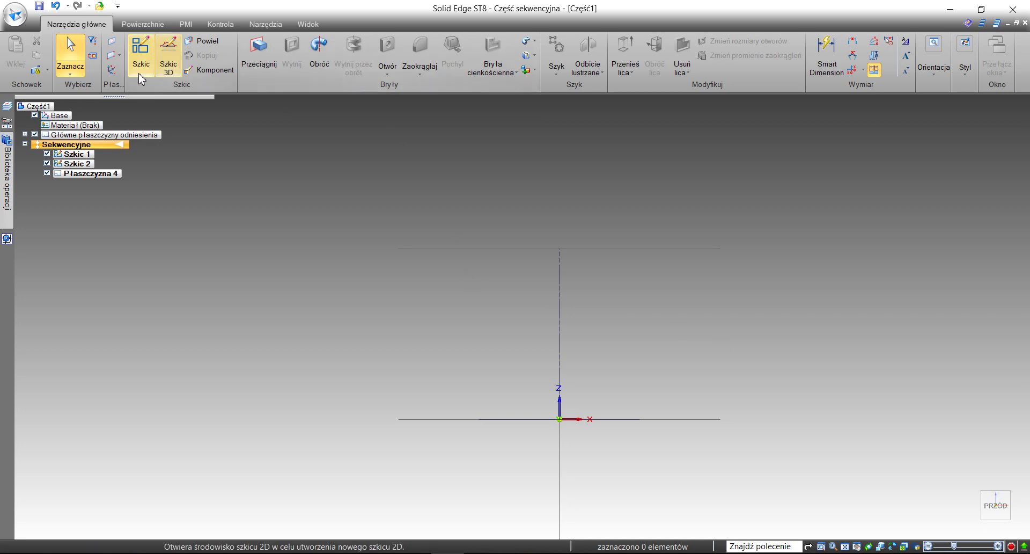
Sketch two connected lines on the front plane, a short outward slant from the circle's left edge and one about 64 mm long up to the parallel plane.
{"action": "left_click", "coordinate": [141, 54]}
{"action": "middle_click_drag", "start_coordinate": [264, 281], "coordinate": [265, 288]}
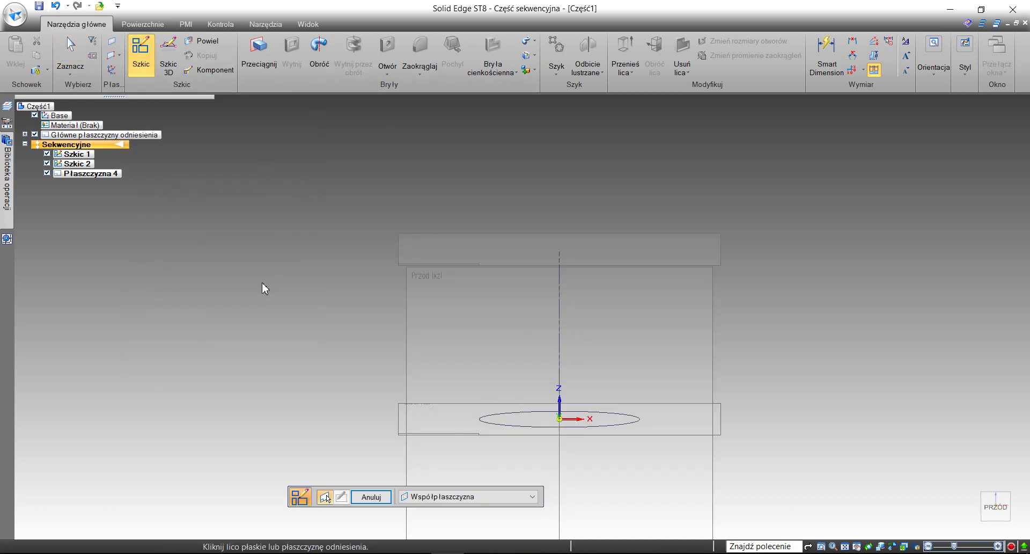
{"action": "left_click", "coordinate": [408, 288]}
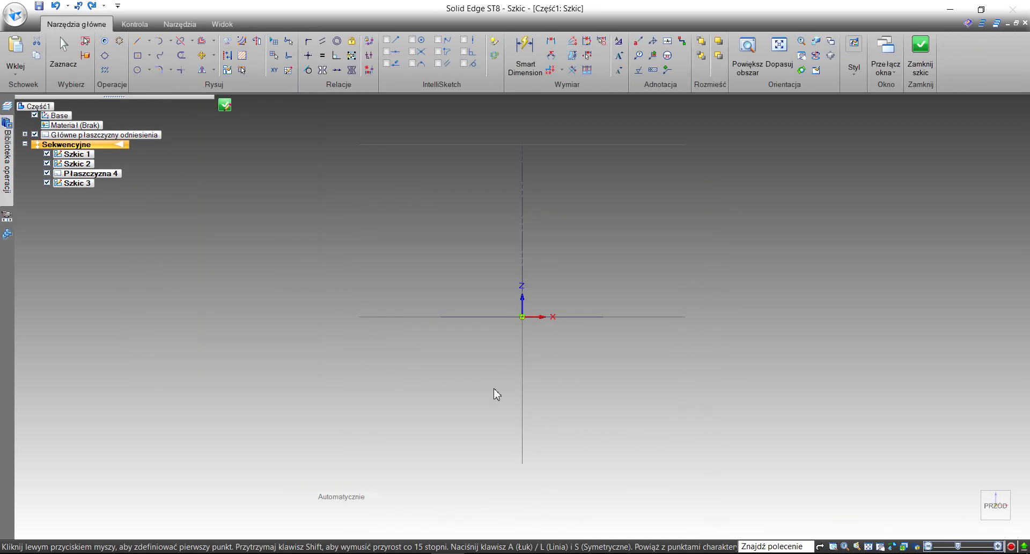
{"action": "middle_click_drag", "start_coordinate": [405, 338], "coordinate": [427, 416], "text": "shift"}
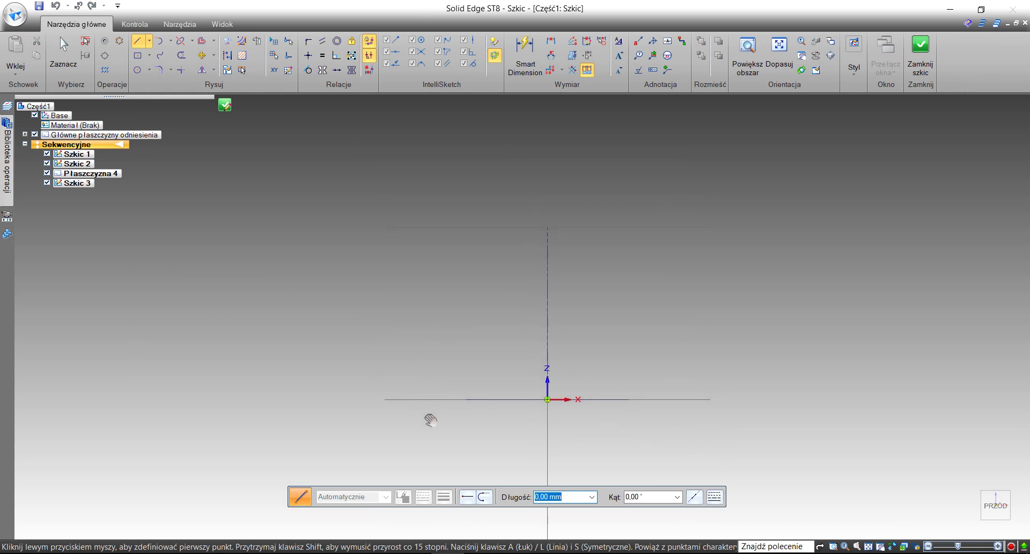
{"action": "left_click", "coordinate": [466, 399]}
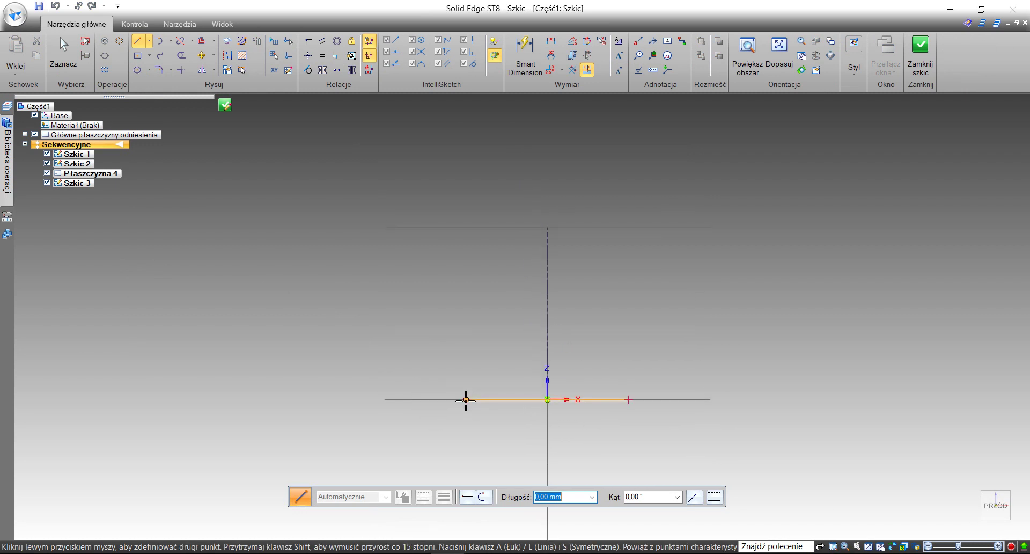
{"action": "left_click", "coordinate": [446, 378]}
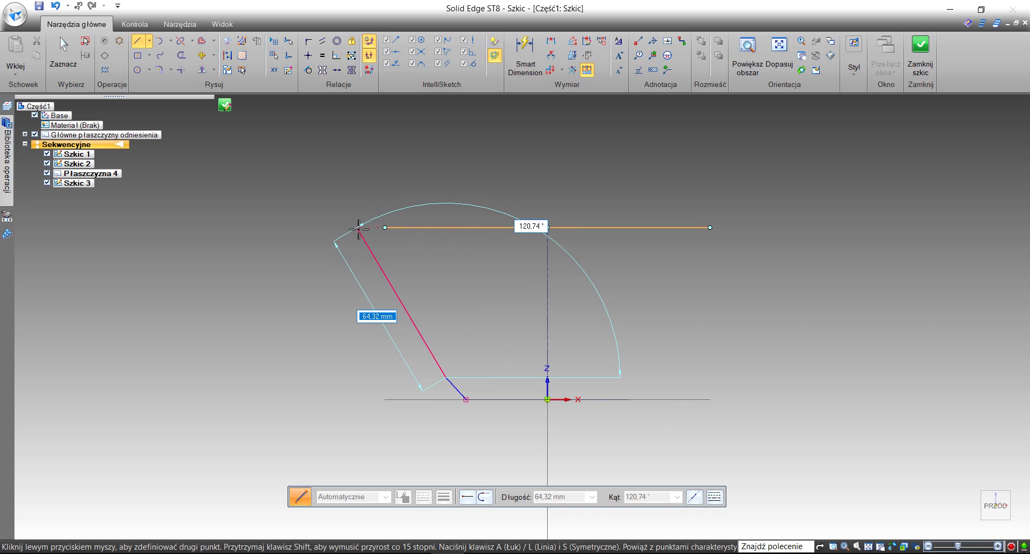
{"action": "left_click", "coordinate": [361, 228]}
{"action": "right_click", "coordinate": [297, 375]}
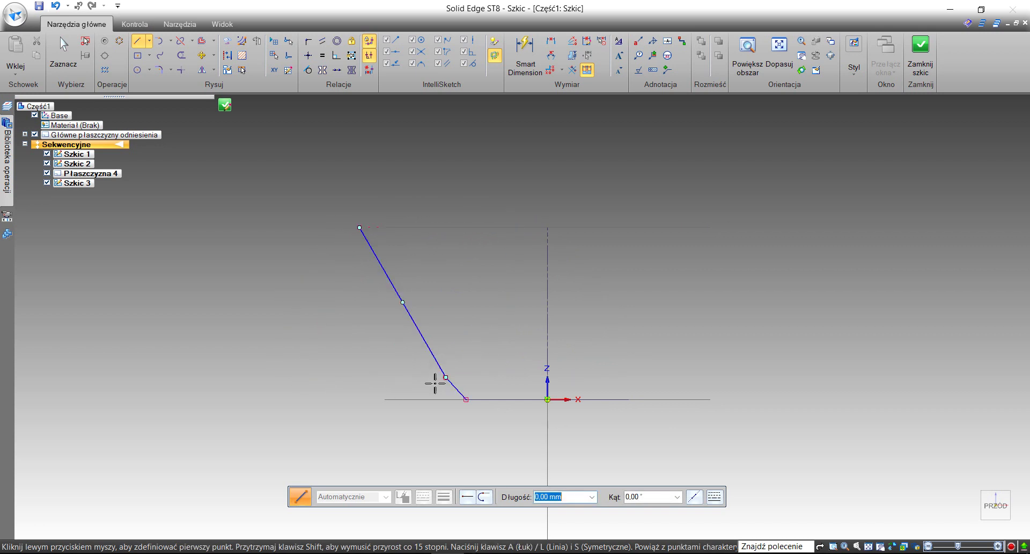
Sketch a third line rising rightward from the two slanted lines' shared corner and dimension its horizontal extent to 90 mm.
{"action": "left_click", "coordinate": [446, 378]}
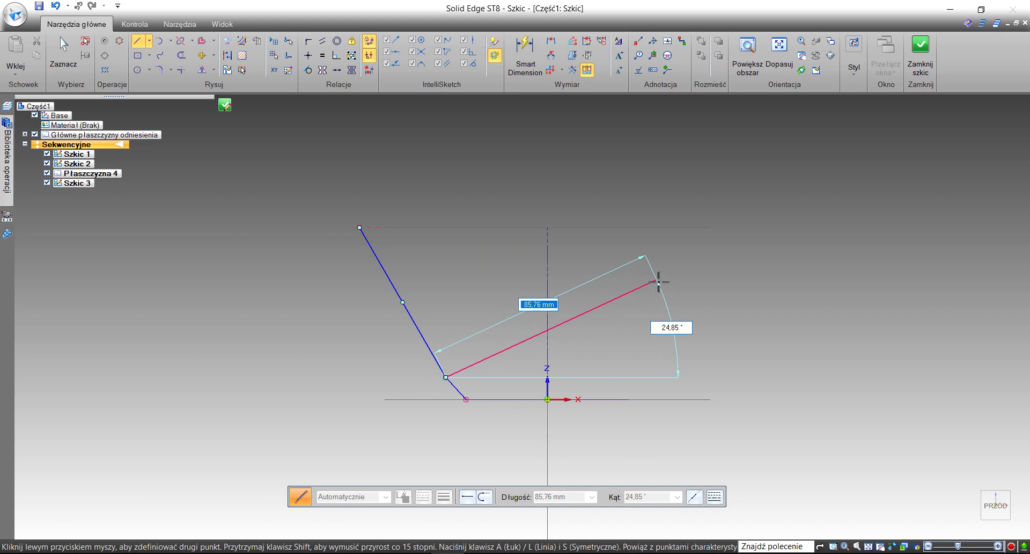
{"action": "left_click", "coordinate": [666, 273]}
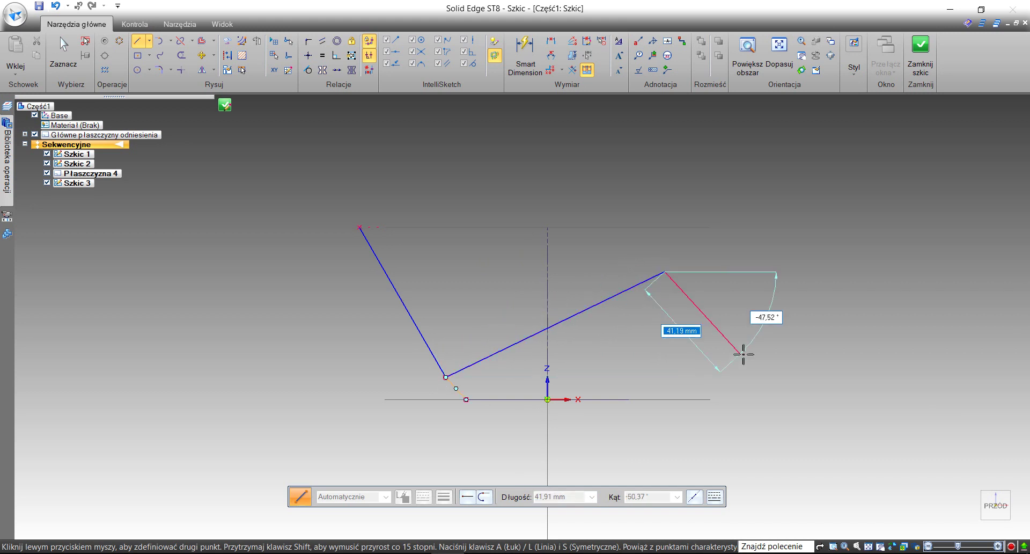
{"action": "right_click", "coordinate": [741, 351]}
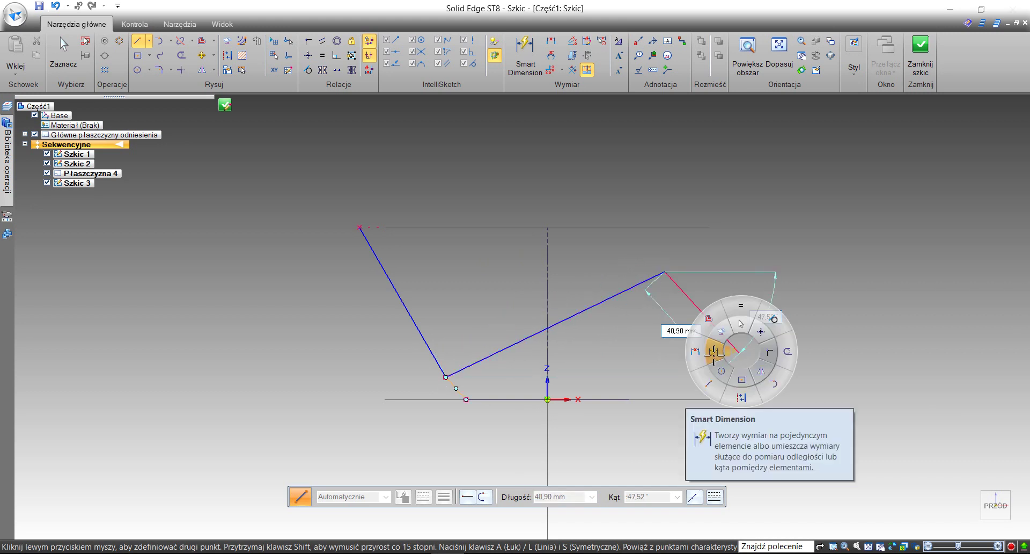
{"action": "left_click", "coordinate": [713, 352]}
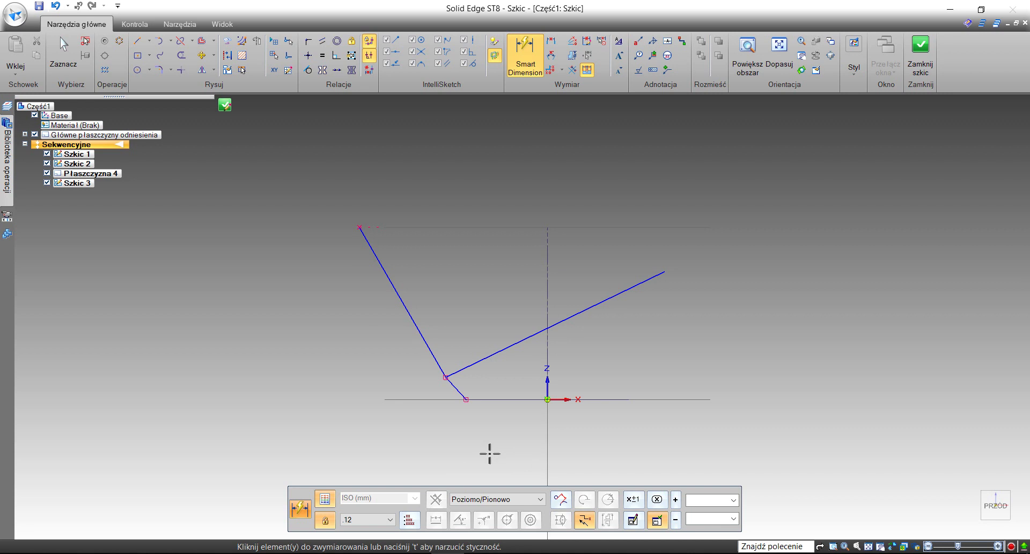
{"action": "left_click", "coordinate": [446, 378]}
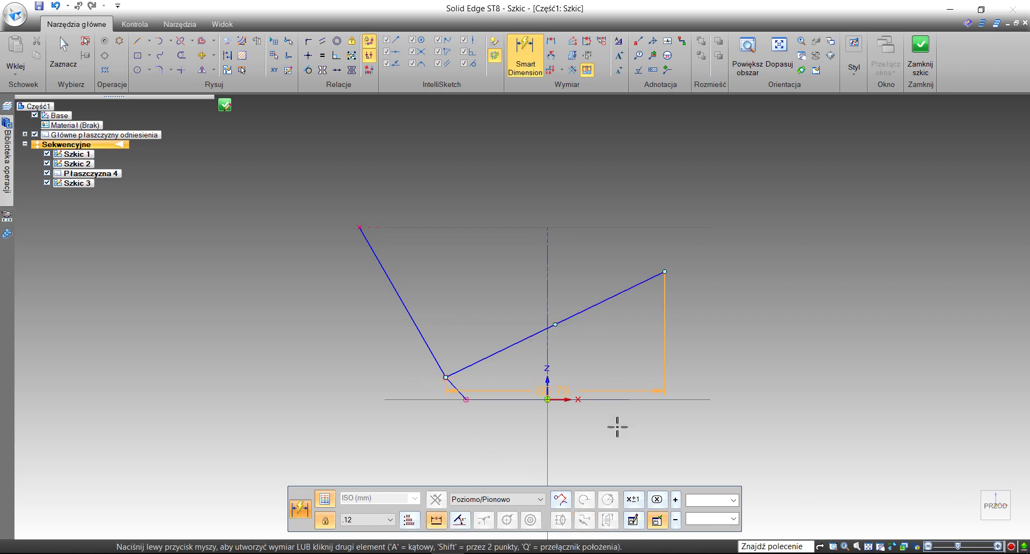
{"action": "scroll", "coordinate": [605, 448], "scroll_direction": "down", "scroll_amount": 2}
{"action": "middle_click_drag", "start_coordinate": [603, 446], "coordinate": [600, 385]}
{"action": "left_click", "coordinate": [591, 412]}
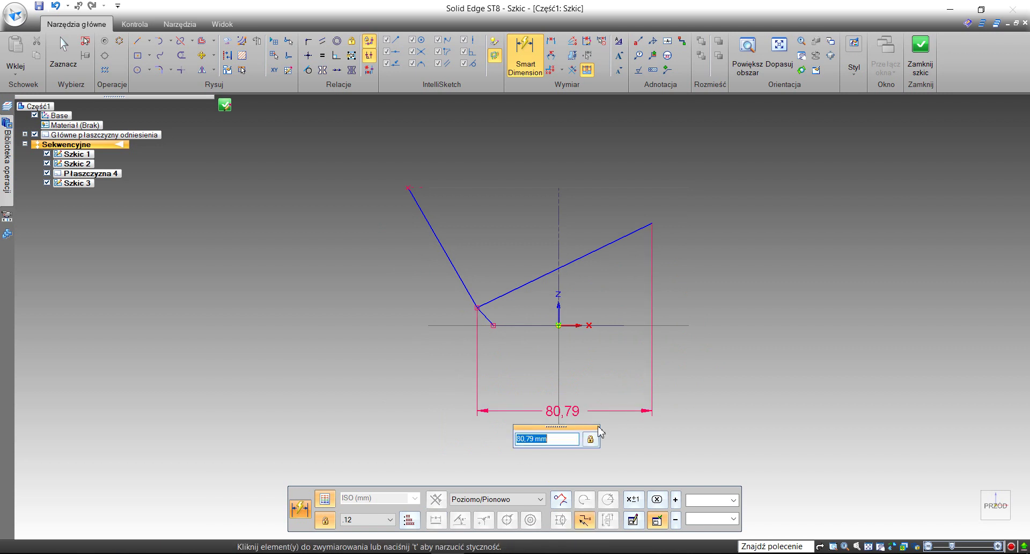
{"action": "type", "text": "90"}
{"action": "key", "text": "Return"}
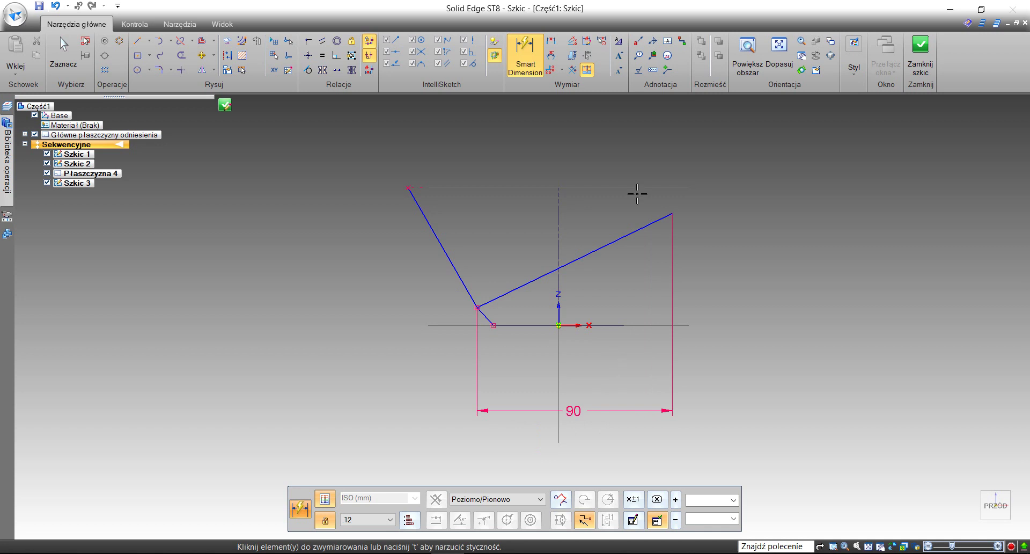
Dimension the angle between the long rightward line and the horizontal base line to 30°.
{"action": "left_click", "coordinate": [551, 55]}
{"action": "left_click", "coordinate": [581, 261]}
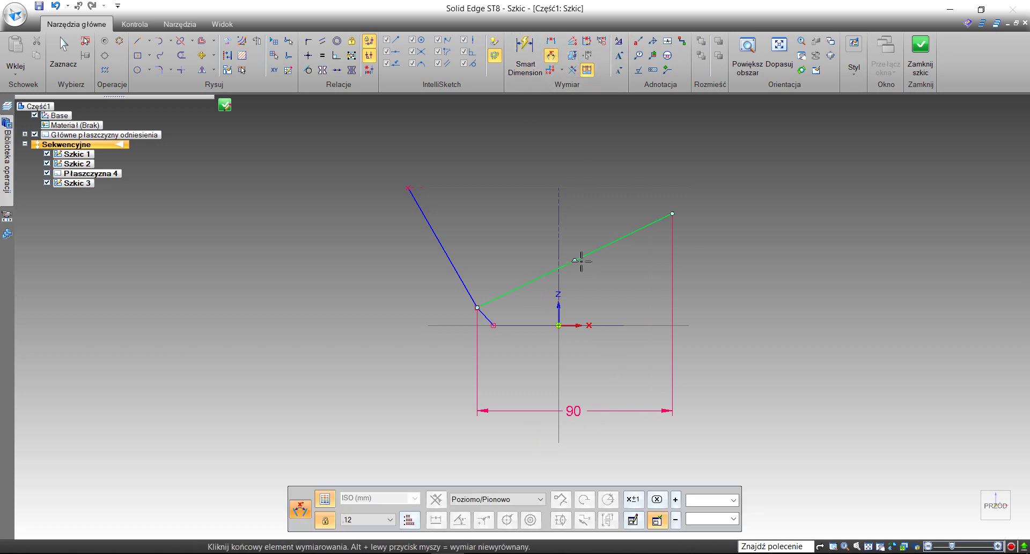
{"action": "left_click", "coordinate": [579, 324]}
{"action": "left_click", "coordinate": [610, 293]}
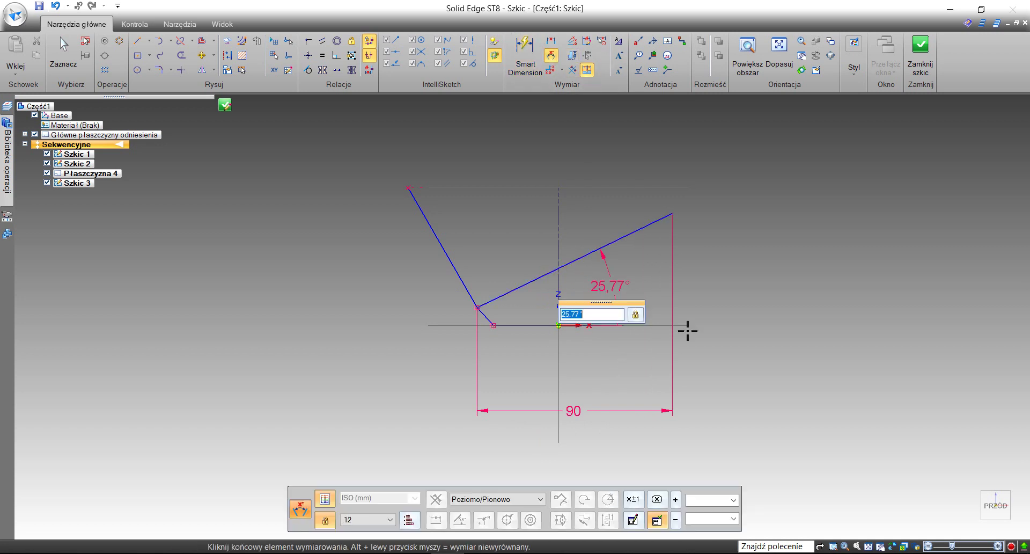
{"action": "type", "text": "30"}
{"action": "key", "text": "Return"}
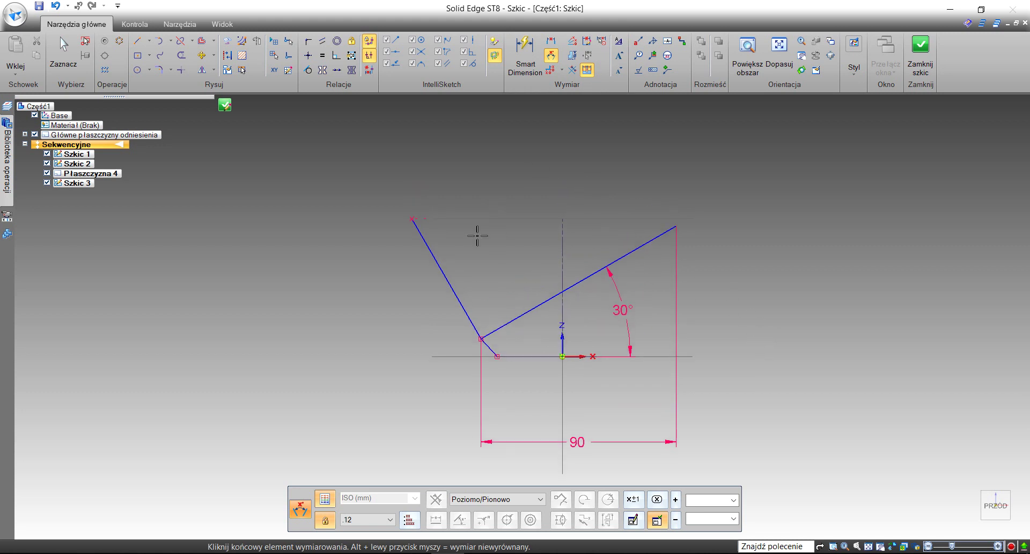
Dimension the vertical distance between the short slanted line's two endpoints to 5 mm.
{"action": "scroll", "coordinate": [422, 219], "scroll_direction": "up", "scroll_amount": 4}
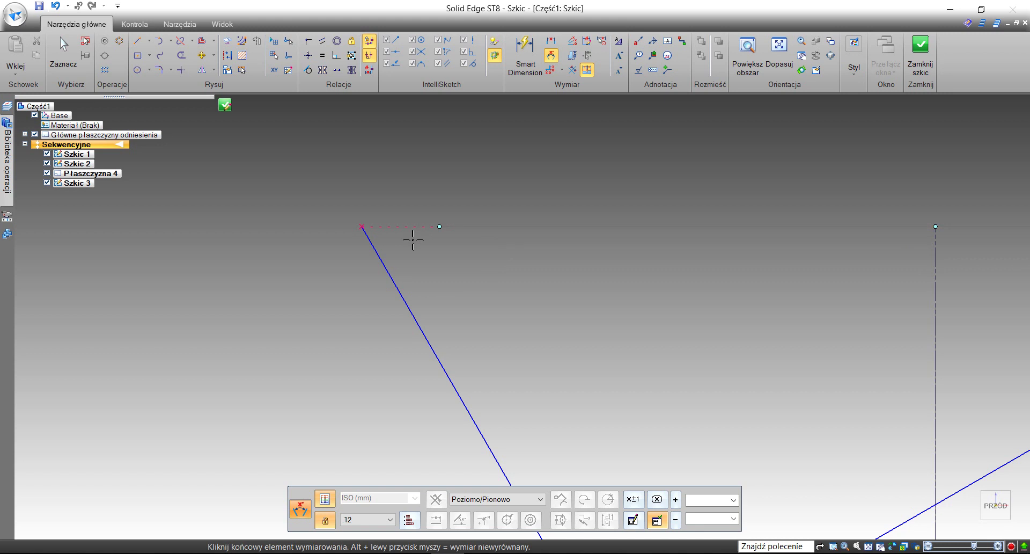
{"action": "scroll", "coordinate": [421, 243], "scroll_direction": "down", "scroll_amount": 4}
{"action": "middle_click_drag", "start_coordinate": [503, 315], "coordinate": [482, 247], "text": "shift"}
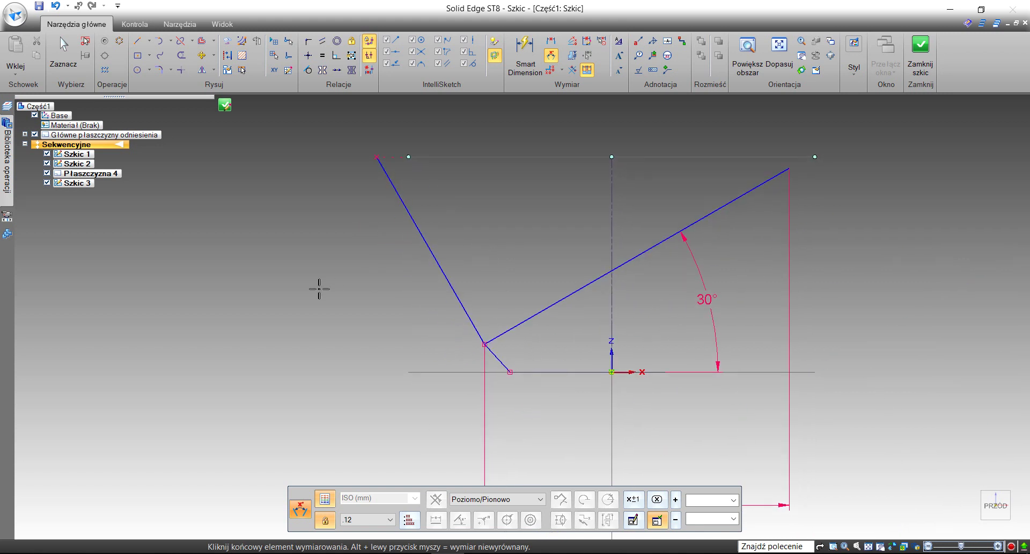
{"action": "left_click", "coordinate": [489, 349]}
{"action": "left_click", "coordinate": [515, 371]}
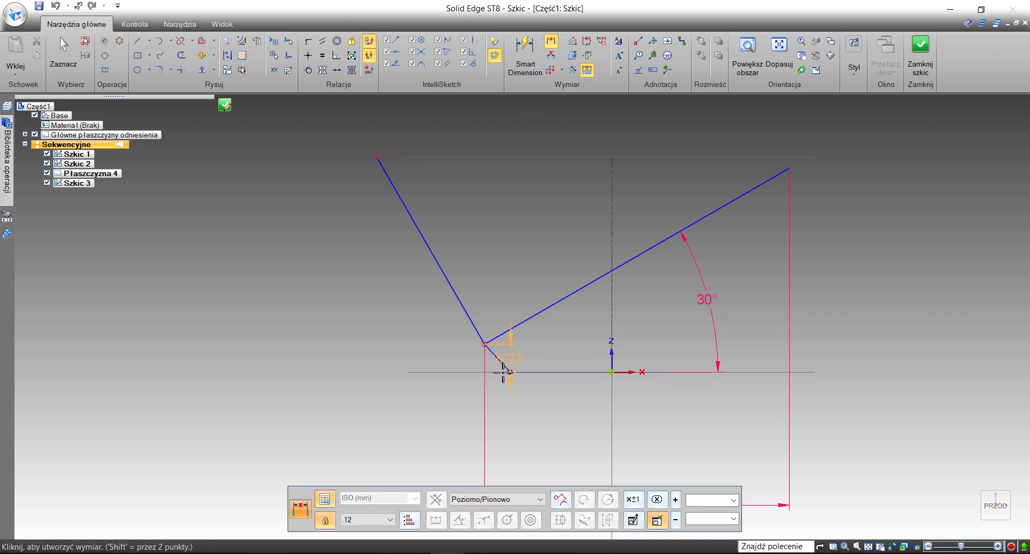
{"action": "left_click", "coordinate": [417, 357]}
{"action": "type", "text": "5"}
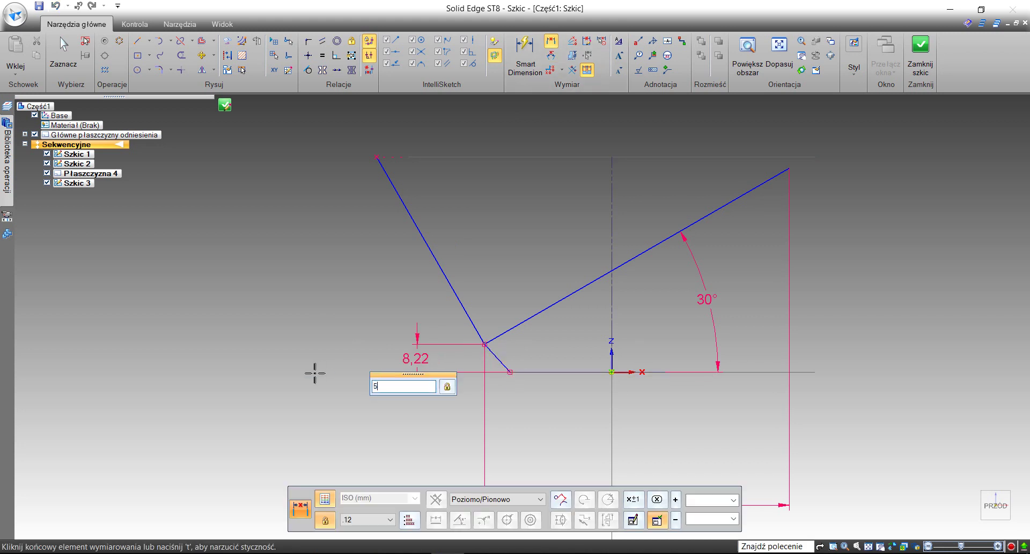
{"action": "key", "text": "Return"}
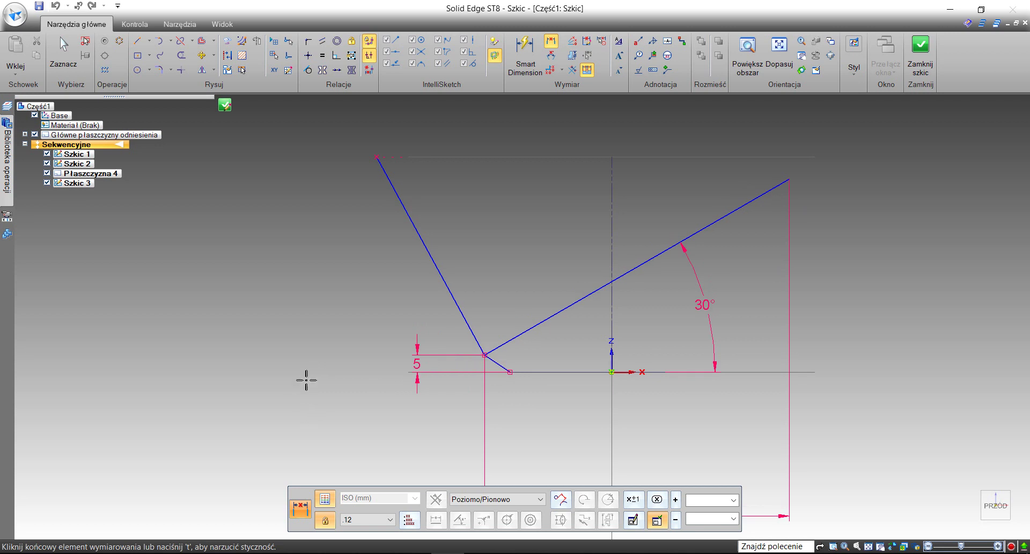
Dimension the angle between the long left slanted line and the vertical construction line to 30°.
{"action": "left_click", "coordinate": [551, 63]}
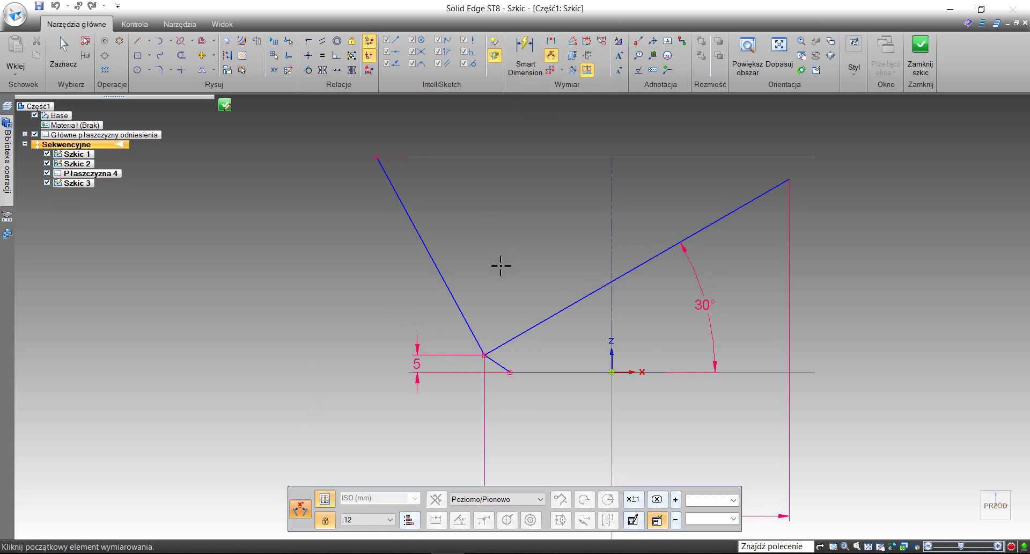
{"action": "left_click", "coordinate": [452, 294]}
{"action": "left_click", "coordinate": [610, 260]}
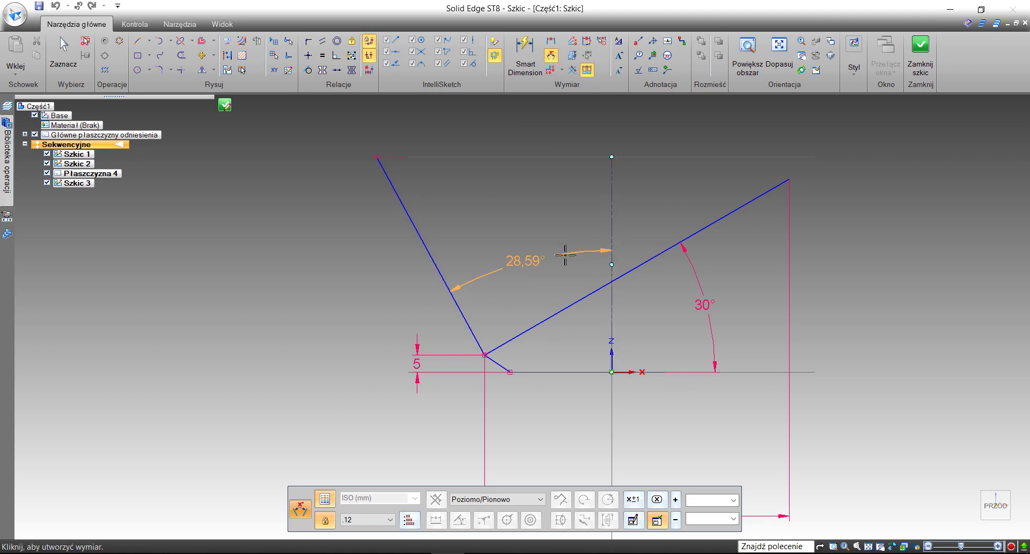
{"action": "left_click", "coordinate": [621, 248]}
{"action": "type", "text": "30"}
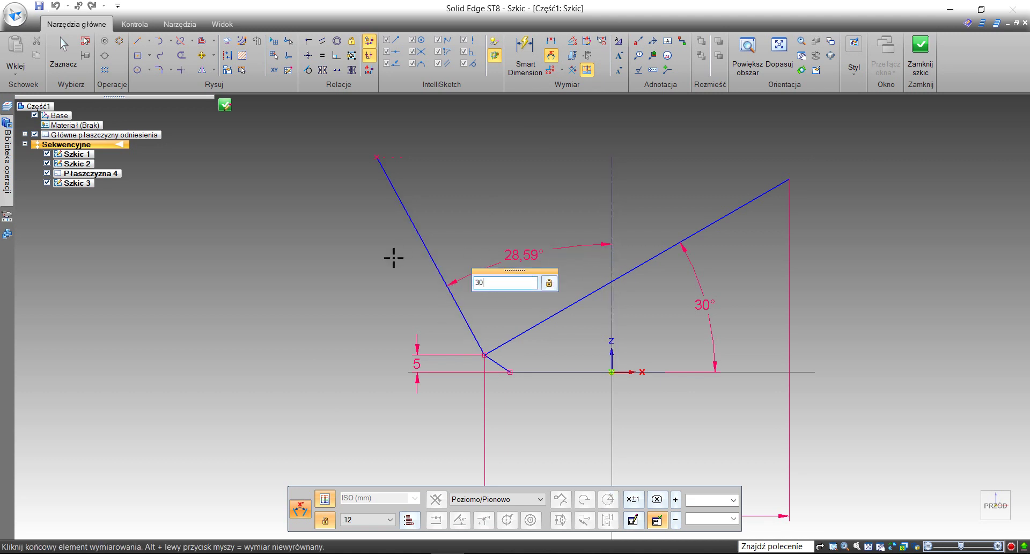
{"action": "key", "text": "Return"}
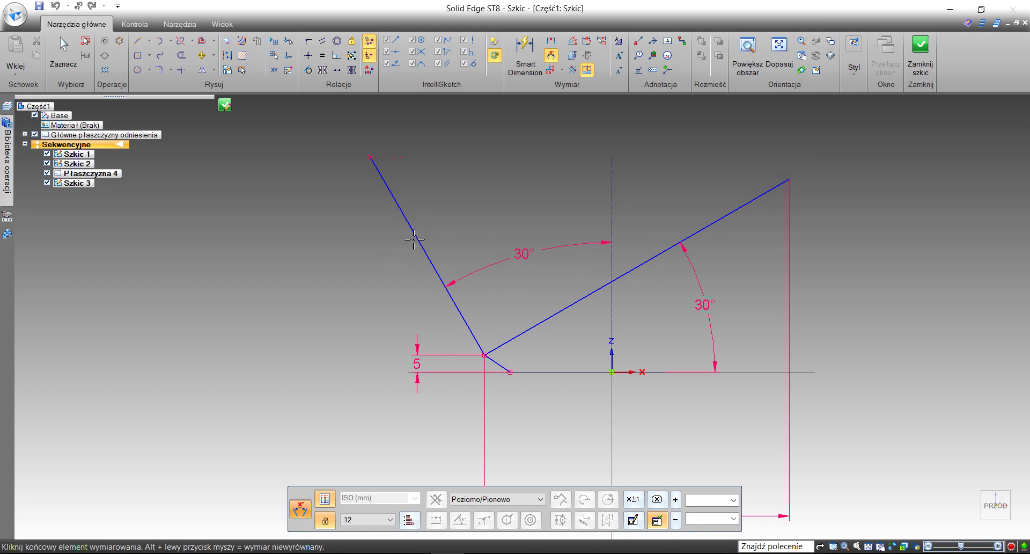
Dimension the angle between the short slanted line and the horizontal base line to 55°.
{"action": "scroll", "coordinate": [298, 226], "scroll_direction": "up", "scroll_amount": 2}
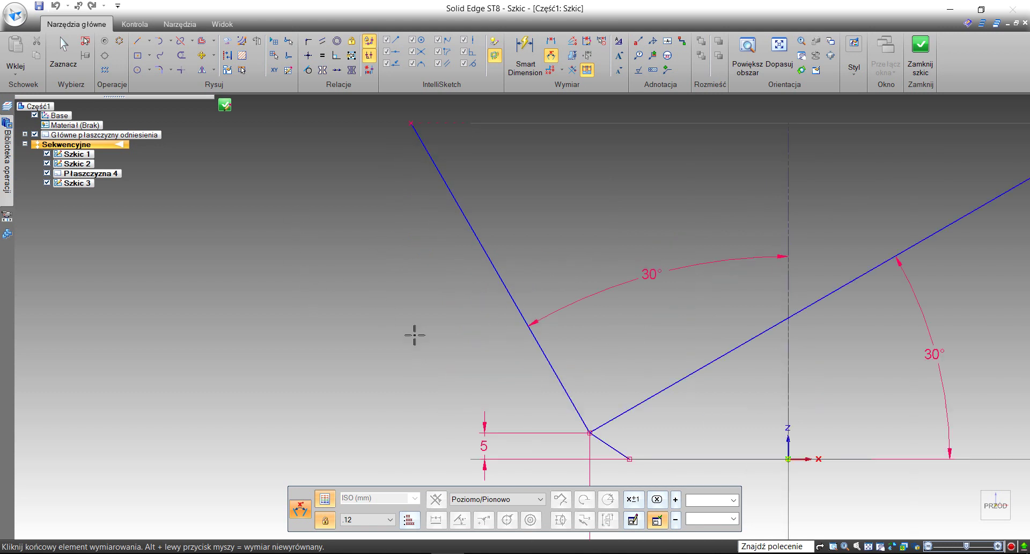
{"action": "middle_click_drag", "start_coordinate": [414, 335], "coordinate": [402, 246], "text": "shift"}
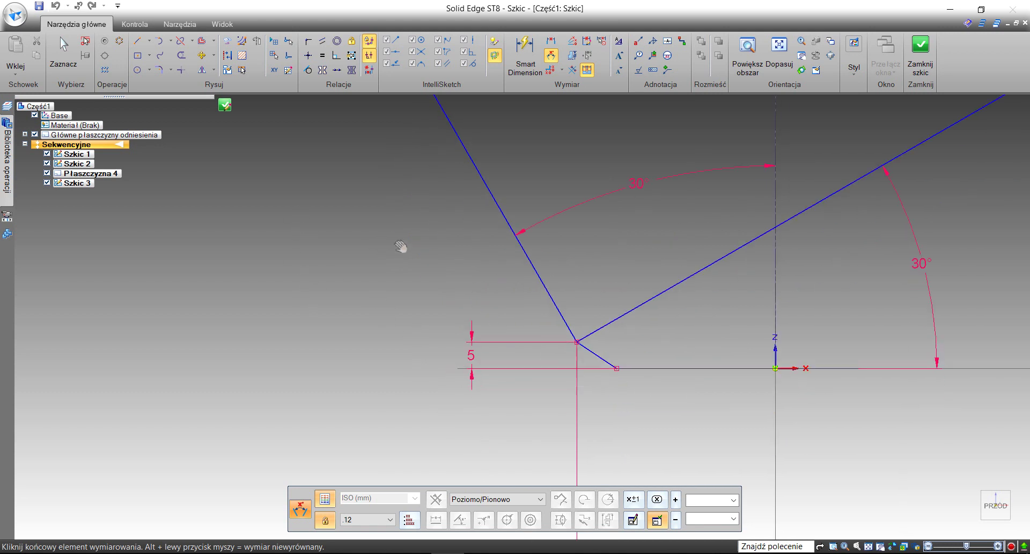
{"action": "left_click", "coordinate": [585, 353]}
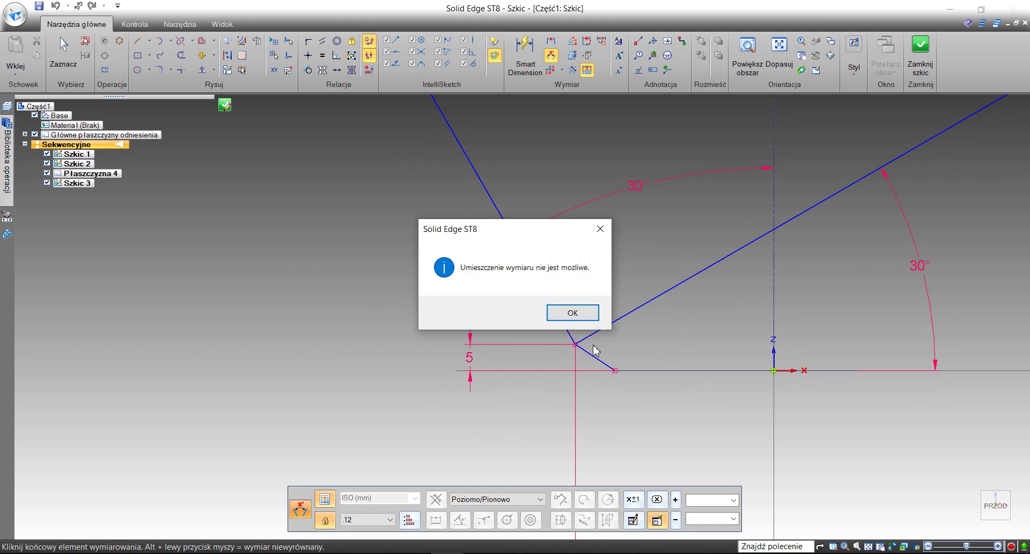
{"action": "left_click", "coordinate": [590, 314]}
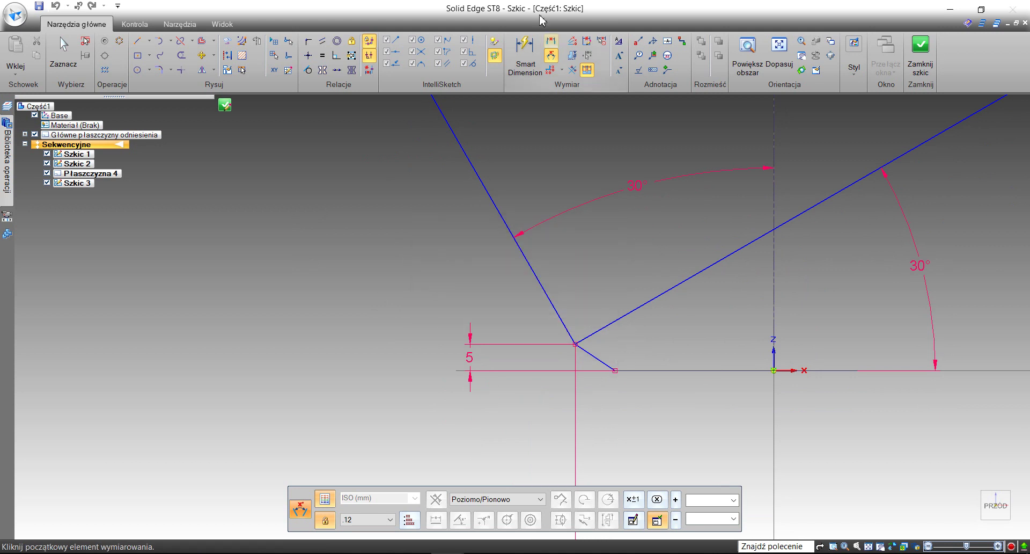
{"action": "left_click", "coordinate": [592, 355]}
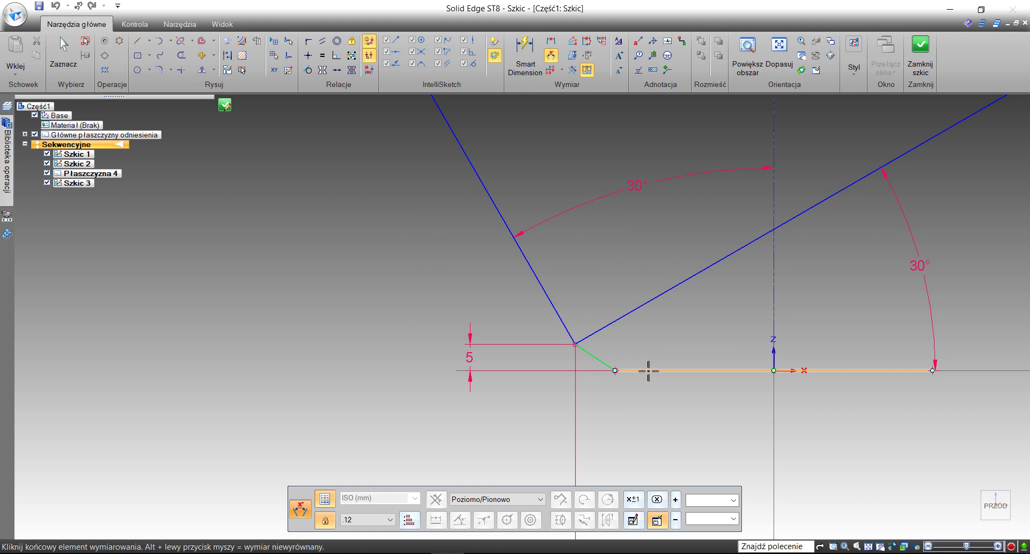
{"action": "left_click", "coordinate": [650, 369]}
{"action": "left_click", "coordinate": [516, 335]}
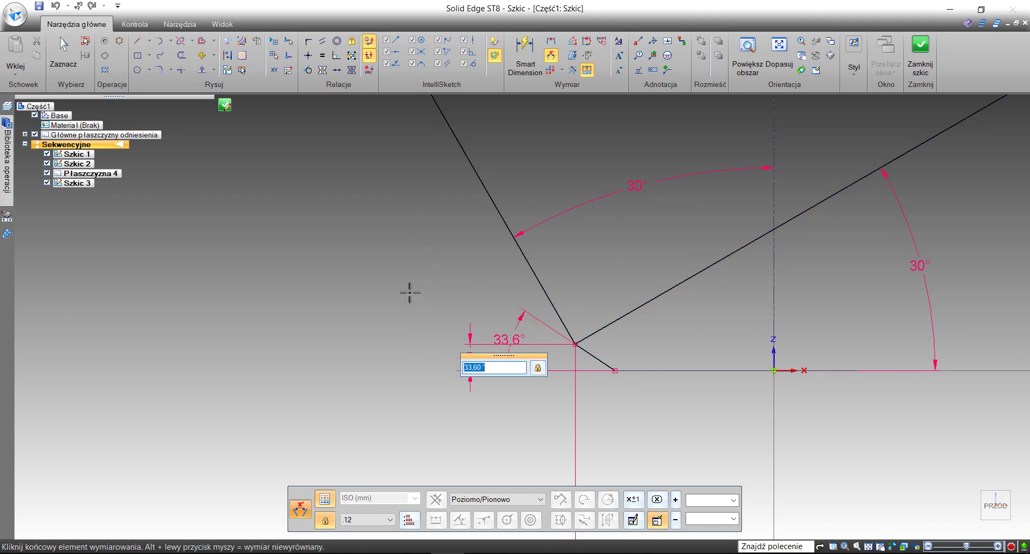
{"action": "type", "text": "55"}
{"action": "key", "text": "Return"}
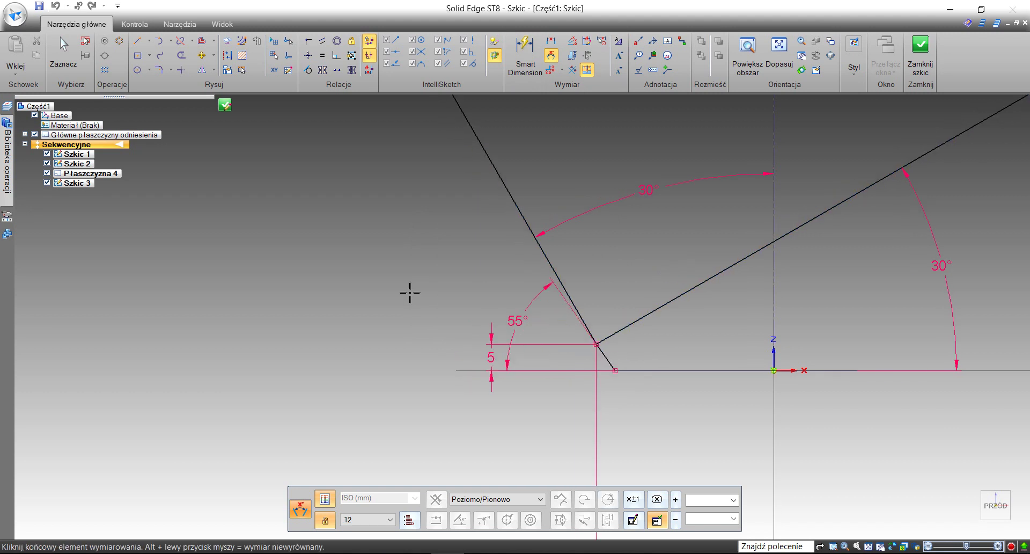
Leave the dimension command and move the 90 mm dimension up, closer to the profile.
{"action": "right_click", "coordinate": [365, 293]}
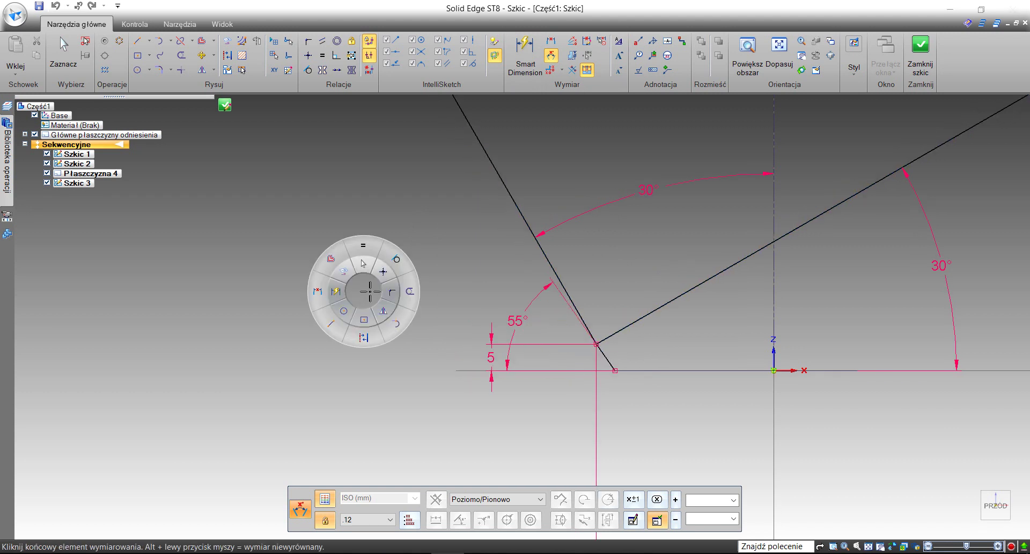
{"action": "left_click", "coordinate": [779, 51]}
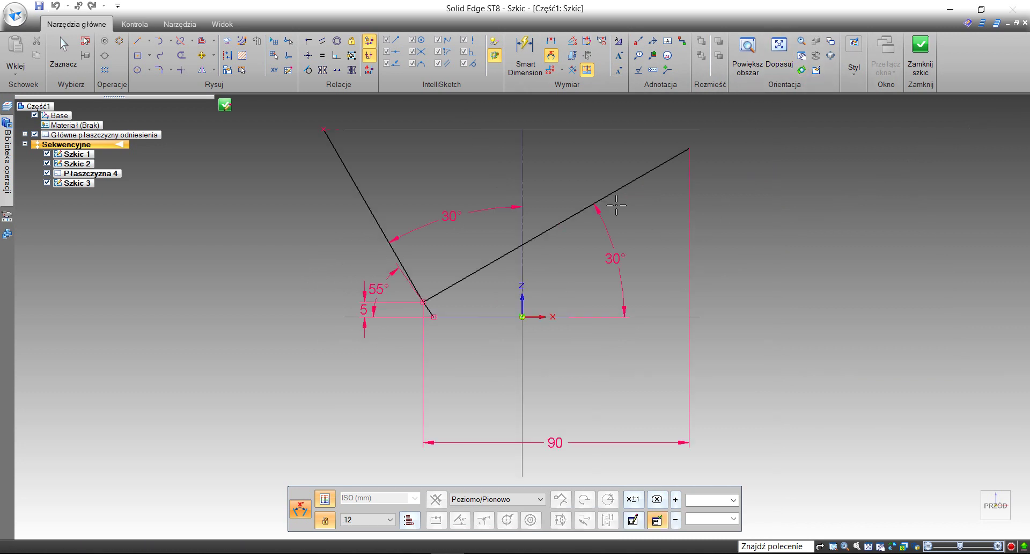
{"action": "middle_click_drag", "start_coordinate": [596, 181], "coordinate": [640, 231], "text": "shift"}
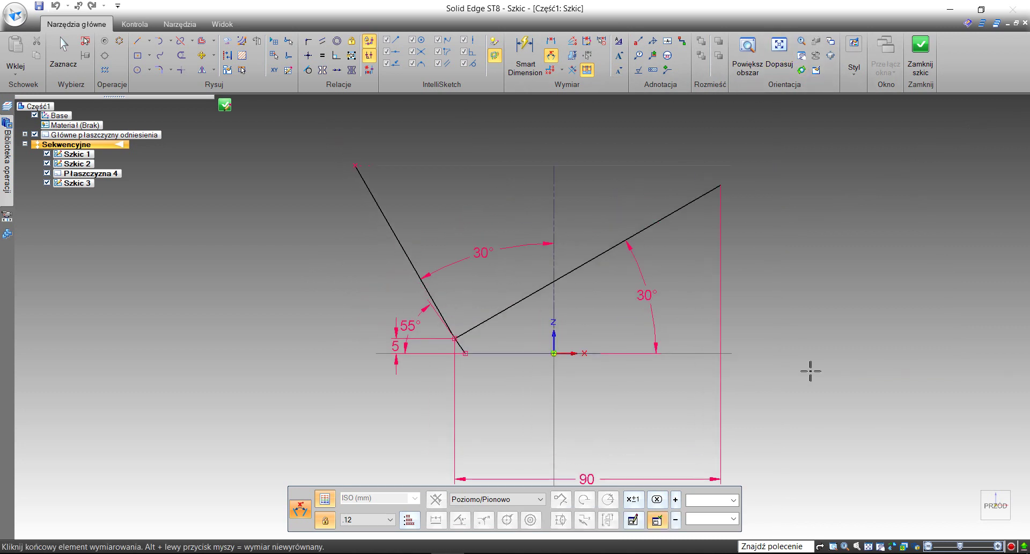
{"action": "key", "text": "Escape"}
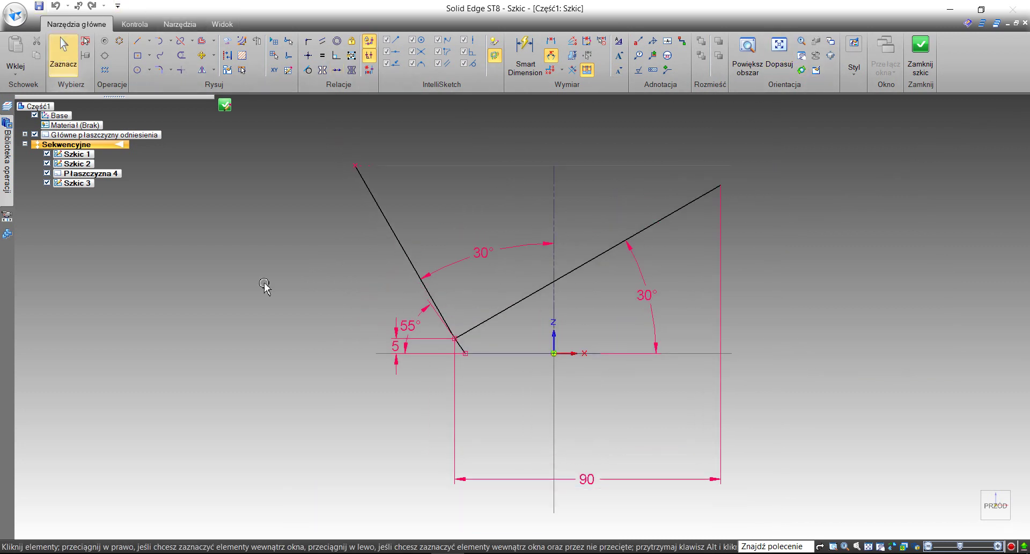
{"action": "left_click_drag", "start_coordinate": [532, 476], "coordinate": [529, 416]}
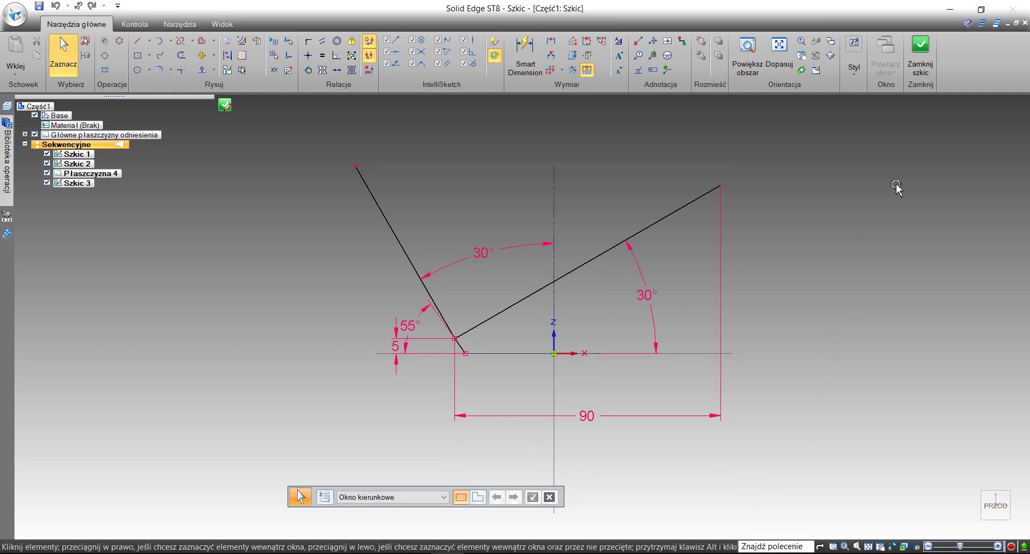
Close the profile sketch on the front plane and finish it.
{"action": "left_click", "coordinate": [916, 59]}
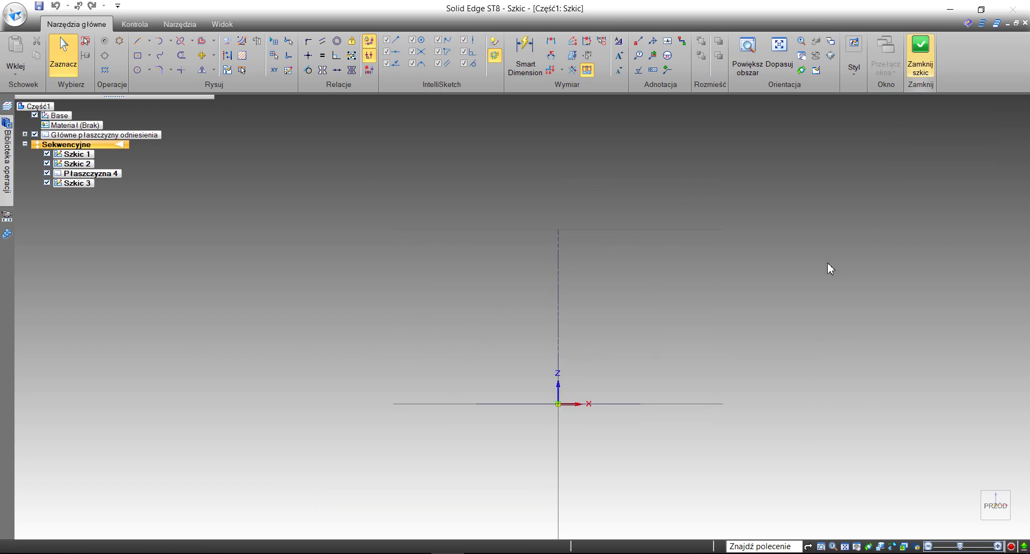
{"action": "left_click", "coordinate": [371, 496]}
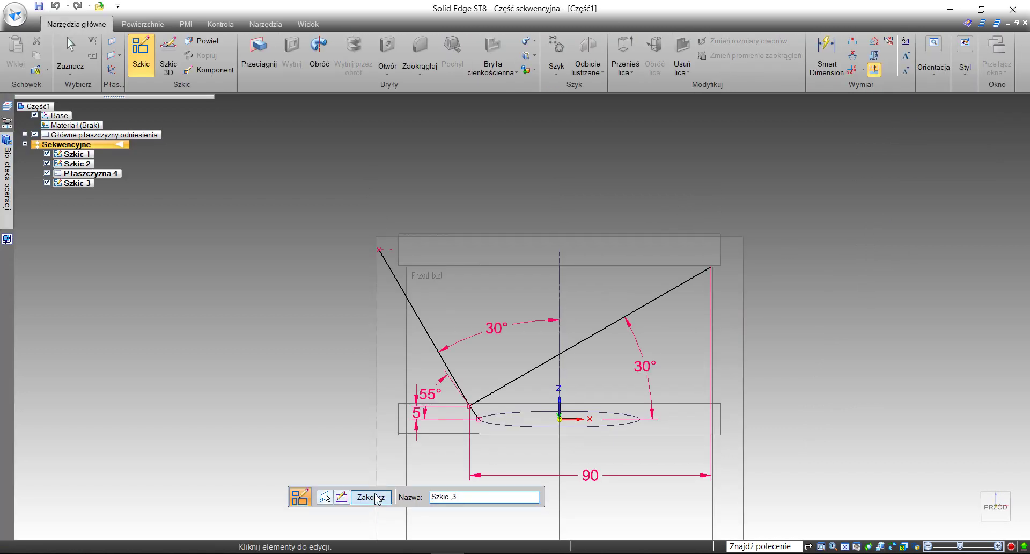
{"action": "left_click", "coordinate": [370, 496]}
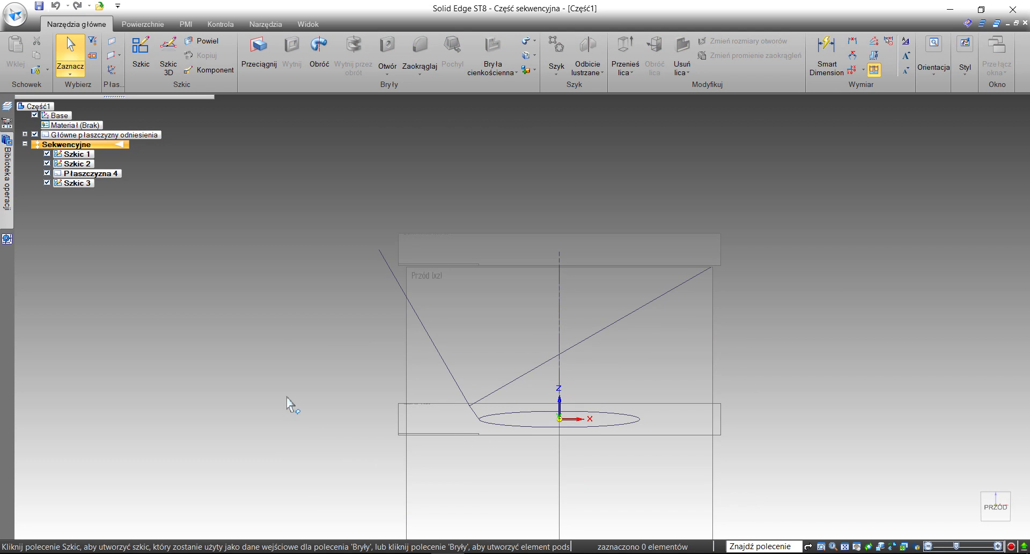
Start a new sketch on the horizontal plane located above the base circle.
{"action": "right_click_drag", "start_coordinate": [338, 362], "coordinate": [311, 328]}
{"action": "middle_click_drag", "start_coordinate": [320, 283], "coordinate": [321, 291]}
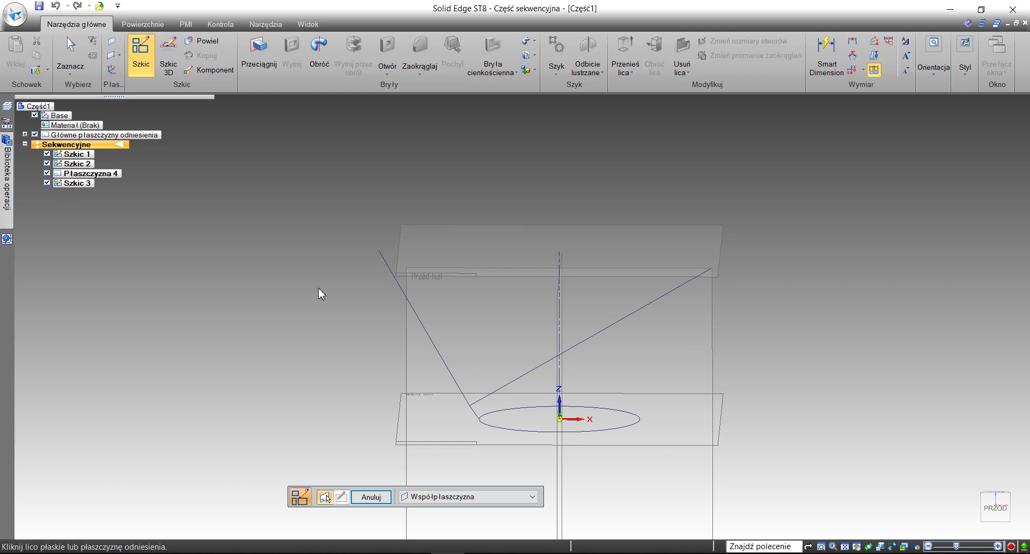
{"action": "mouse_move", "coordinate": [1009, 505]}
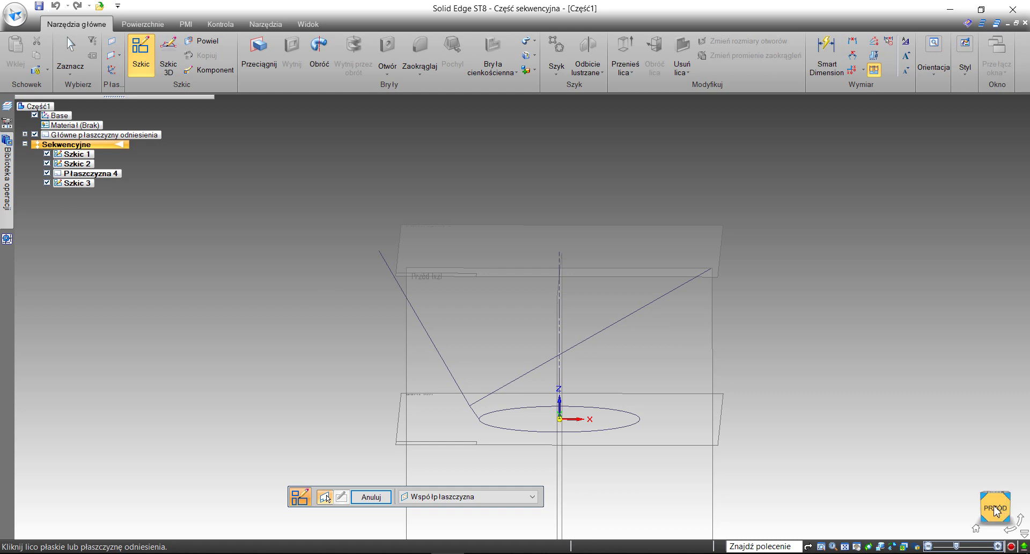
{"action": "left_click", "coordinate": [420, 266]}
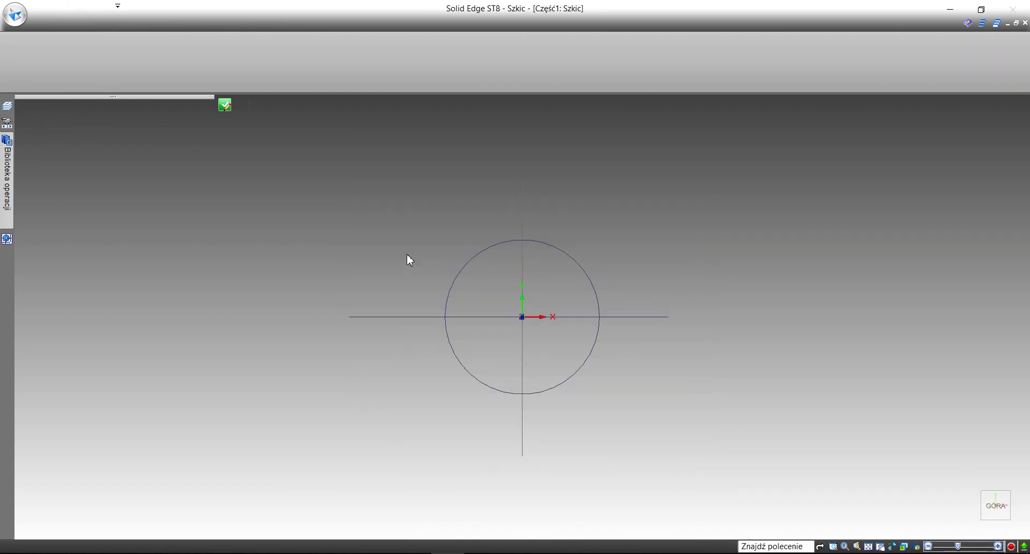
Sketch a centre-point ellipse about 94 mm wide and 50 mm high, centred on the horizontal line through the origin.
{"action": "left_click", "coordinate": [149, 72]}
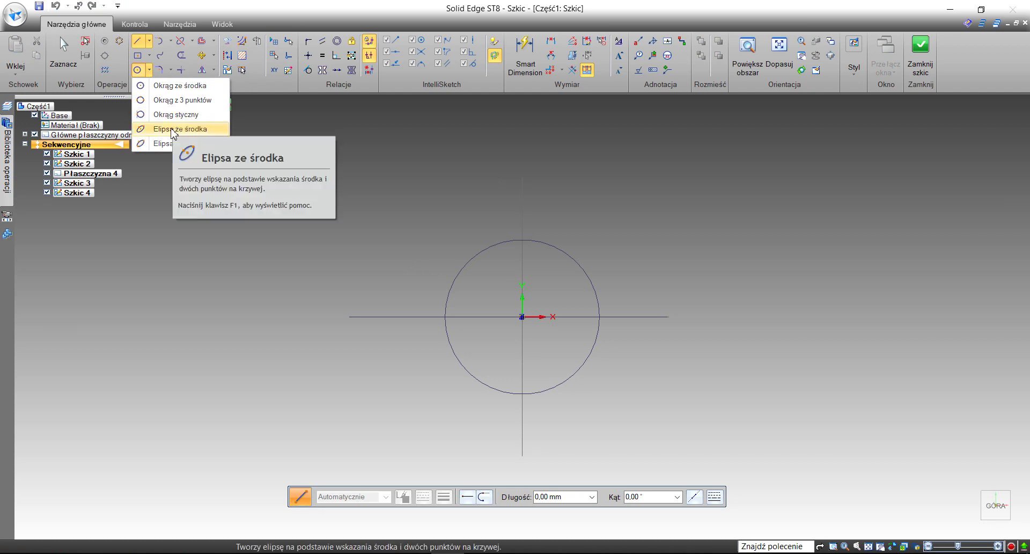
{"action": "left_click", "coordinate": [177, 129]}
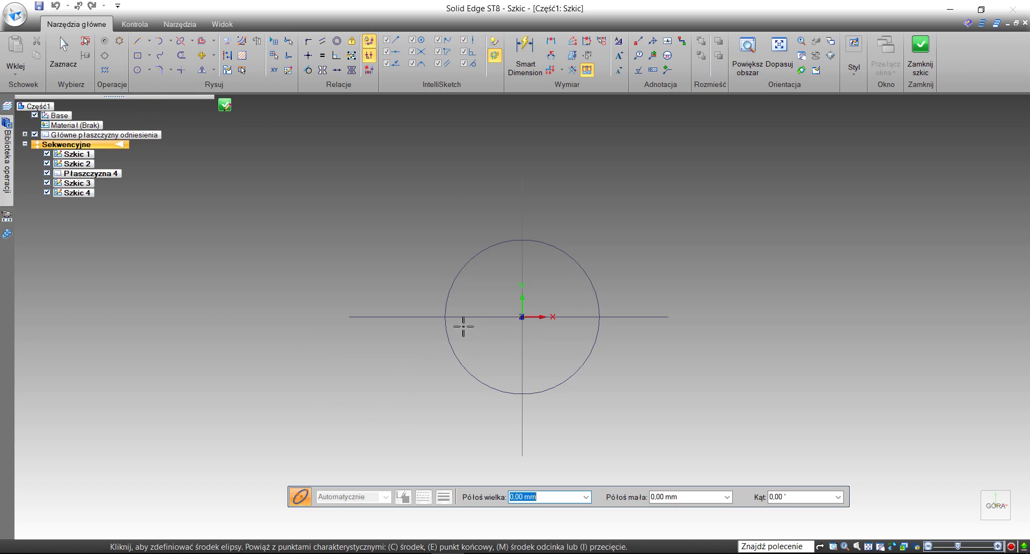
{"action": "middle_click_drag", "start_coordinate": [402, 338], "coordinate": [405, 349]}
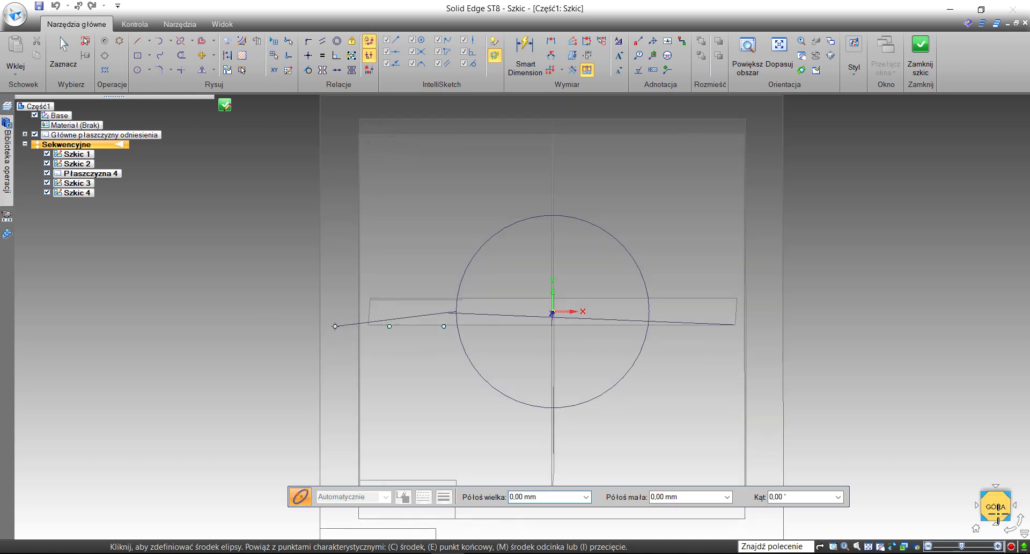
{"action": "left_click", "coordinate": [994, 507]}
{"action": "scroll", "coordinate": [365, 319], "scroll_direction": "up", "scroll_amount": 1}
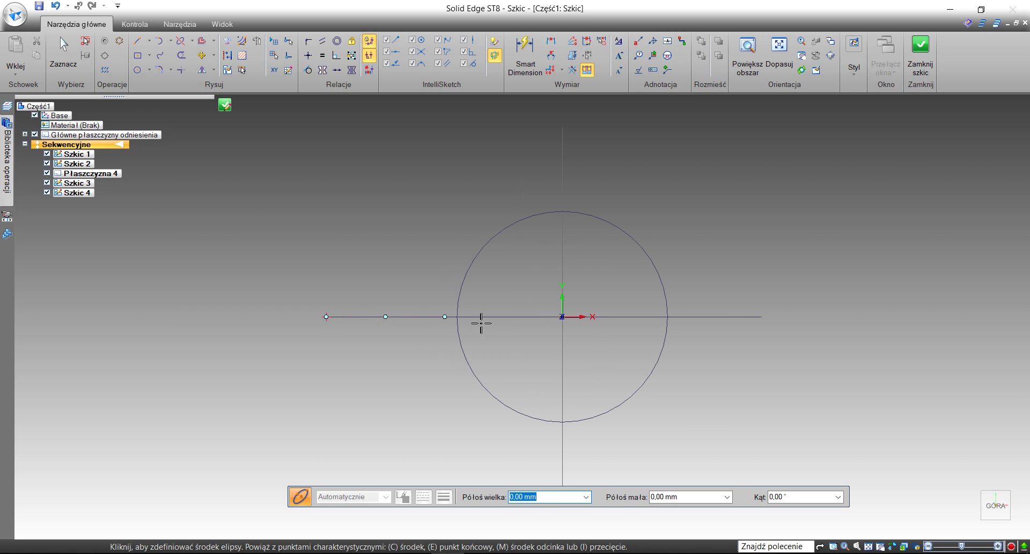
{"action": "left_click", "coordinate": [475, 316]}
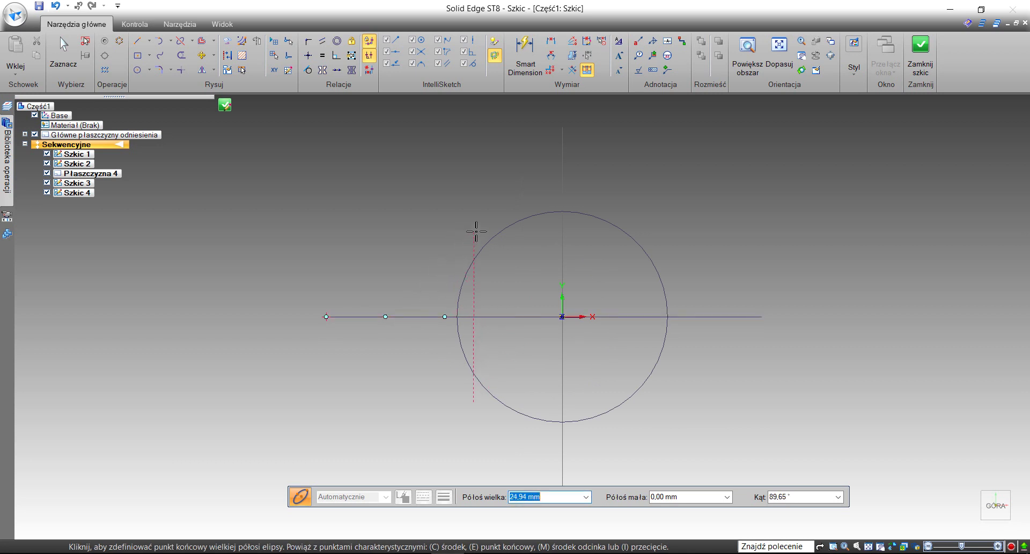
{"action": "left_click", "coordinate": [475, 231]}
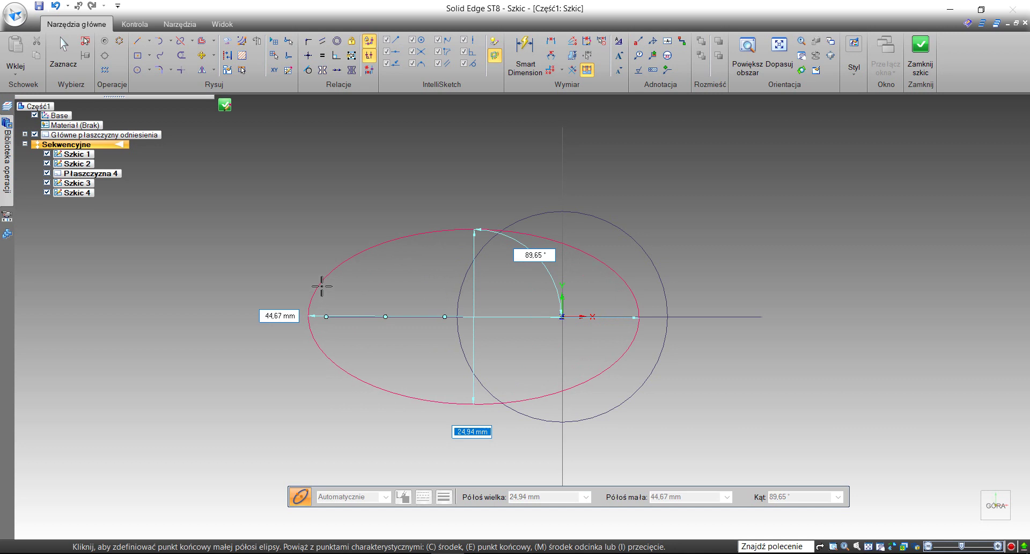
{"action": "left_click", "coordinate": [322, 286]}
Place a horizontal dimension below the ellipse between its two outermost side points.
{"action": "left_click", "coordinate": [551, 40]}
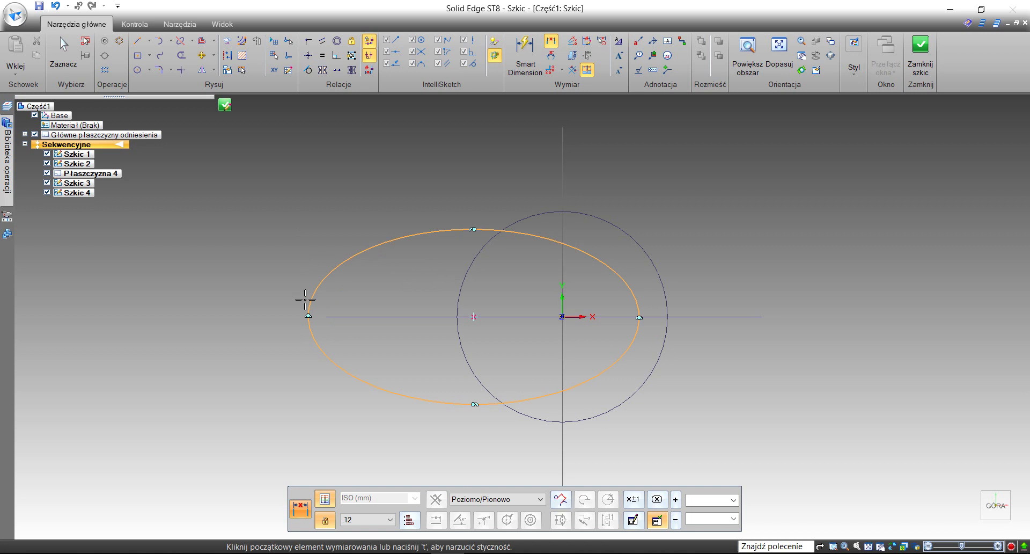
{"action": "left_click", "coordinate": [307, 316]}
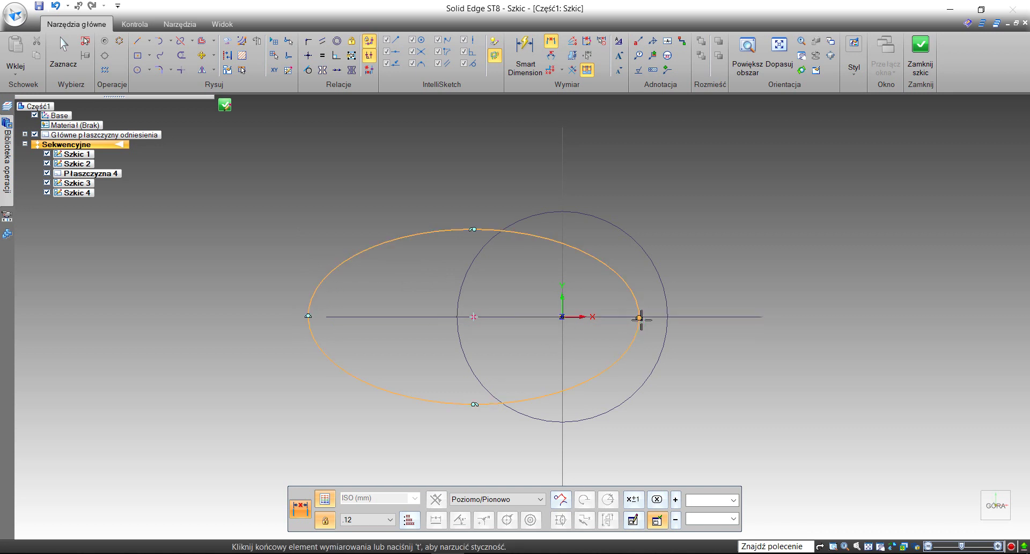
{"action": "left_click", "coordinate": [638, 317]}
{"action": "left_click", "coordinate": [472, 436]}
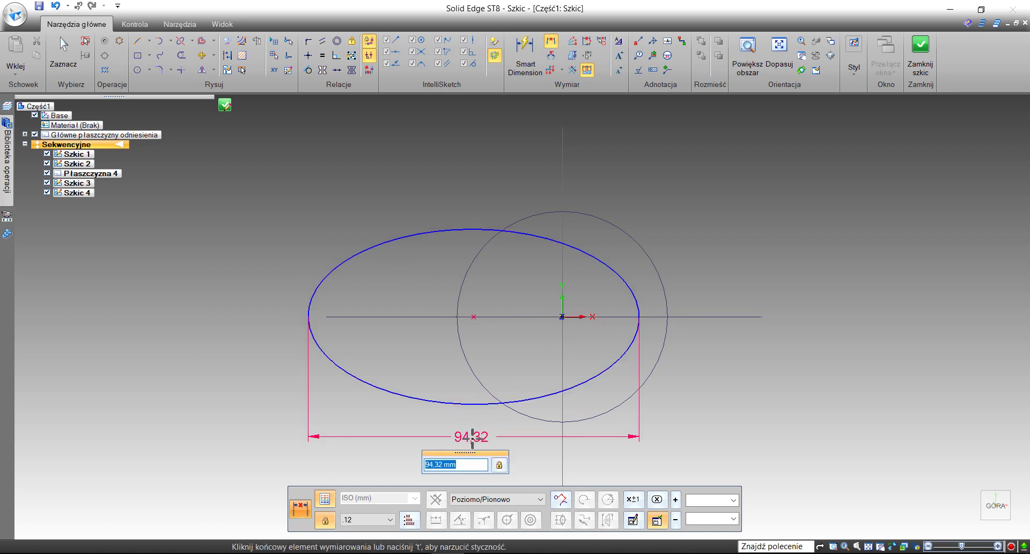
Try setting the ellipse's width to 85 mm and connecting it to the slanted line's end, and undo both changes.
{"action": "type", "text": "85"}
{"action": "key", "text": "Return"}
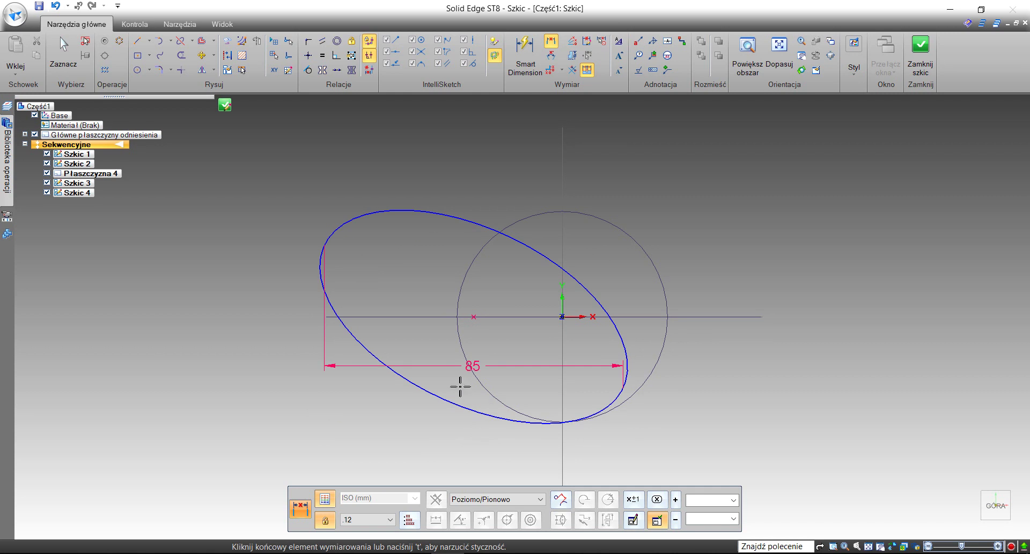
{"action": "left_click", "coordinate": [308, 40]}
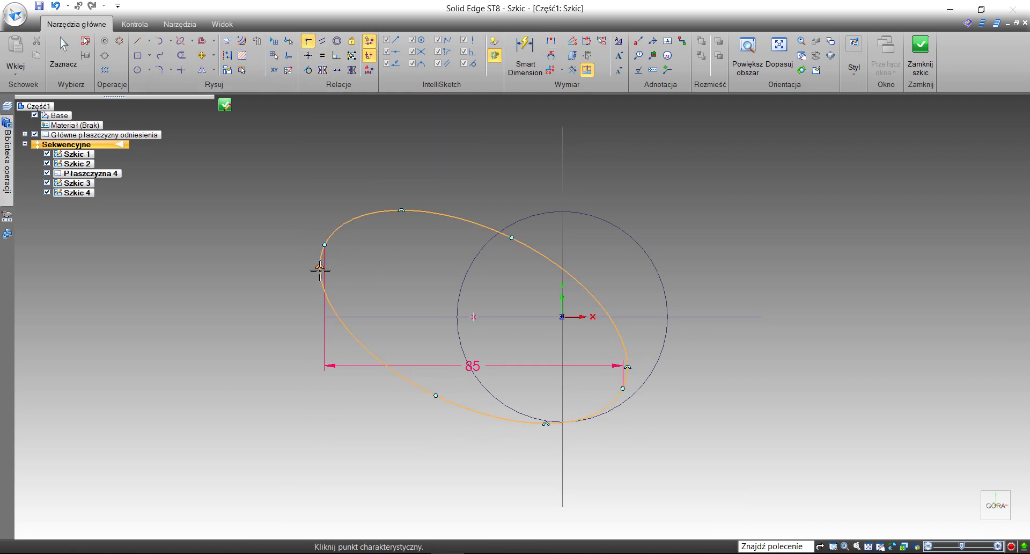
{"action": "left_click", "coordinate": [321, 266]}
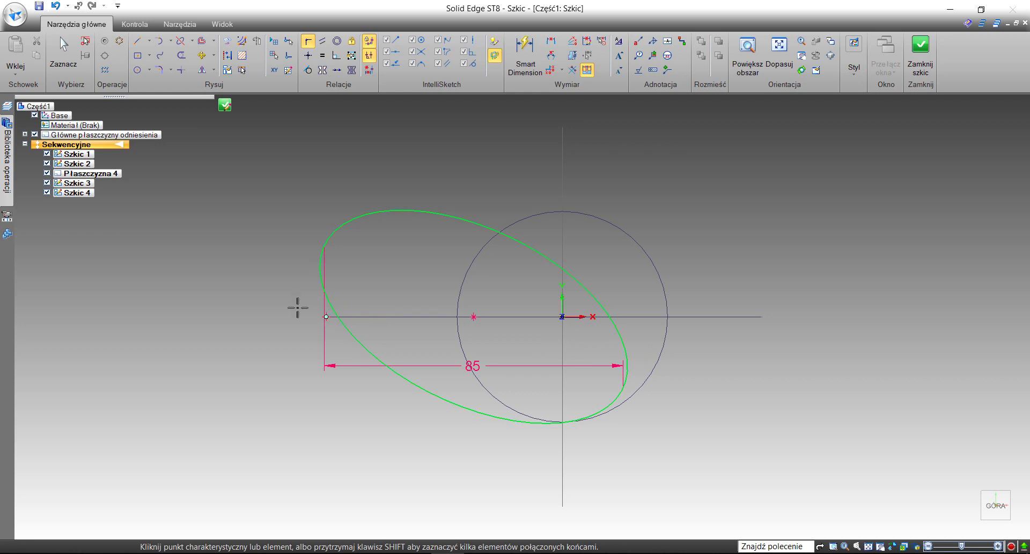
{"action": "left_click", "coordinate": [298, 317]}
{"action": "left_click", "coordinate": [327, 346]}
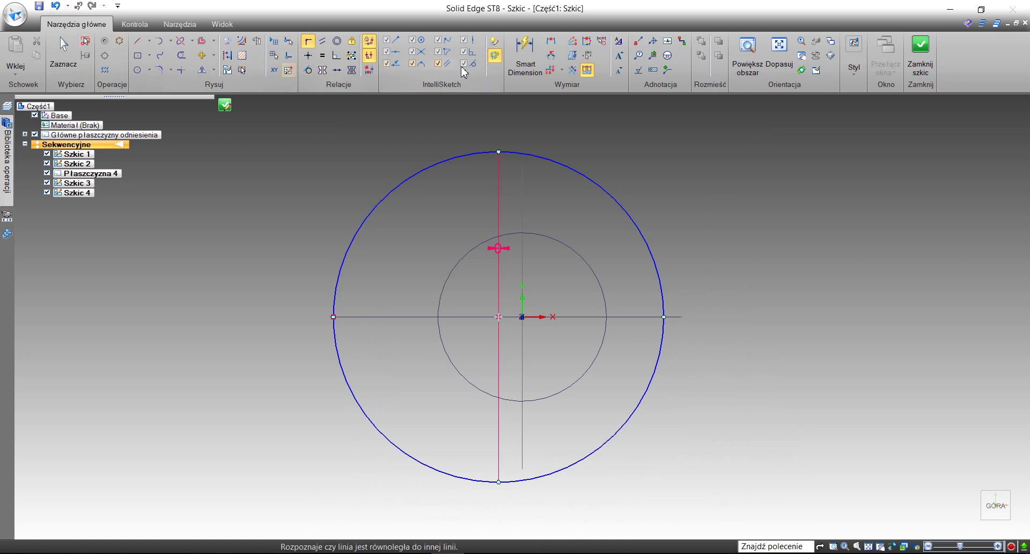
{"action": "left_click", "coordinate": [58, 7]}
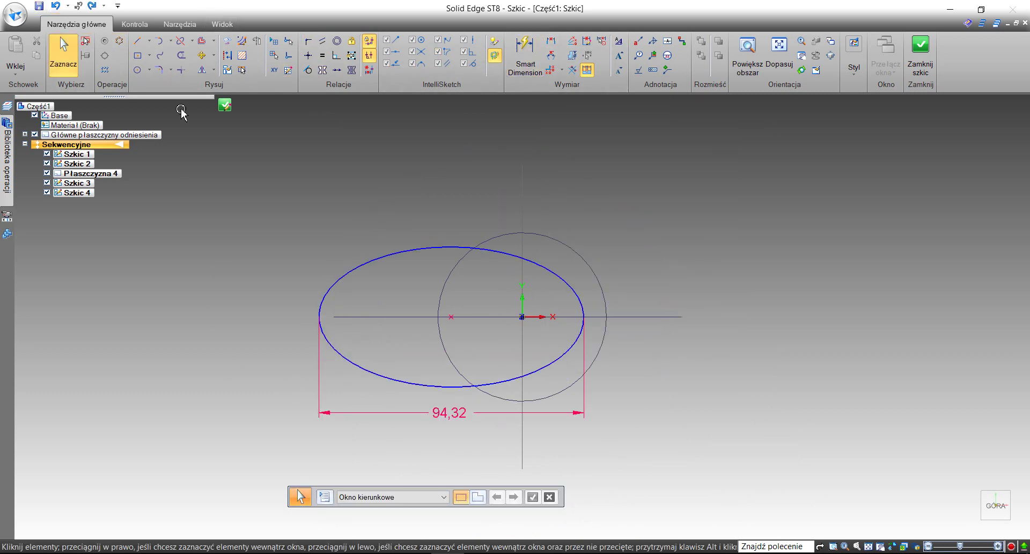
Connect the ellipse's left axis point to the upper end of the long slanted profile line.
{"action": "left_click", "coordinate": [308, 46]}
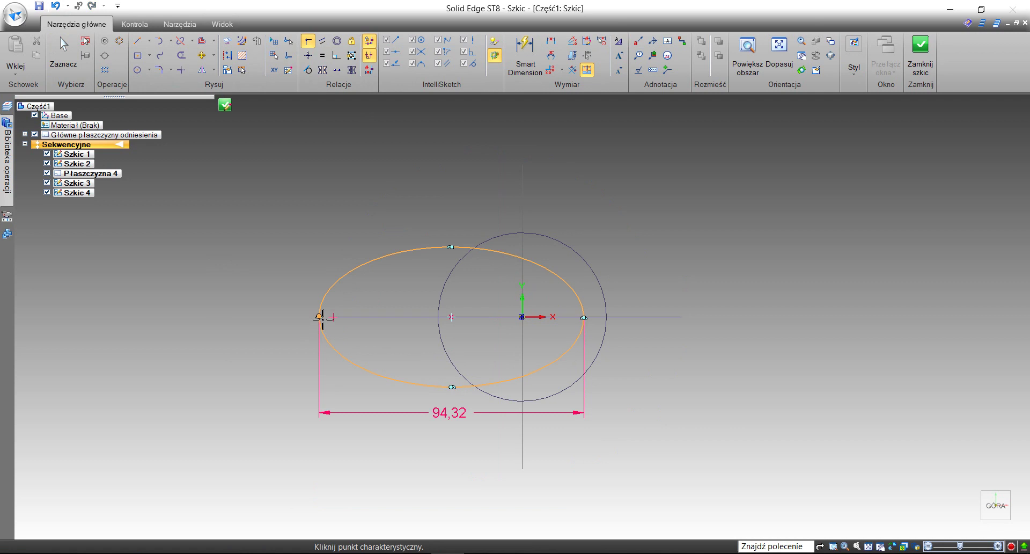
{"action": "left_click", "coordinate": [321, 317]}
{"action": "left_click", "coordinate": [333, 317]}
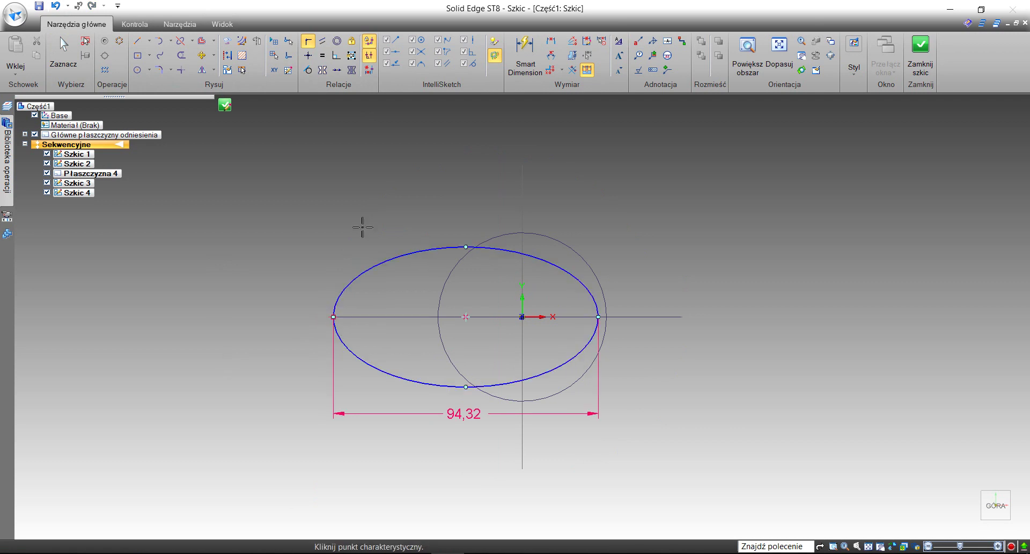
Set the ellipse's width dimension to 85 mm.
{"action": "left_click", "coordinate": [64, 54]}
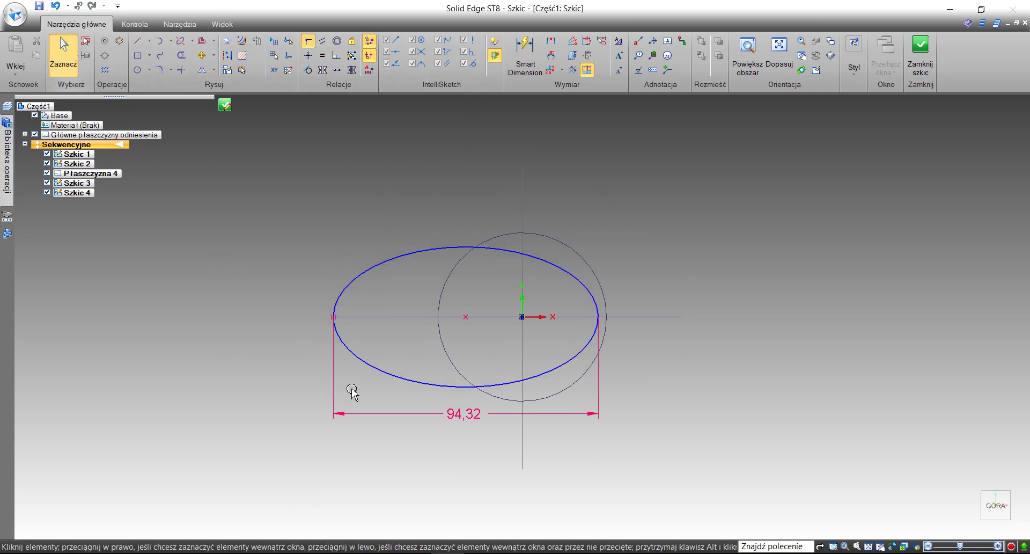
{"action": "left_click", "coordinate": [460, 414]}
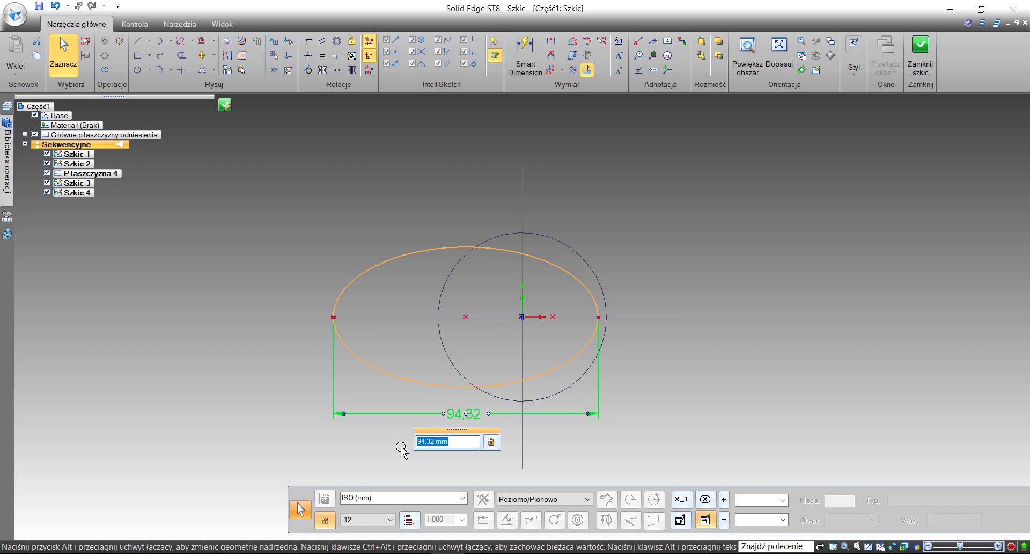
{"action": "type", "text": "85"}
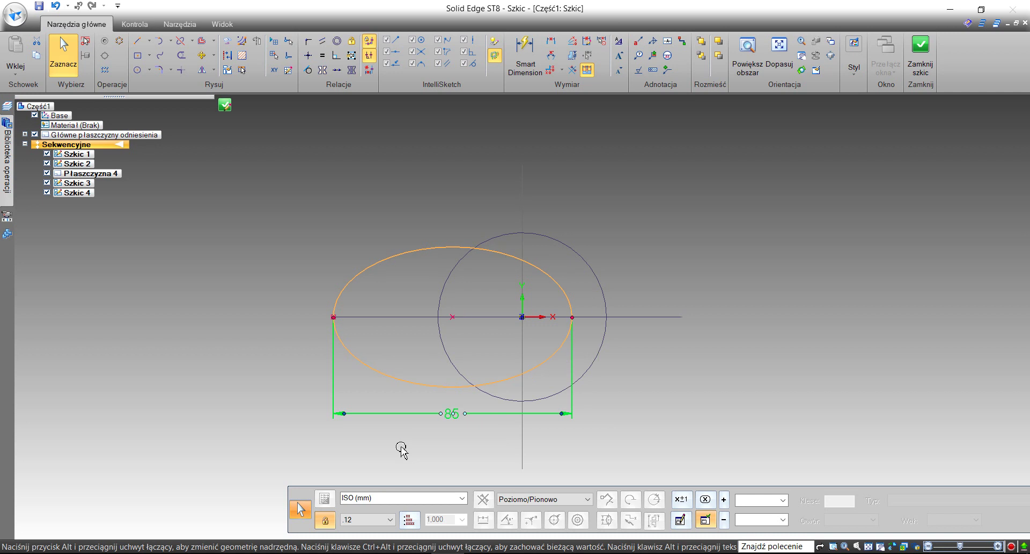
Dimension the ellipse's height between its upper and lower axis points to 70 mm.
{"action": "left_click", "coordinate": [551, 41]}
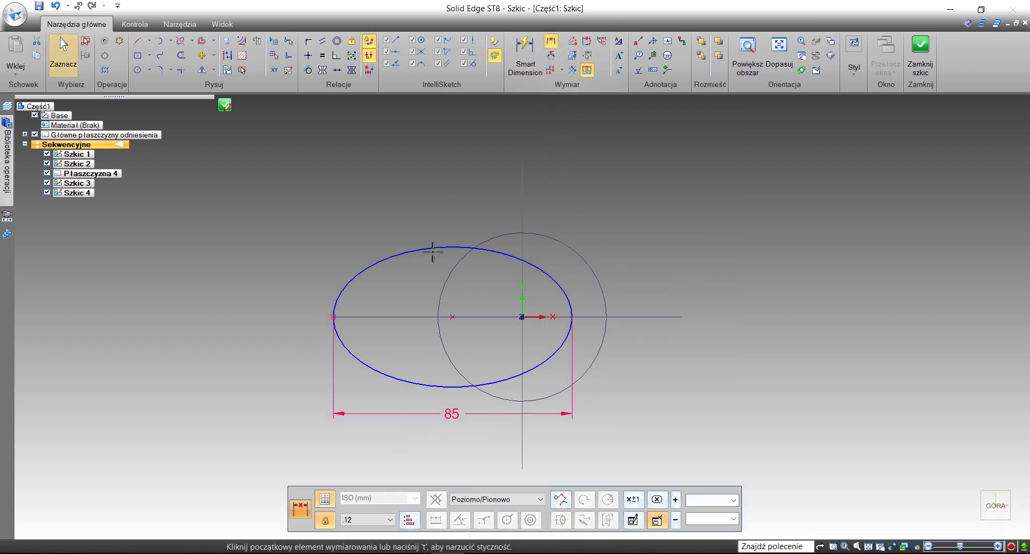
{"action": "left_click", "coordinate": [455, 247]}
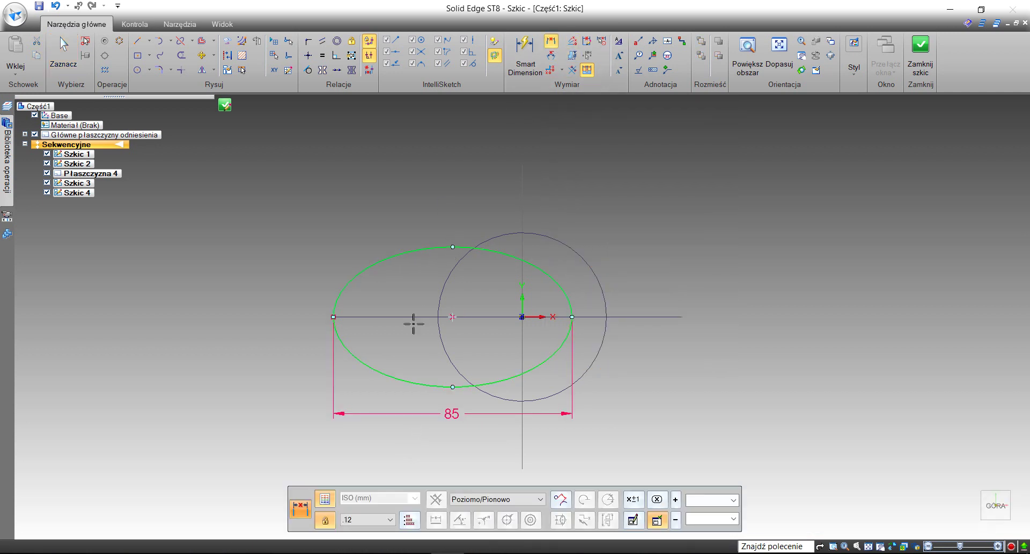
{"action": "left_click", "coordinate": [453, 386]}
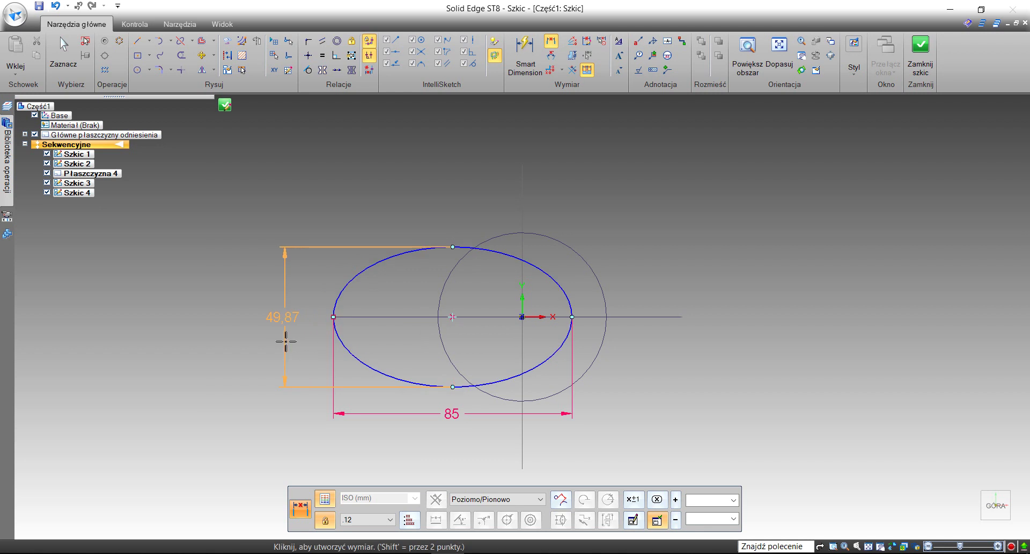
{"action": "left_click", "coordinate": [286, 341]}
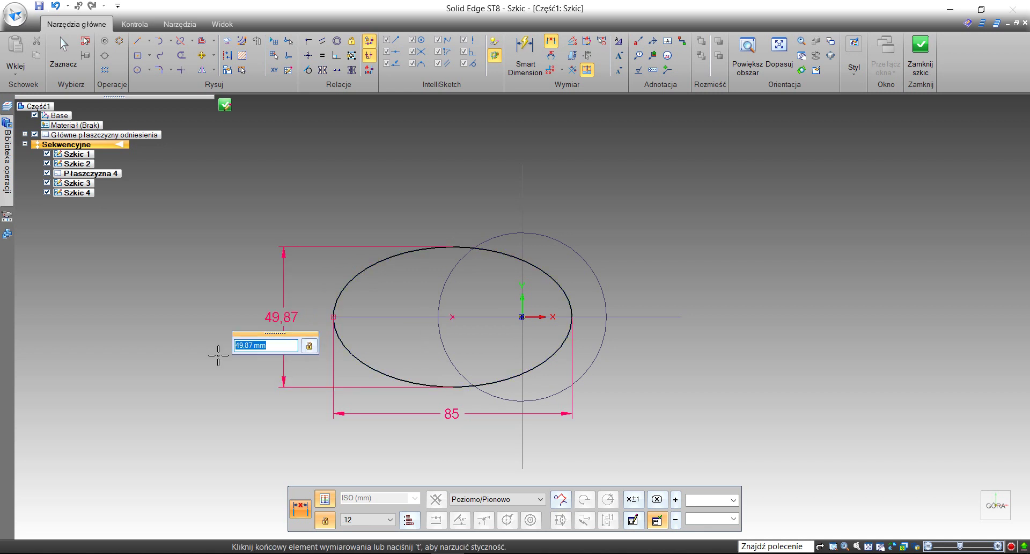
{"action": "type", "text": "70"}
{"action": "key", "text": "Return"}
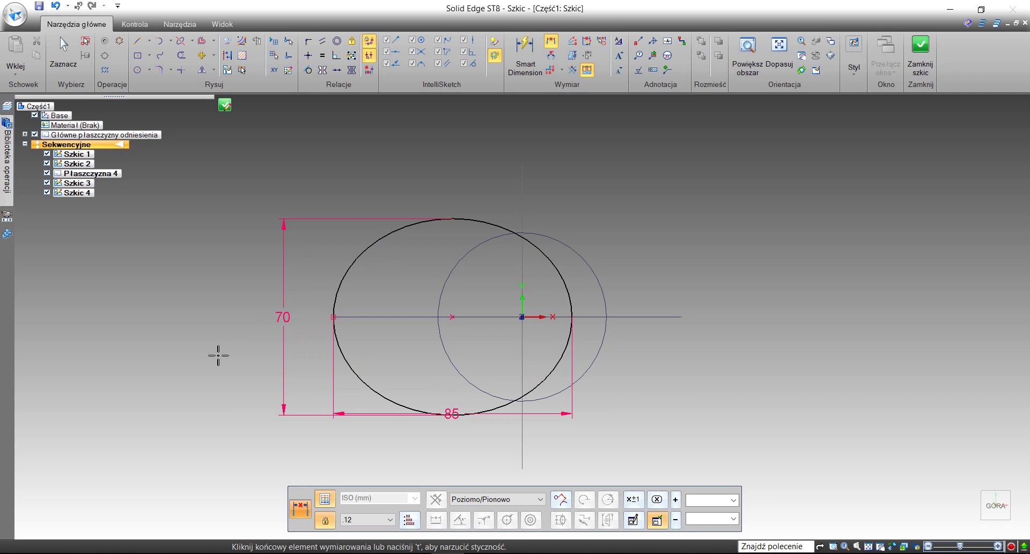
Close and finish the ellipse sketch, and leave the sketch command.
{"action": "mouse_move", "coordinate": [218, 355]}
{"action": "middle_mouse_down"}
{"action": "mouse_move", "coordinate": [207, 357]}
{"action": "mouse_move", "coordinate": [225, 290]}
{"action": "mouse_move", "coordinate": [186, 276]}
{"action": "mouse_move", "coordinate": [175, 282]}
{"action": "mouse_move", "coordinate": [177, 311]}
{"action": "middle_mouse_up"}
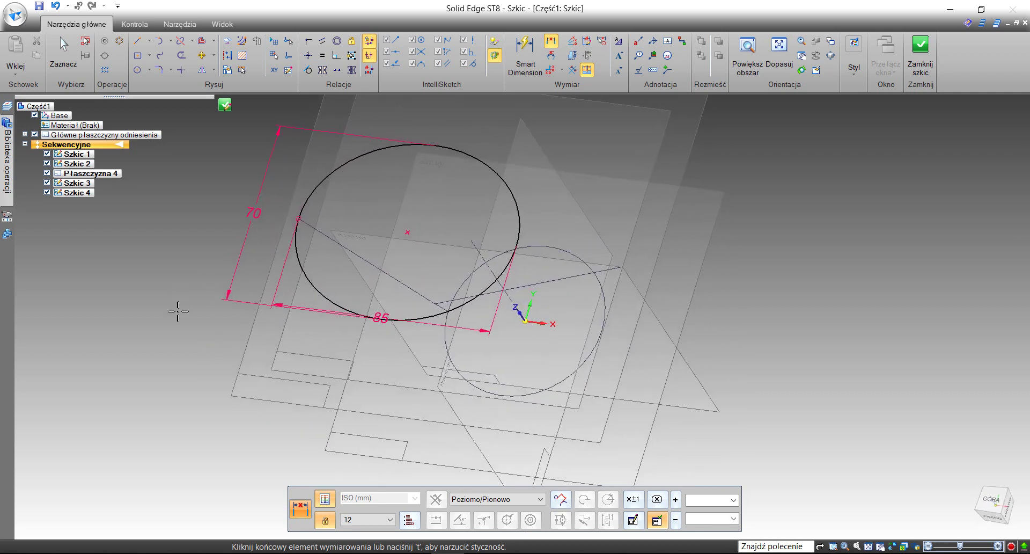
{"action": "left_click", "coordinate": [920, 54]}
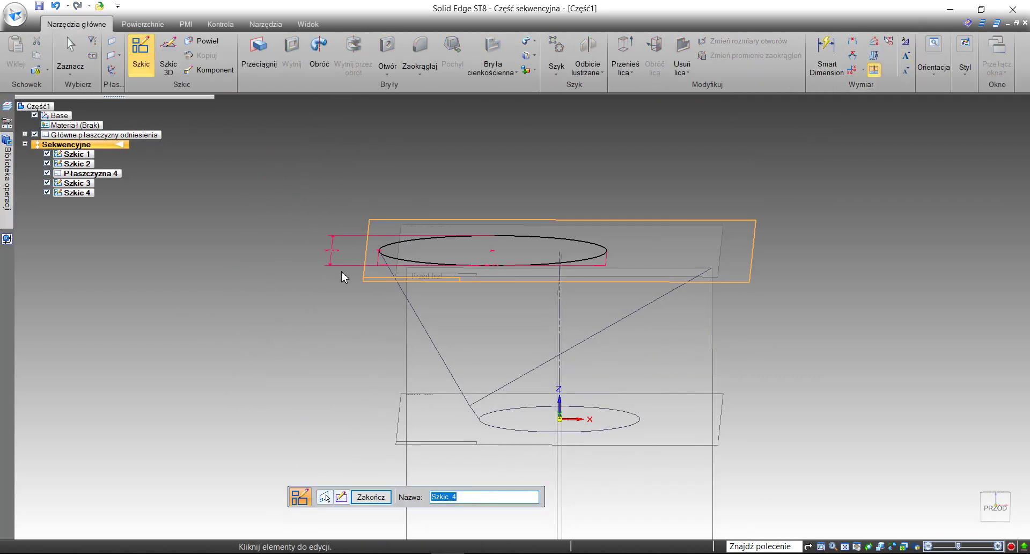
{"action": "left_click", "coordinate": [363, 499]}
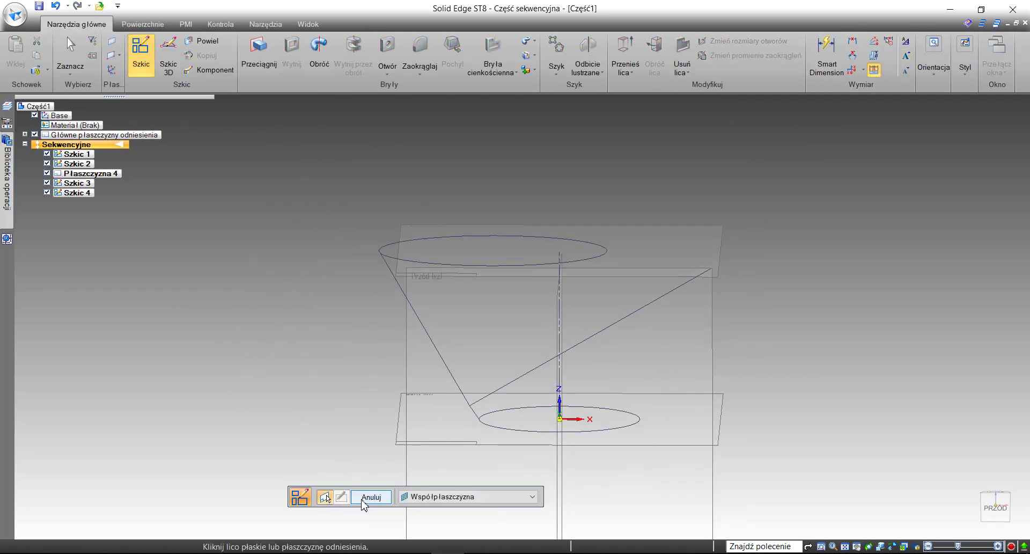
{"action": "left_click", "coordinate": [362, 499]}
{"action": "mouse_move", "coordinate": [298, 299]}
{"action": "middle_mouse_down"}
{"action": "mouse_move", "coordinate": [284, 287]}
{"action": "mouse_move", "coordinate": [301, 295]}
{"action": "middle_mouse_up"}
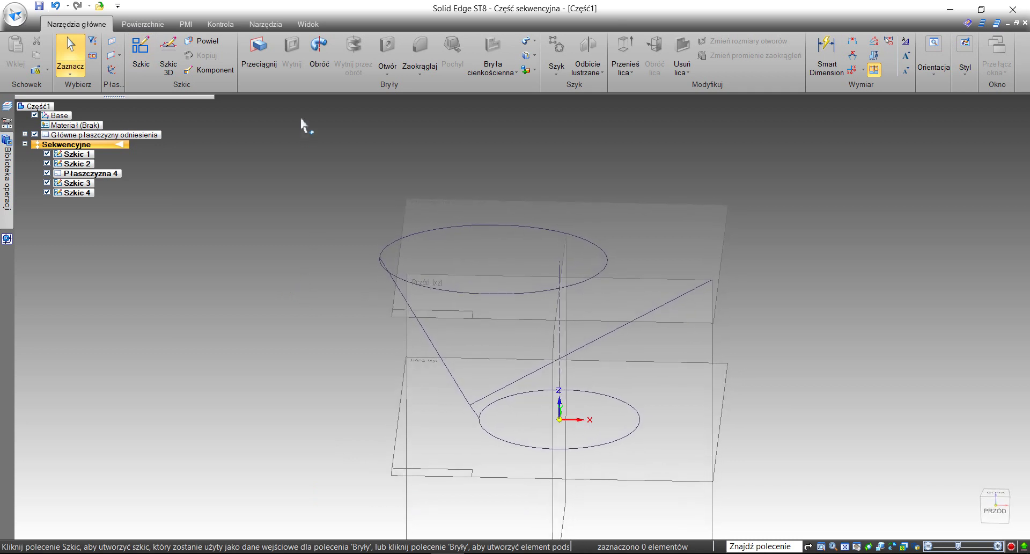
Sweep the upper ellipse along the long slanted line using a single path and cross section, and finish the command.
{"action": "left_click", "coordinate": [536, 42]}
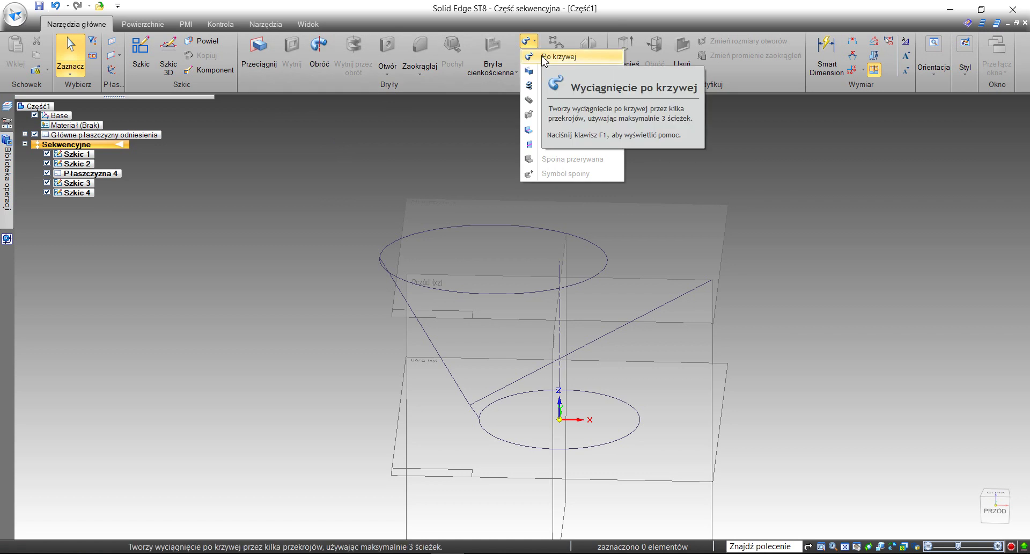
{"action": "left_click", "coordinate": [558, 57]}
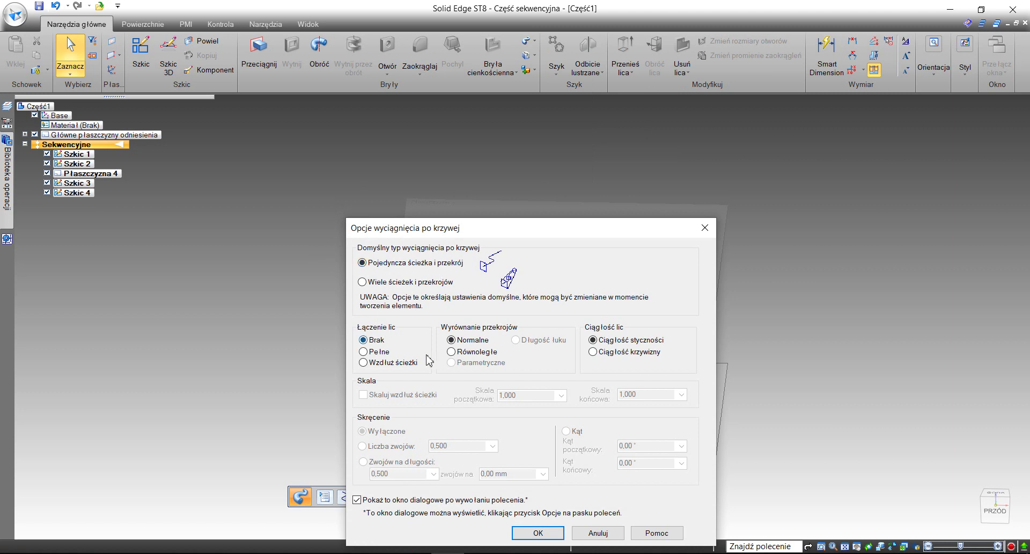
{"action": "left_click", "coordinate": [537, 532]}
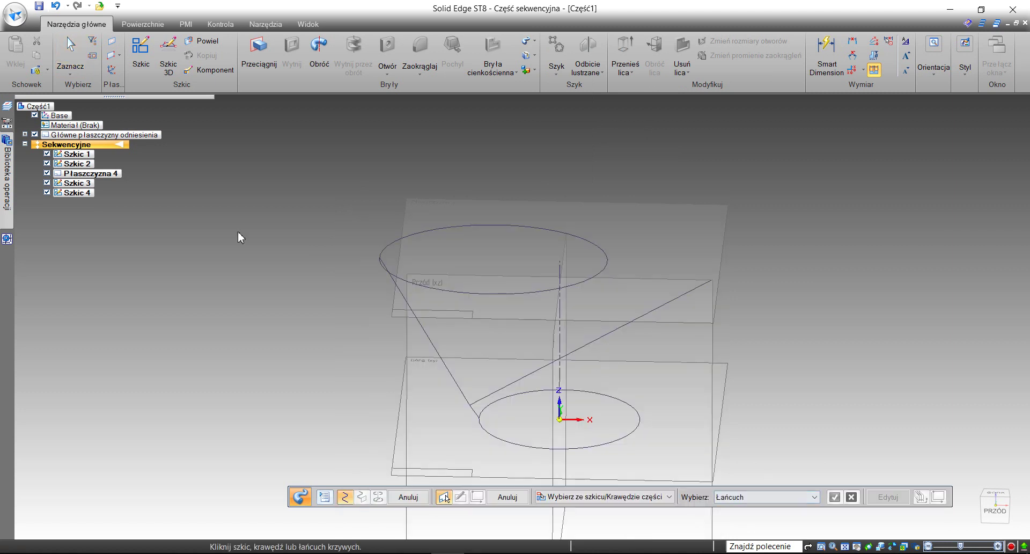
{"action": "left_click", "coordinate": [428, 342]}
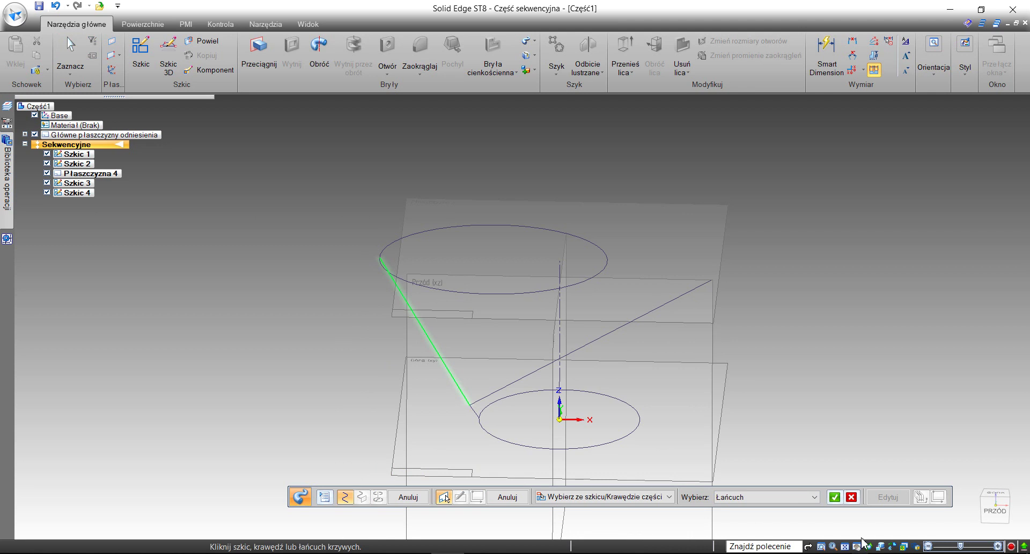
{"action": "left_click", "coordinate": [835, 496]}
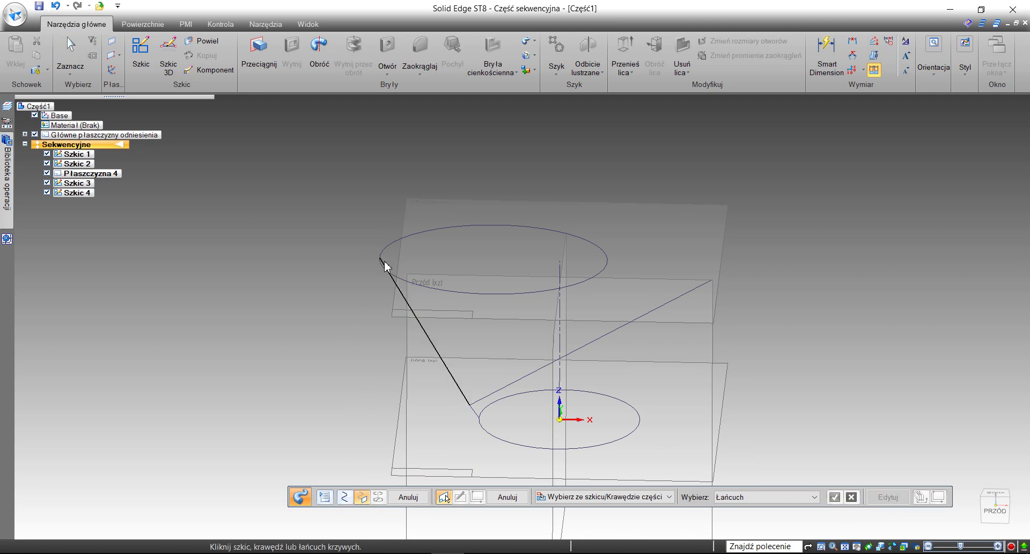
{"action": "left_click", "coordinate": [392, 278]}
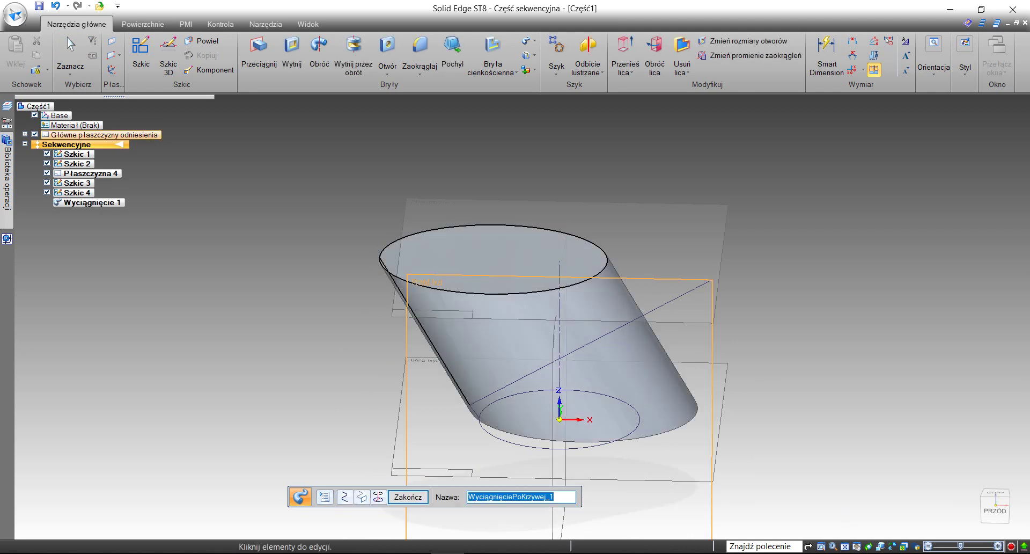
{"action": "left_click", "coordinate": [990, 513]}
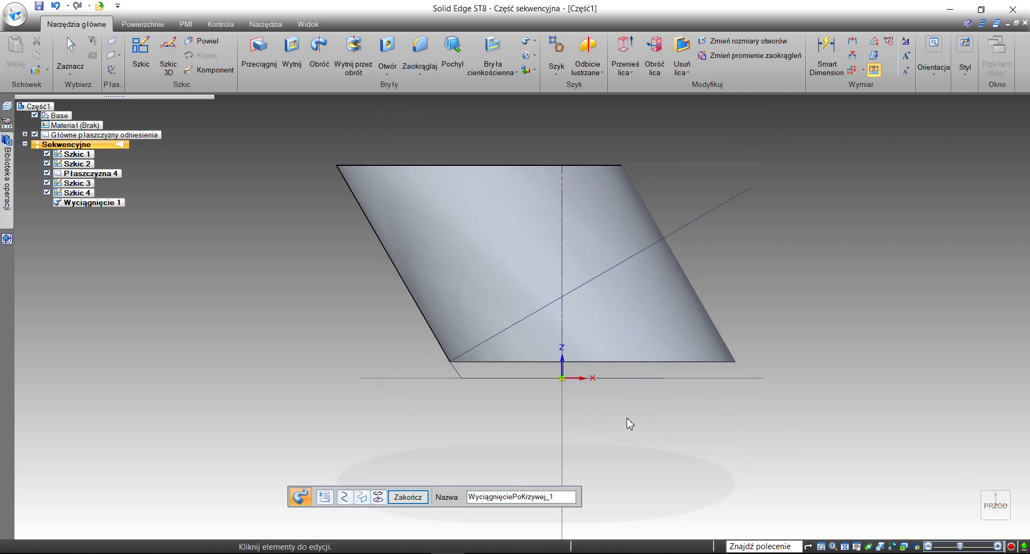
{"action": "left_click", "coordinate": [409, 496]}
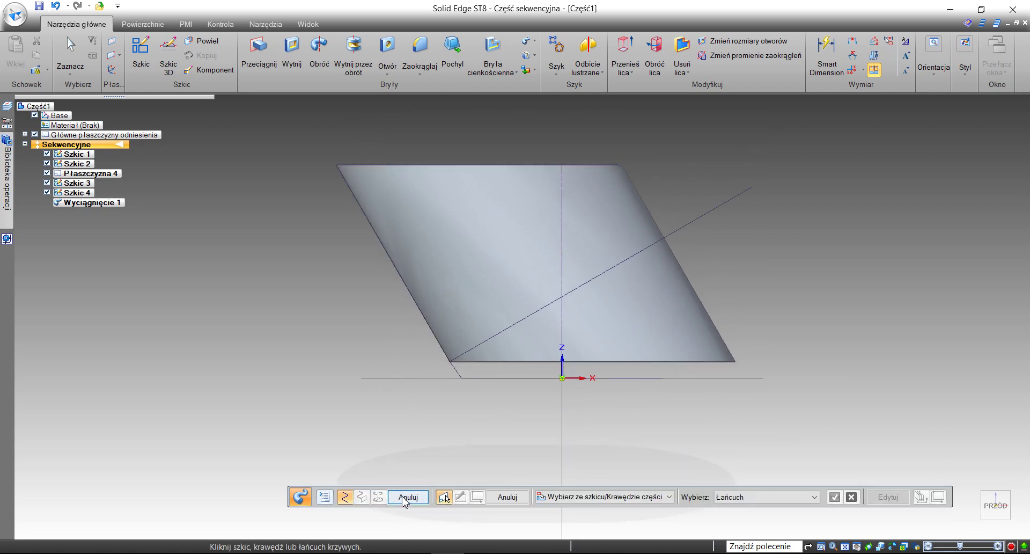
{"action": "left_click", "coordinate": [399, 496]}
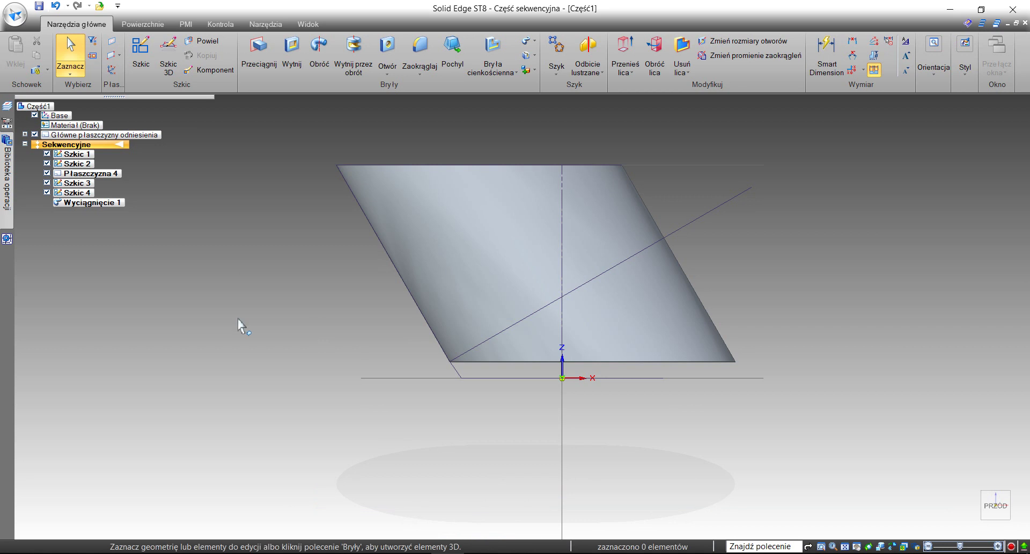
Cut away the part of the swept body below the inclined sketch line, extending the cut to both sides of the front plane.
{"action": "left_click", "coordinate": [289, 53]}
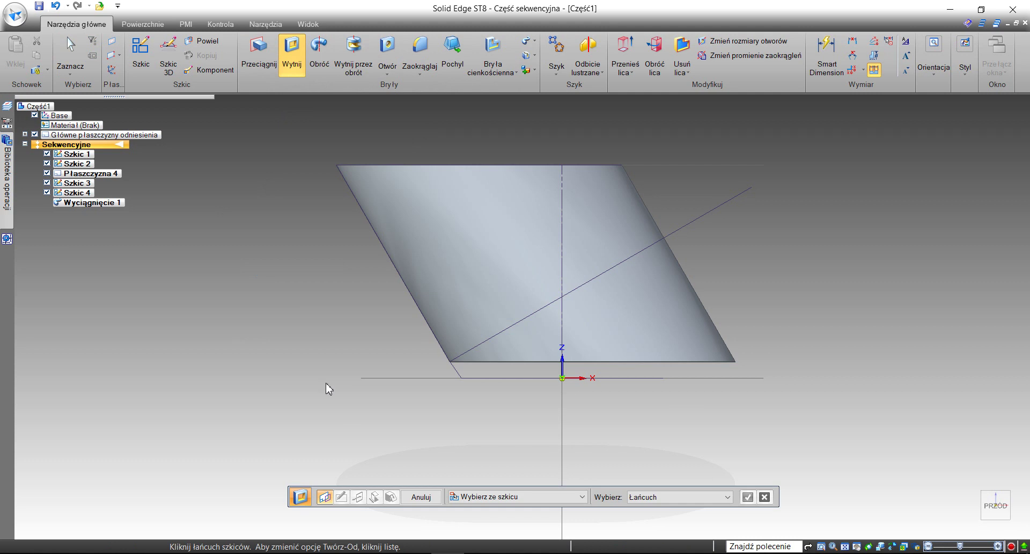
{"action": "left_click", "coordinate": [543, 311]}
{"action": "left_click", "coordinate": [748, 496]}
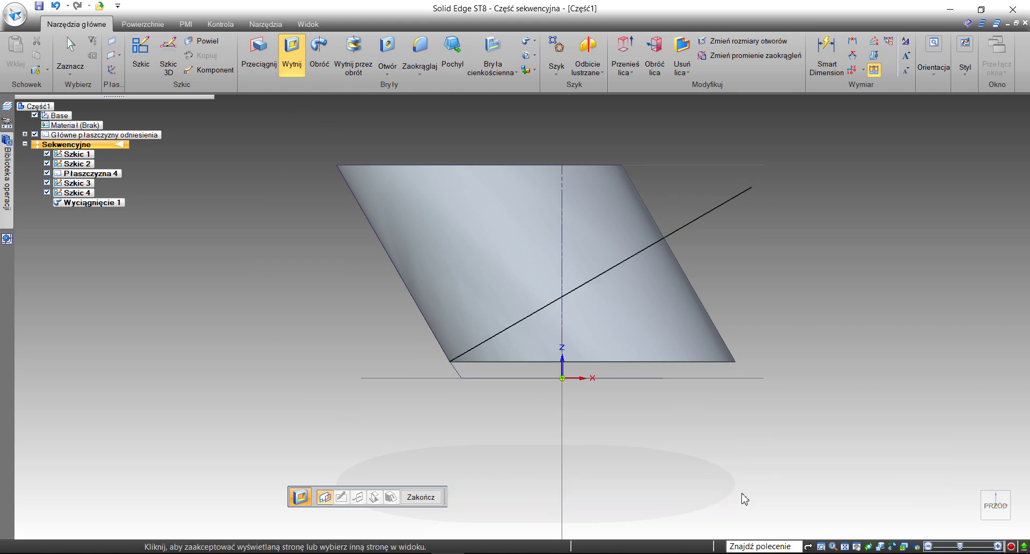
{"action": "left_click", "coordinate": [636, 327]}
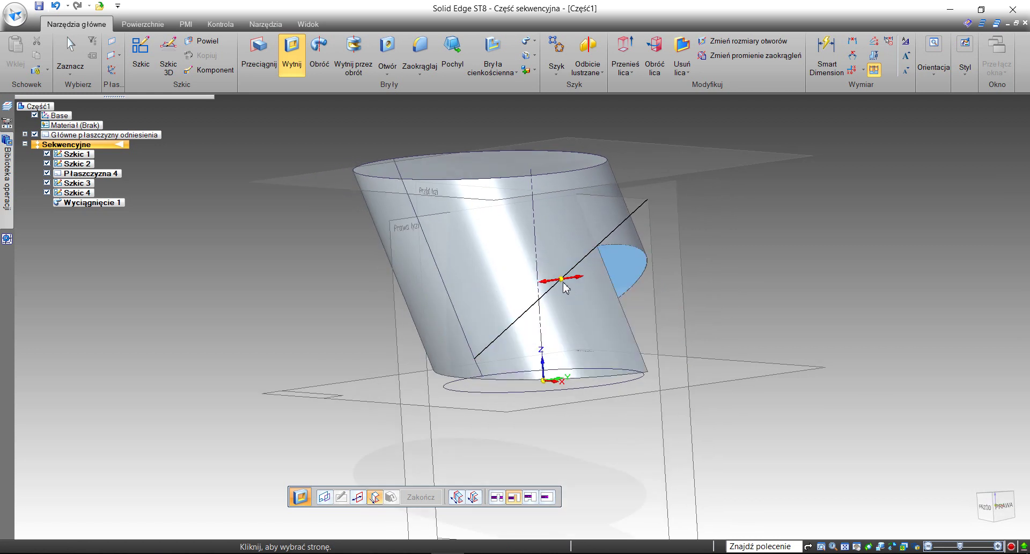
{"action": "left_click", "coordinate": [561, 285]}
{"action": "left_click", "coordinate": [421, 497]}
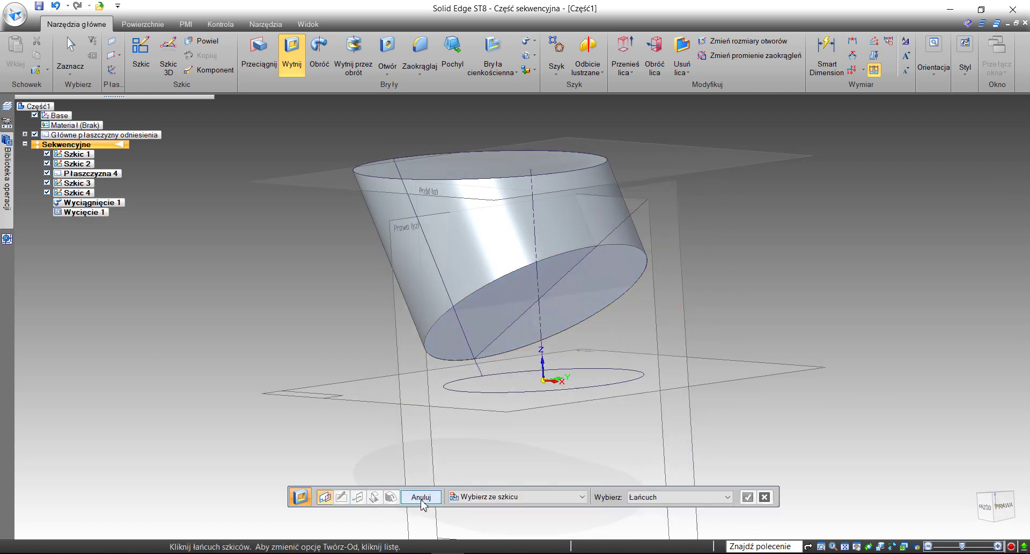
{"action": "middle_click_drag", "start_coordinate": [324, 339], "coordinate": [377, 297]}
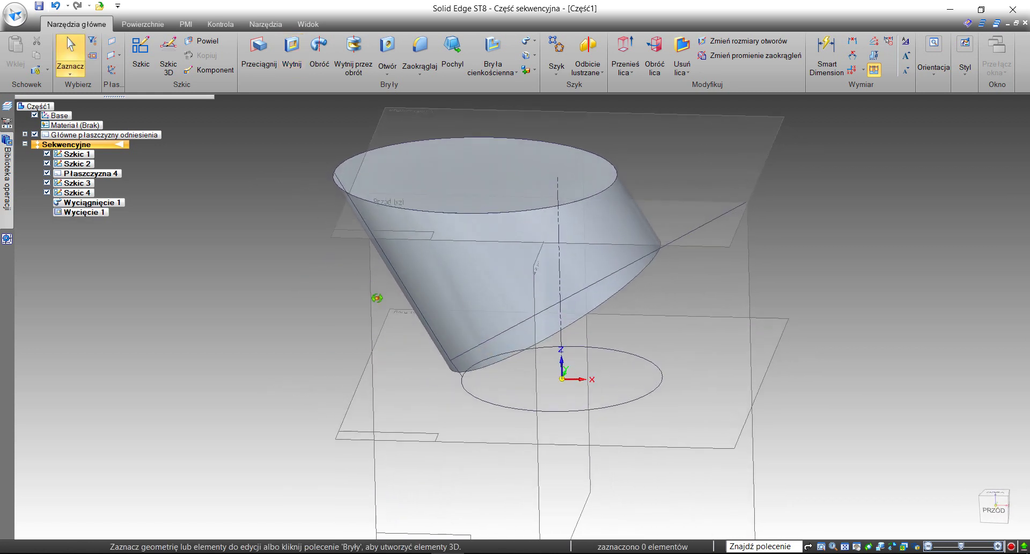
Sketch on the front plane a line about 42 mm long from the base profile's right point up to the cut body's right corner, then finish the sketch.
{"action": "right_click", "coordinate": [317, 299]}
{"action": "left_click", "coordinate": [286, 266]}
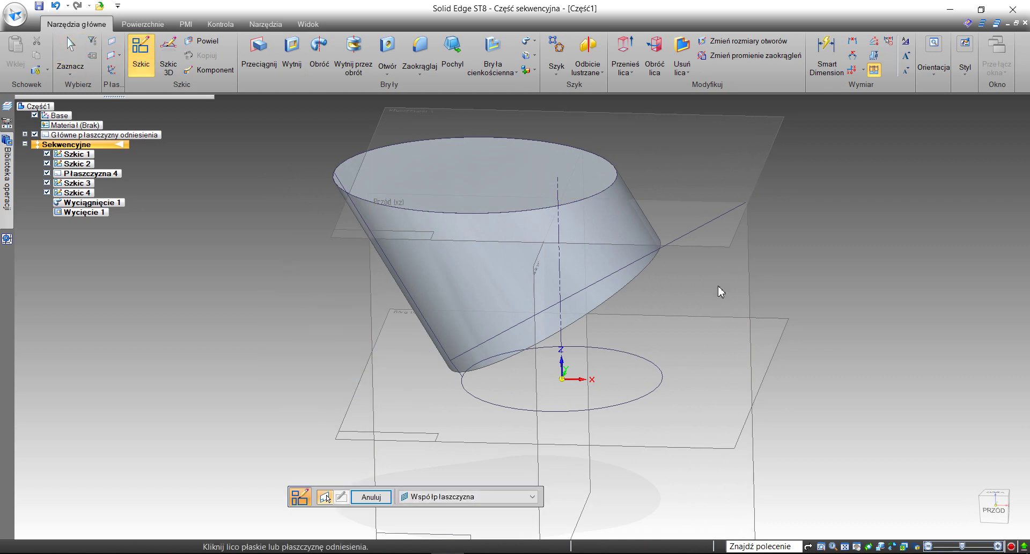
{"action": "left_click", "coordinate": [731, 284]}
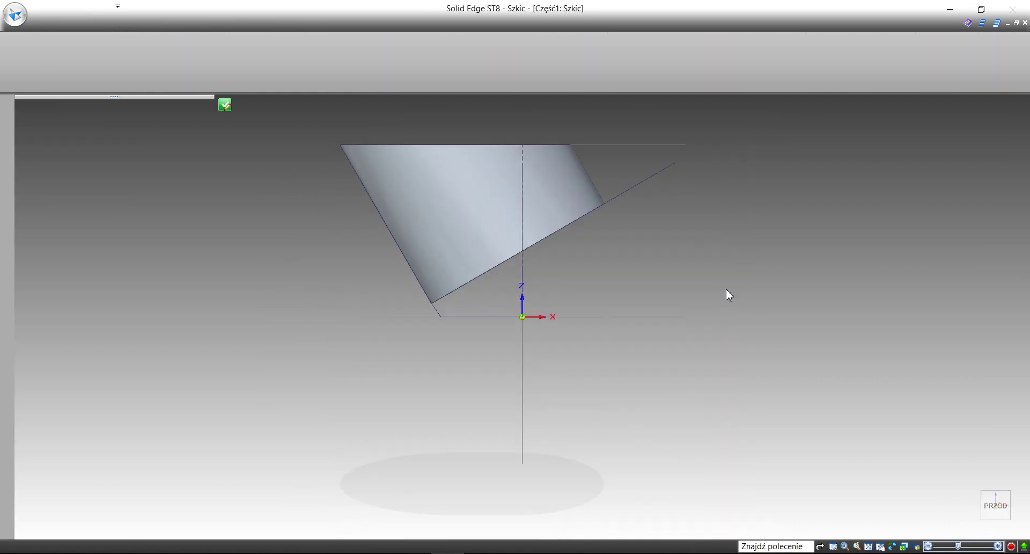
{"action": "right_click", "coordinate": [728, 291]}
{"action": "left_click", "coordinate": [693, 317]}
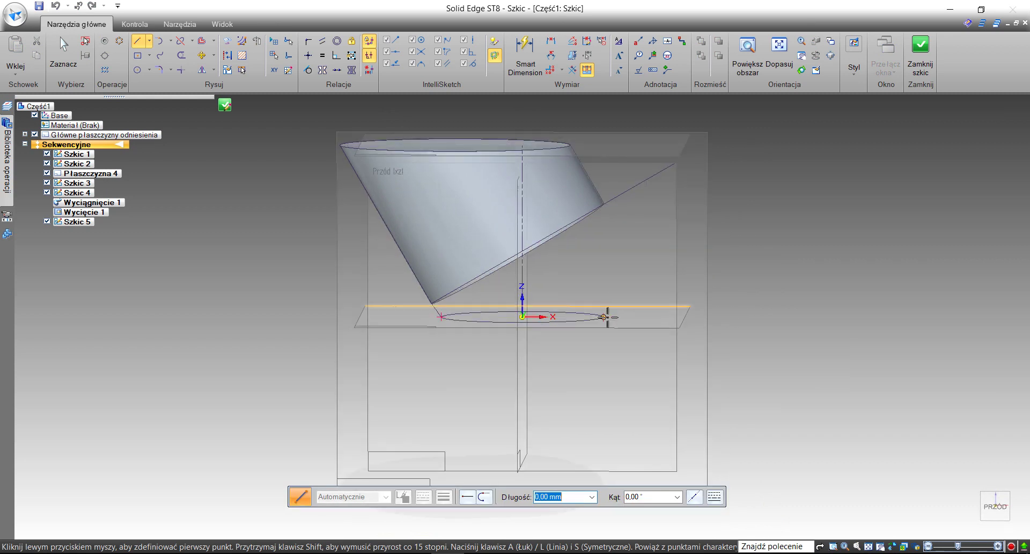
{"action": "left_click", "coordinate": [603, 316]}
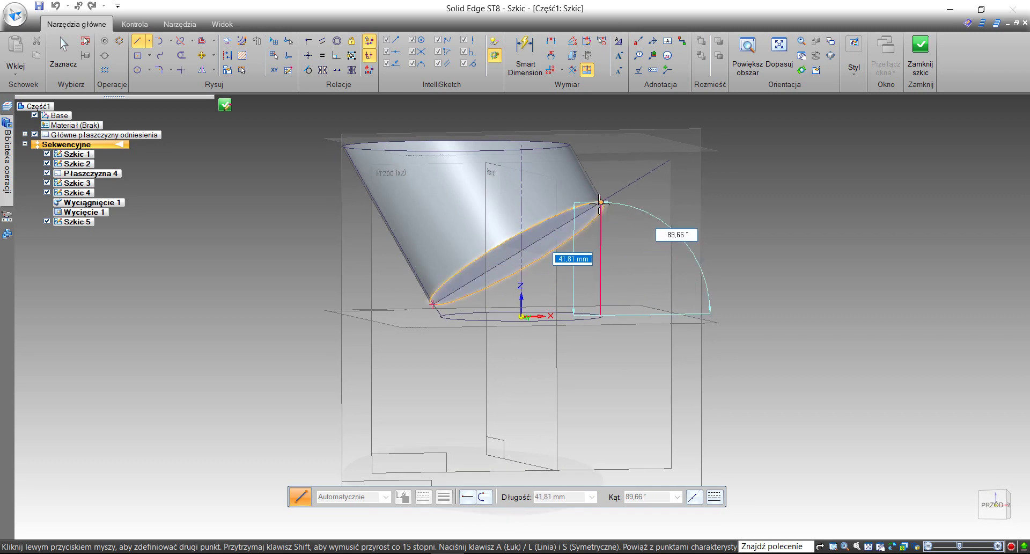
{"action": "left_click", "coordinate": [600, 203]}
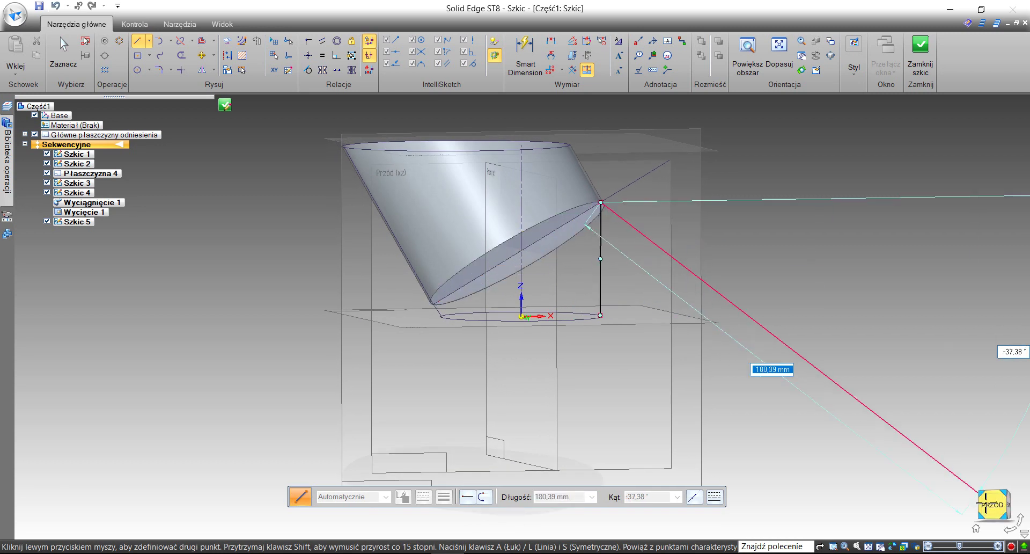
{"action": "scroll", "coordinate": [713, 269], "scroll_direction": "up", "scroll_amount": 2}
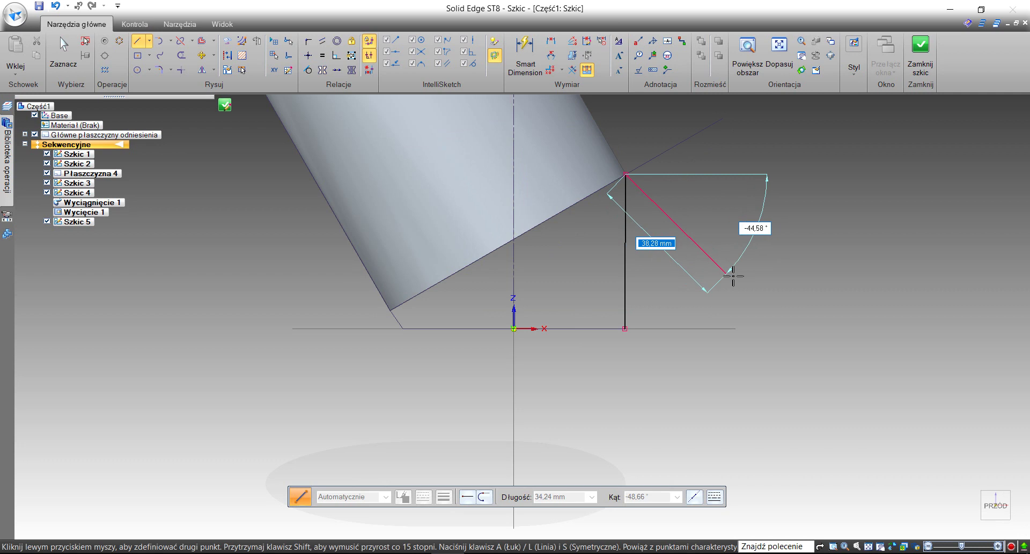
{"action": "key", "text": "Escape"}
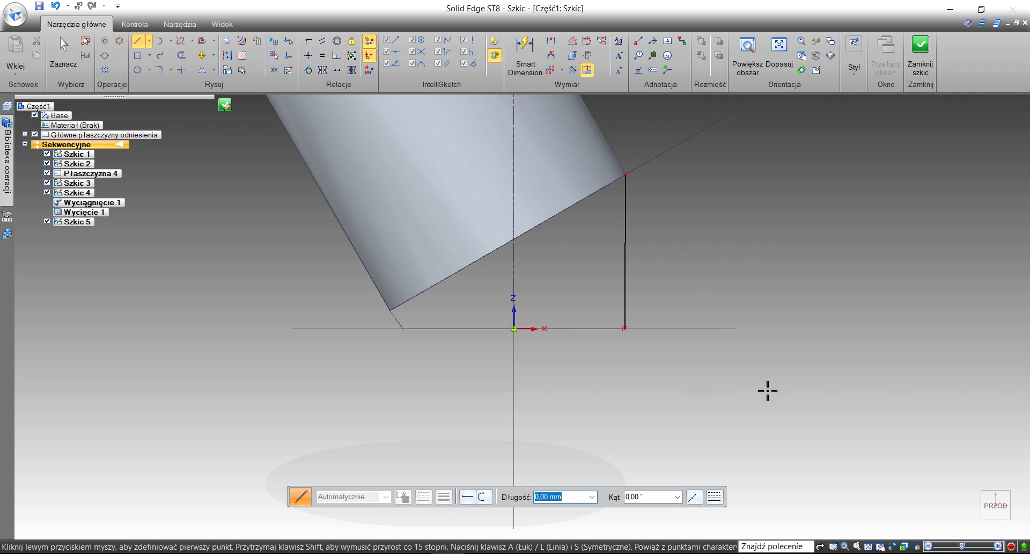
{"action": "left_click", "coordinate": [920, 48]}
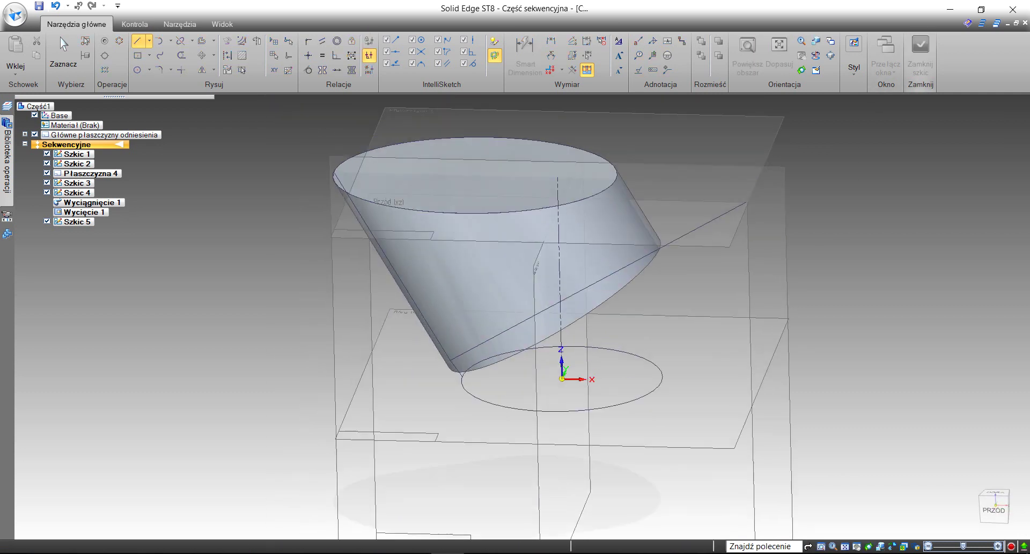
{"action": "left_click", "coordinate": [371, 496]}
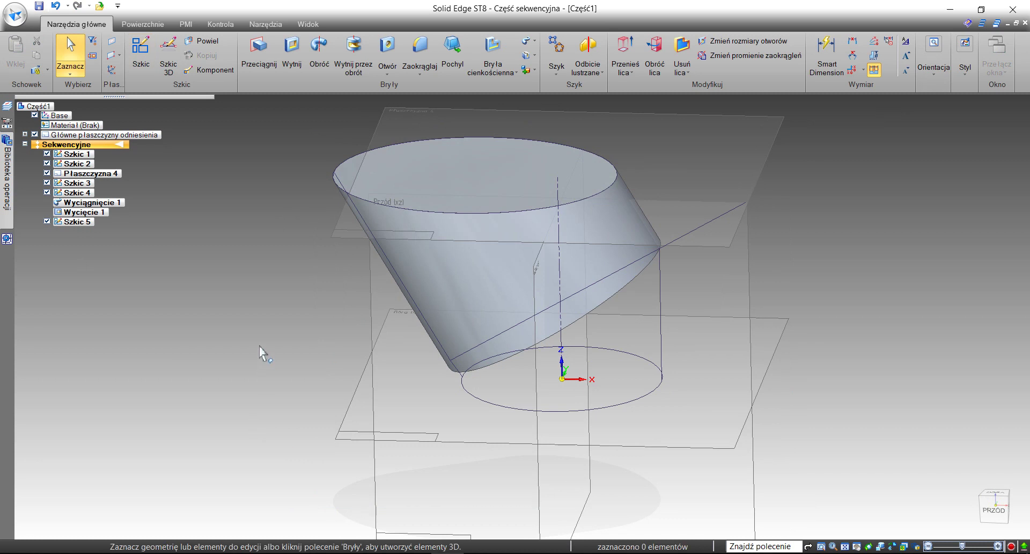
Start a loft through sections using the closed base profile and the edge of the body's inclined cut face as cross sections.
{"action": "left_click", "coordinate": [529, 43]}
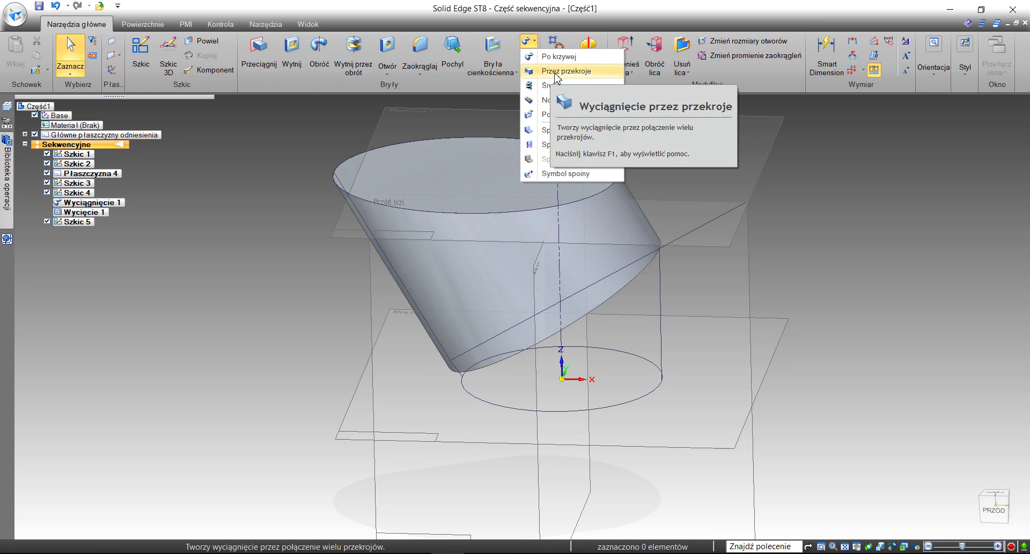
{"action": "left_click", "coordinate": [558, 71]}
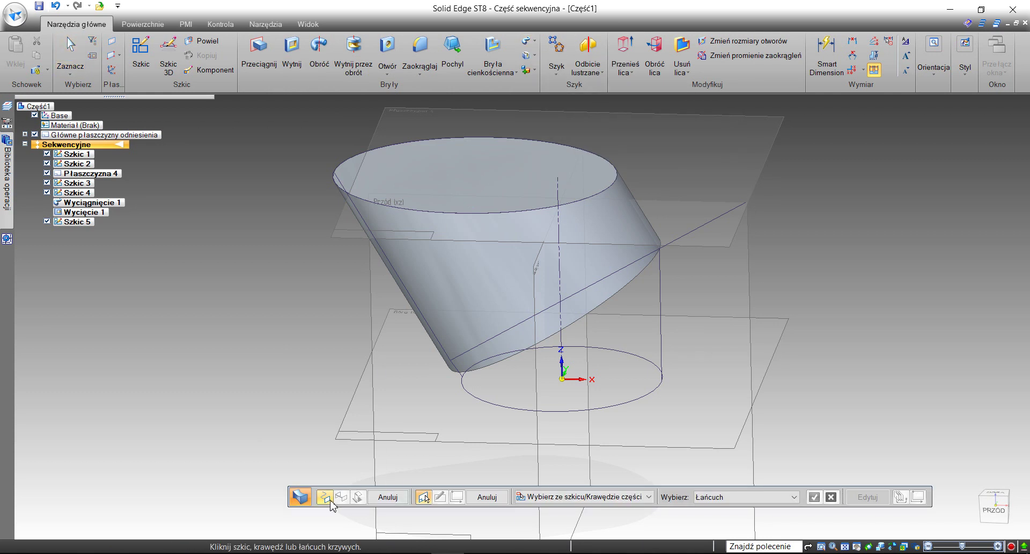
{"action": "mouse_move", "coordinate": [292, 324]}
{"action": "middle_mouse_down"}
{"action": "mouse_move", "coordinate": [287, 301]}
{"action": "mouse_move", "coordinate": [275, 301]}
{"action": "middle_mouse_up"}
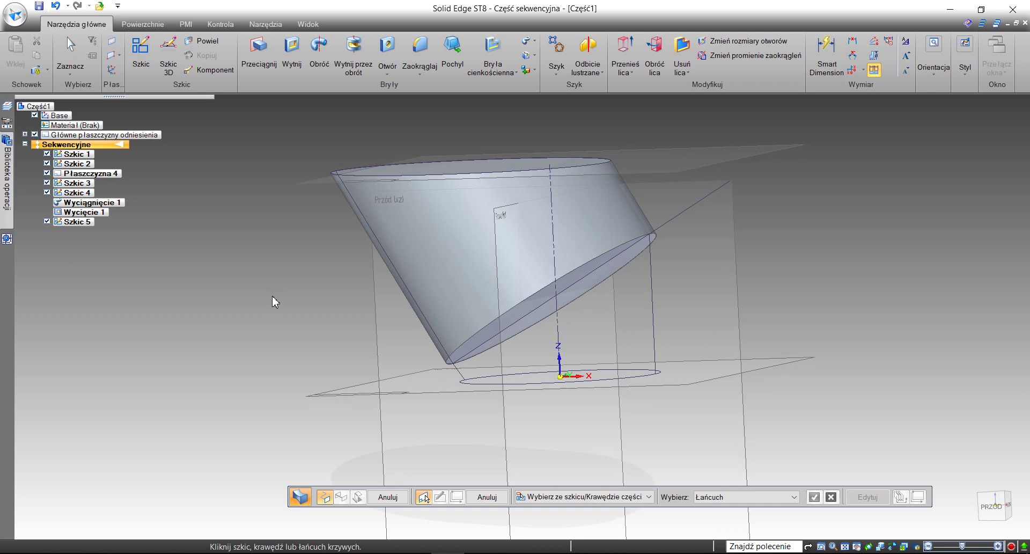
{"action": "left_click", "coordinate": [472, 384]}
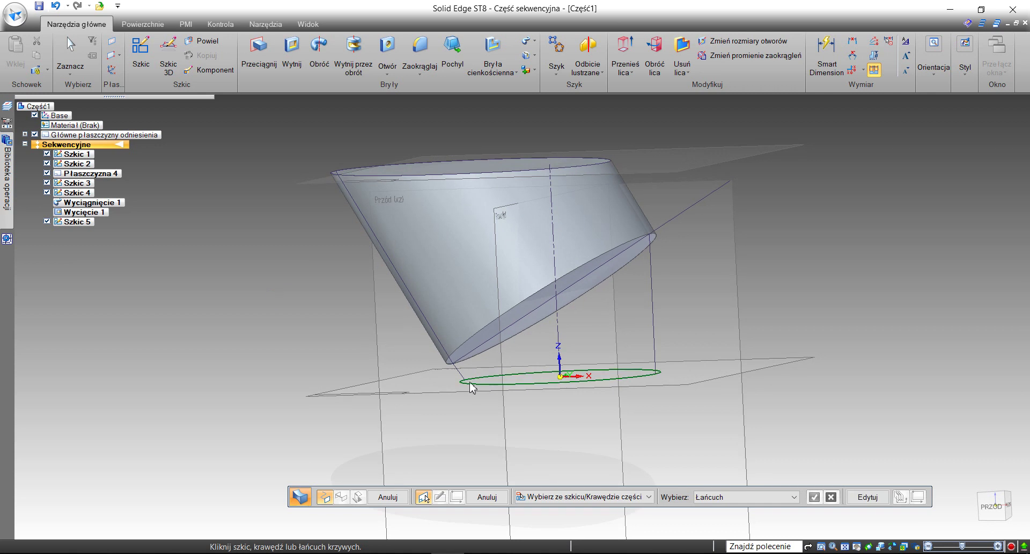
{"action": "left_click", "coordinate": [473, 343]}
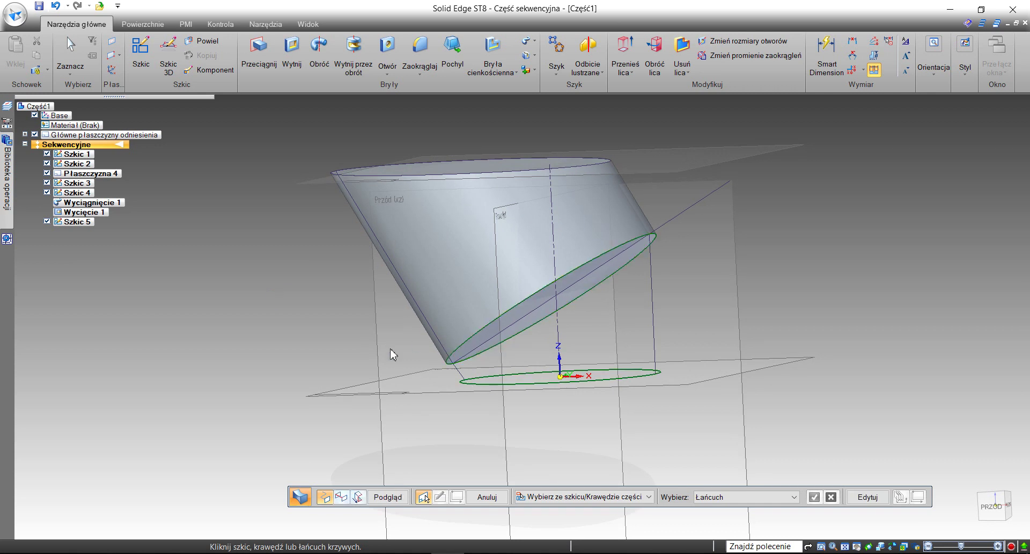
Set the short slanted line and the near-vertical line as the loft's two guide curves.
{"action": "left_click", "coordinate": [342, 496]}
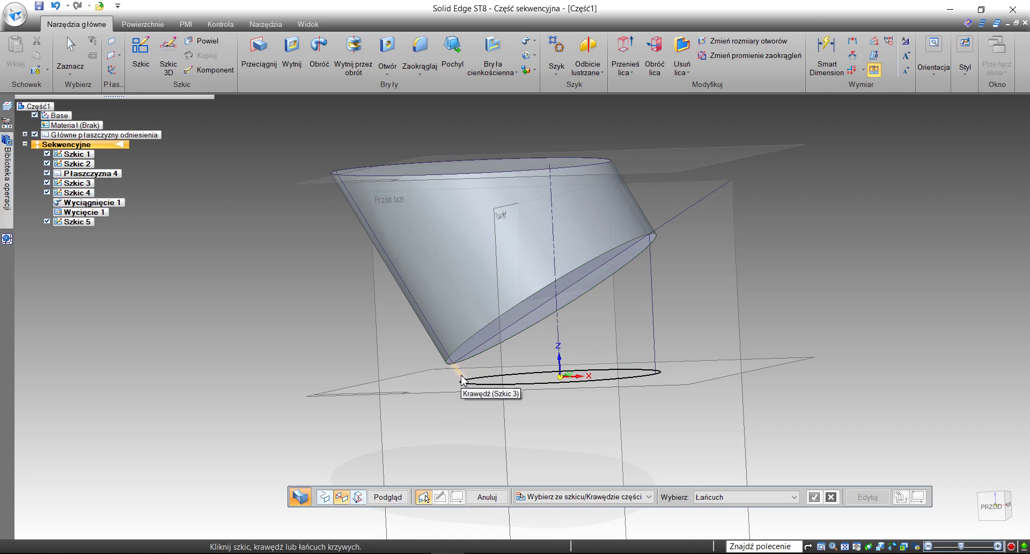
{"action": "left_click", "coordinate": [461, 378]}
{"action": "left_click", "coordinate": [814, 497]}
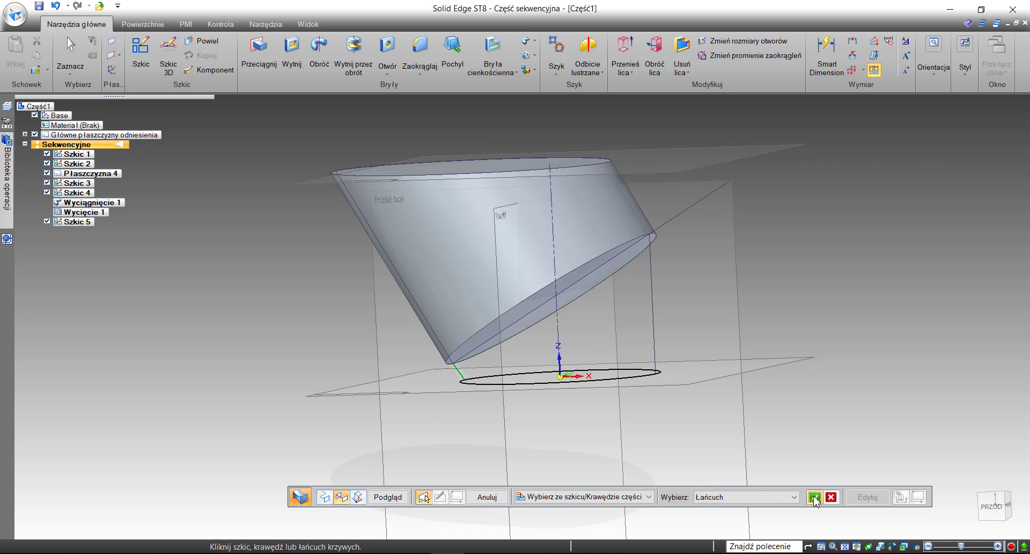
{"action": "left_click", "coordinate": [654, 312]}
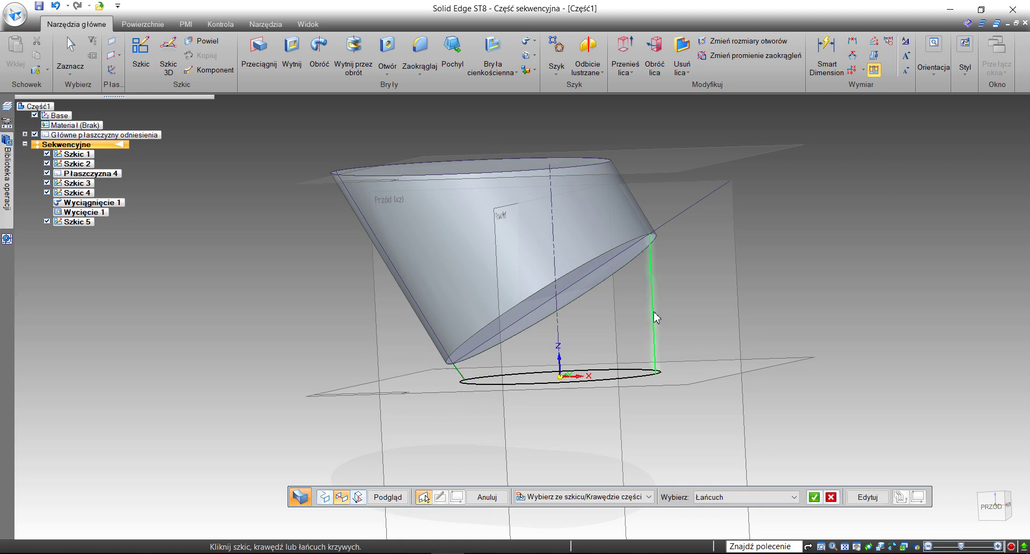
{"action": "left_click", "coordinate": [814, 497]}
Preview the loft between the base profile and the inclined face, and examine its transition from the front.
{"action": "left_click", "coordinate": [405, 497]}
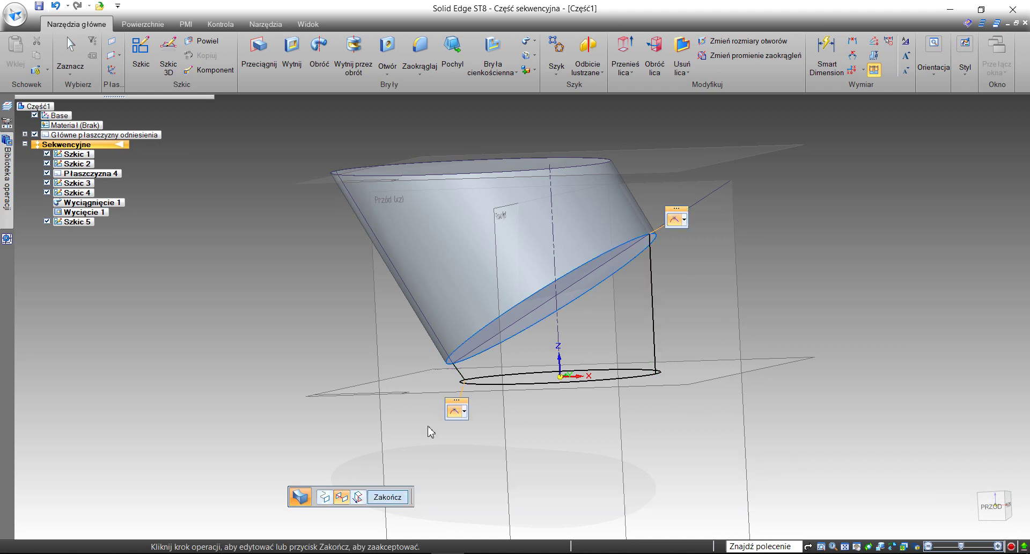
{"action": "mouse_move", "coordinate": [398, 343]}
{"action": "middle_mouse_down"}
{"action": "mouse_move", "coordinate": [436, 336]}
{"action": "mouse_move", "coordinate": [433, 328]}
{"action": "mouse_move", "coordinate": [420, 352]}
{"action": "mouse_move", "coordinate": [379, 378]}
{"action": "mouse_move", "coordinate": [404, 369]}
{"action": "middle_mouse_up"}
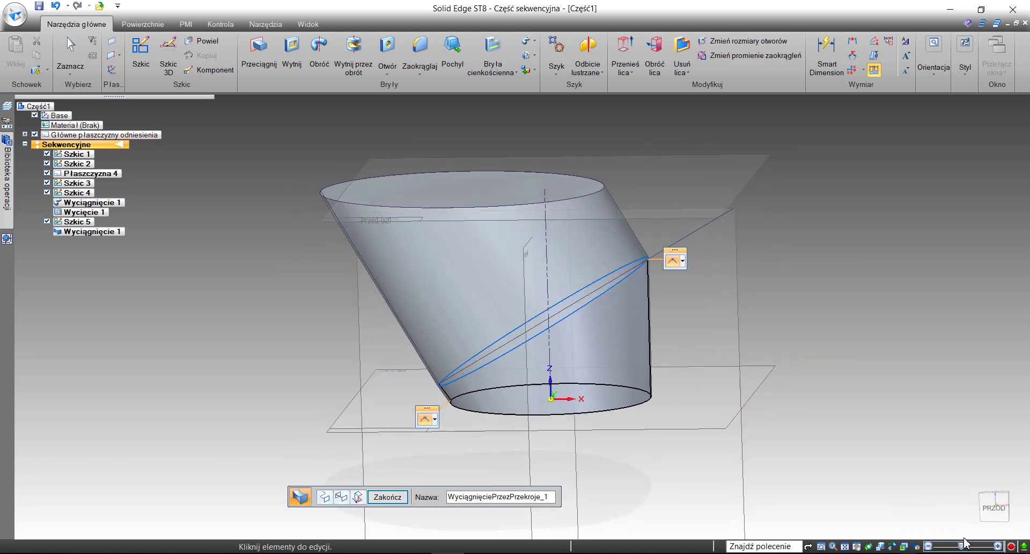
{"action": "left_click", "coordinate": [994, 505]}
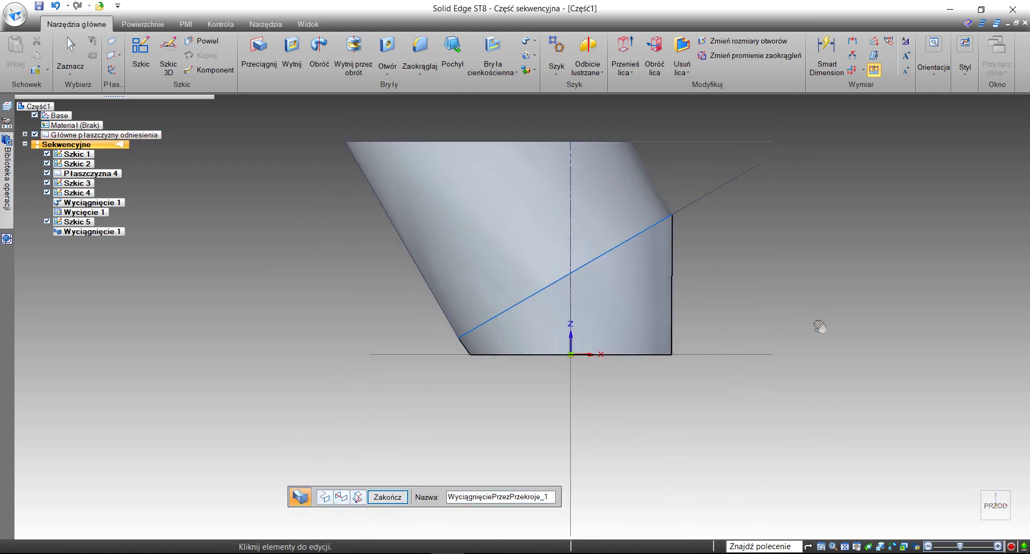
{"action": "scroll", "coordinate": [460, 371], "scroll_direction": "up", "scroll_amount": 5}
{"action": "scroll", "coordinate": [480, 420], "scroll_direction": "down", "scroll_amount": 4}
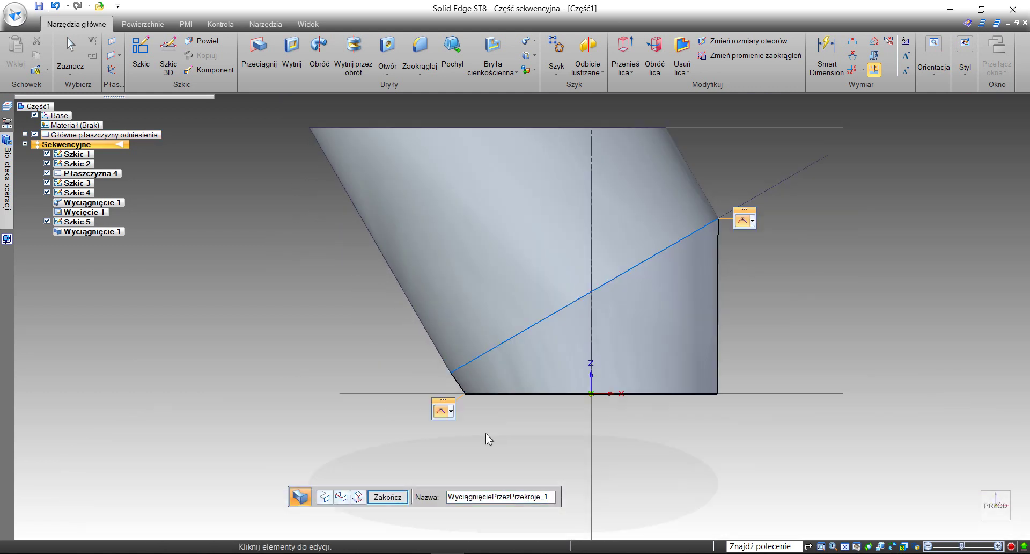
Complete the guided loft between the base profile and the inclined cut face, and leave the loft command.
{"action": "left_click", "coordinate": [399, 499]}
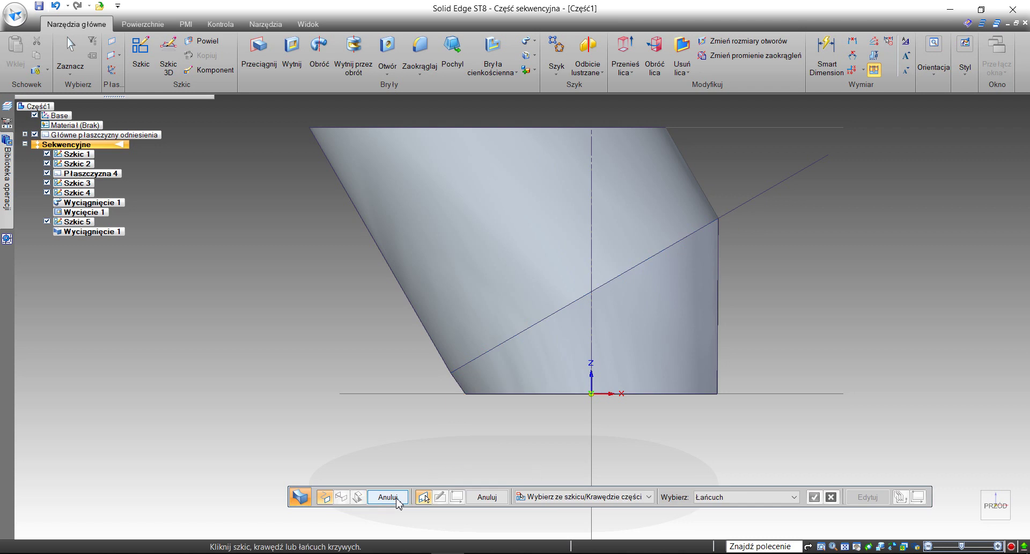
{"action": "left_click", "coordinate": [395, 494]}
{"action": "mouse_move", "coordinate": [329, 381]}
{"action": "middle_mouse_down"}
{"action": "mouse_move", "coordinate": [338, 364]}
{"action": "mouse_move", "coordinate": [327, 391]}
{"action": "middle_mouse_up"}
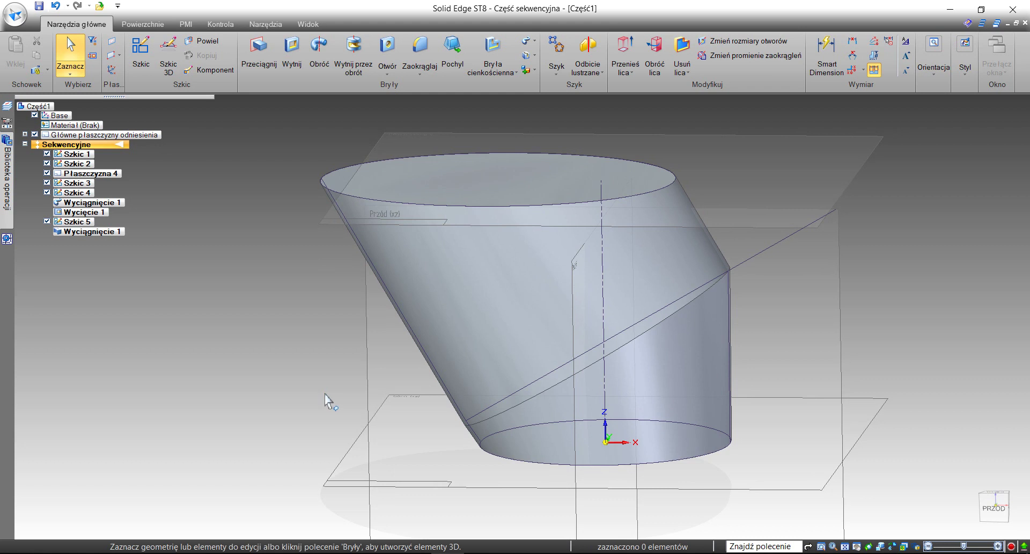
Round the inclined edge where the swept body meets the loft with a 20 mm radius.
{"action": "left_click", "coordinate": [419, 54]}
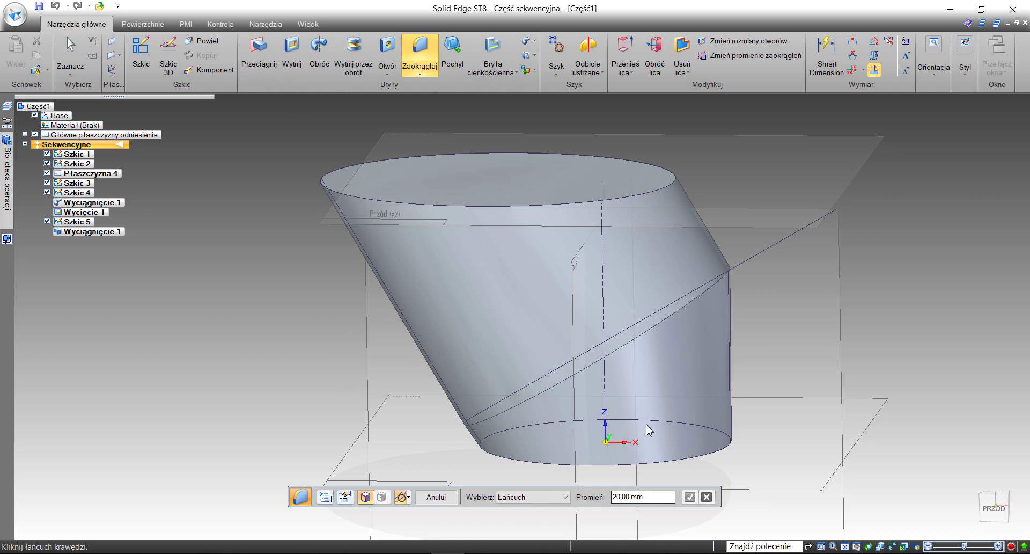
{"action": "left_click", "coordinate": [647, 334]}
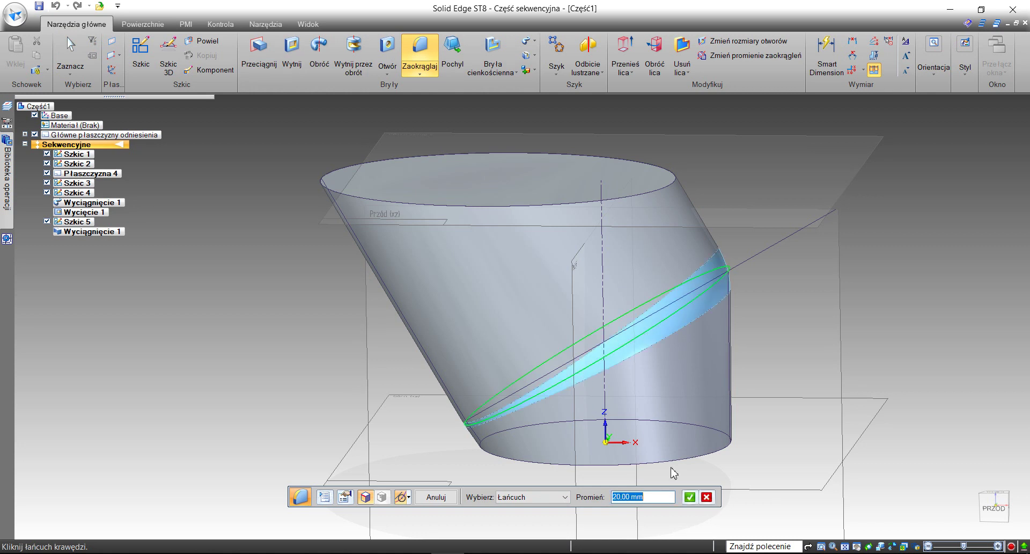
{"action": "left_click", "coordinate": [690, 498]}
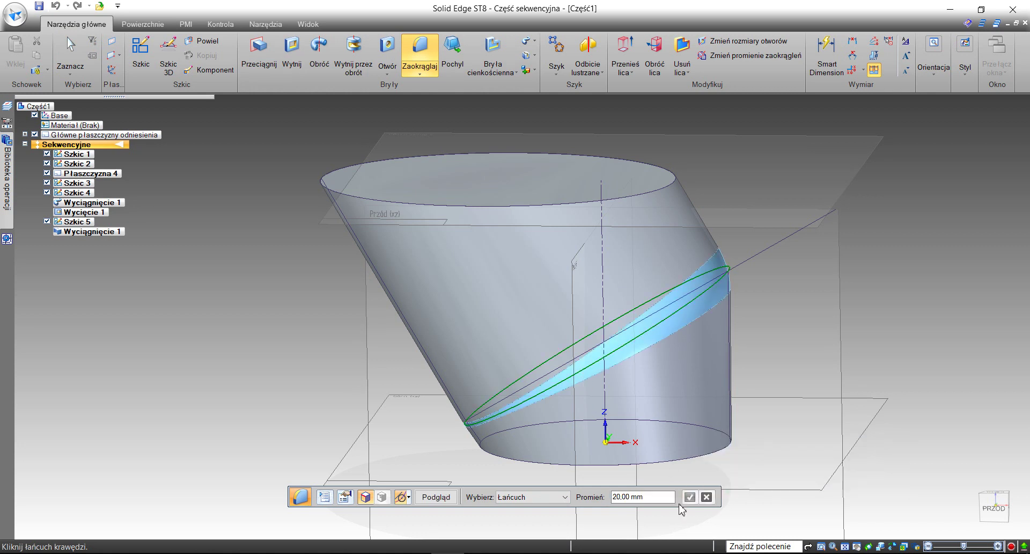
{"action": "left_click", "coordinate": [456, 497]}
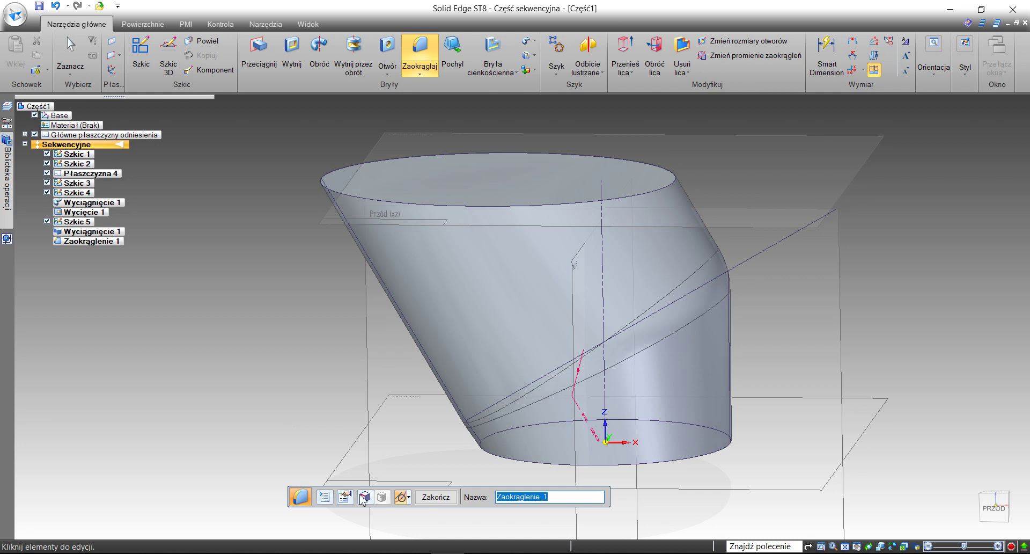
{"action": "middle_click_drag", "start_coordinate": [295, 471], "coordinate": [265, 414]}
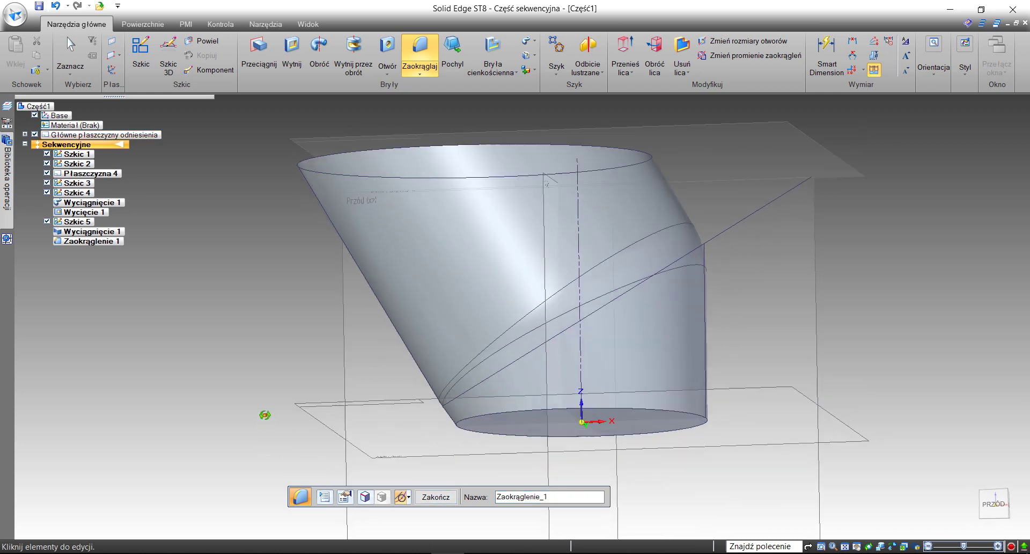
{"action": "left_click", "coordinate": [427, 496]}
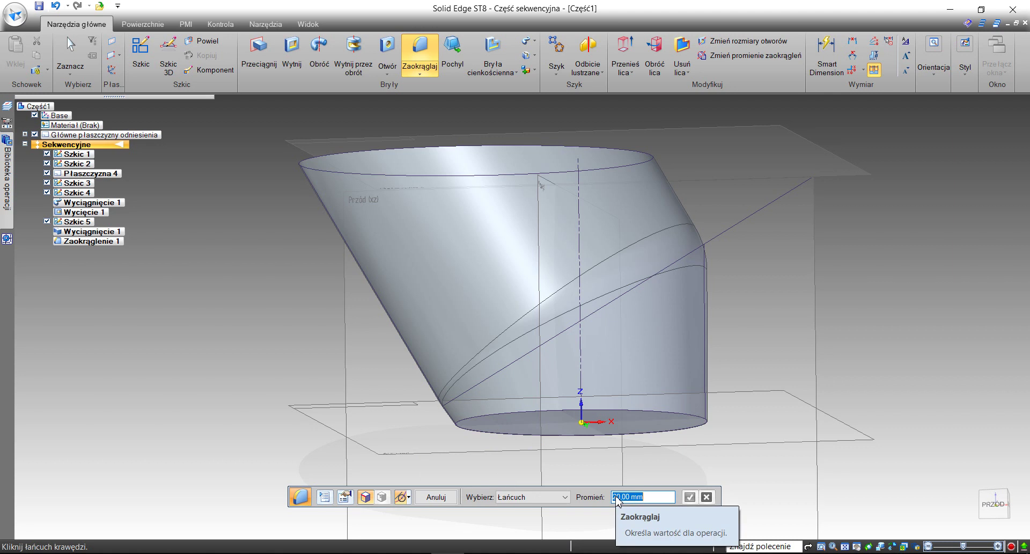
Round the outer edge of the bottom face with a 2 mm radius and end the Round command.
{"action": "type", "text": "2"}
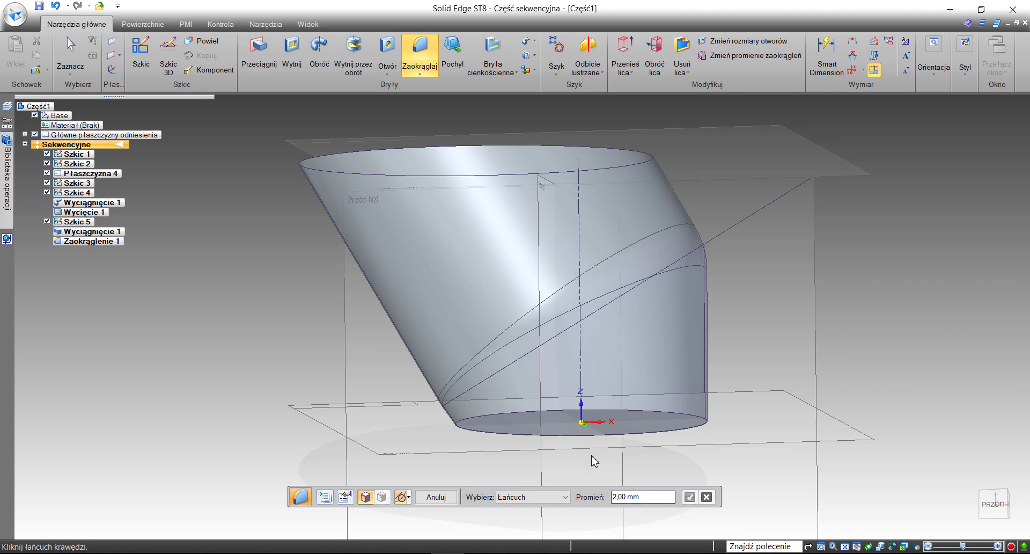
{"action": "left_click", "coordinate": [561, 416]}
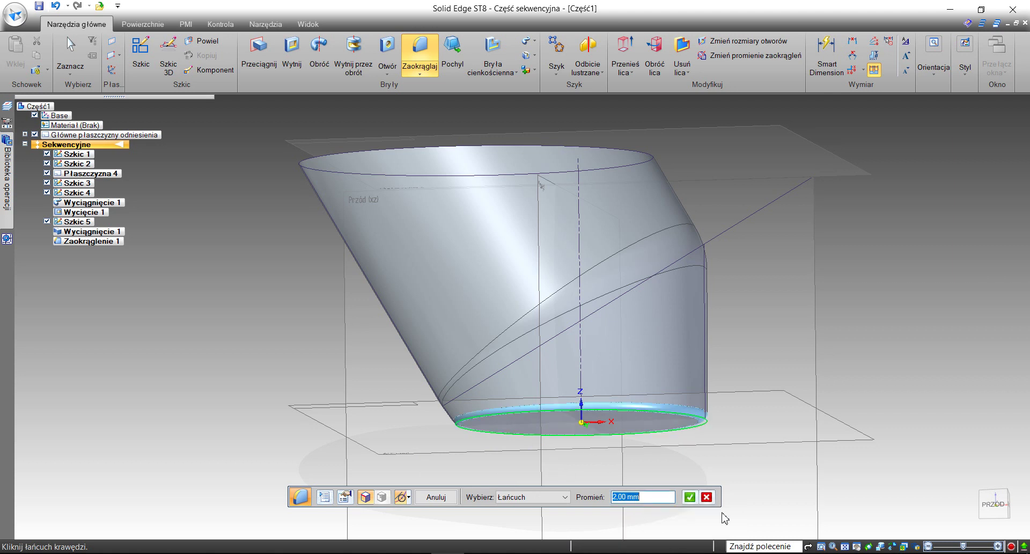
{"action": "left_click", "coordinate": [691, 497]}
{"action": "left_click", "coordinate": [439, 501]}
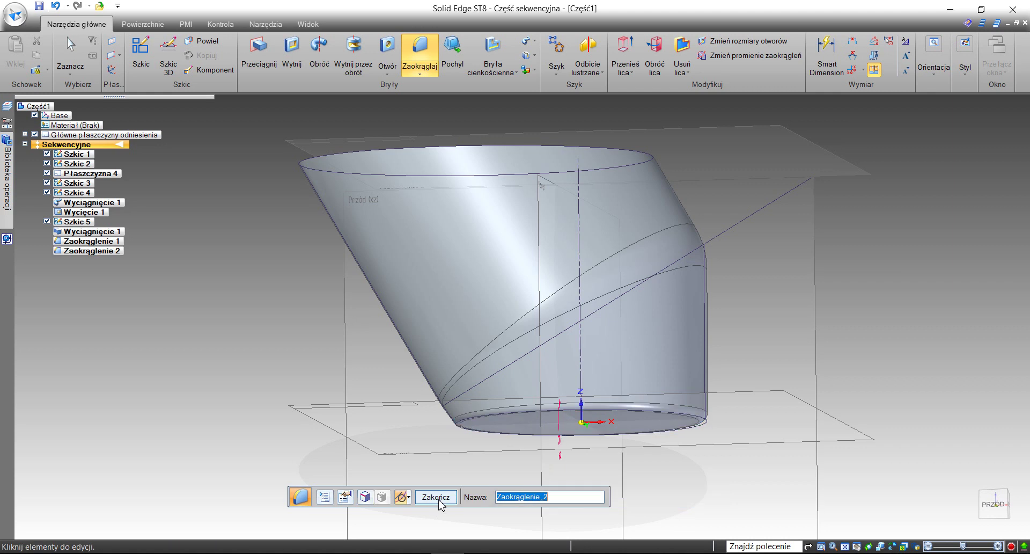
{"action": "left_click", "coordinate": [439, 501]}
{"action": "middle_click_drag", "start_coordinate": [322, 437], "coordinate": [401, 498]}
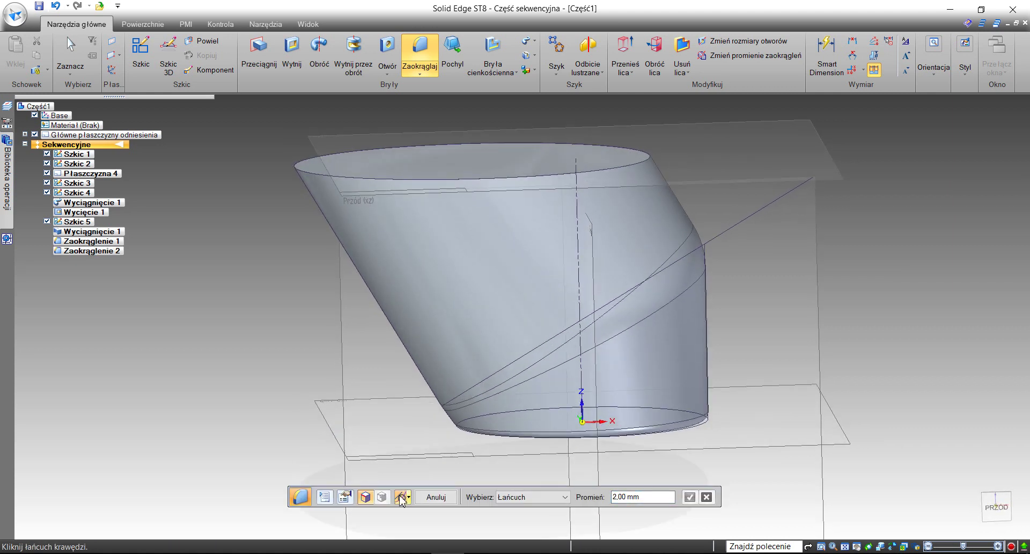
{"action": "left_click", "coordinate": [436, 497]}
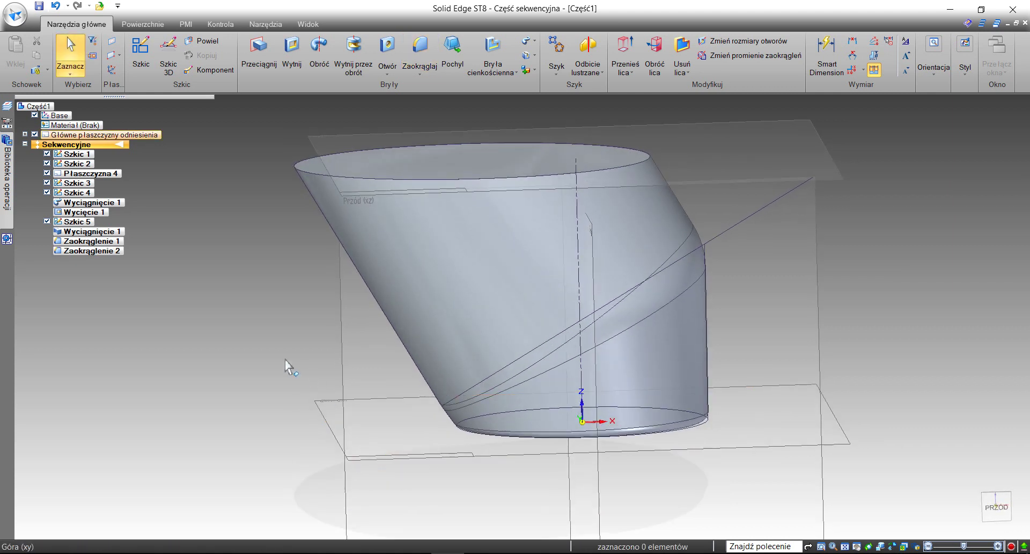
Hollow the body into a thin-walled solid with a 2 mm common thickness, leaving the upper elliptical face open, and check the interior.
{"action": "middle_click_drag", "start_coordinate": [282, 356], "coordinate": [276, 391]}
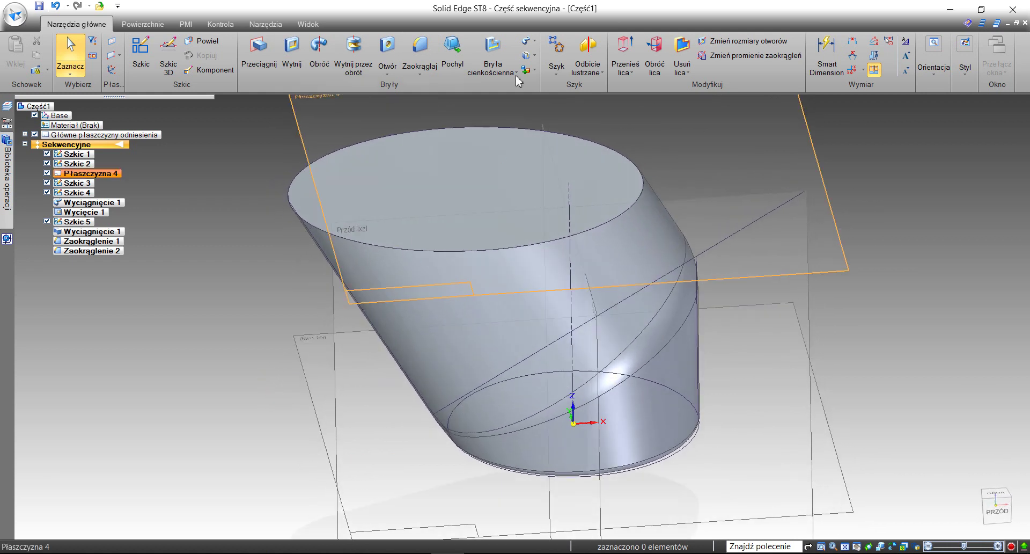
{"action": "left_click", "coordinate": [512, 58]}
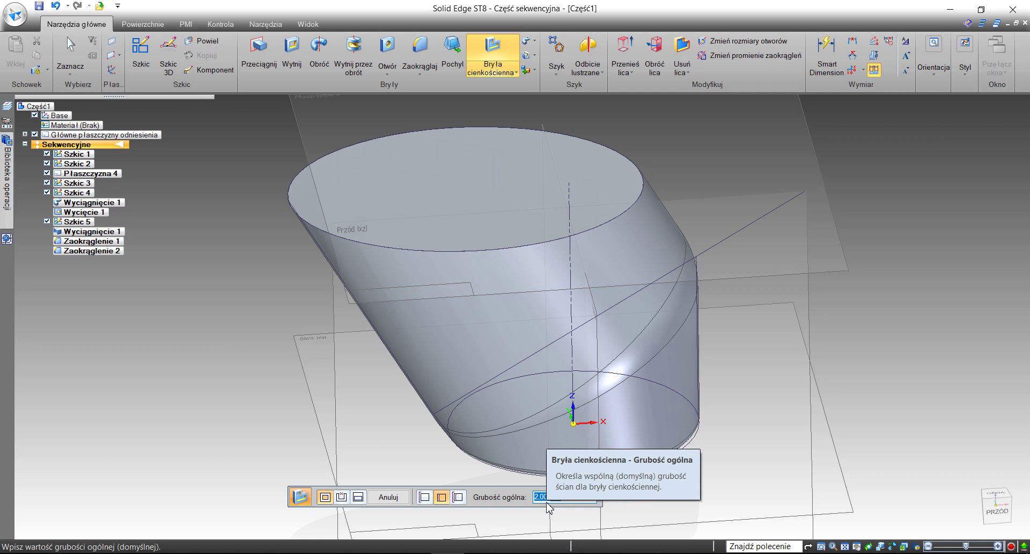
{"action": "key", "text": "Return"}
{"action": "left_click", "coordinate": [459, 230]}
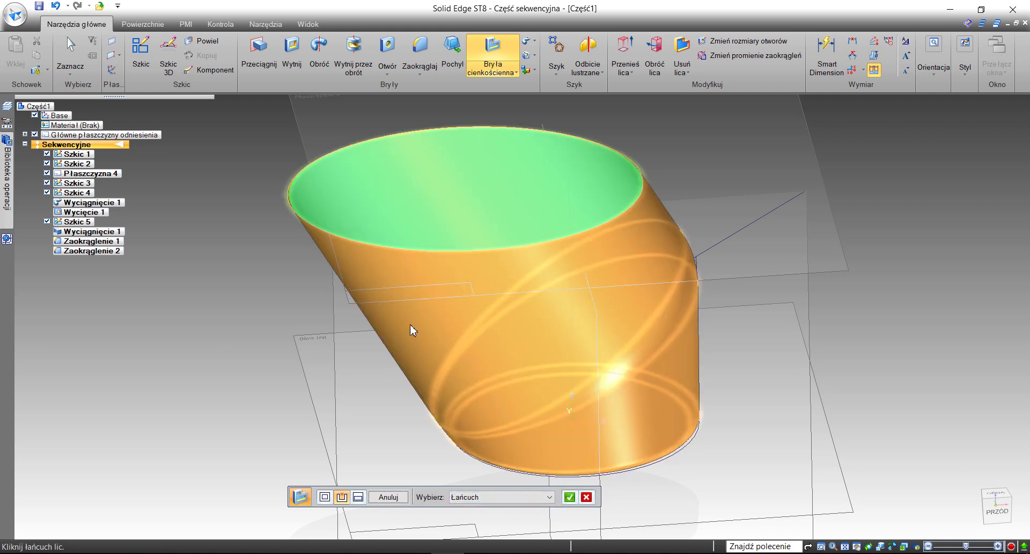
{"action": "left_click", "coordinate": [570, 497]}
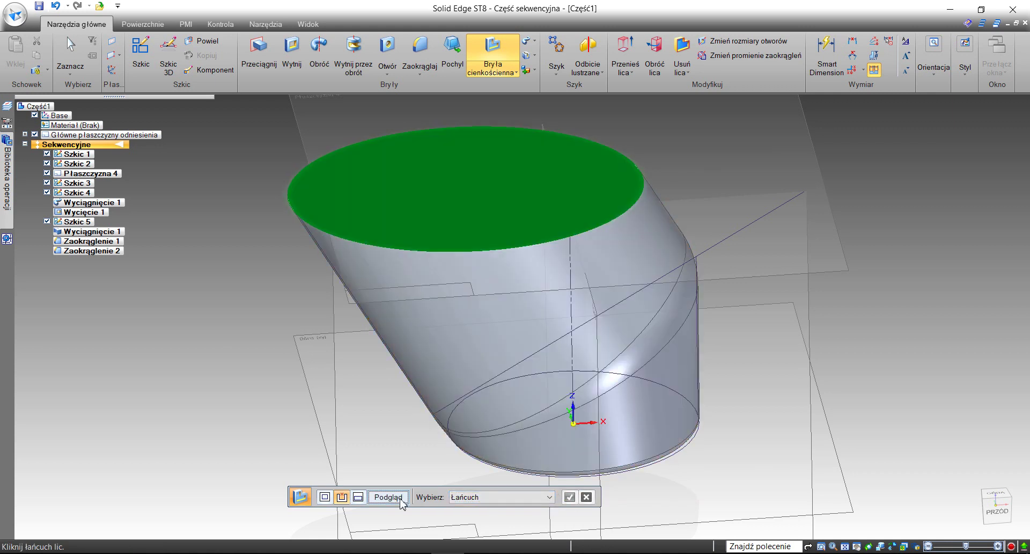
{"action": "left_click", "coordinate": [388, 497]}
{"action": "middle_click_drag", "start_coordinate": [305, 346], "coordinate": [292, 409]}
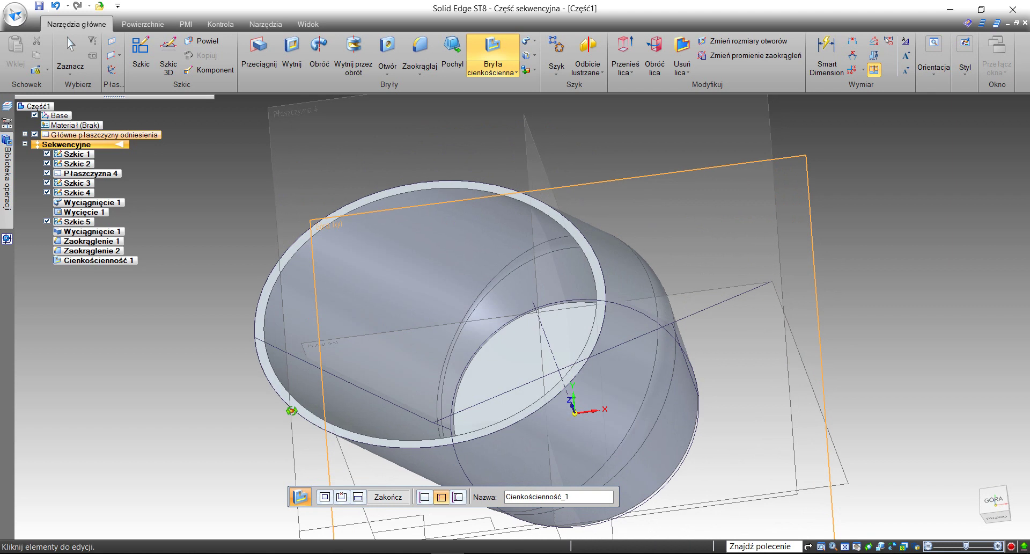
{"action": "middle_click_drag", "start_coordinate": [274, 352], "coordinate": [349, 324]}
{"action": "scroll", "coordinate": [450, 261], "scroll_direction": "up", "scroll_amount": 5}
{"action": "scroll", "coordinate": [451, 261], "scroll_direction": "down", "scroll_amount": 5}
{"action": "middle_click_drag", "start_coordinate": [451, 261], "coordinate": [510, 471]}
{"action": "left_click", "coordinate": [395, 495]}
Round the inner edge at the bottom of the cavity with a 0.5 mm radius and end the Round command.
{"action": "left_click", "coordinate": [419, 51]}
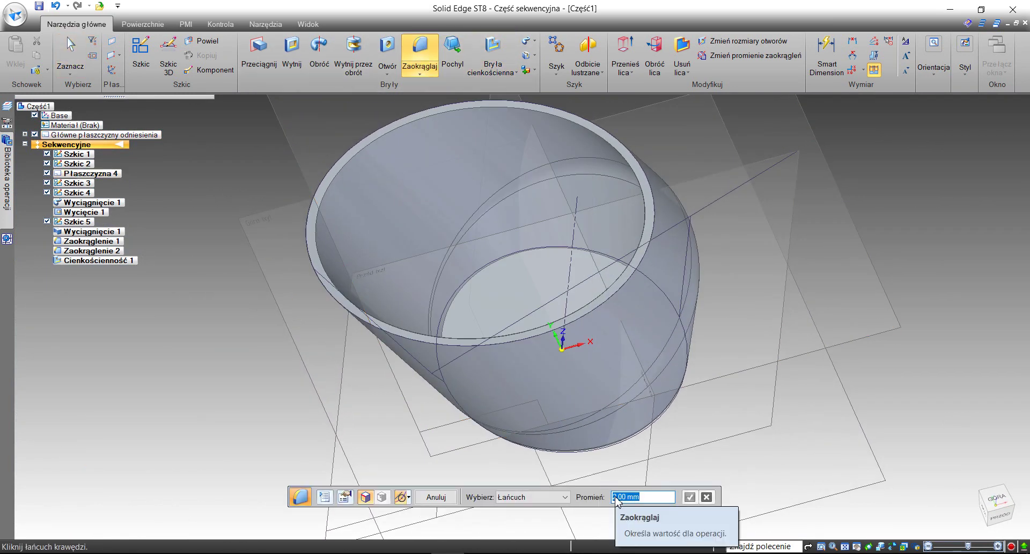
{"action": "type", "text": "0"}
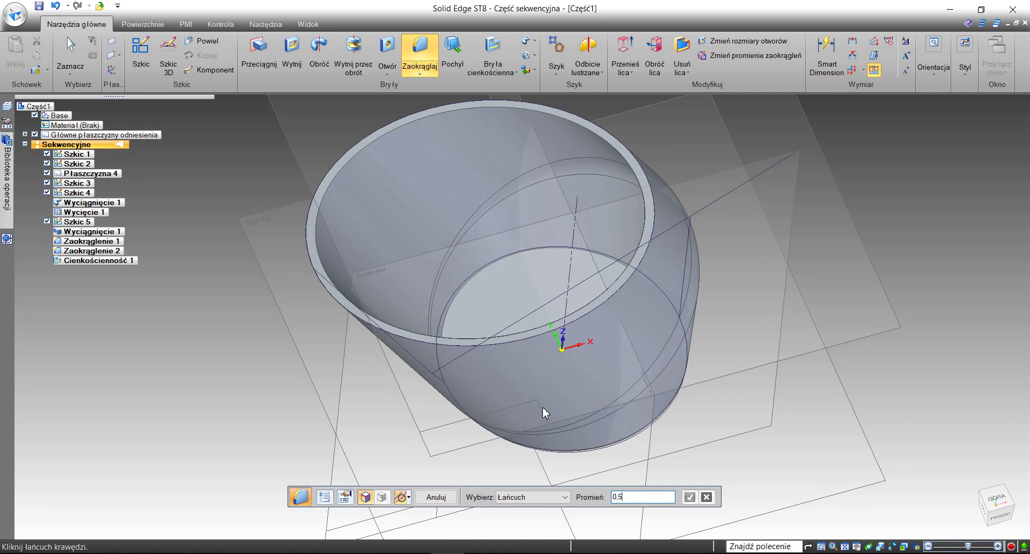
{"action": "type", "text": ".5"}
{"action": "left_click", "coordinate": [448, 329]}
{"action": "left_click", "coordinate": [690, 497]}
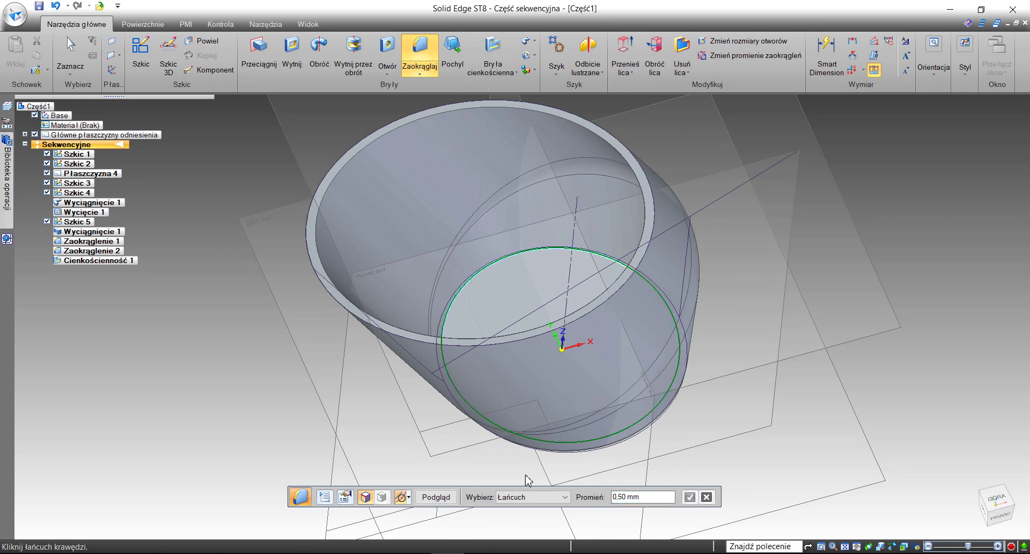
{"action": "left_click", "coordinate": [435, 496]}
{"action": "left_click", "coordinate": [435, 497]}
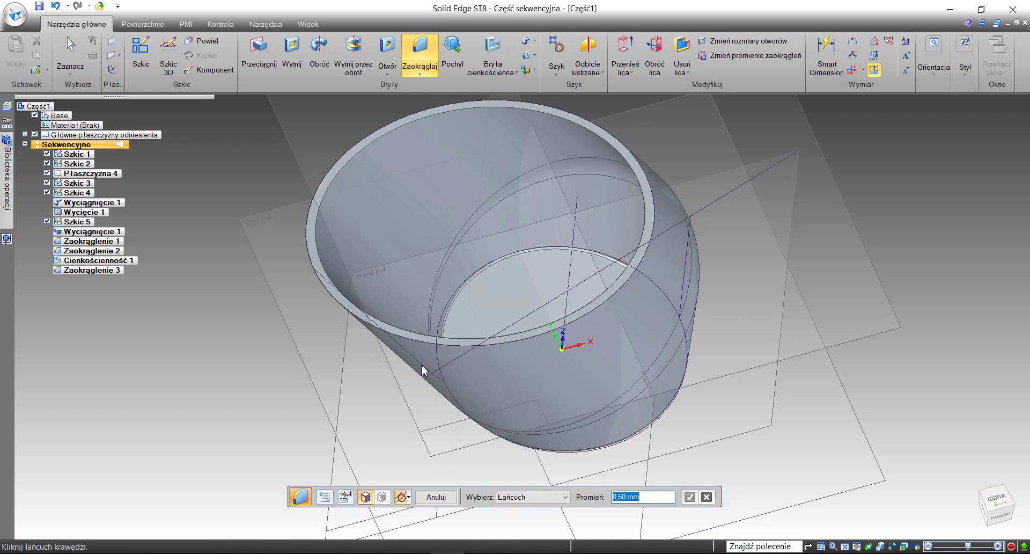
{"action": "middle_click_drag", "start_coordinate": [423, 368], "coordinate": [402, 392], "text": "shift"}
{"action": "left_click", "coordinate": [436, 497]}
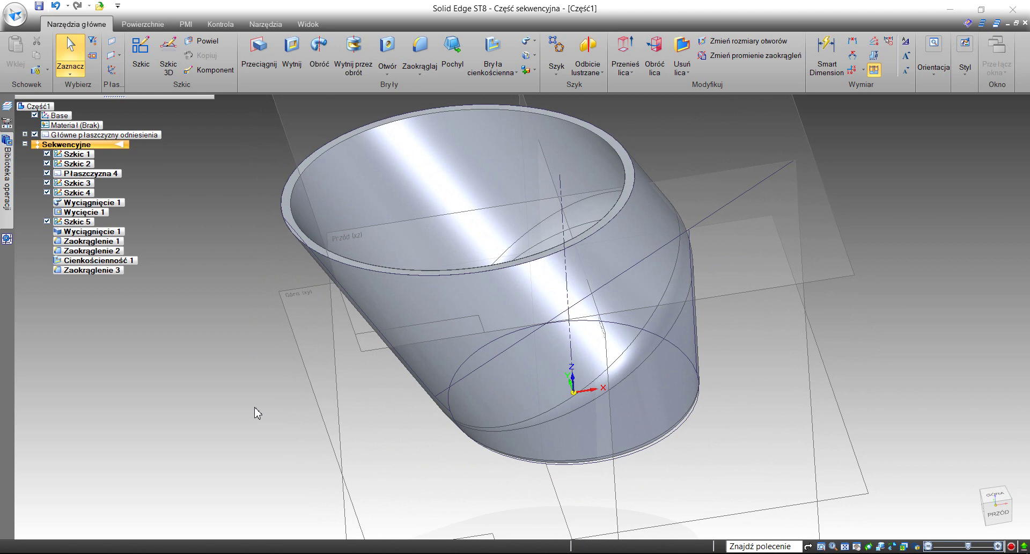
Hide all the sketches of the part.
{"action": "right_click", "coordinate": [87, 146]}
{"action": "mouse_move", "coordinate": [162, 235]}
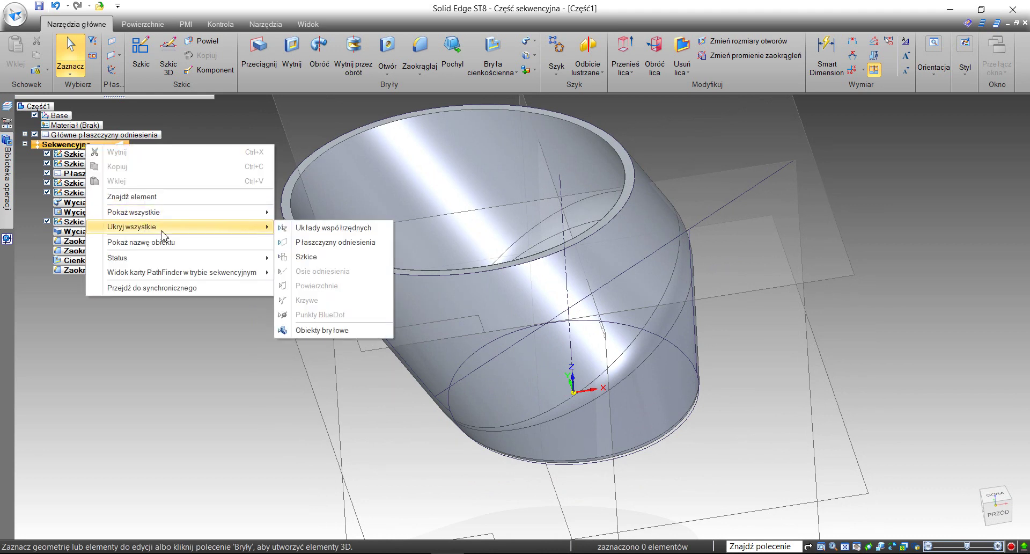
{"action": "left_click", "coordinate": [306, 256]}
{"action": "middle_click_drag", "start_coordinate": [182, 252], "coordinate": [198, 299]}
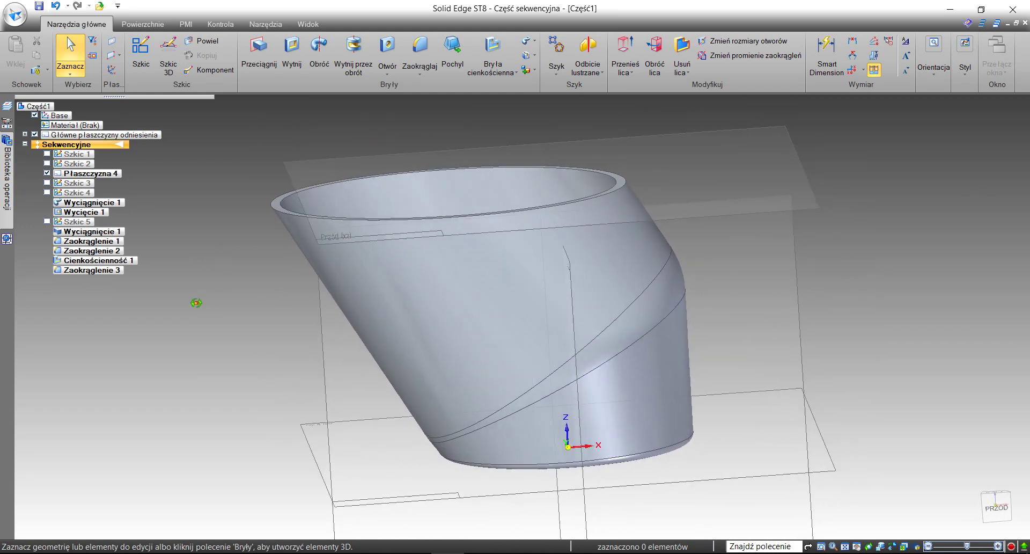
Create a reference plane parallel to the vertical side plane, offset about 24.78 mm to the centre of the upper rim.
{"action": "left_click", "coordinate": [119, 55]}
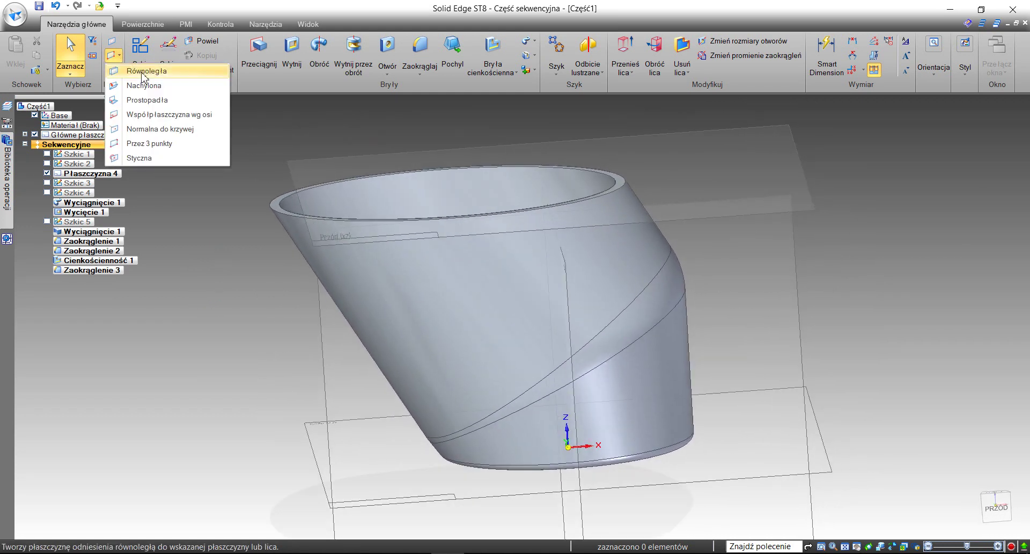
{"action": "left_click", "coordinate": [140, 70]}
{"action": "left_click", "coordinate": [997, 496]}
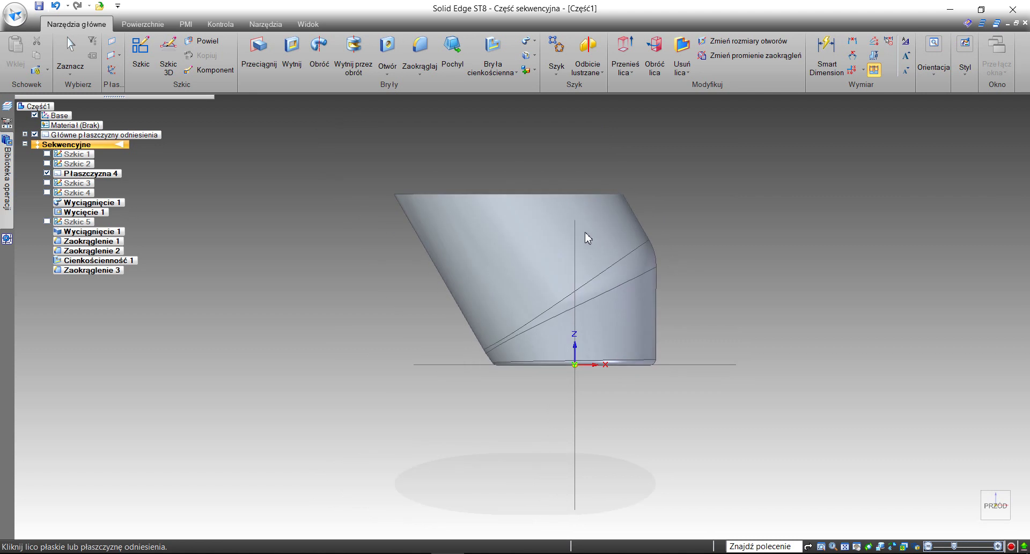
{"action": "left_click", "coordinate": [576, 233]}
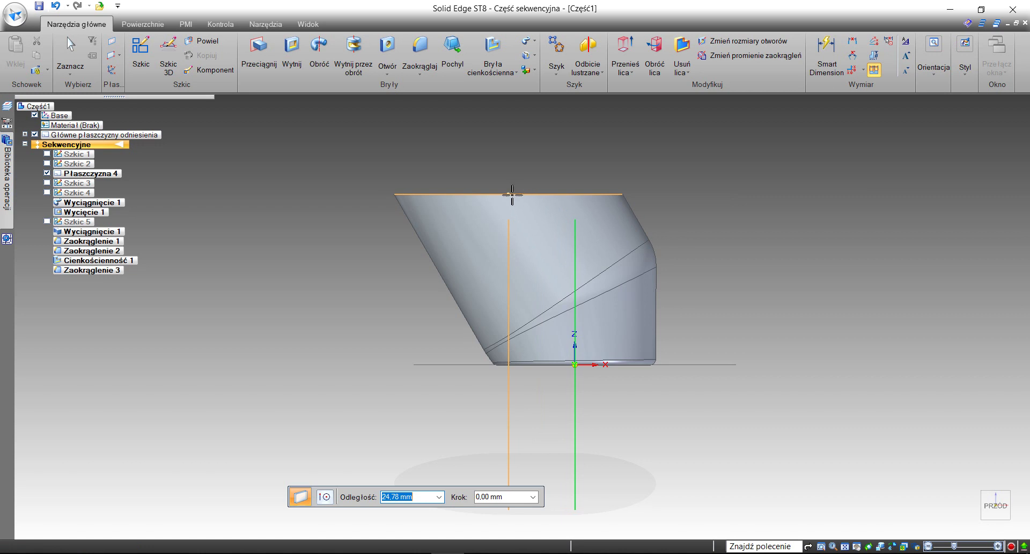
{"action": "middle_click_drag", "start_coordinate": [518, 199], "coordinate": [519, 204]}
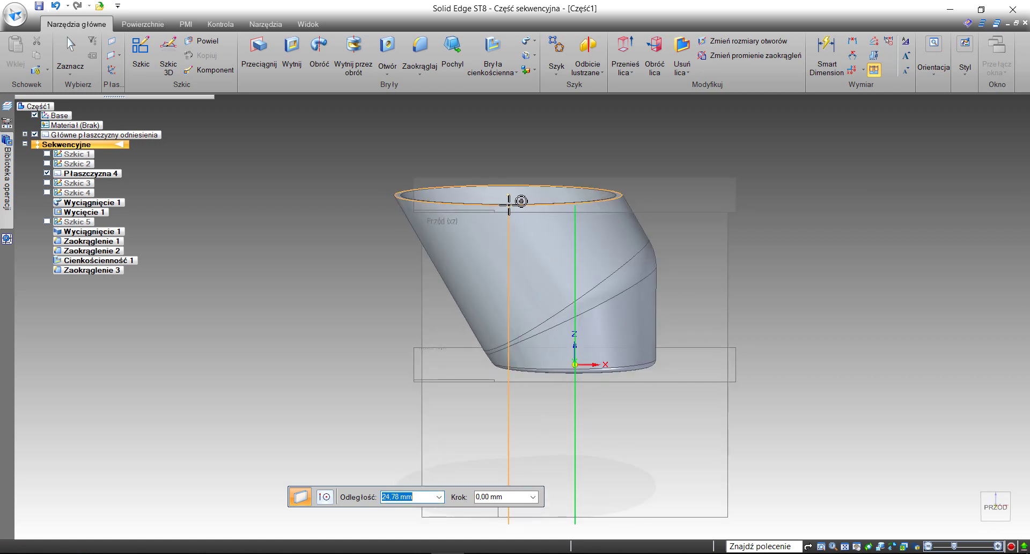
{"action": "left_click", "coordinate": [471, 308]}
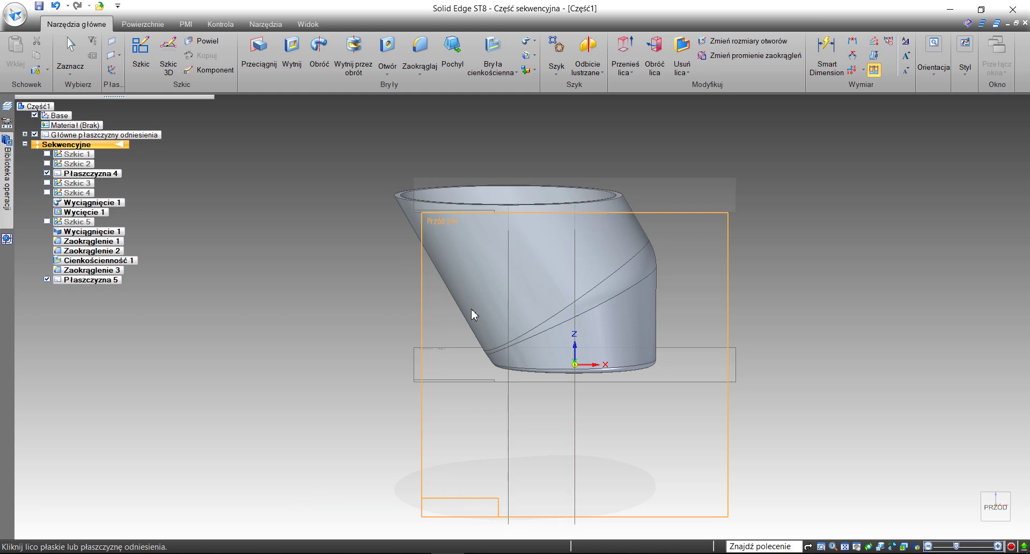
On the plane through the rim's centre, sketch a line about 12.5 mm outward from the upper rim corner and a vertical line about 24 mm down.
{"action": "left_click", "coordinate": [143, 62]}
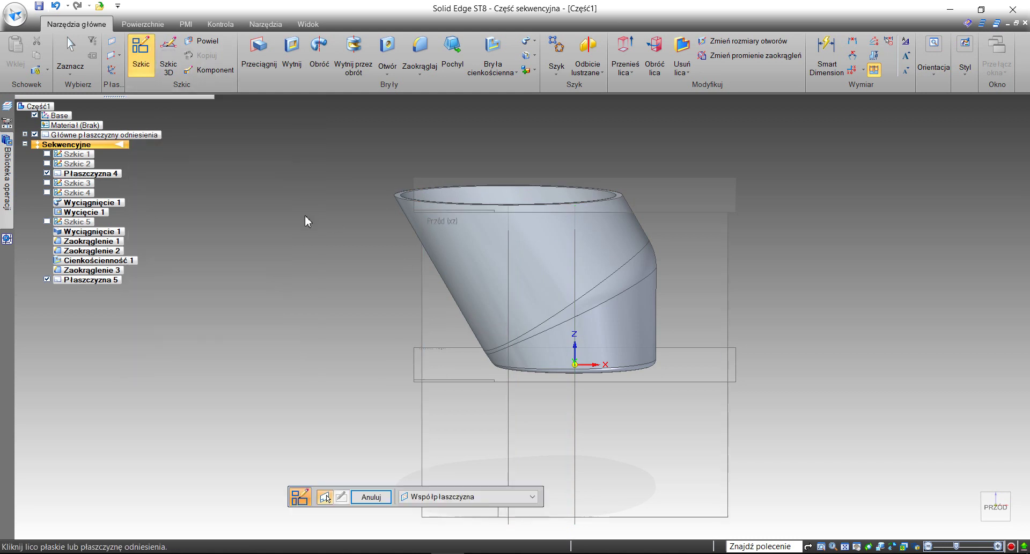
{"action": "left_click", "coordinate": [496, 272]}
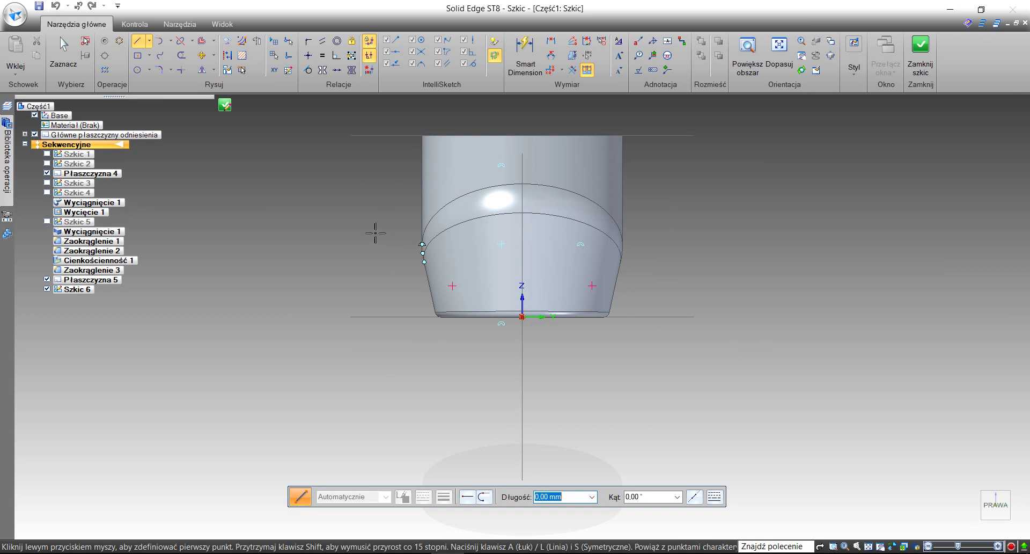
{"action": "scroll", "coordinate": [359, 214], "scroll_direction": "up", "scroll_amount": 3}
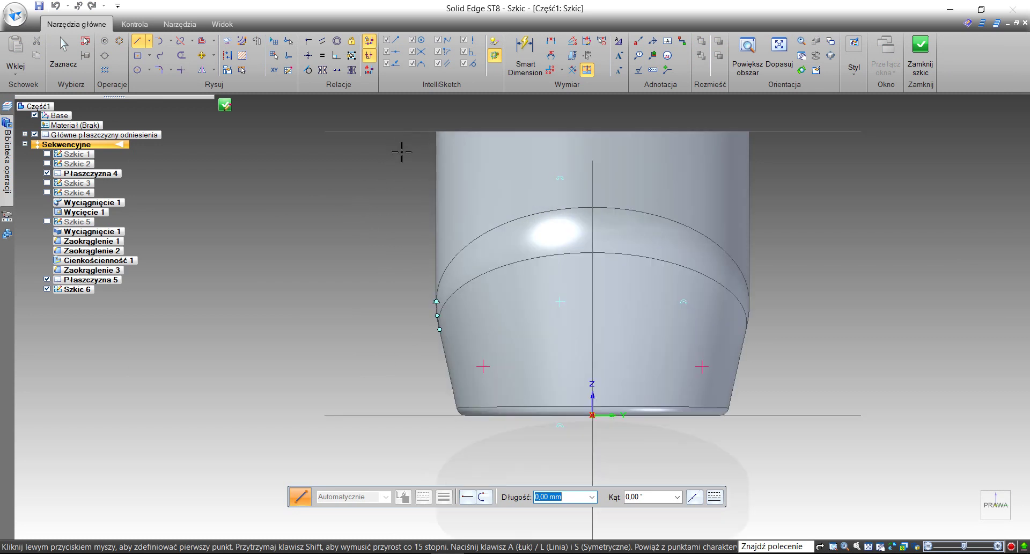
{"action": "scroll", "coordinate": [412, 218], "scroll_direction": "up", "scroll_amount": 2}
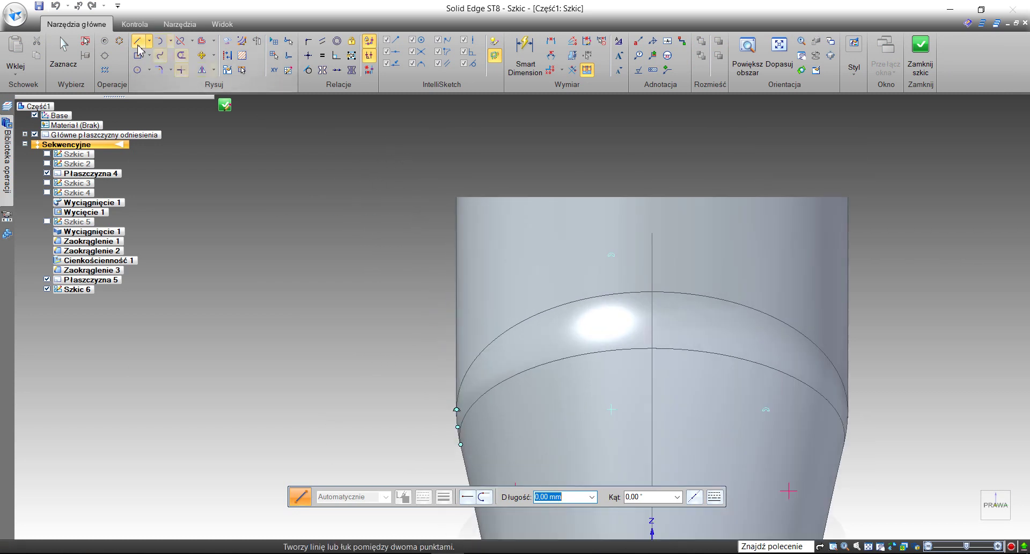
{"action": "scroll", "coordinate": [384, 173], "scroll_direction": "up", "scroll_amount": 3}
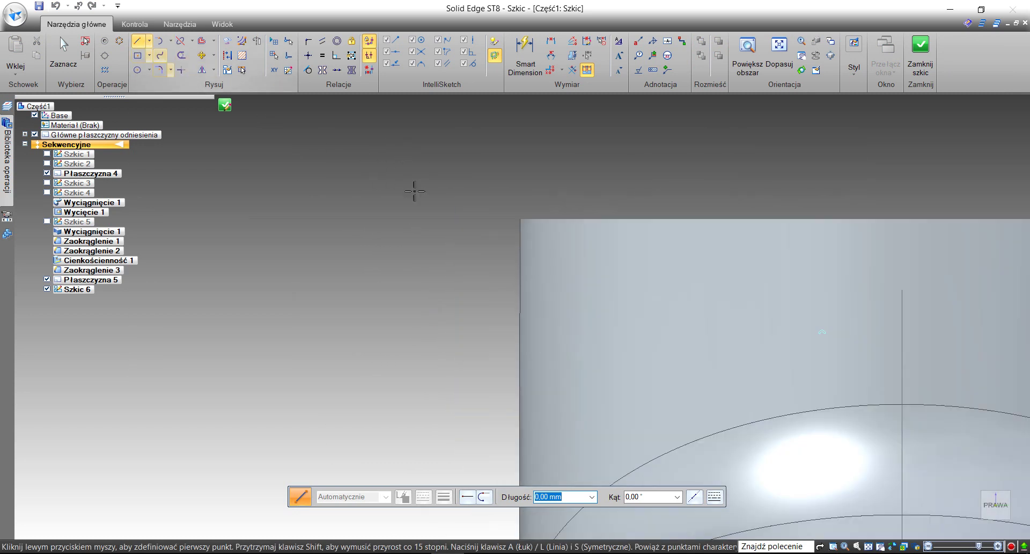
{"action": "left_click", "coordinate": [520, 219]}
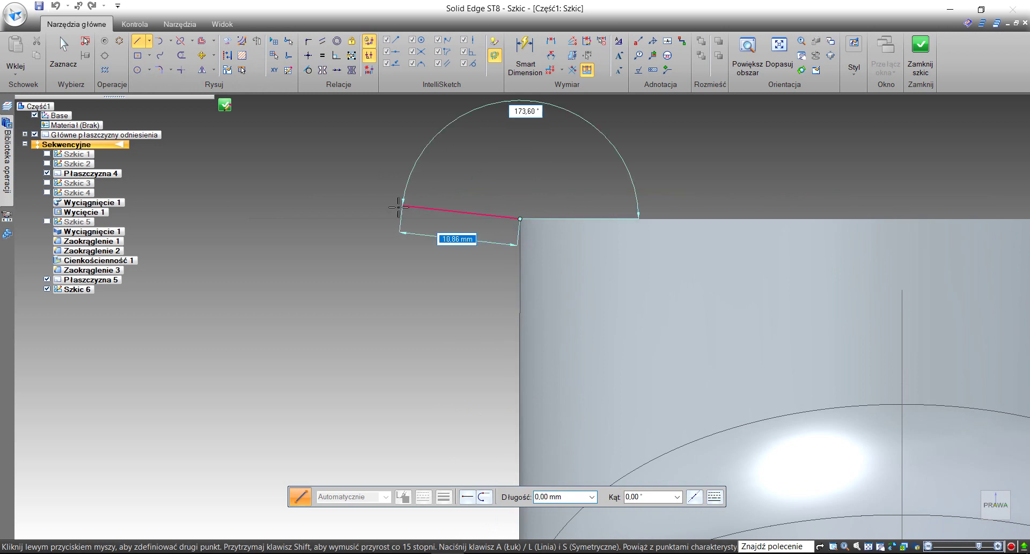
{"action": "left_click", "coordinate": [382, 219]}
{"action": "scroll", "coordinate": [380, 255], "scroll_direction": "down", "scroll_amount": 2}
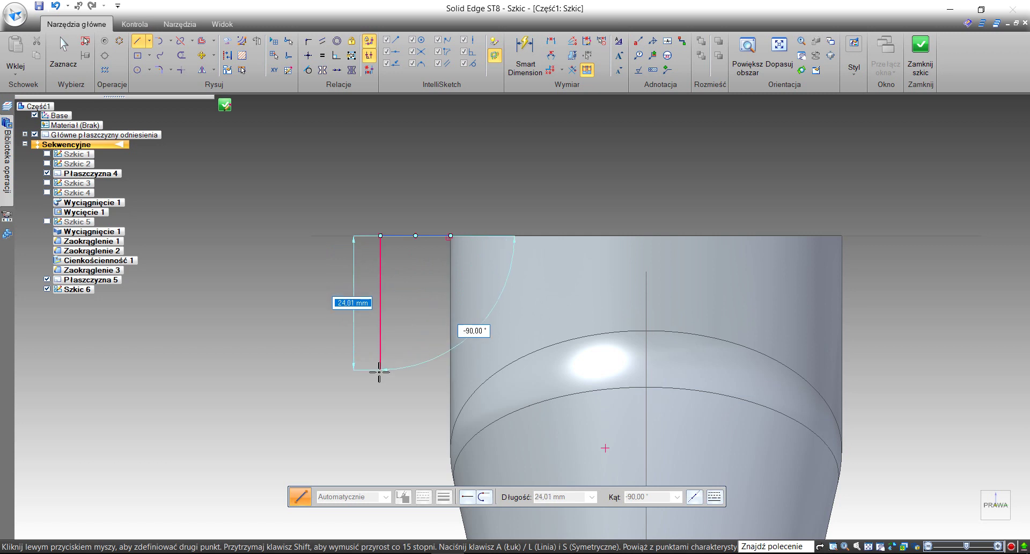
{"action": "left_click", "coordinate": [381, 371]}
Fillet the corner between the horizontal and vertical sketch lines with a 5 mm radius.
{"action": "left_click", "coordinate": [160, 70]}
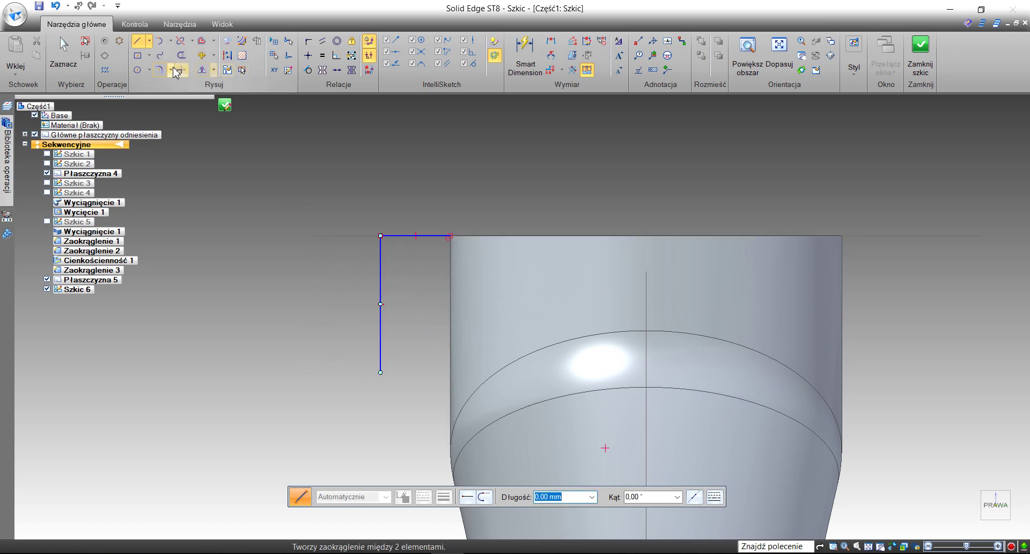
{"action": "left_click", "coordinate": [386, 239]}
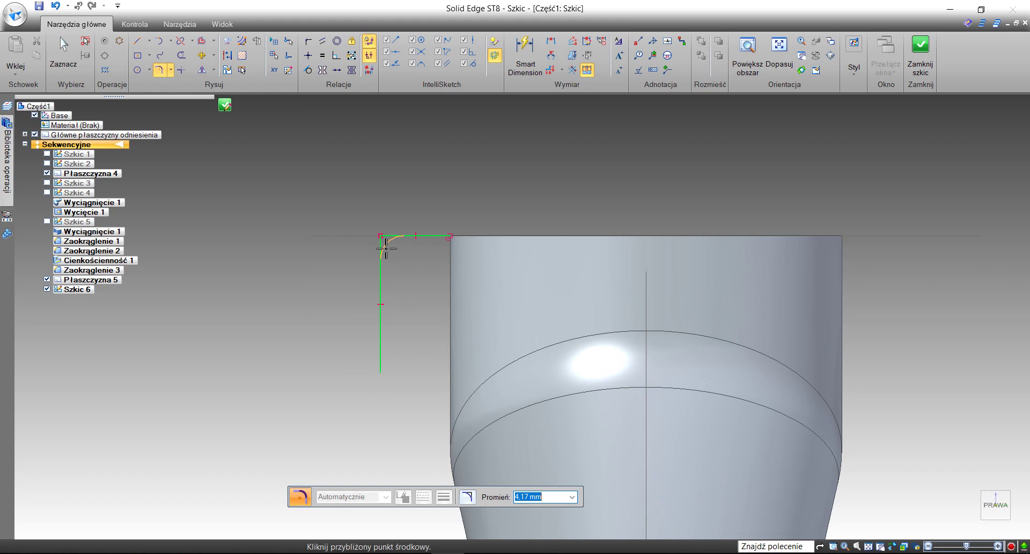
{"action": "key", "text": "Return"}
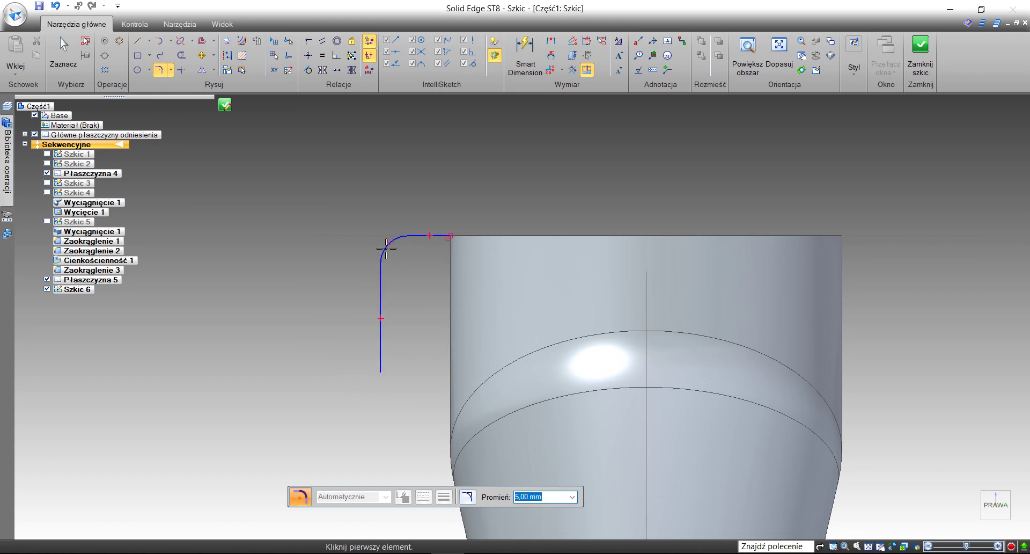
Dimension the corner arc with a 5 mm radius and set the vertical line's length to 30 mm.
{"action": "right_click", "coordinate": [402, 302]}
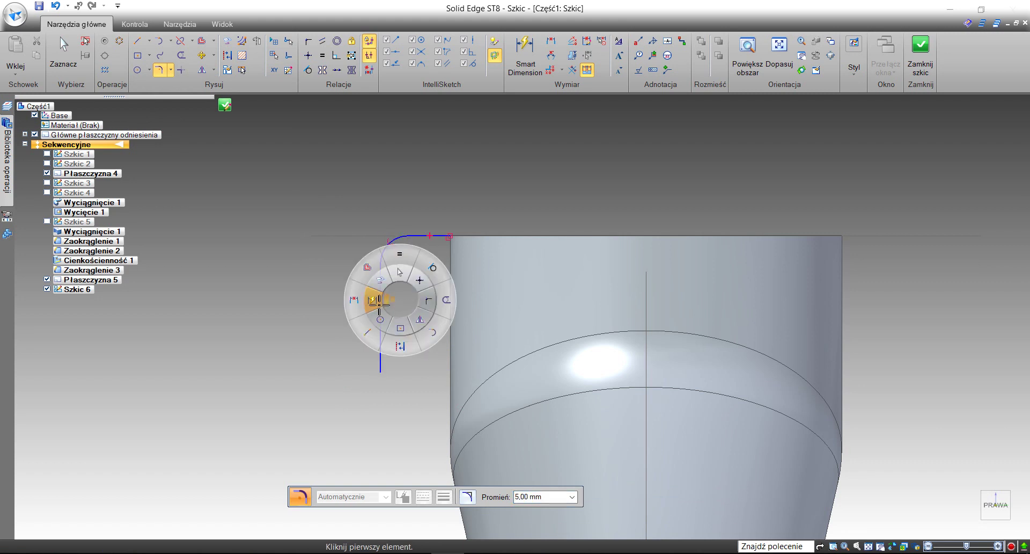
{"action": "left_click", "coordinate": [378, 303]}
{"action": "left_click", "coordinate": [385, 245]}
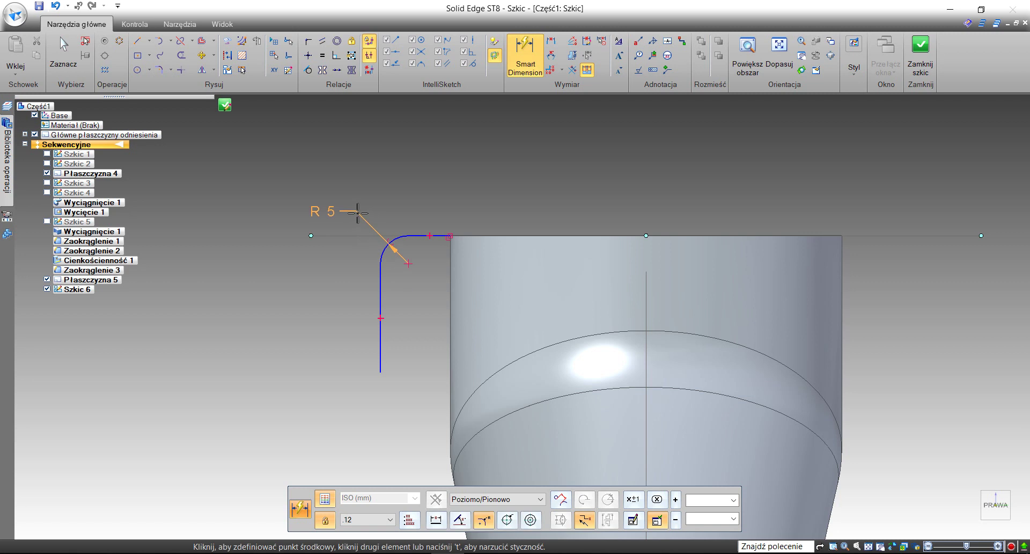
{"action": "left_click", "coordinate": [357, 213]}
{"action": "key", "text": "Return"}
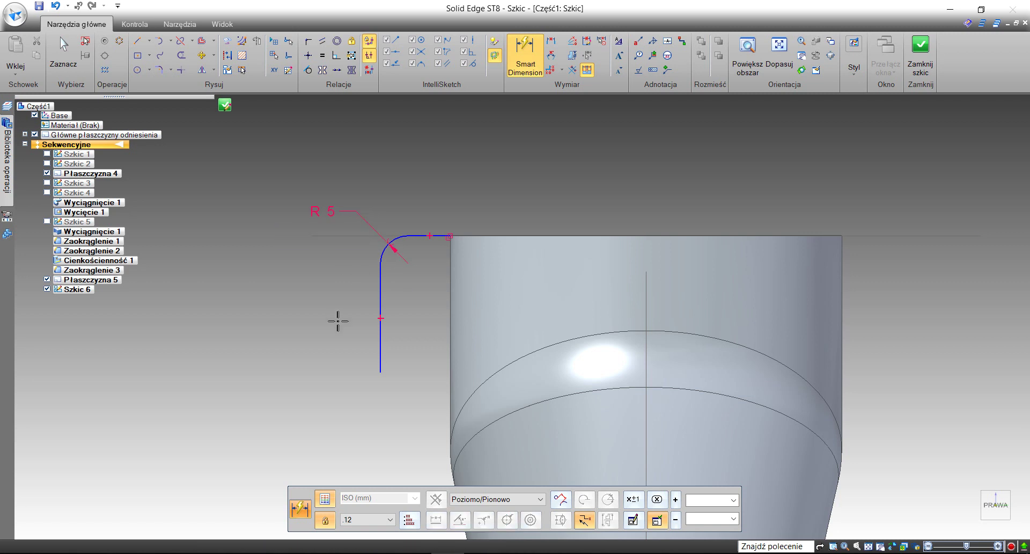
{"action": "left_click", "coordinate": [378, 298]}
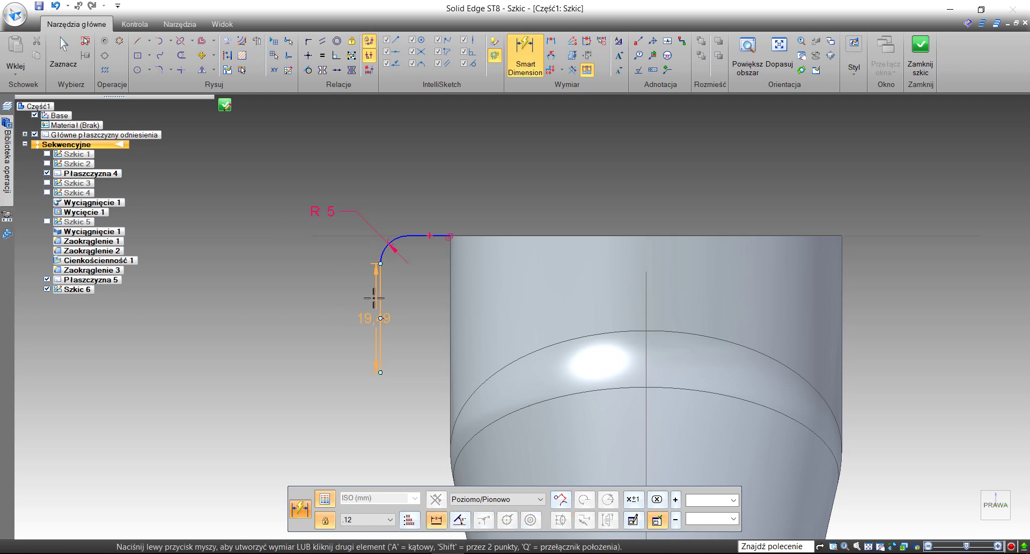
{"action": "left_click", "coordinate": [331, 302]}
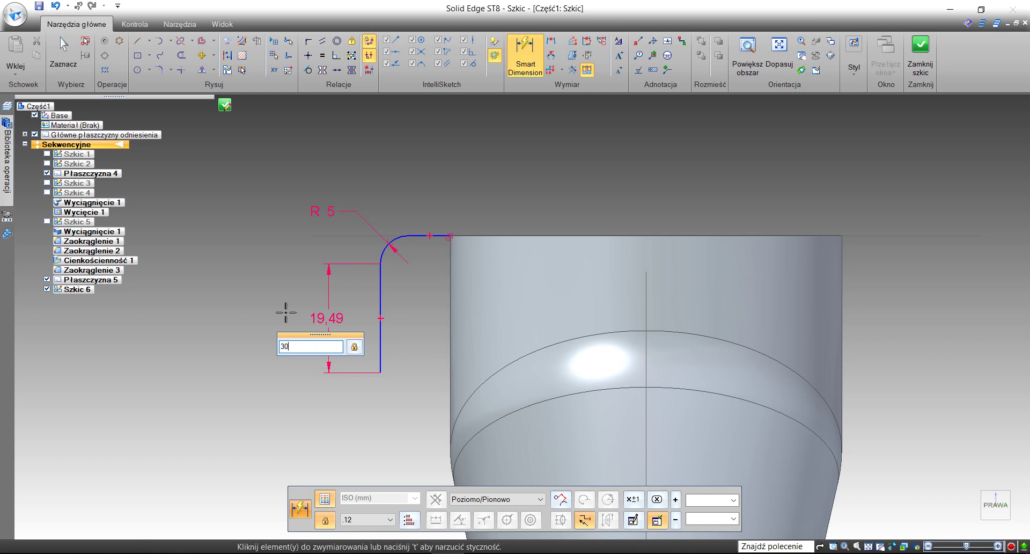
{"action": "key", "text": "Return"}
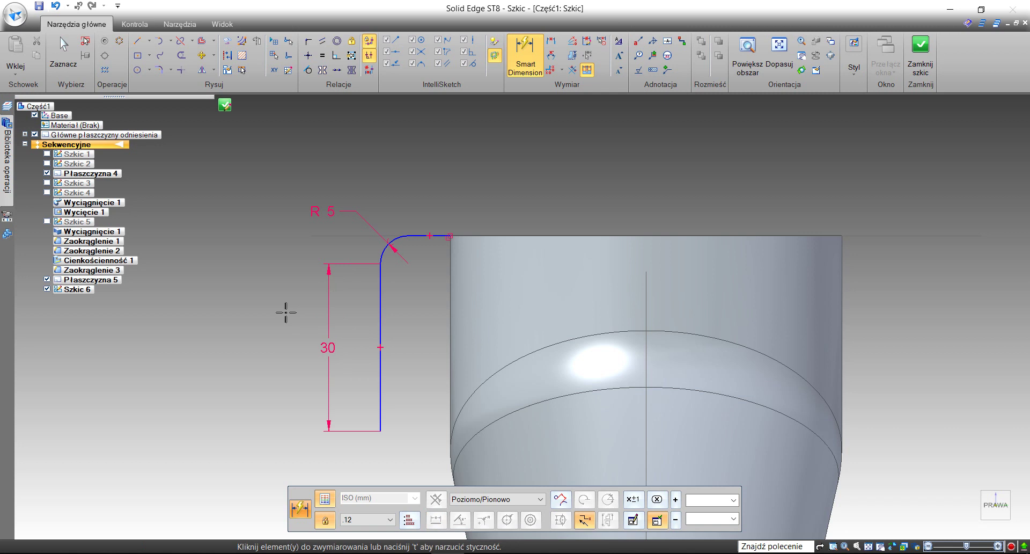
Set the horizontal distance between the vertical line and the vessel's rim corner to 15 mm.
{"action": "left_click", "coordinate": [381, 301]}
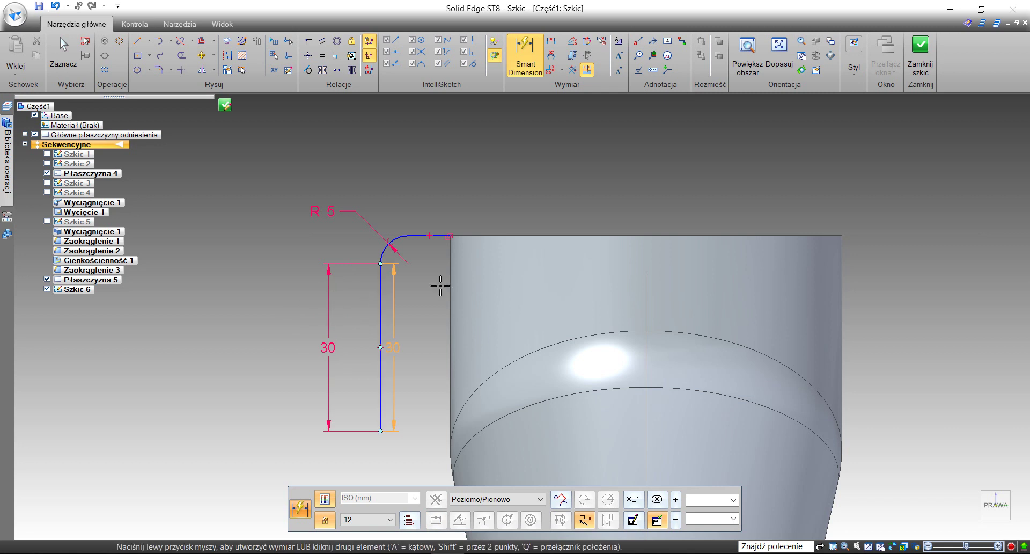
{"action": "left_click", "coordinate": [451, 235]}
{"action": "left_click", "coordinate": [433, 176]}
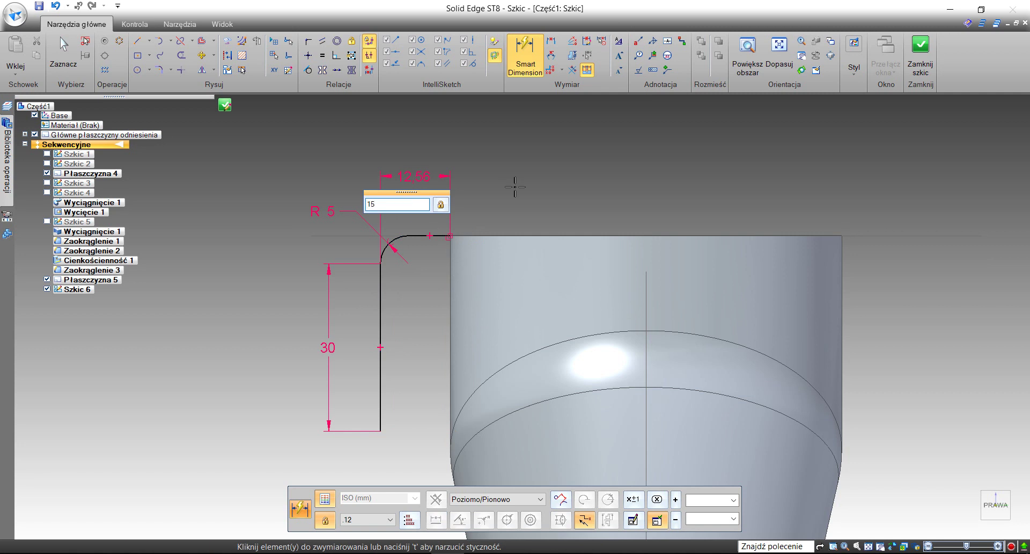
{"action": "type", "text": "15"}
{"action": "key", "text": "Return"}
{"action": "scroll", "coordinate": [449, 216], "scroll_direction": "down", "scroll_amount": 2}
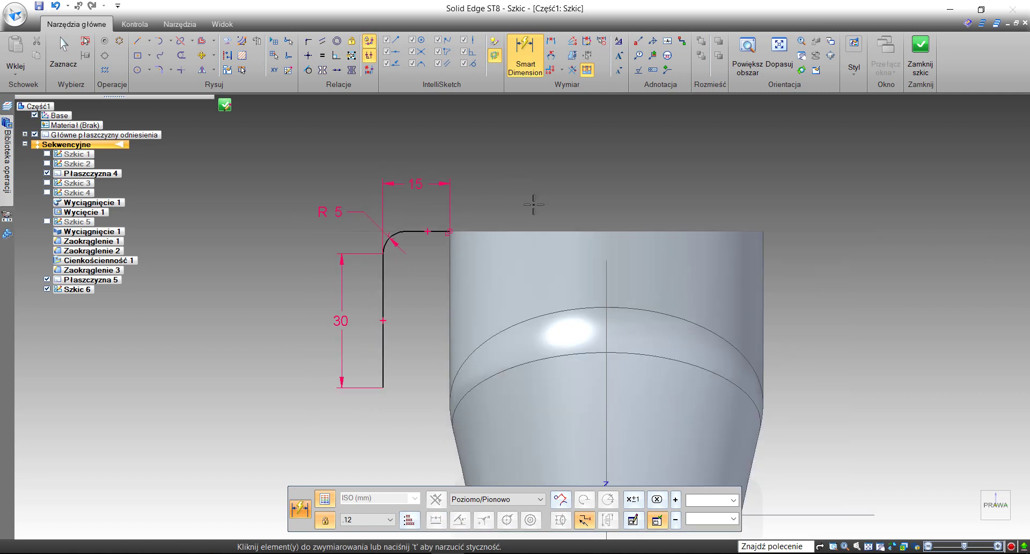
Check the path sketch against the vessel in 3D, close the sketch, and leave the Sketch command.
{"action": "mouse_move", "coordinate": [792, 115]}
{"action": "middle_mouse_down"}
{"action": "mouse_move", "coordinate": [819, 176]}
{"action": "mouse_move", "coordinate": [821, 167]}
{"action": "middle_mouse_up"}
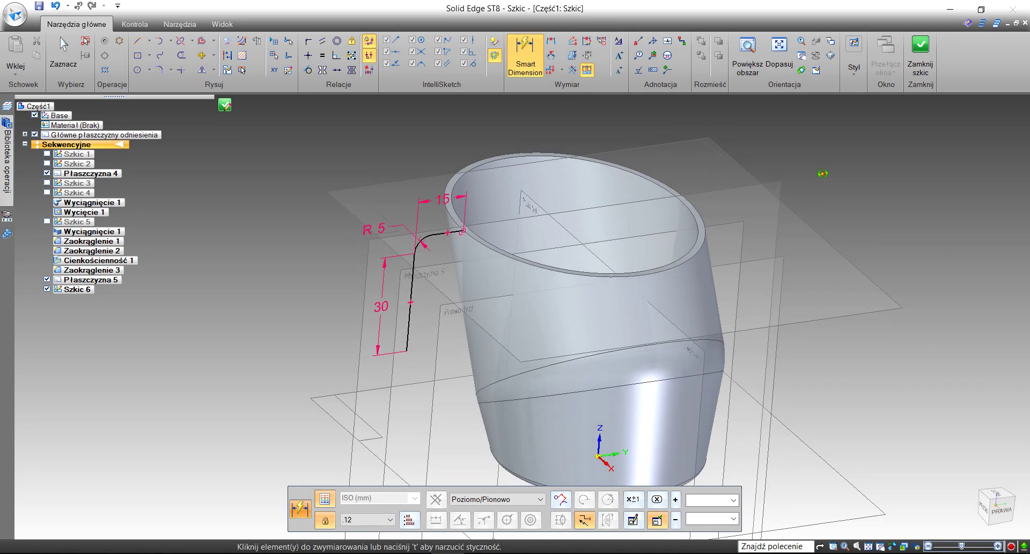
{"action": "left_click", "coordinate": [919, 51]}
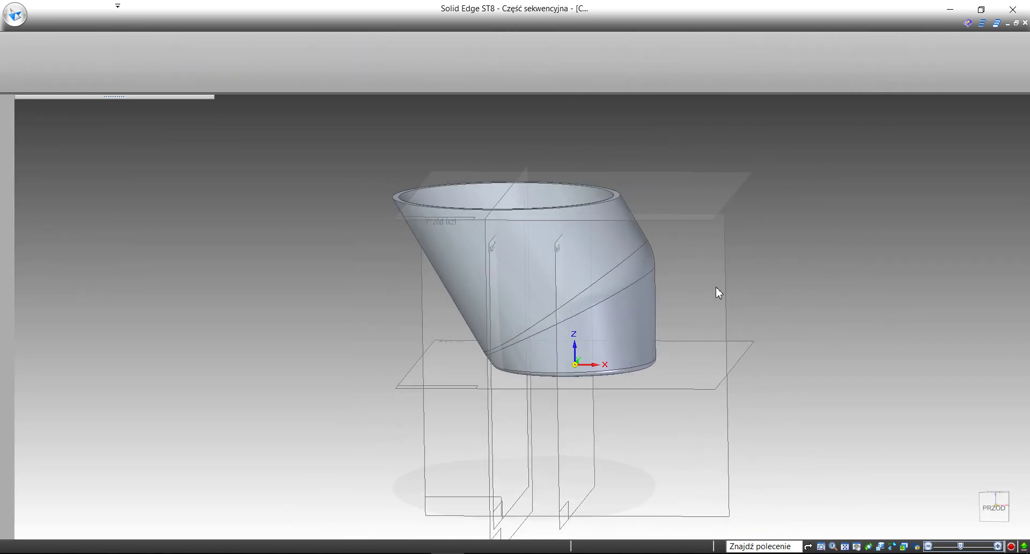
{"action": "left_click", "coordinate": [380, 498]}
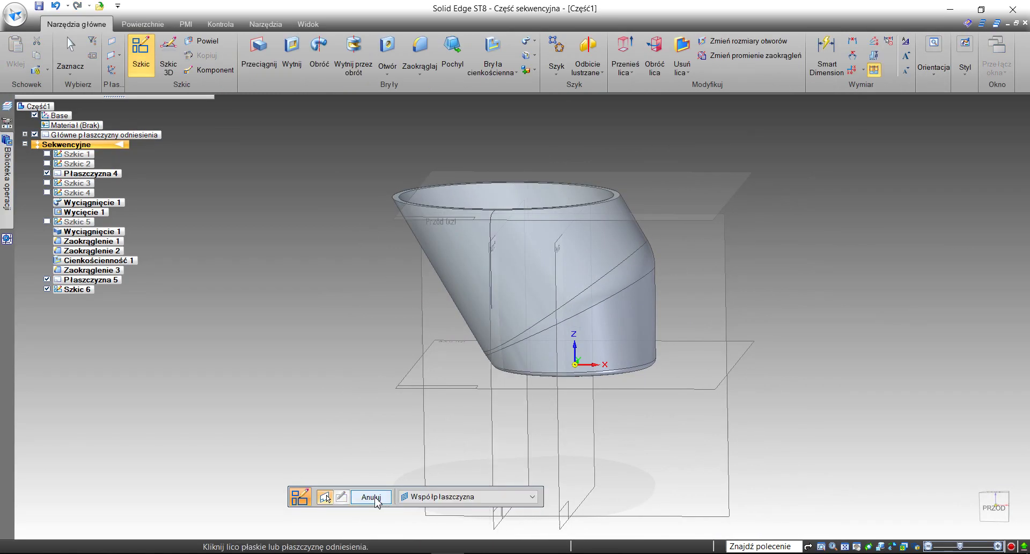
{"action": "left_click", "coordinate": [375, 498]}
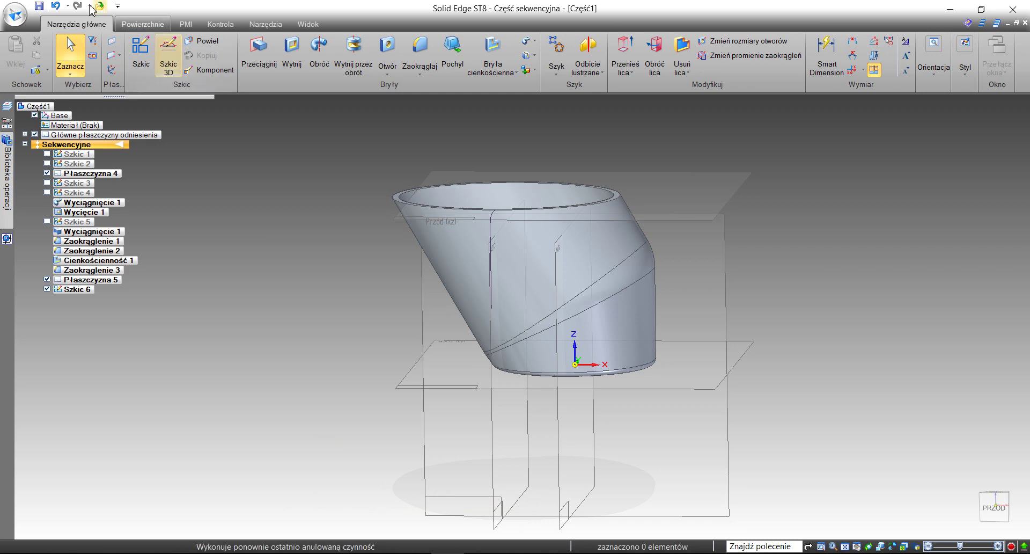
Create a reference plane parallel to the horizontal base plane, offset about 28.5 mm to the lower end of the sketched path.
{"action": "left_click", "coordinate": [115, 55]}
{"action": "left_click", "coordinate": [128, 70]}
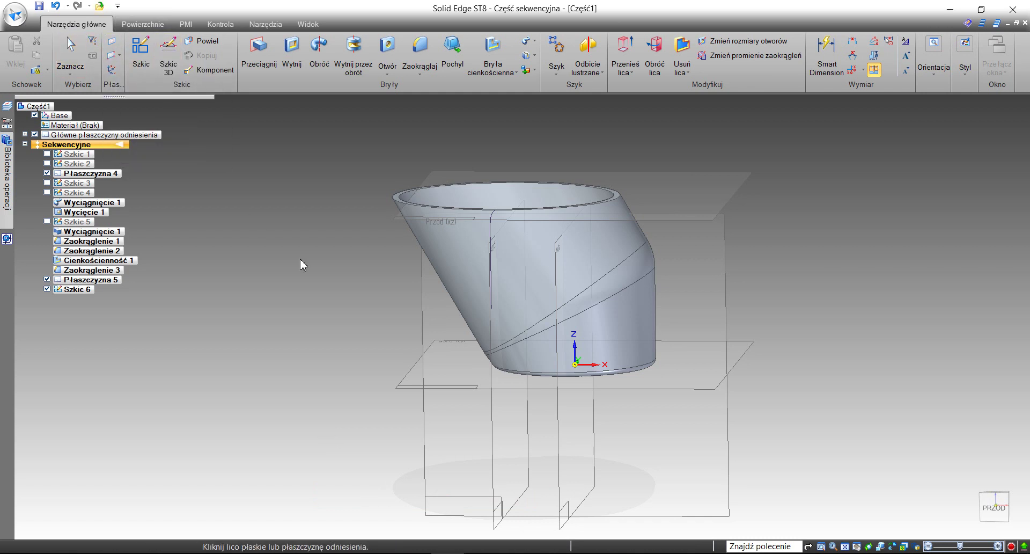
{"action": "middle_click_drag", "start_coordinate": [299, 262], "coordinate": [269, 269]}
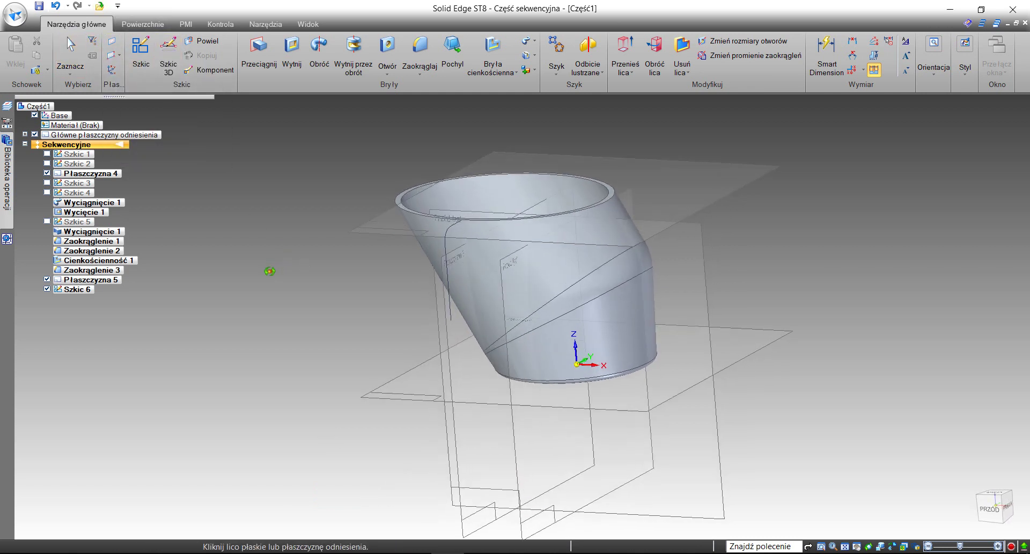
{"action": "left_click", "coordinate": [420, 404]}
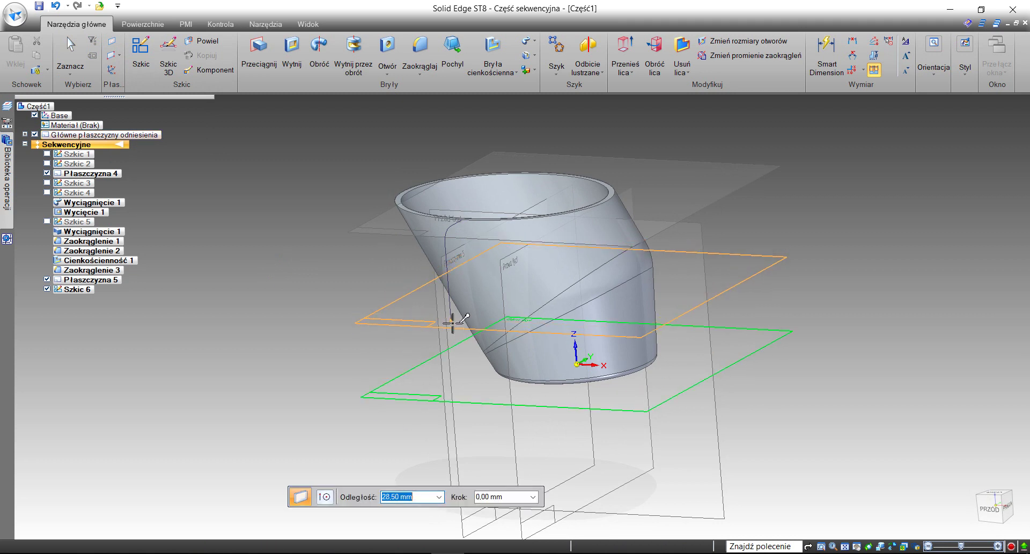
{"action": "scroll", "coordinate": [453, 322], "scroll_direction": "up", "scroll_amount": 5}
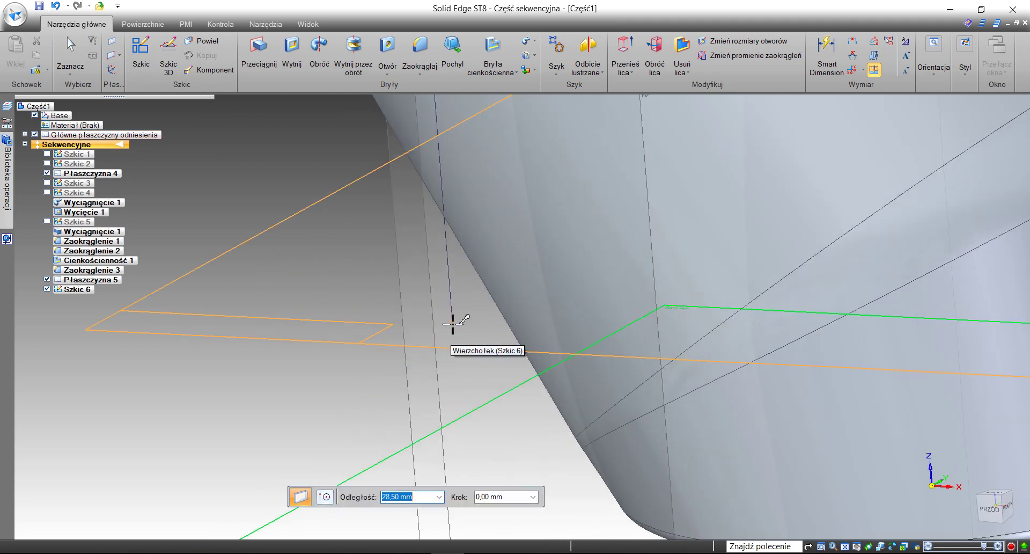
{"action": "left_click", "coordinate": [329, 345]}
{"action": "scroll", "coordinate": [329, 345], "scroll_direction": "down", "scroll_amount": 5}
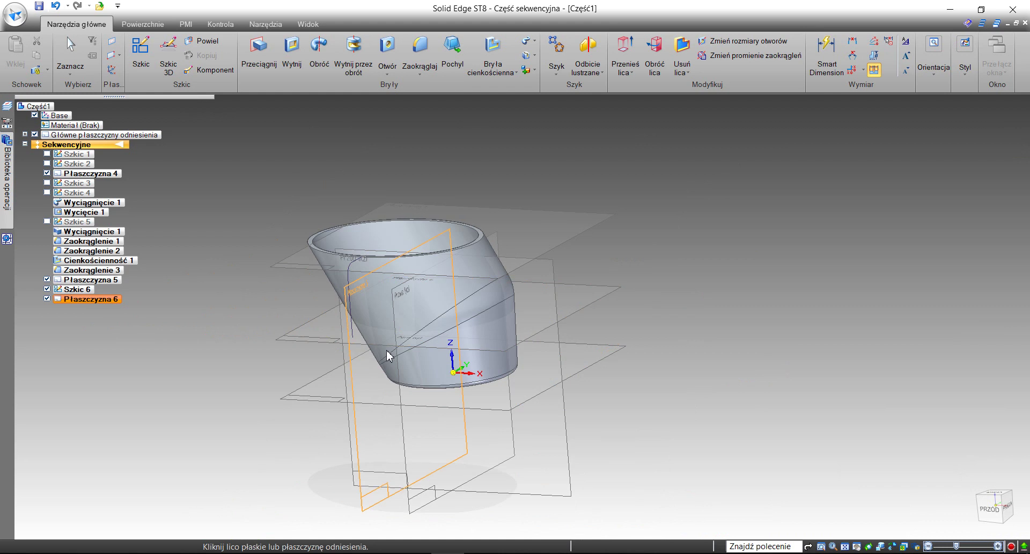
Hide the horizontal reference plane at the vessel's upper rim (Płaszczyzna 4).
{"action": "mouse_move", "coordinate": [388, 355]}
{"action": "middle_mouse_down"}
{"action": "mouse_move", "coordinate": [423, 374]}
{"action": "mouse_move", "coordinate": [400, 362]}
{"action": "middle_mouse_up"}
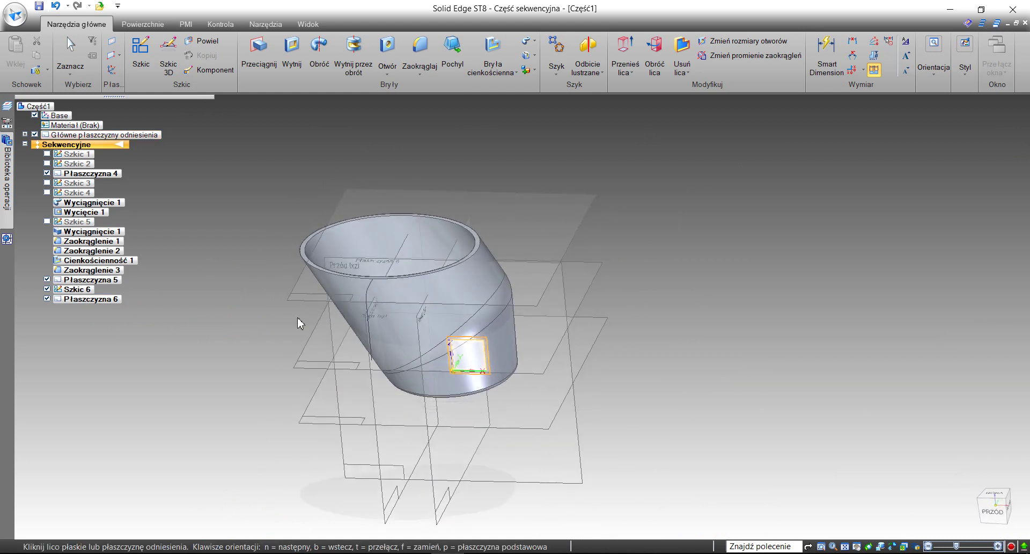
{"action": "left_click", "coordinate": [46, 174]}
{"action": "middle_click_drag", "start_coordinate": [136, 257], "coordinate": [179, 284]}
{"action": "scroll", "coordinate": [182, 307], "scroll_direction": "up", "scroll_amount": 2}
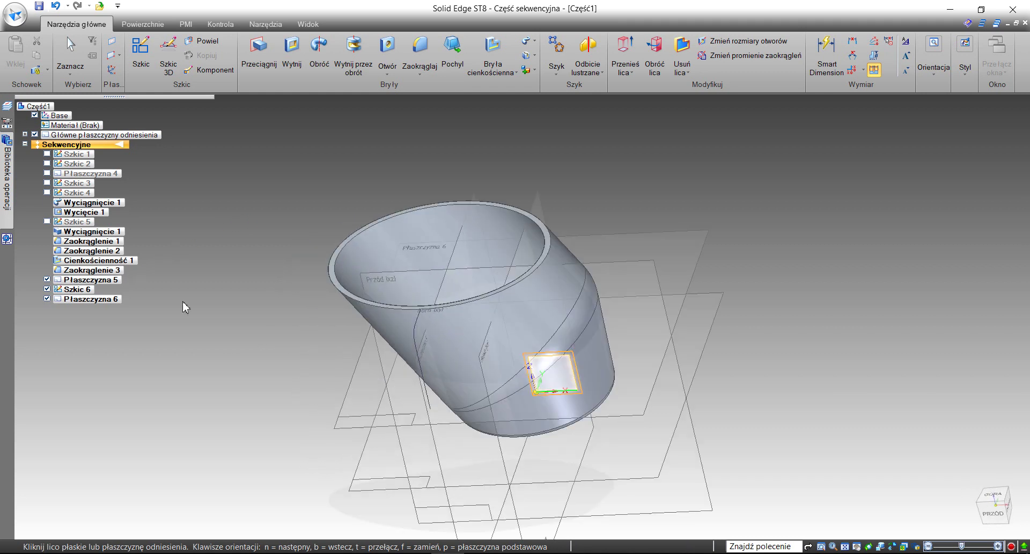
Start a sketch on the horizontal reference plane at the path's lower end and draw a horizontal line about 58 mm long beside the vessel.
{"action": "right_click", "coordinate": [264, 326]}
{"action": "left_click", "coordinate": [227, 294]}
{"action": "mouse_move", "coordinate": [260, 354]}
{"action": "middle_mouse_down"}
{"action": "mouse_move", "coordinate": [288, 301]}
{"action": "mouse_move", "coordinate": [265, 330]}
{"action": "middle_mouse_up"}
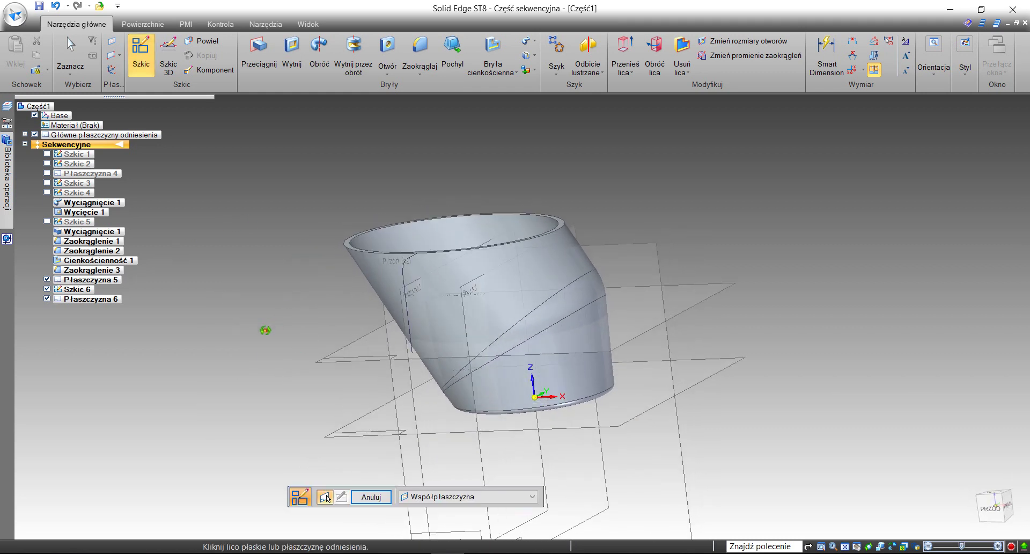
{"action": "left_click", "coordinate": [339, 363]}
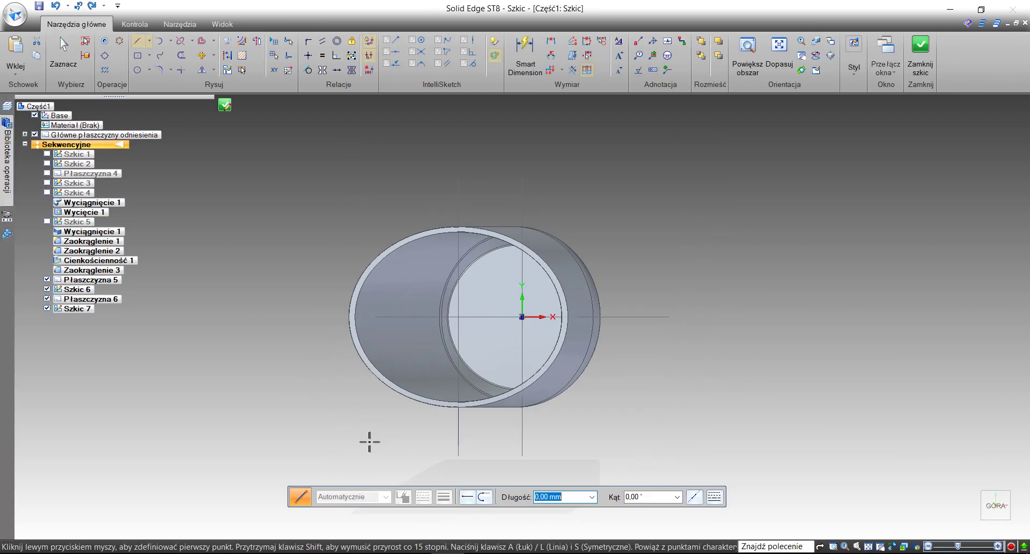
{"action": "scroll", "coordinate": [414, 424], "scroll_direction": "up", "scroll_amount": 2}
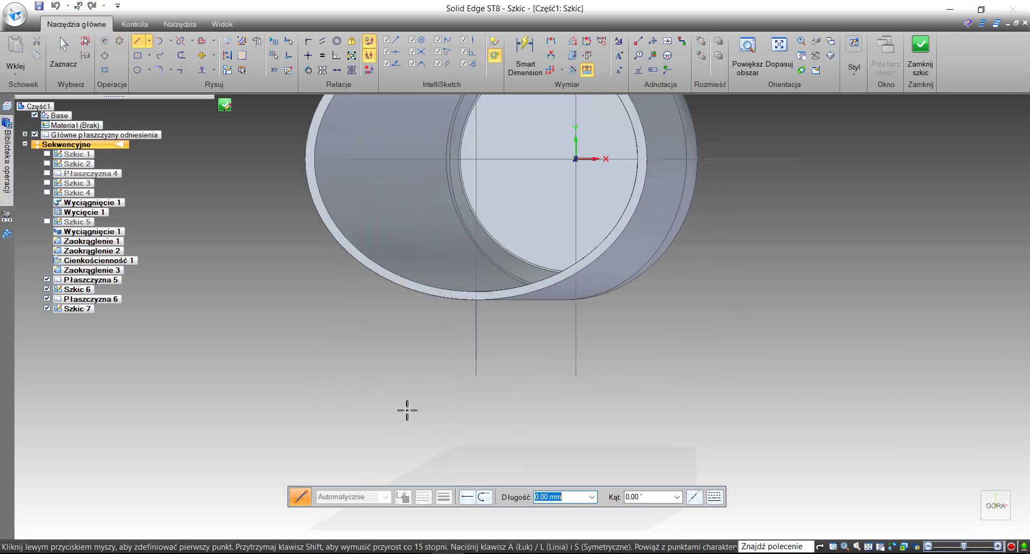
{"action": "left_click", "coordinate": [353, 409]}
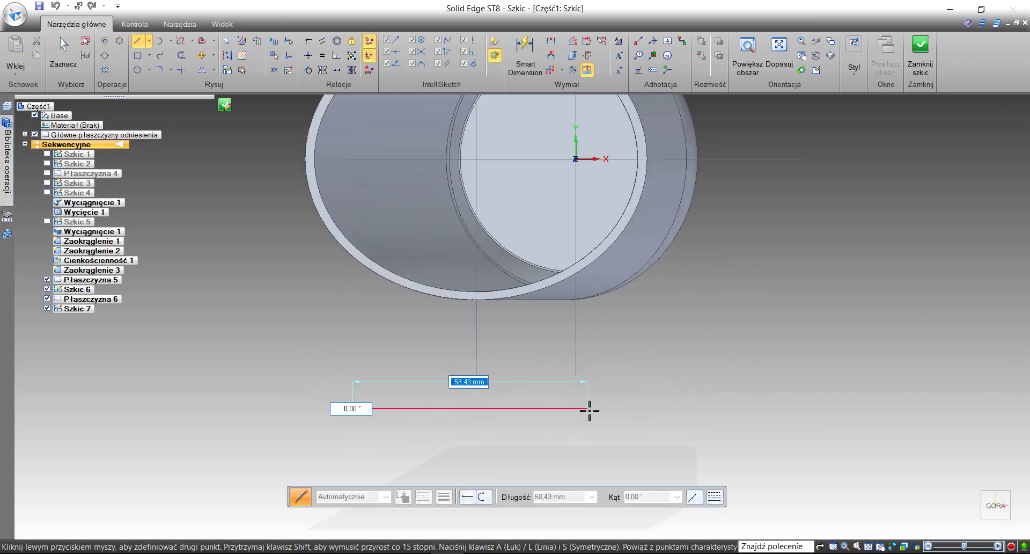
{"action": "left_click", "coordinate": [589, 409]}
Dimension the horizontal line and set its length to 80 mm.
{"action": "left_click", "coordinate": [525, 54]}
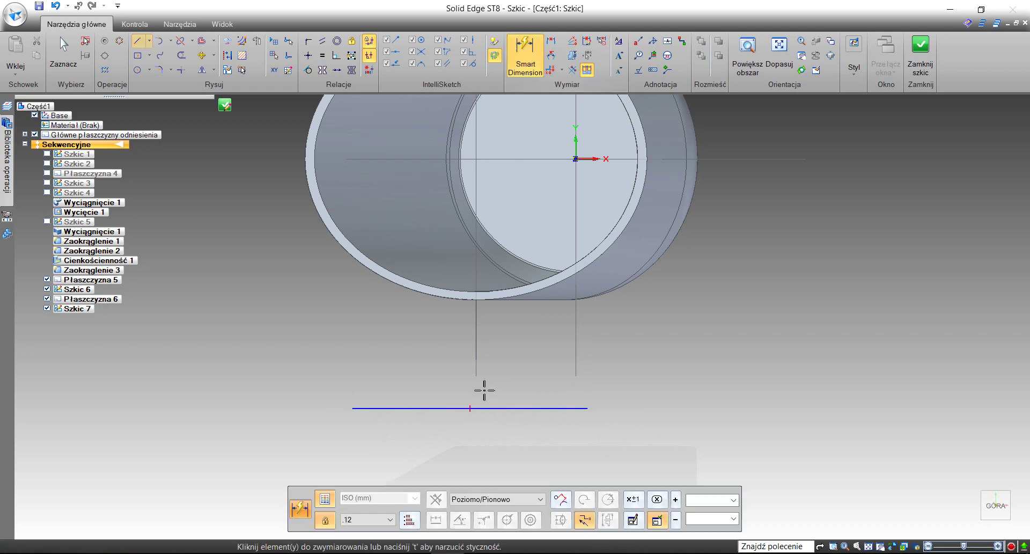
{"action": "left_click", "coordinate": [486, 408]}
{"action": "left_click", "coordinate": [487, 445]}
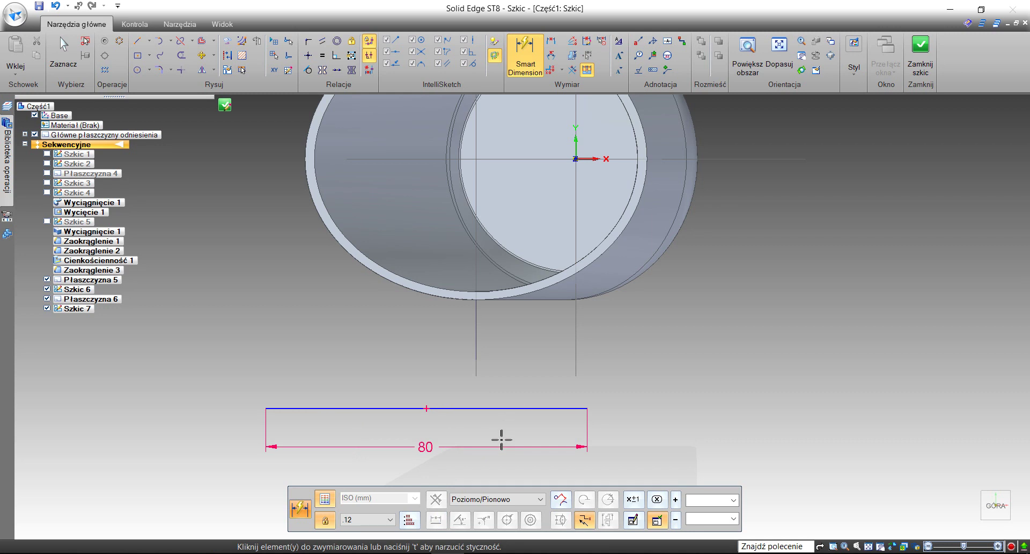
Try to connect the line's midpoint to the end of the vertical reference plane's edge and check the position in 3D.
{"action": "right_click", "coordinate": [501, 440]}
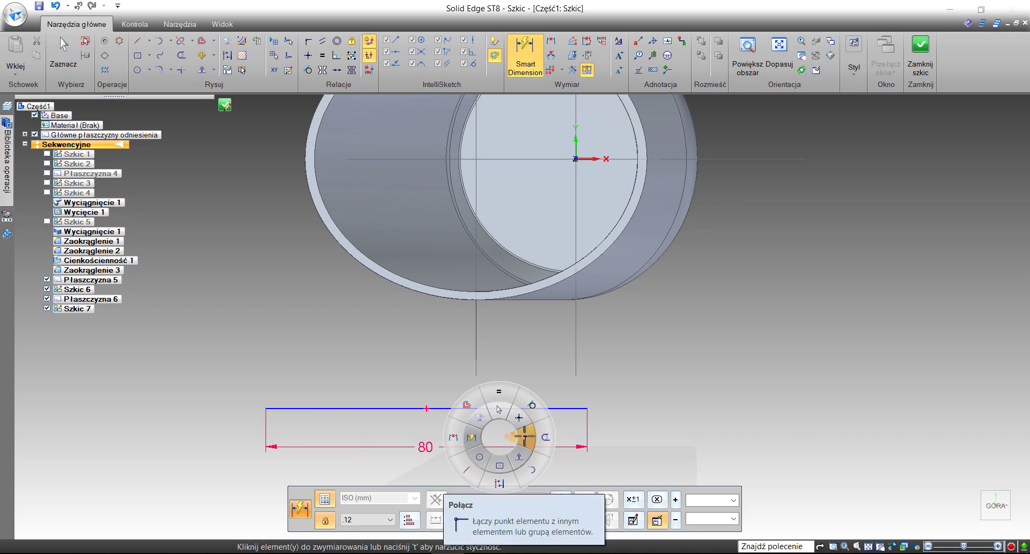
{"action": "left_click", "coordinate": [526, 430]}
{"action": "left_click", "coordinate": [430, 410]}
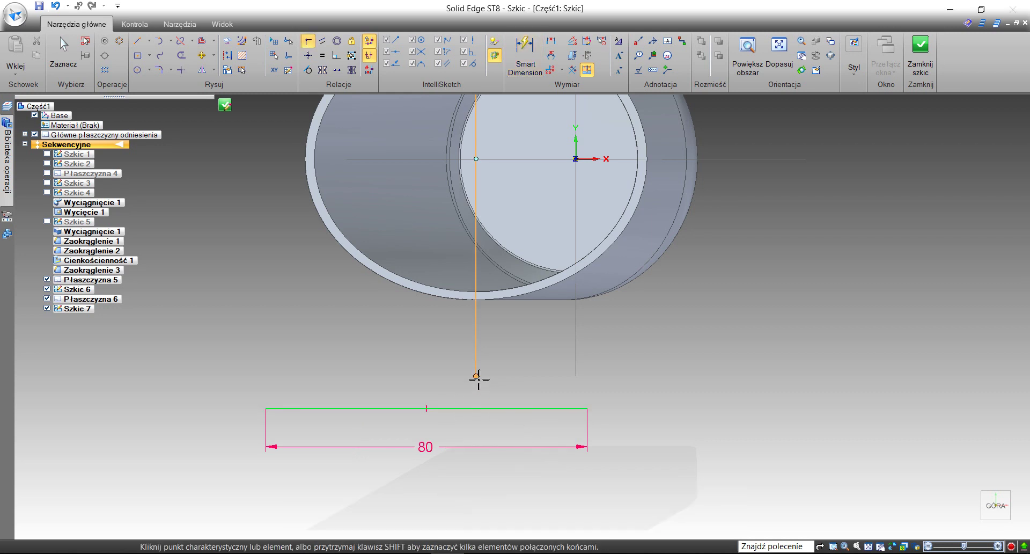
{"action": "left_click", "coordinate": [476, 376]}
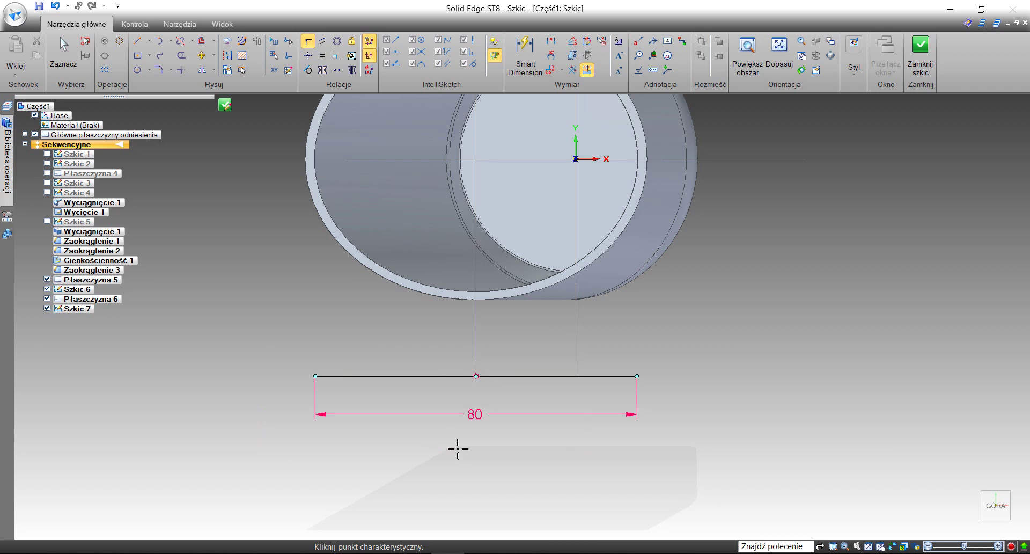
{"action": "scroll", "coordinate": [539, 455], "scroll_direction": "down", "scroll_amount": 1}
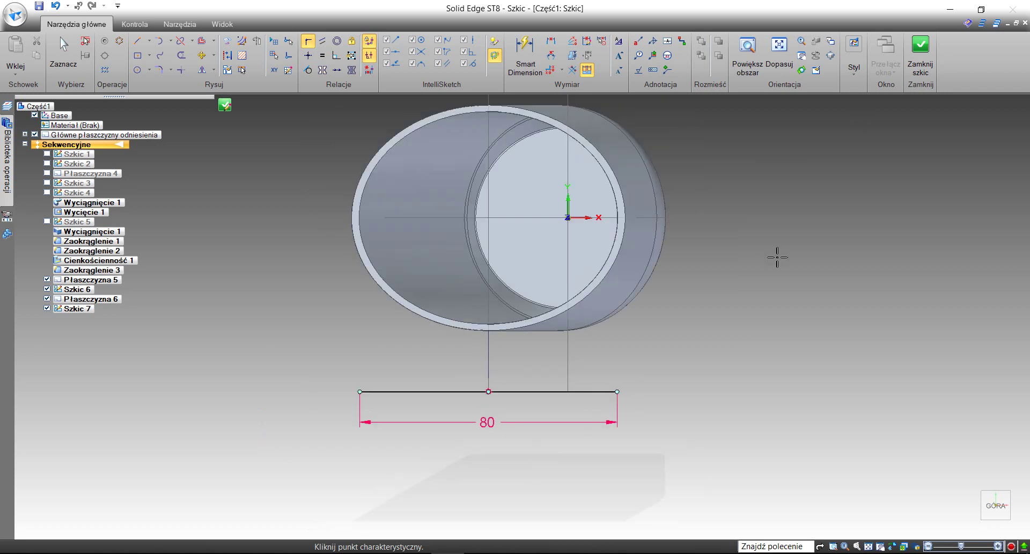
{"action": "middle_click_drag", "start_coordinate": [705, 311], "coordinate": [758, 278]}
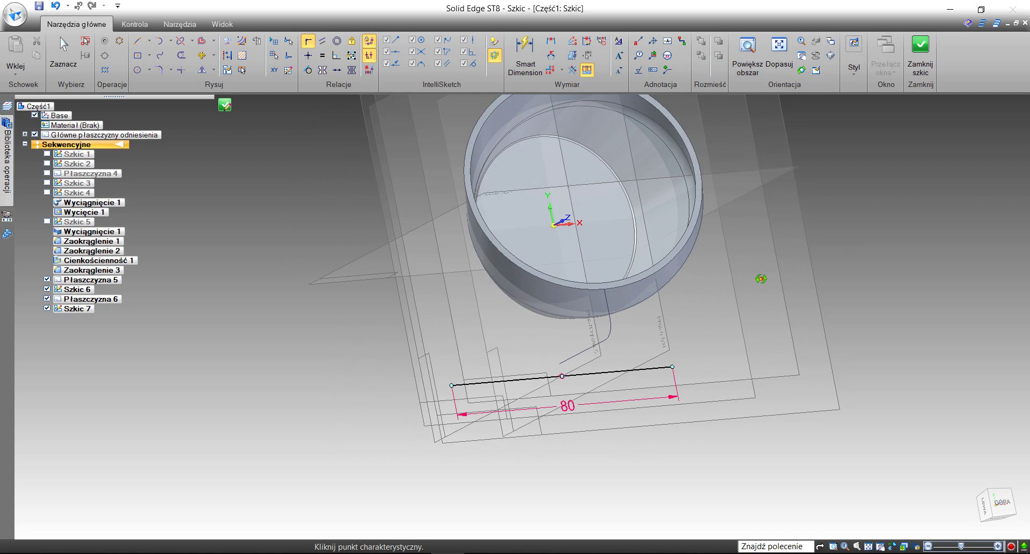
Delete the midpoint's connect relation and connect the line's midpoint to the lower end of the side path.
{"action": "key", "text": "Escape"}
{"action": "scroll", "coordinate": [590, 373], "scroll_direction": "up", "scroll_amount": 3}
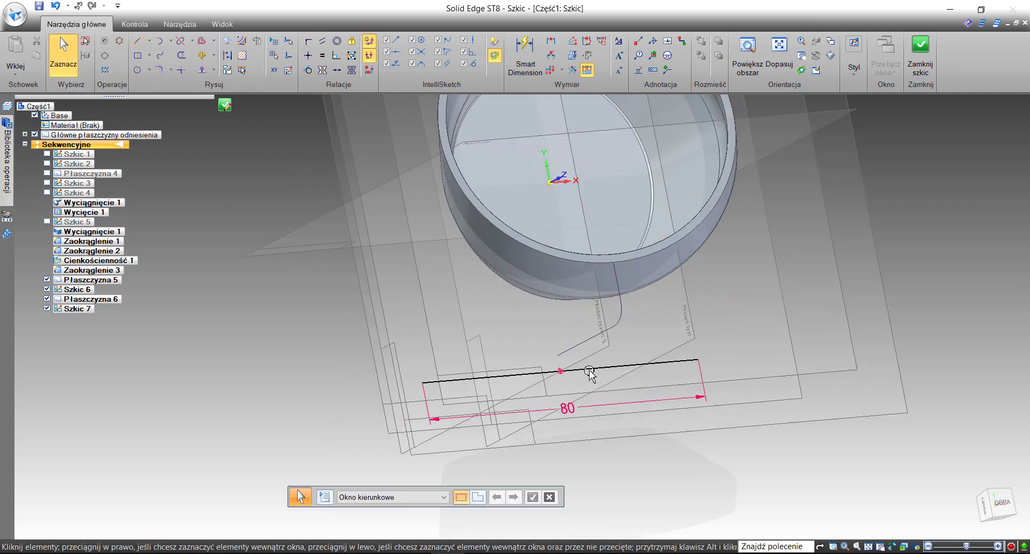
{"action": "left_click_drag", "start_coordinate": [518, 362], "coordinate": [568, 394]}
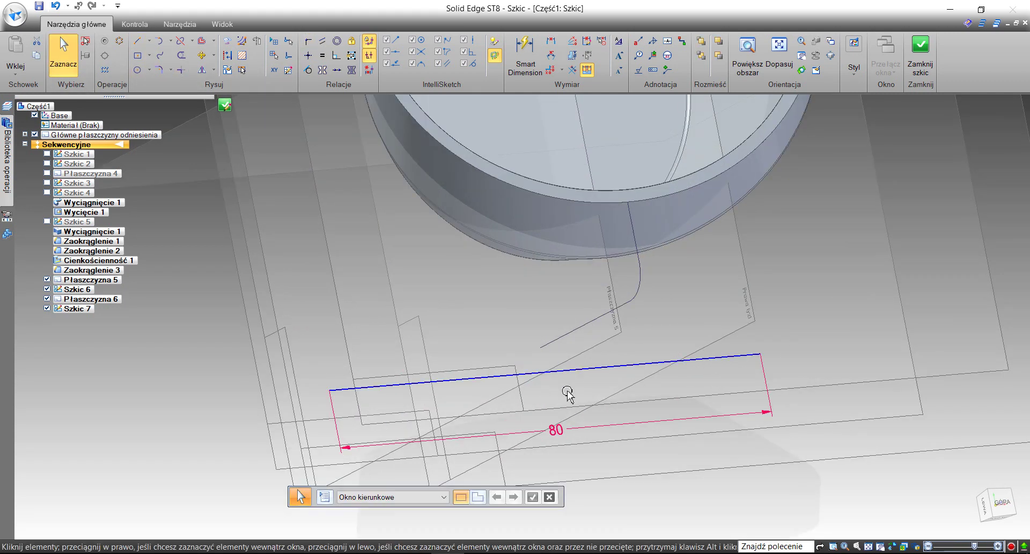
{"action": "right_click", "coordinate": [689, 499]}
{"action": "left_click", "coordinate": [713, 499]}
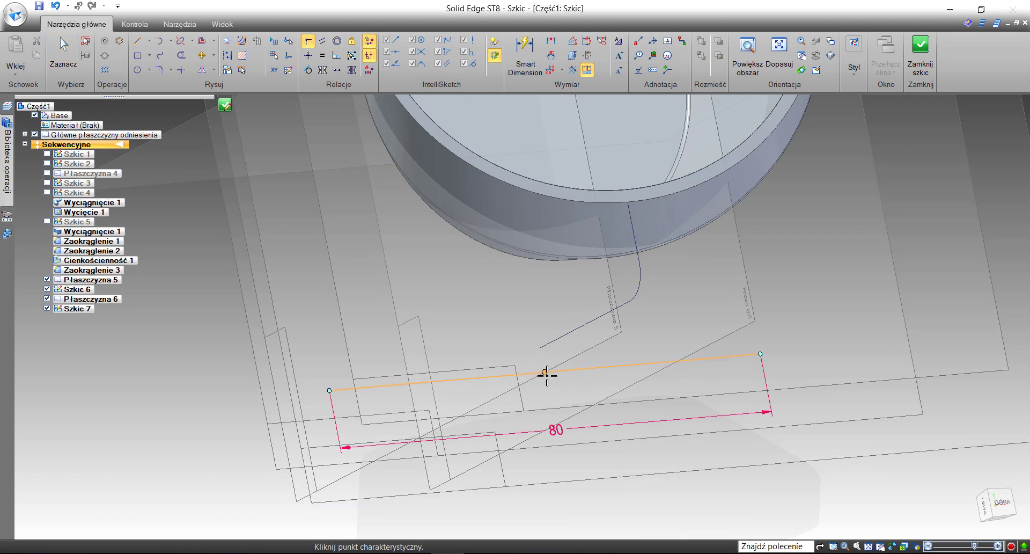
{"action": "left_click", "coordinate": [541, 348]}
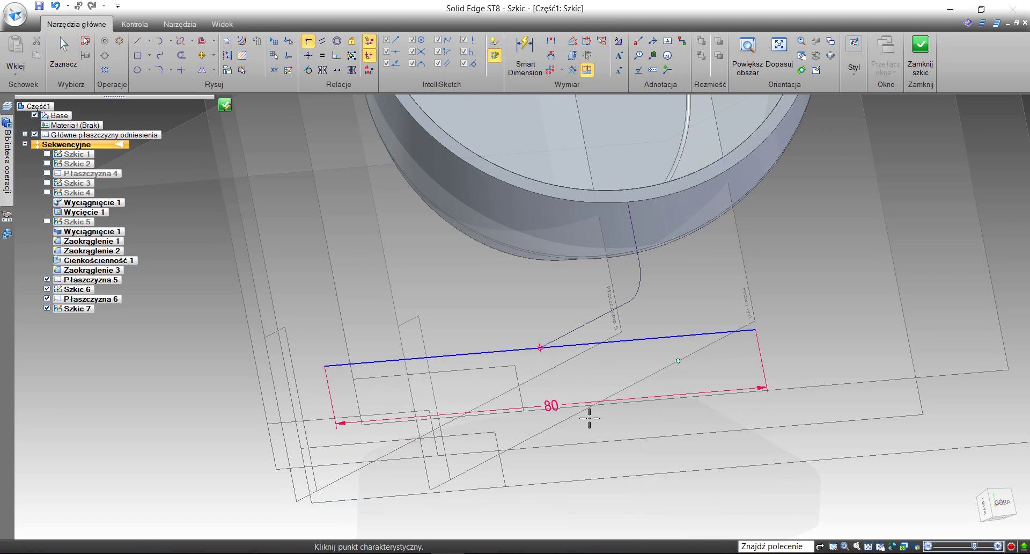
Check the 80 mm line against the path's end, close the sketch, and leave the Sketch command.
{"action": "left_click", "coordinate": [998, 510]}
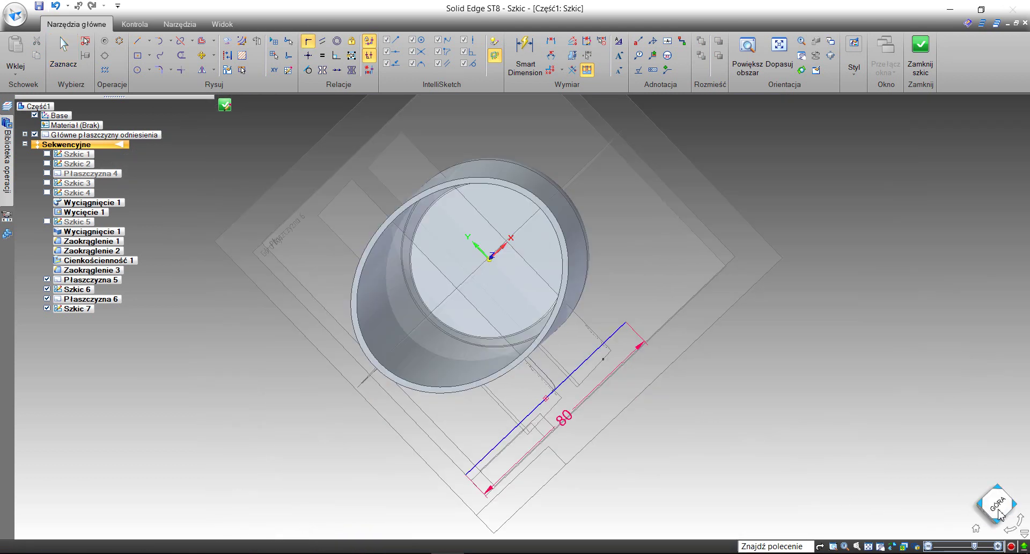
{"action": "left_click", "coordinate": [1009, 528]}
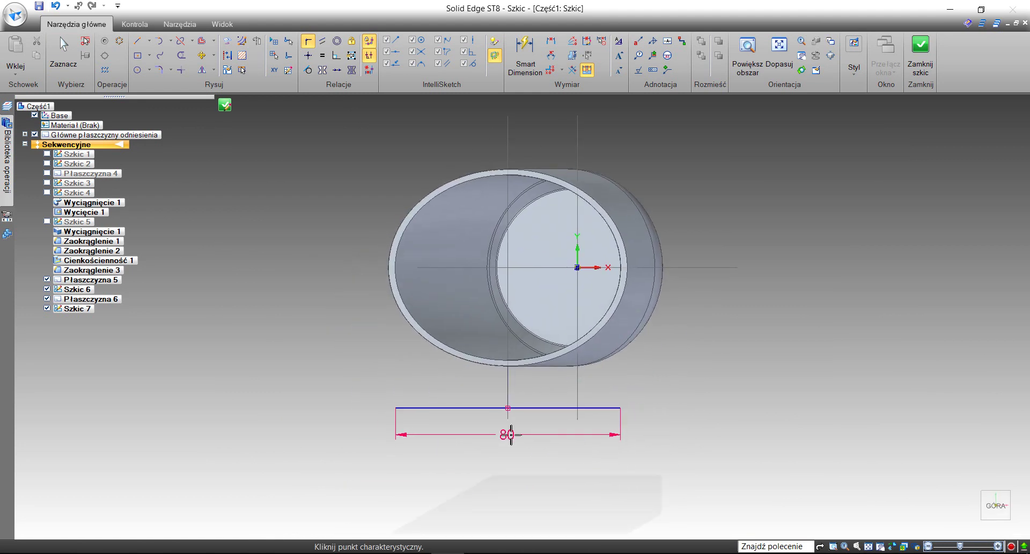
{"action": "scroll", "coordinate": [511, 434], "scroll_direction": "up", "scroll_amount": 4}
{"action": "mouse_move", "coordinate": [525, 416]}
{"action": "middle_mouse_down"}
{"action": "mouse_move", "coordinate": [478, 421]}
{"action": "mouse_move", "coordinate": [519, 409]}
{"action": "mouse_move", "coordinate": [530, 387]}
{"action": "mouse_move", "coordinate": [522, 375]}
{"action": "mouse_move", "coordinate": [504, 377]}
{"action": "mouse_move", "coordinate": [512, 383]}
{"action": "middle_mouse_up"}
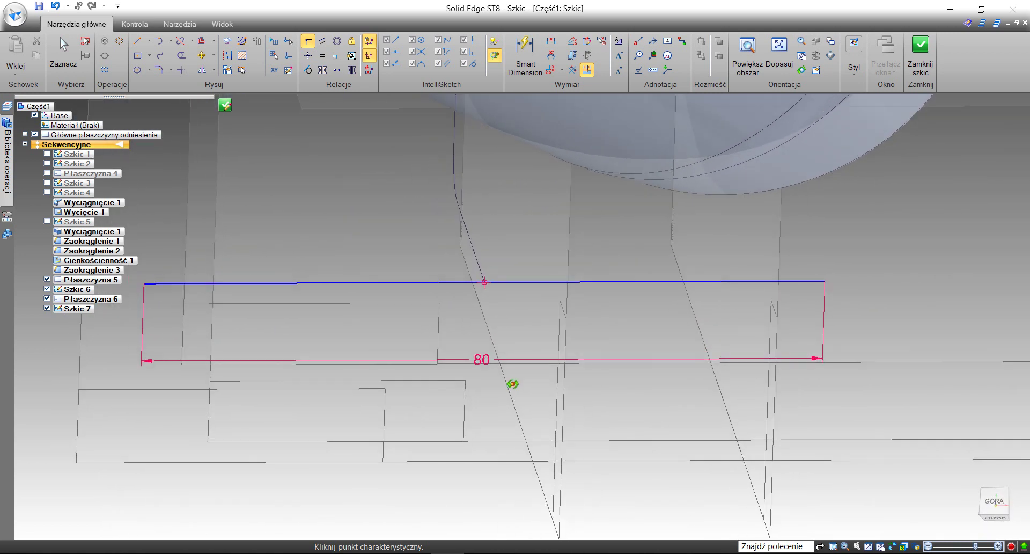
{"action": "left_click", "coordinate": [920, 53]}
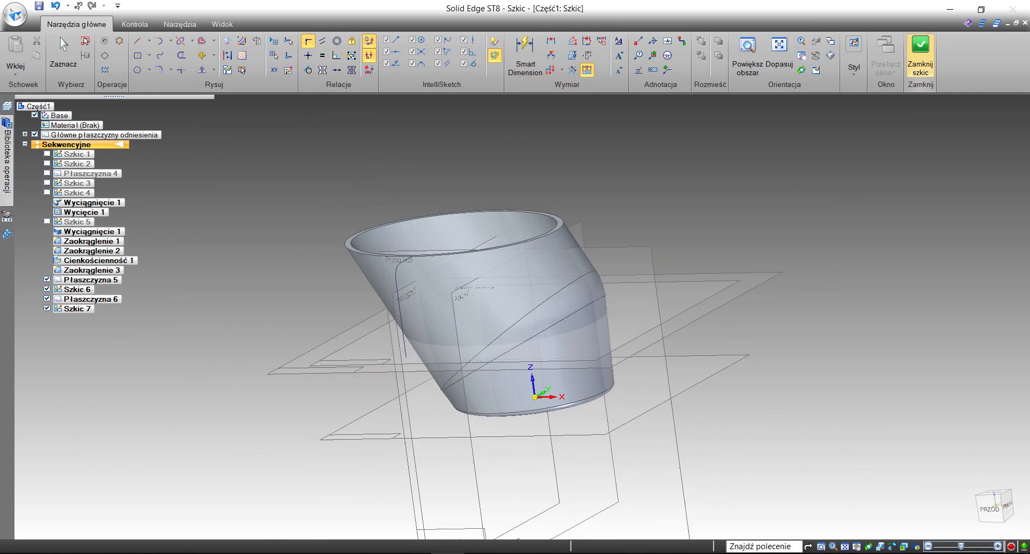
{"action": "left_click", "coordinate": [376, 500]}
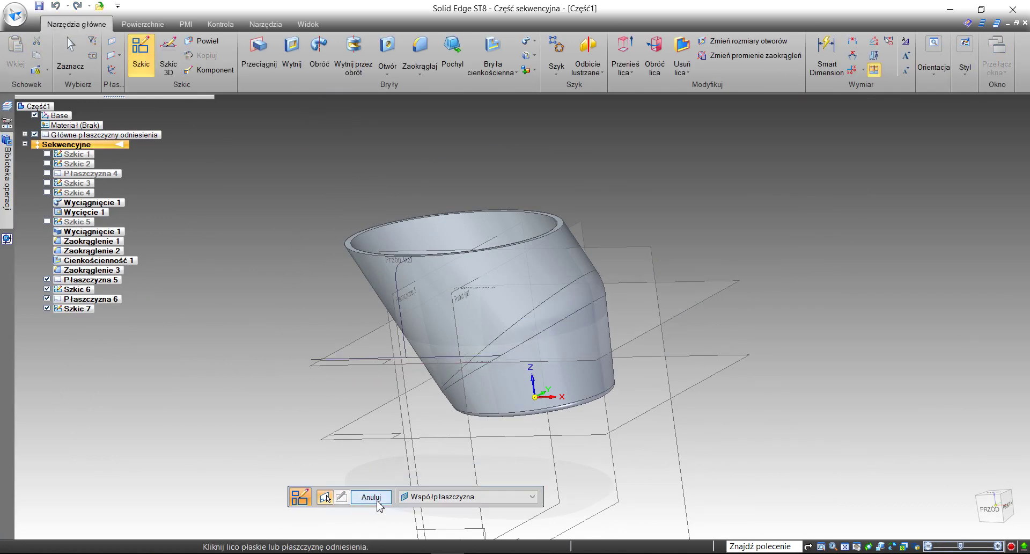
{"action": "left_click", "coordinate": [378, 503]}
Create a swept surface with a single path and cross section, using the rounded side sketch as path and the 80 mm line as section.
{"action": "mouse_move", "coordinate": [356, 448]}
{"action": "middle_mouse_down"}
{"action": "mouse_move", "coordinate": [396, 333]}
{"action": "mouse_move", "coordinate": [374, 370]}
{"action": "middle_mouse_up"}
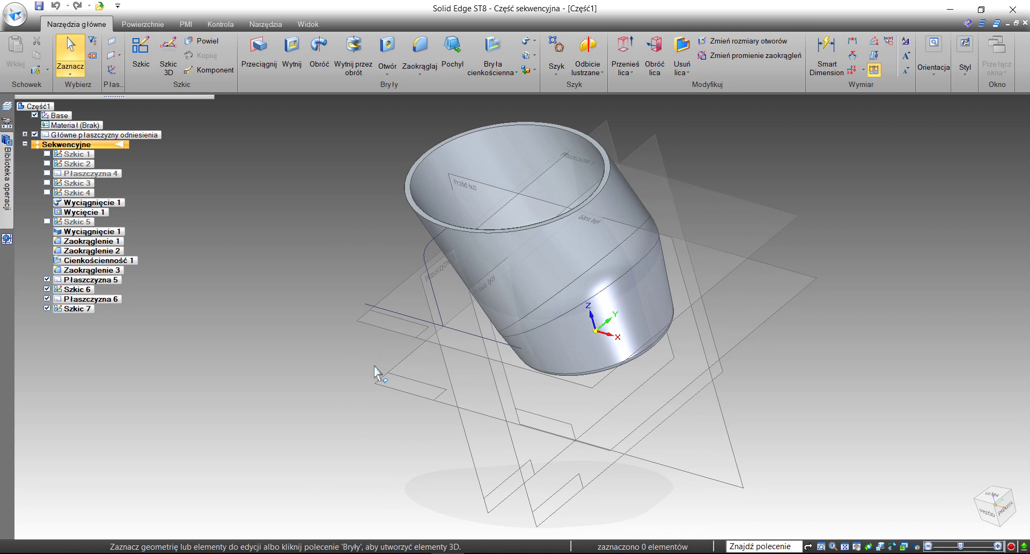
{"action": "left_click", "coordinate": [141, 25]}
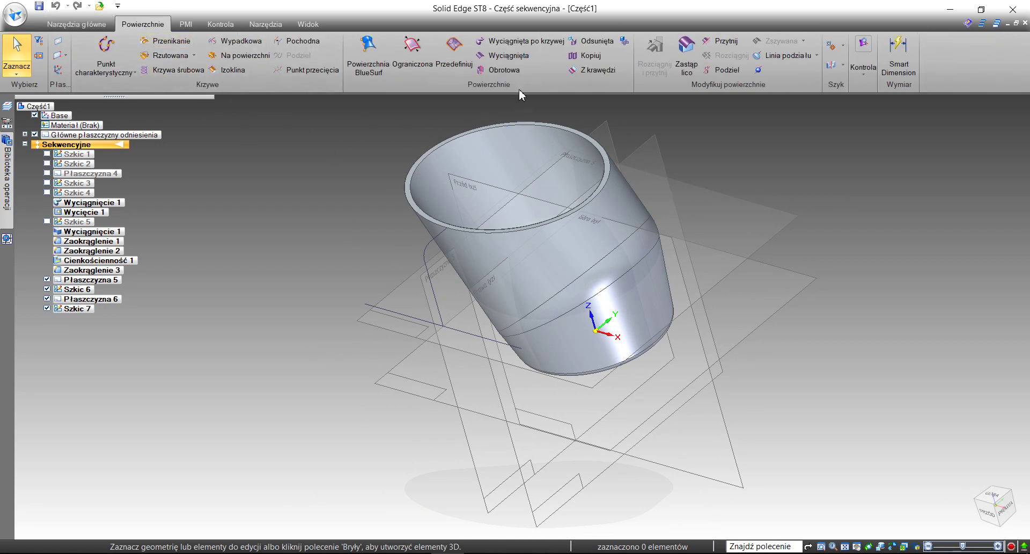
{"action": "left_click", "coordinate": [528, 48]}
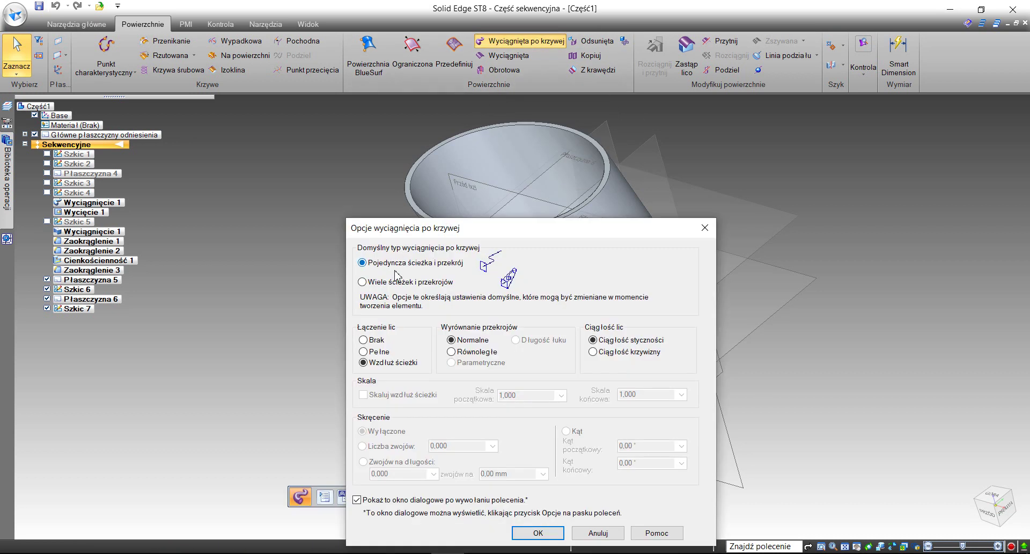
{"action": "left_click", "coordinate": [524, 534]}
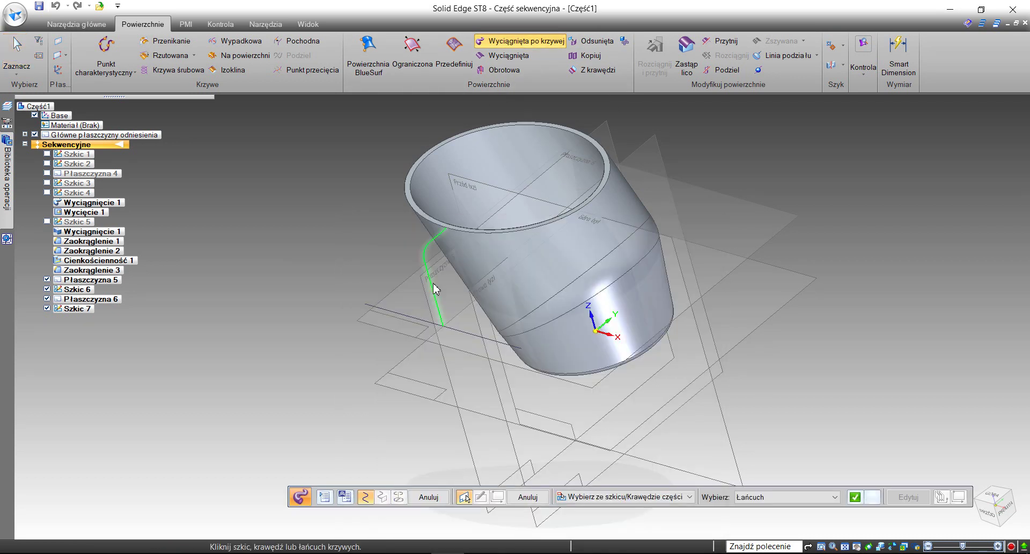
{"action": "right_click", "coordinate": [450, 340]}
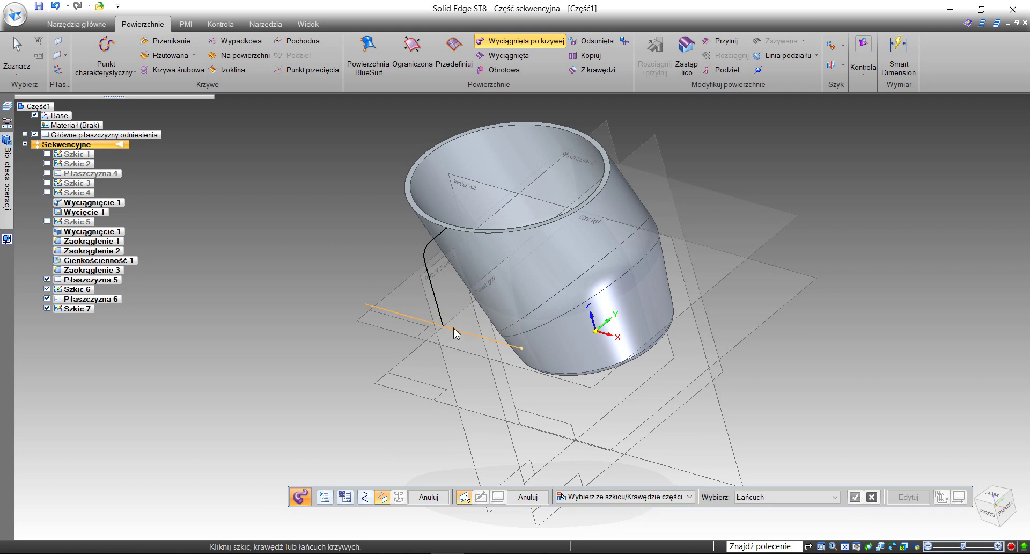
{"action": "left_click", "coordinate": [858, 499]}
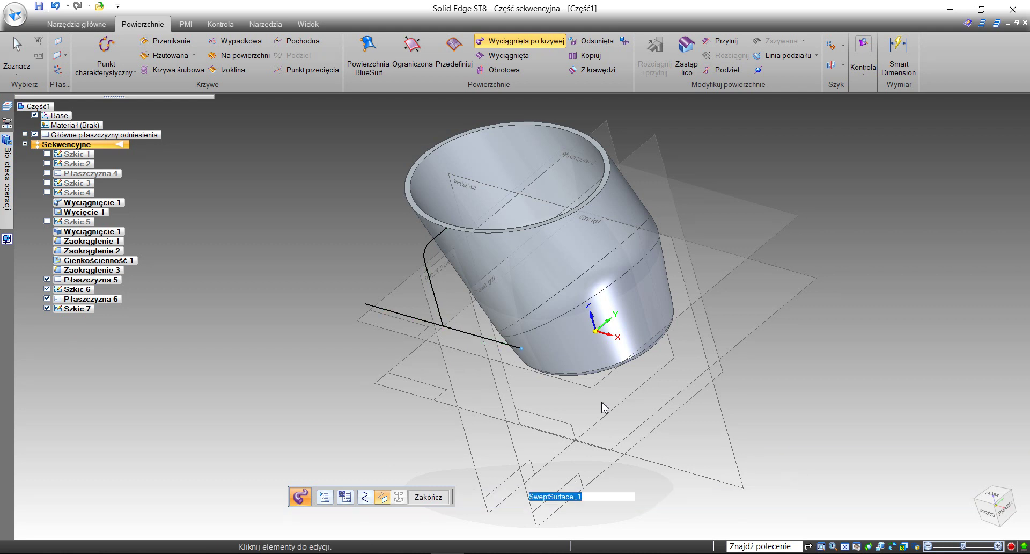
{"action": "left_click", "coordinate": [428, 497]}
{"action": "left_click", "coordinate": [432, 500]}
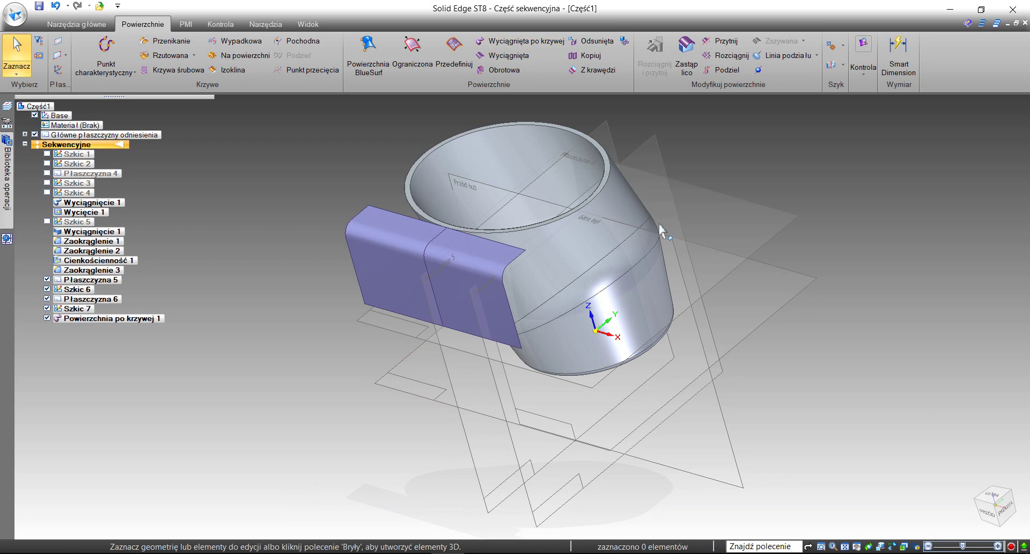
Extend the swept surface's upper edge 35 mm across the vessel's opening.
{"action": "left_click", "coordinate": [727, 56]}
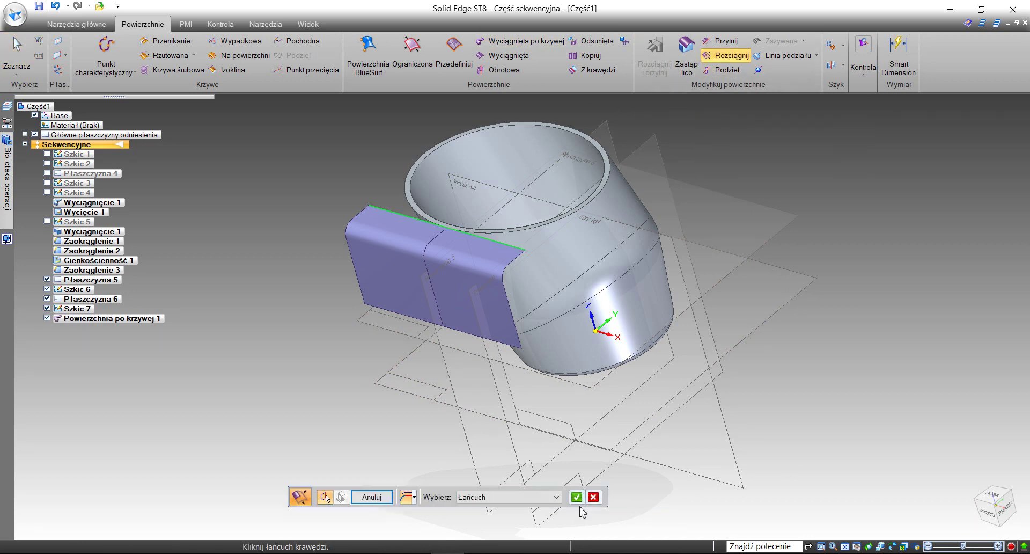
{"action": "left_click", "coordinate": [576, 497]}
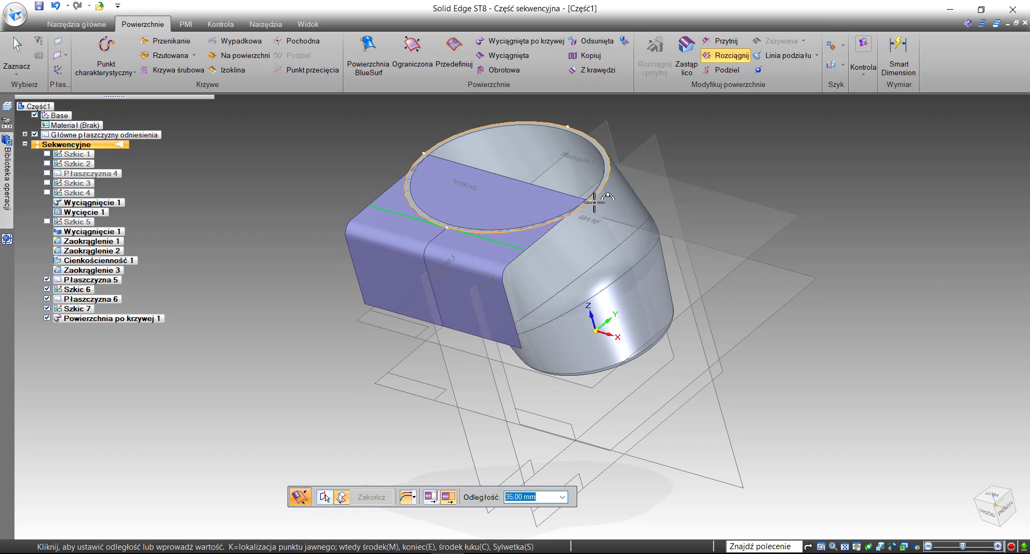
{"action": "left_click", "coordinate": [724, 261]}
{"action": "middle_click_drag", "start_coordinate": [725, 261], "coordinate": [785, 271]}
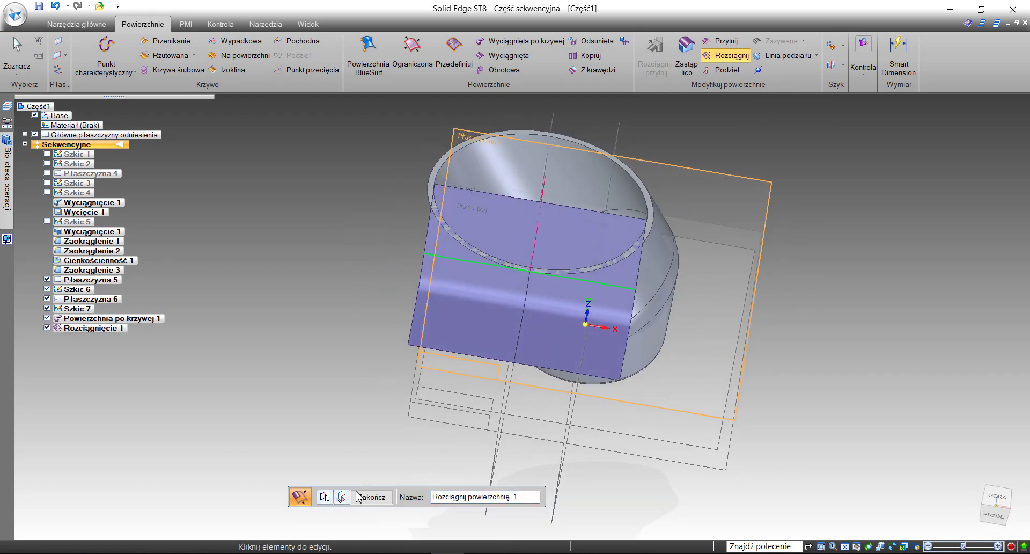
{"action": "left_click", "coordinate": [372, 497]}
{"action": "left_click", "coordinate": [372, 497]}
Create an offset surface from the extended swept surface, 2 mm toward its inner side facing the vessel.
{"action": "middle_click_drag", "start_coordinate": [368, 328], "coordinate": [284, 371]}
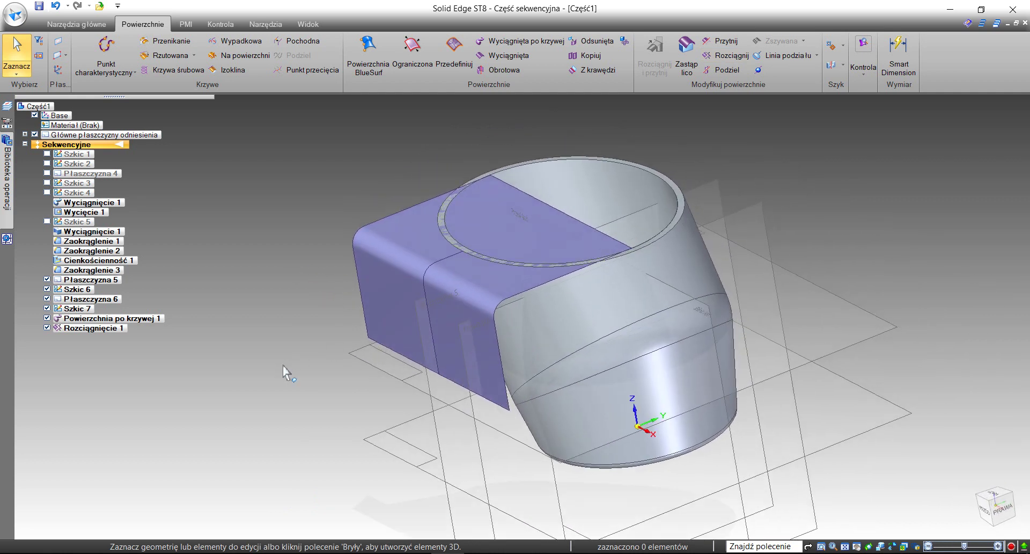
{"action": "middle_click_drag", "start_coordinate": [317, 298], "coordinate": [322, 298]}
{"action": "scroll", "coordinate": [321, 299], "scroll_direction": "up", "scroll_amount": 3}
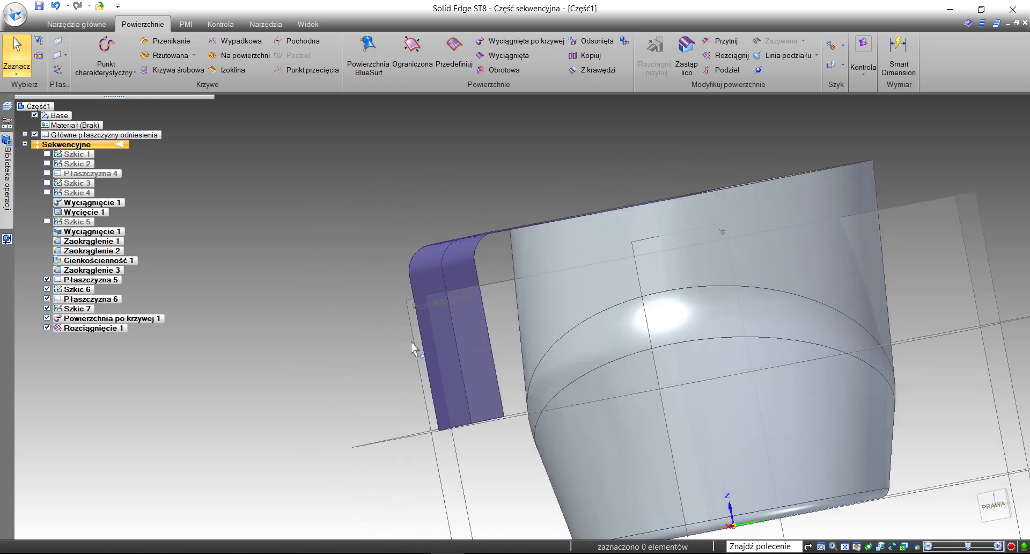
{"action": "middle_click_drag", "start_coordinate": [412, 342], "coordinate": [340, 328]}
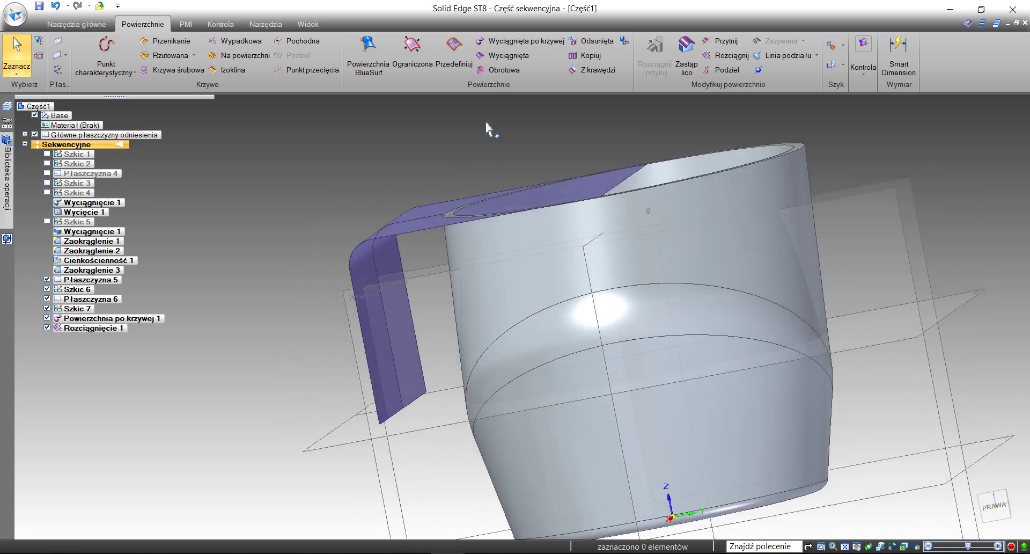
{"action": "left_click", "coordinate": [574, 42]}
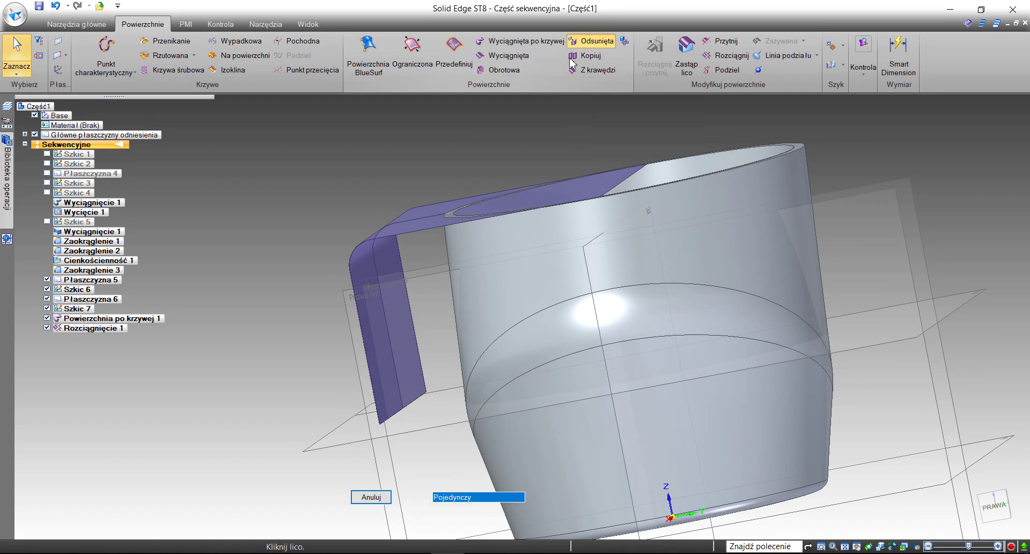
{"action": "left_click", "coordinate": [361, 276]}
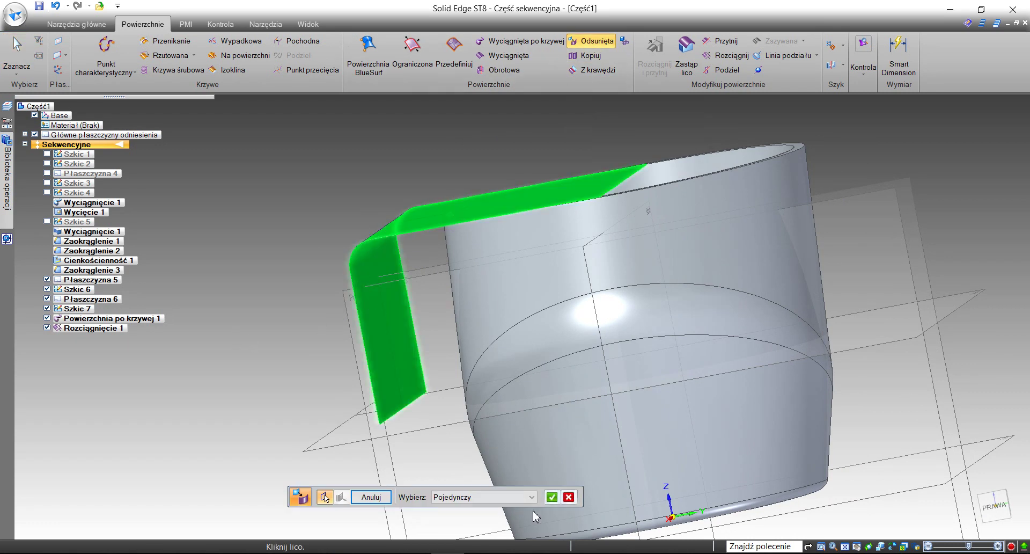
{"action": "left_click", "coordinate": [551, 497]}
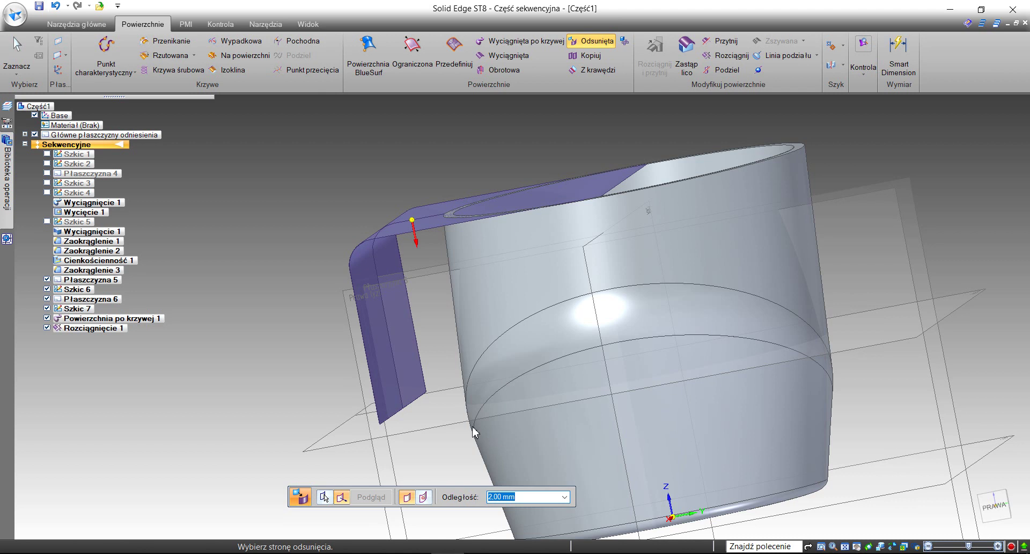
{"action": "left_click", "coordinate": [457, 437]}
{"action": "middle_click_drag", "start_coordinate": [427, 372], "coordinate": [456, 346]}
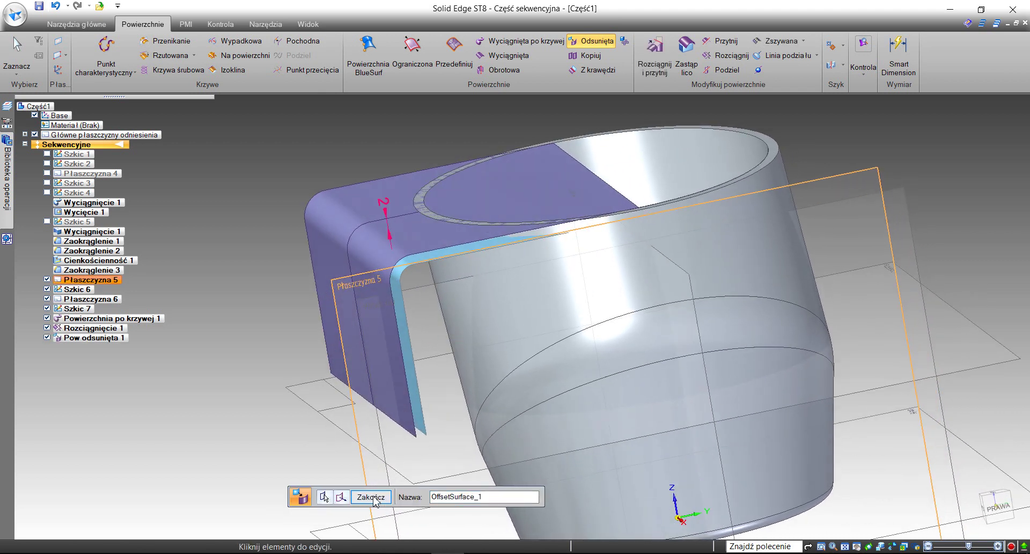
{"action": "left_click", "coordinate": [371, 497]}
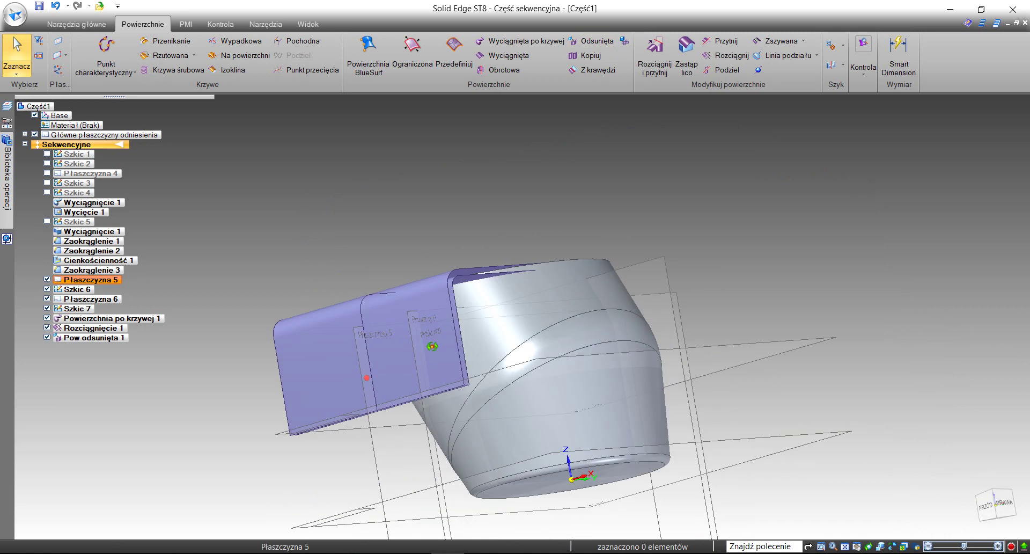
Start defining another reference plane by opening the choice of plane types.
{"action": "middle_click_drag", "start_coordinate": [433, 346], "coordinate": [773, 300]}
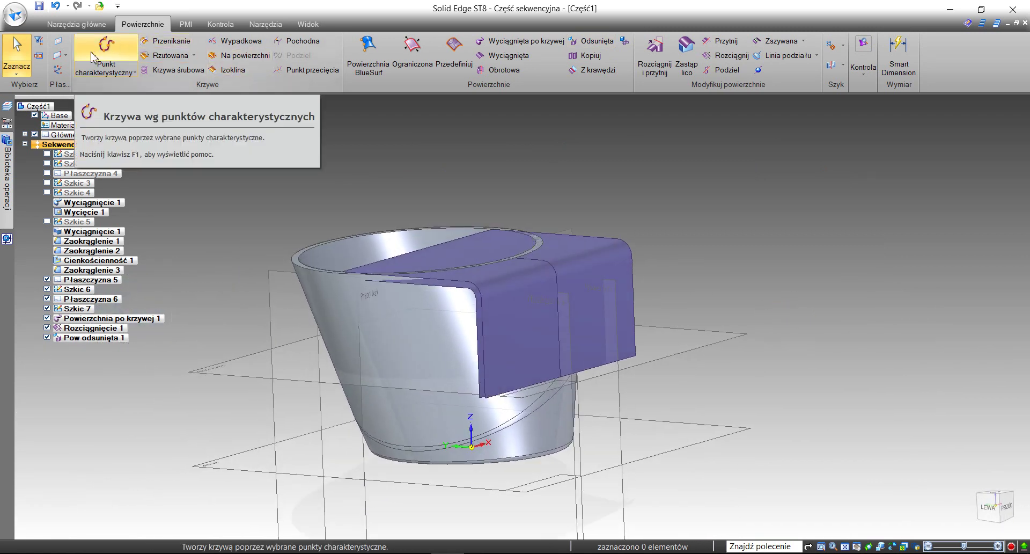
{"action": "left_click", "coordinate": [62, 55]}
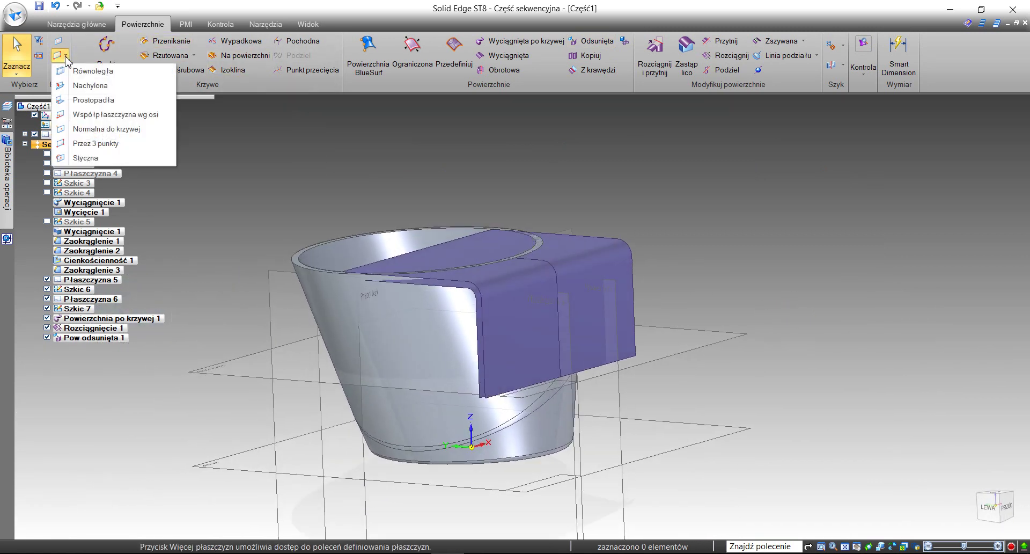
Create a reference plane parallel to the front plane, offset 60 mm towards the handle side of the mug.
{"action": "left_click", "coordinate": [90, 72]}
{"action": "middle_click_drag", "start_coordinate": [161, 300], "coordinate": [199, 309]}
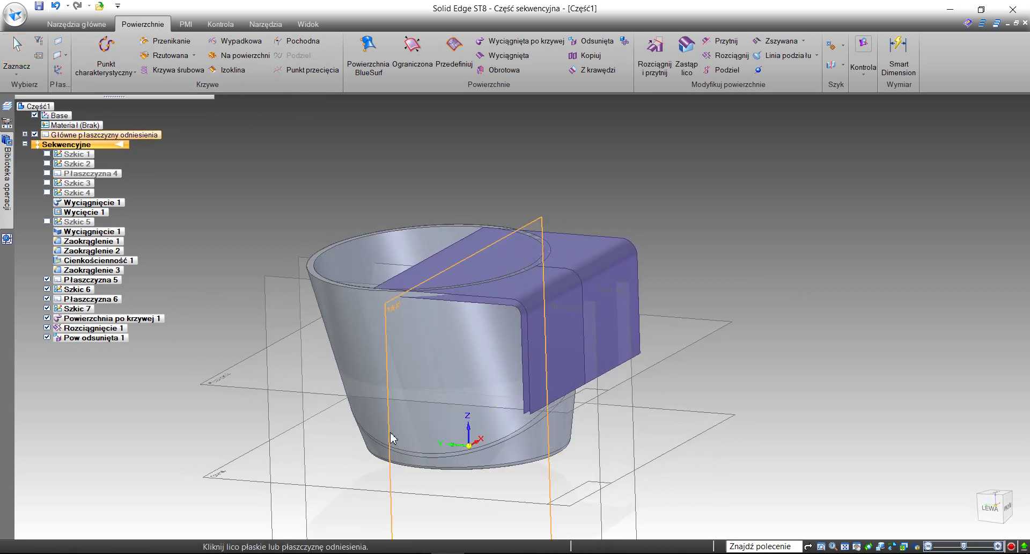
{"action": "left_click", "coordinate": [824, 506]}
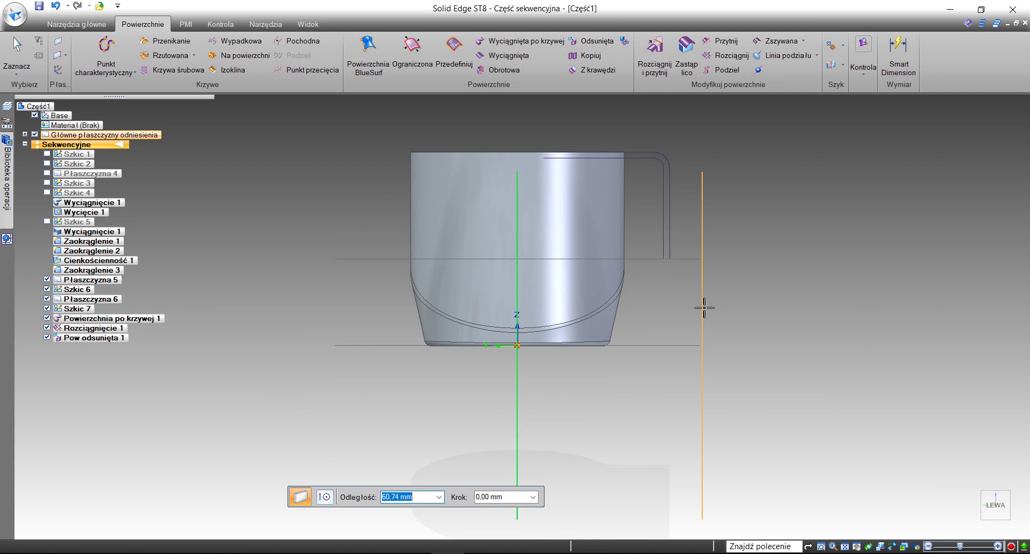
{"action": "key", "text": "Return"}
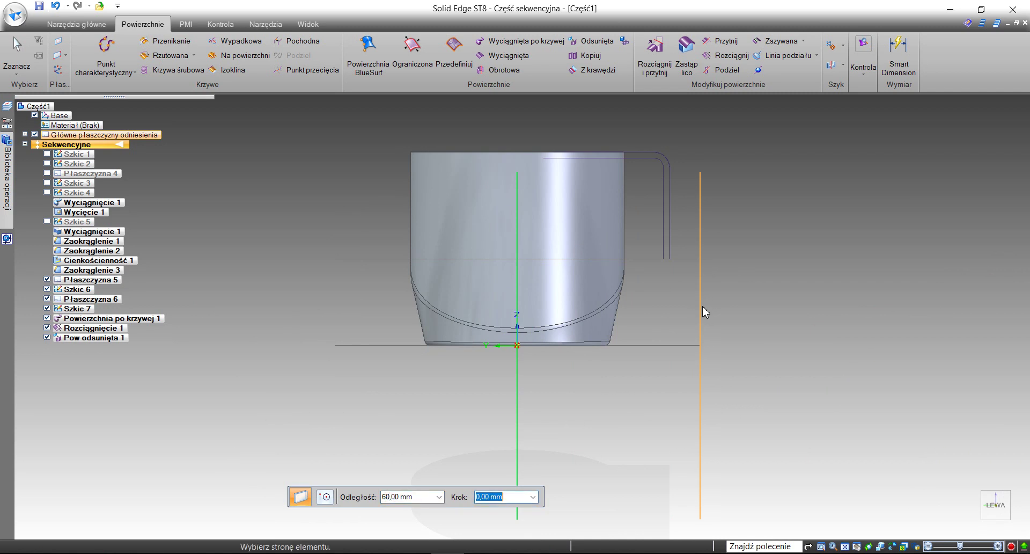
{"action": "left_click", "coordinate": [704, 310]}
{"action": "middle_click_drag", "start_coordinate": [715, 314], "coordinate": [643, 329]}
{"action": "key", "text": "Escape"}
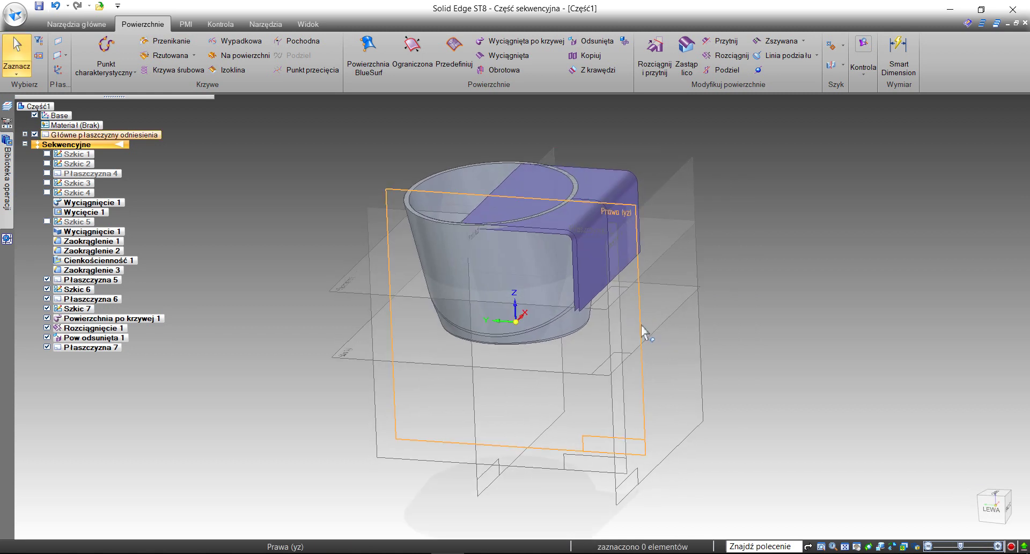
Start a new sketch on the plane offset 60 mm from the front plane.
{"action": "middle_click_drag", "start_coordinate": [715, 278], "coordinate": [663, 272]}
{"action": "left_click", "coordinate": [76, 24]}
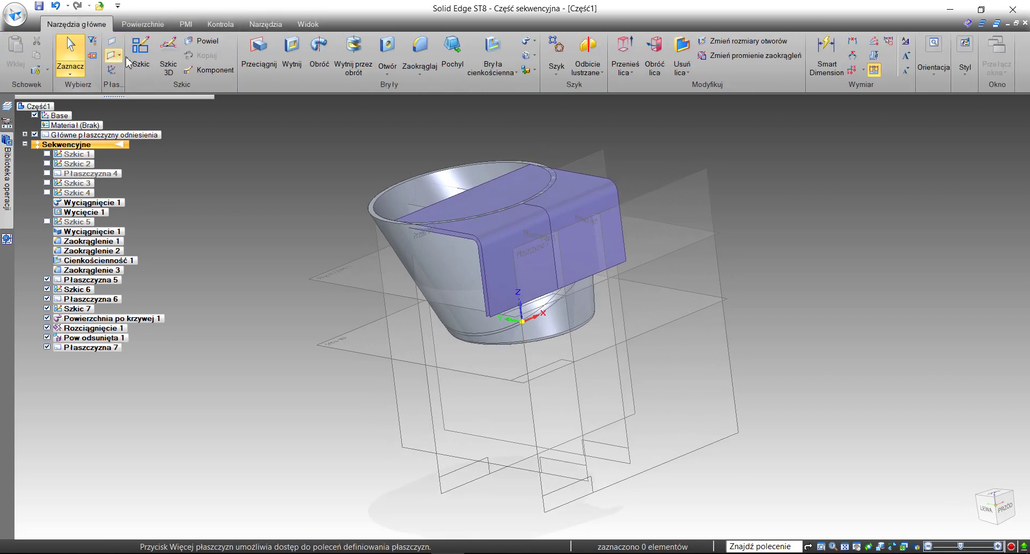
{"action": "left_click", "coordinate": [141, 53]}
{"action": "middle_click_drag", "start_coordinate": [348, 395], "coordinate": [432, 400]}
{"action": "left_click", "coordinate": [696, 206]}
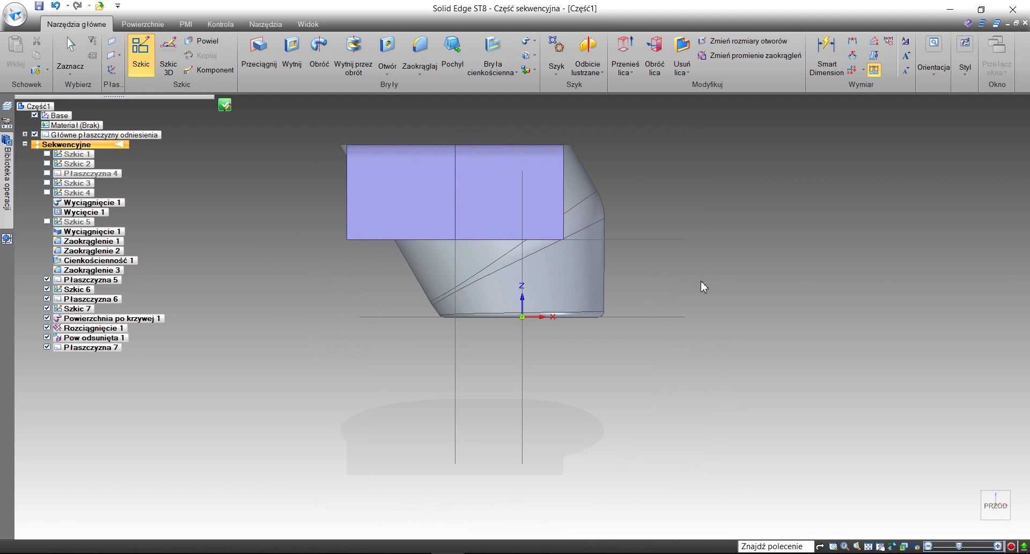
Draw a symmetric horizontal line about 10.6 mm long on the surface's top edge, centred on the vertical middle edge.
{"action": "key", "text": "l"}
{"action": "middle_click_drag", "start_coordinate": [660, 239], "coordinate": [694, 309], "text": "shift"}
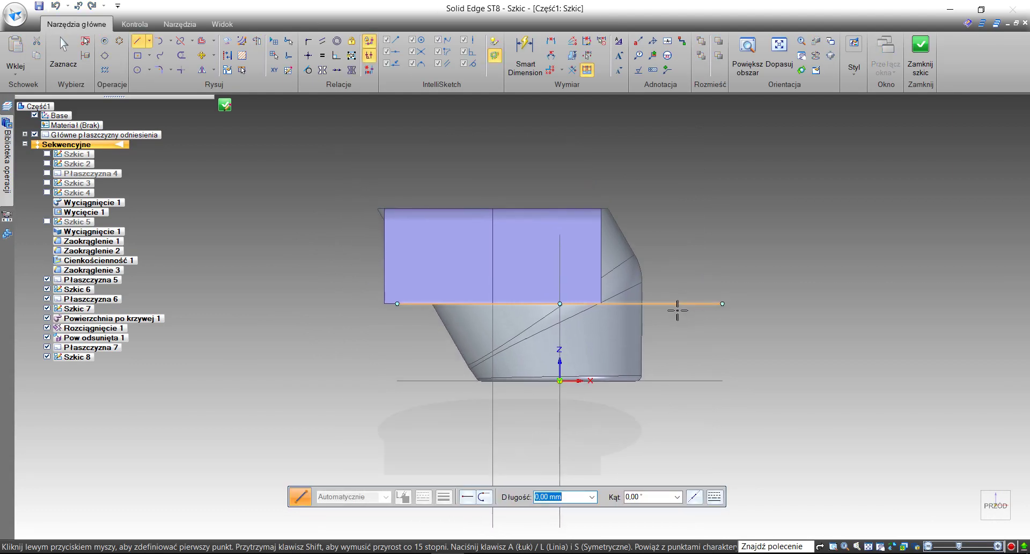
{"action": "scroll", "coordinate": [409, 271], "scroll_direction": "up", "scroll_amount": 5}
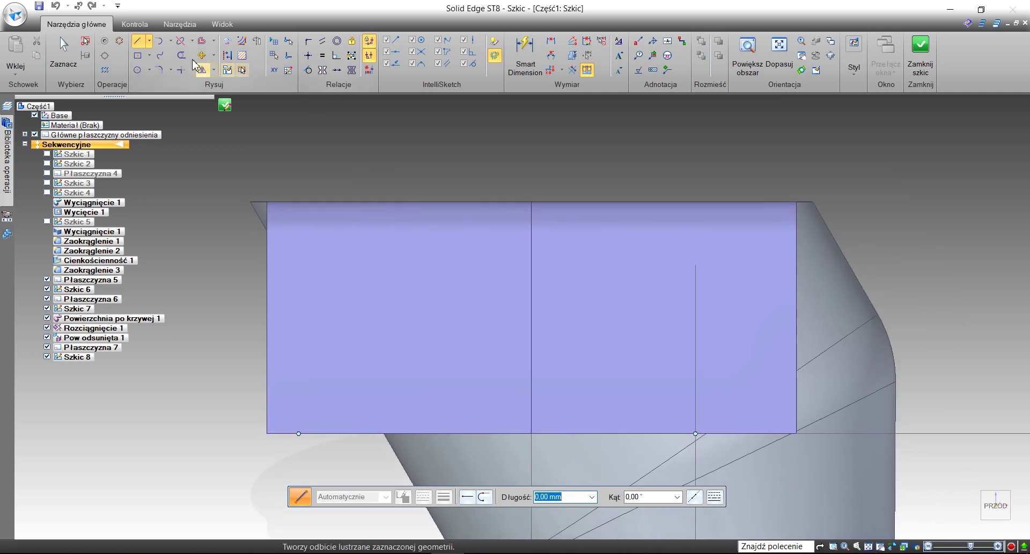
{"action": "scroll", "coordinate": [462, 185], "scroll_direction": "up", "scroll_amount": 1}
{"action": "left_click", "coordinate": [548, 204]}
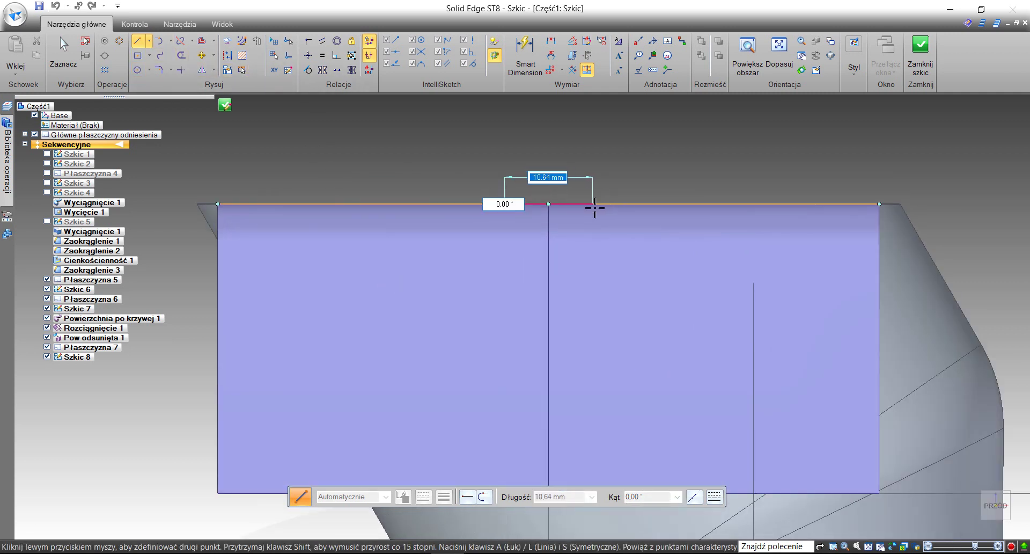
{"action": "left_click", "coordinate": [593, 204]}
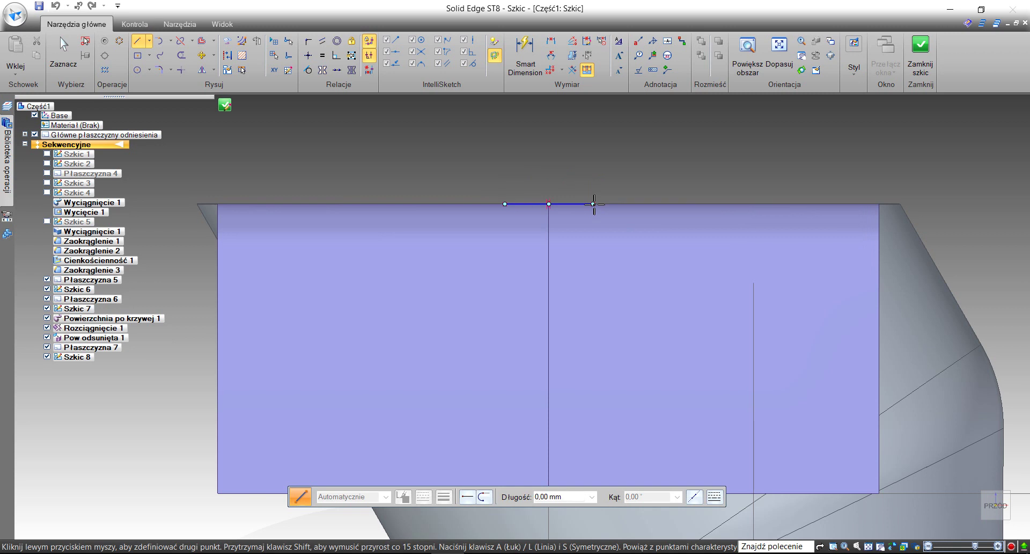
Dimension the short line on the top edge and set its length to 10 mm.
{"action": "right_click", "coordinate": [609, 170]}
{"action": "left_click", "coordinate": [582, 163]}
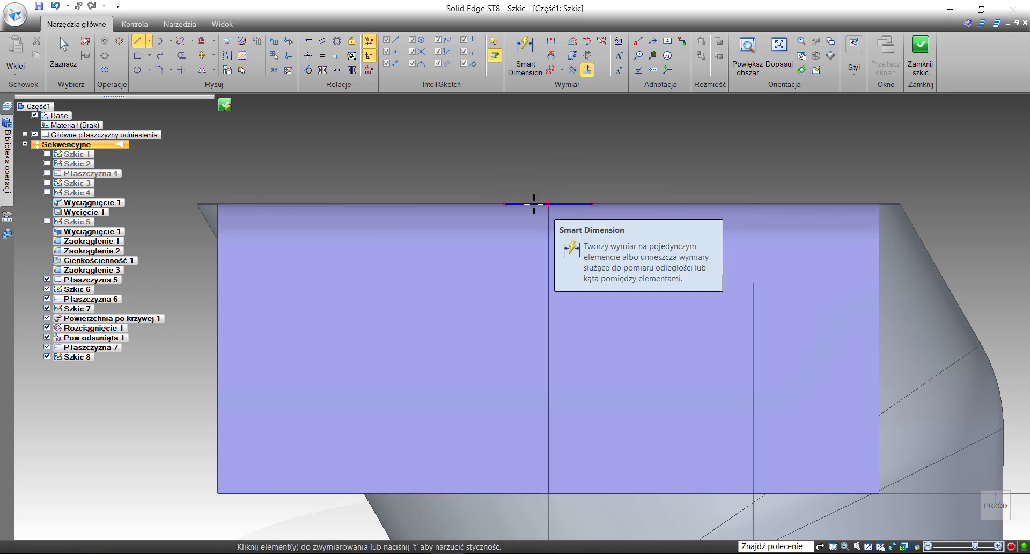
{"action": "left_click", "coordinate": [536, 204]}
{"action": "left_click", "coordinate": [535, 183]}
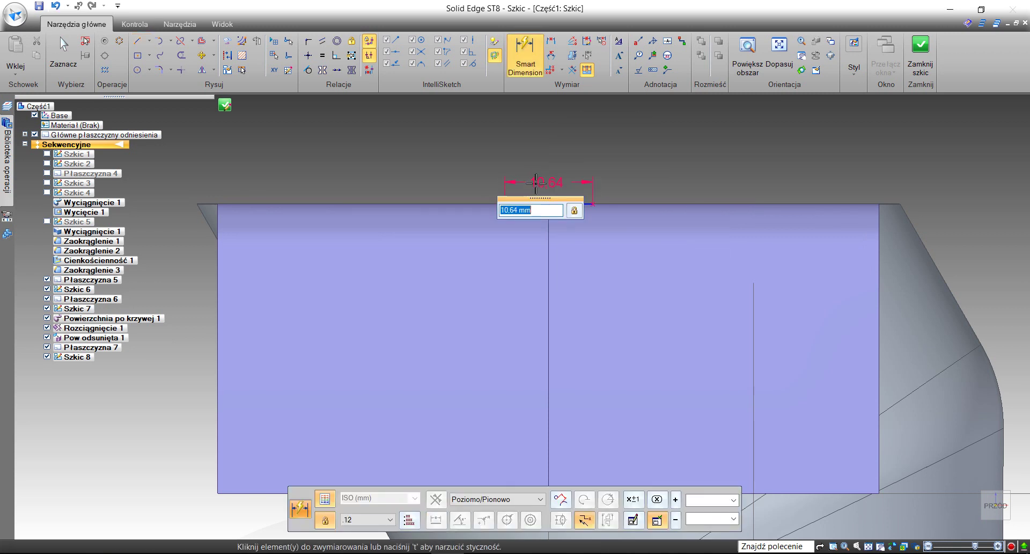
{"action": "type", "text": "10"}
{"action": "key", "text": "Return"}
Try to connect the 10 mm line's midpoint to the upper endpoint of the vertical middle edge.
{"action": "scroll", "coordinate": [541, 192], "scroll_direction": "up", "scroll_amount": 4}
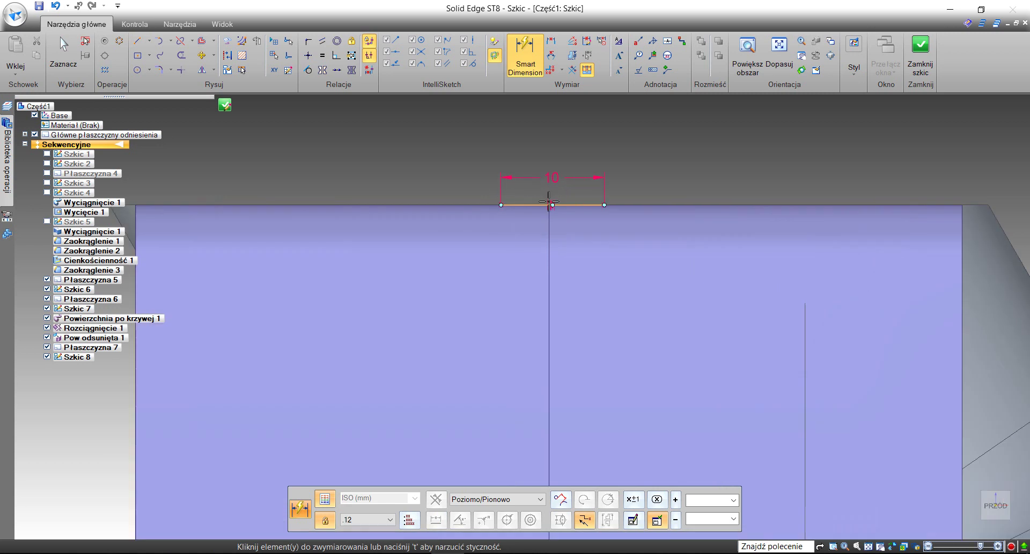
{"action": "right_click", "coordinate": [538, 194]}
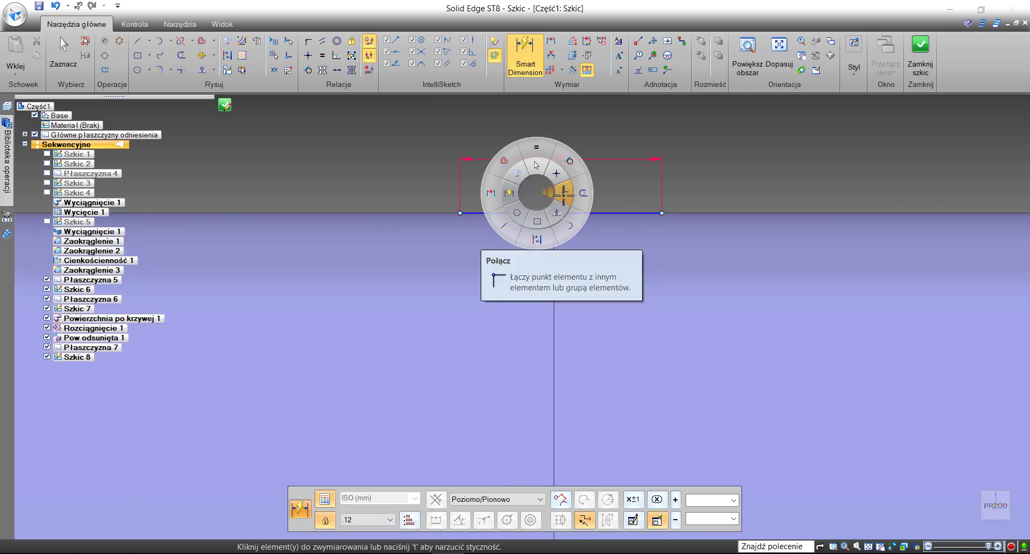
{"action": "left_click", "coordinate": [565, 193]}
{"action": "left_click", "coordinate": [563, 213]}
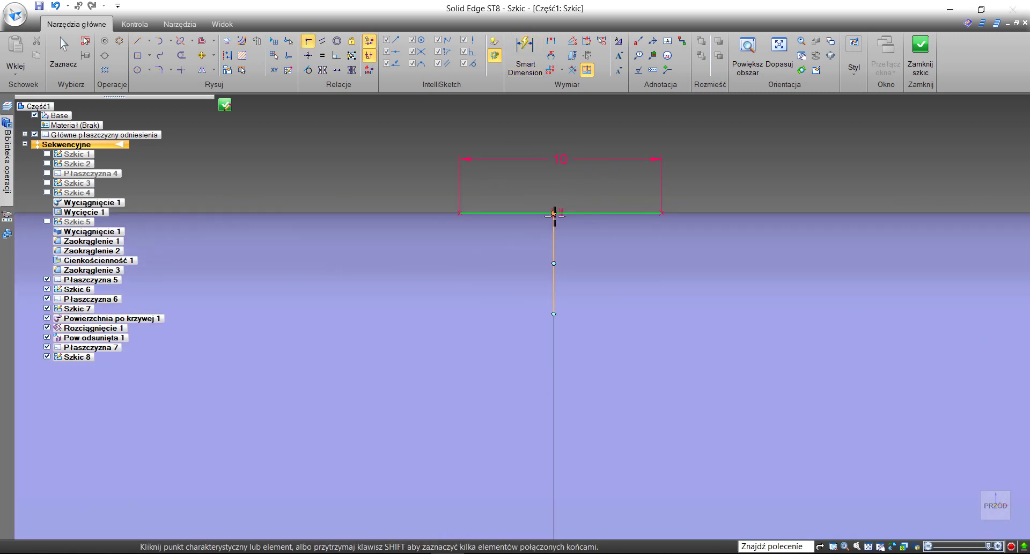
{"action": "left_click", "coordinate": [554, 213]}
{"action": "left_click", "coordinate": [638, 228]}
{"action": "scroll", "coordinate": [570, 223], "scroll_direction": "up", "scroll_amount": 4}
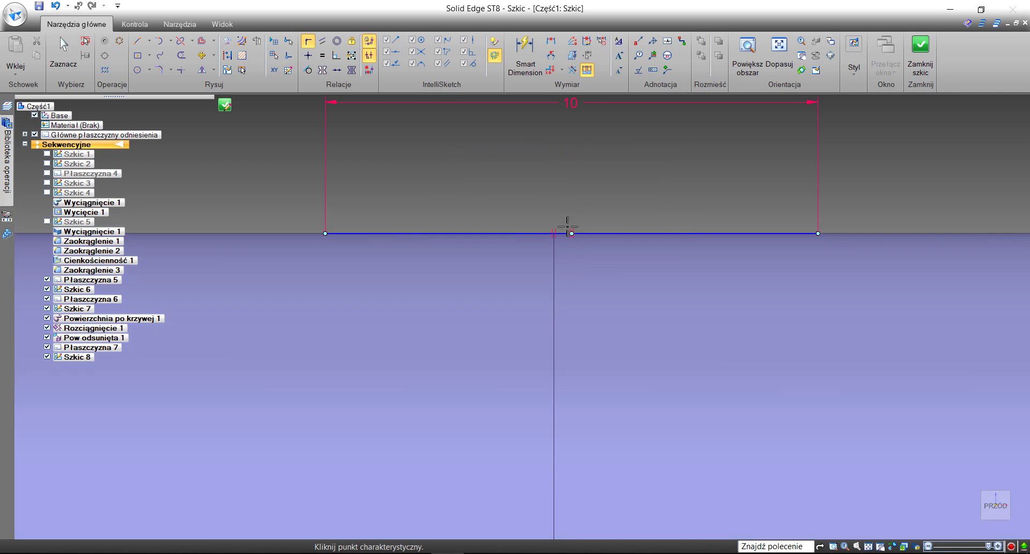
{"action": "left_click", "coordinate": [554, 234]}
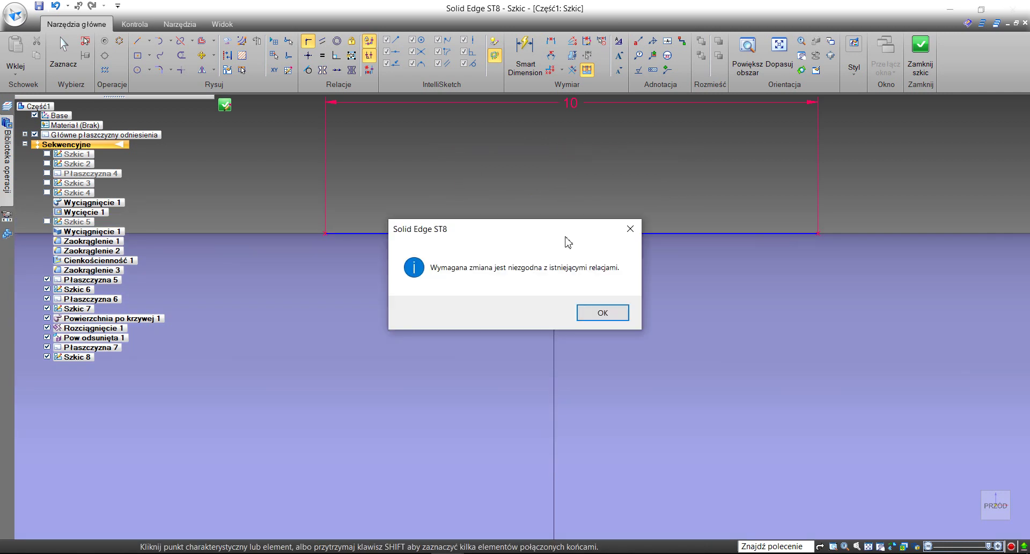
{"action": "left_click", "coordinate": [602, 313]}
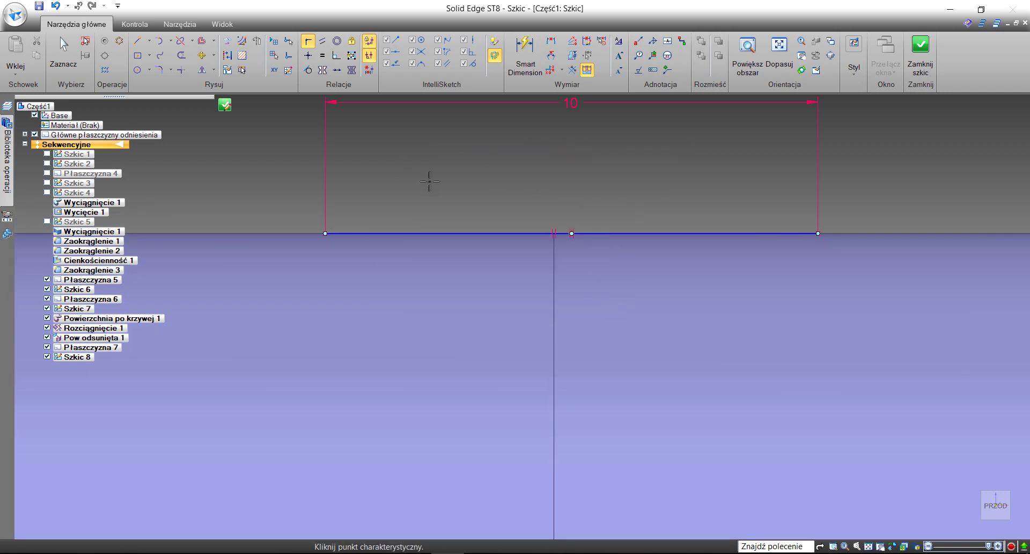
Retry the Connect relation between the line's midpoint and the upper endpoint of the middle edge, picking the midpoint first.
{"action": "left_click", "coordinate": [64, 53]}
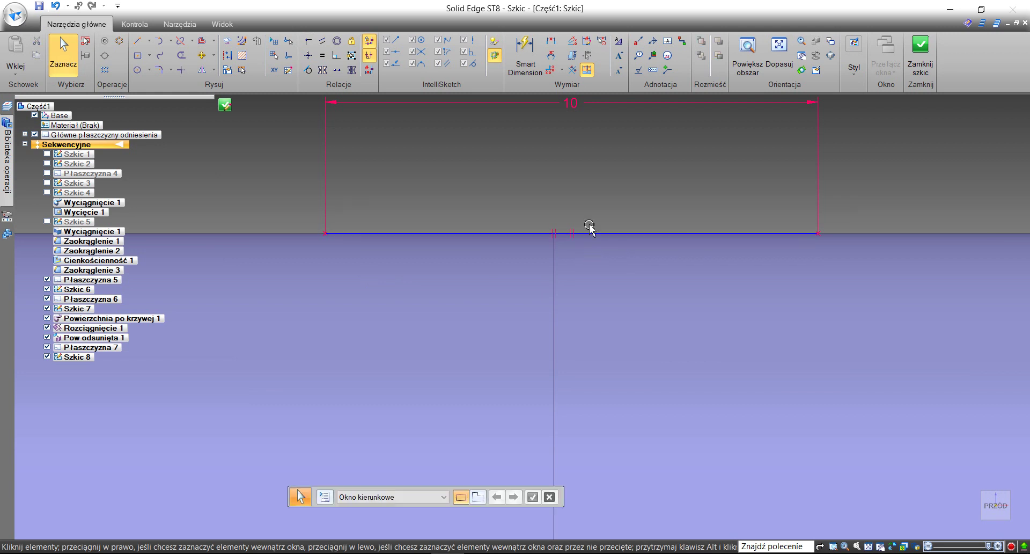
{"action": "right_click", "coordinate": [603, 204]}
{"action": "left_click", "coordinate": [636, 203]}
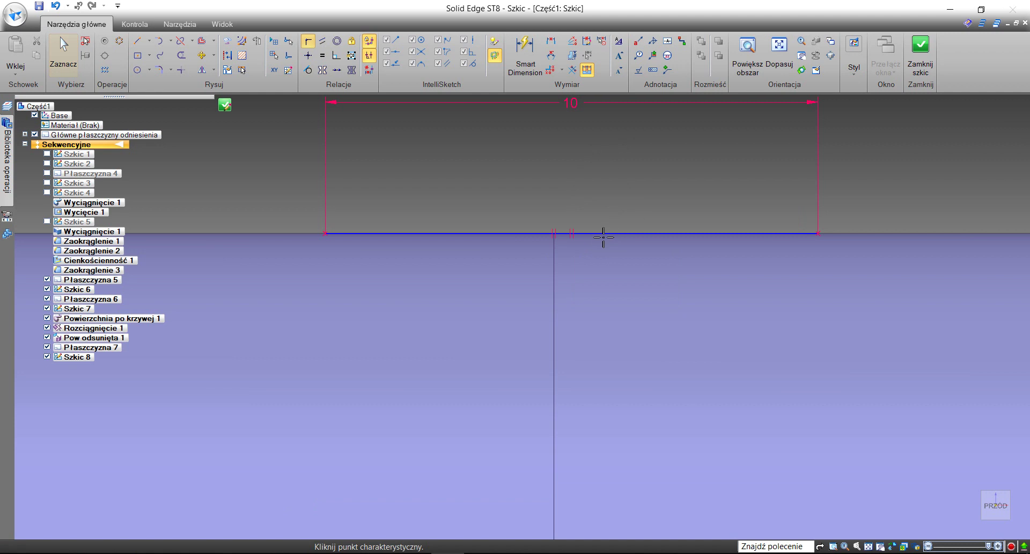
{"action": "left_click", "coordinate": [570, 232]}
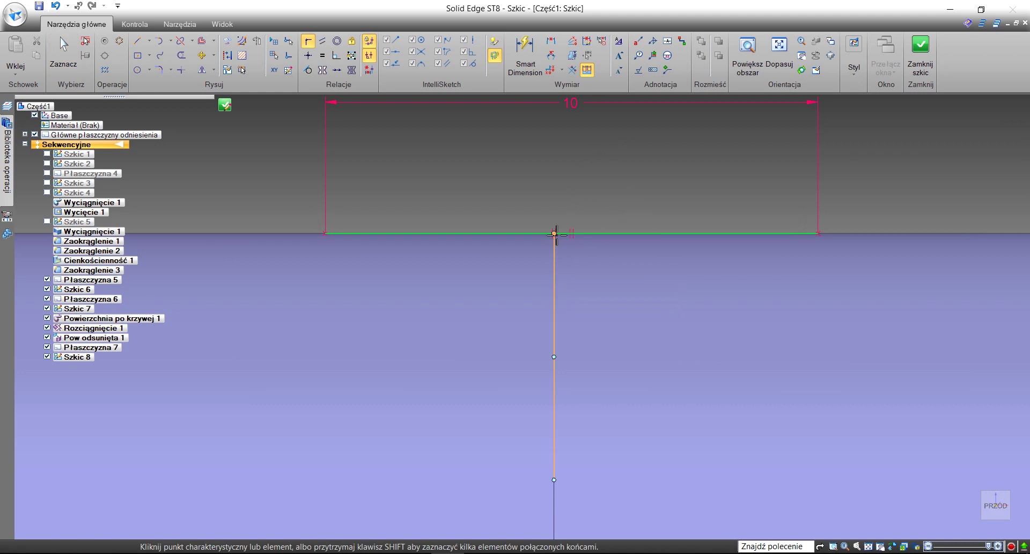
{"action": "left_click", "coordinate": [555, 234]}
{"action": "left_click", "coordinate": [611, 311]}
{"action": "scroll", "coordinate": [651, 329], "scroll_direction": "down", "scroll_amount": 4}
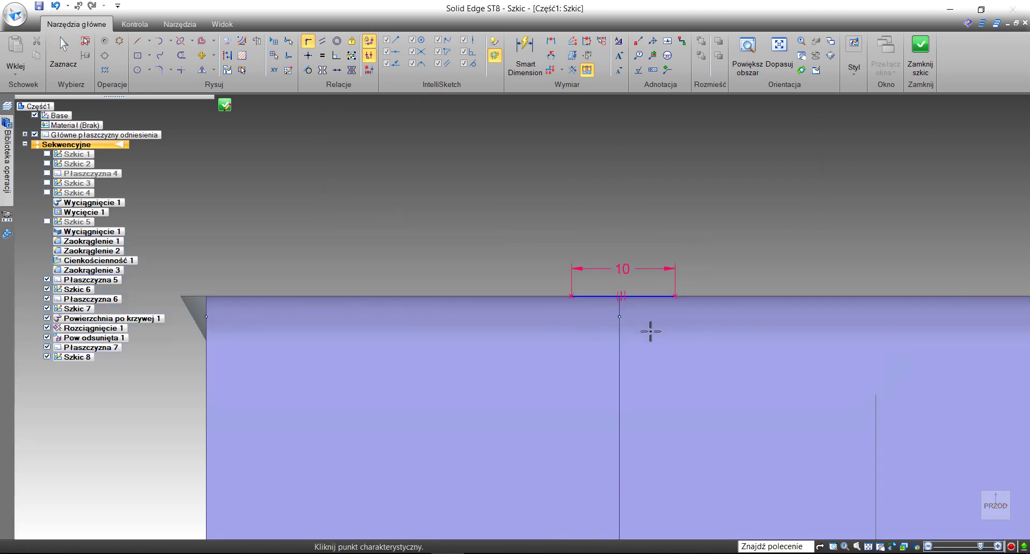
{"action": "middle_click_drag", "start_coordinate": [650, 331], "coordinate": [610, 316], "text": "shift"}
{"action": "scroll", "coordinate": [610, 315], "scroll_direction": "up", "scroll_amount": 4}
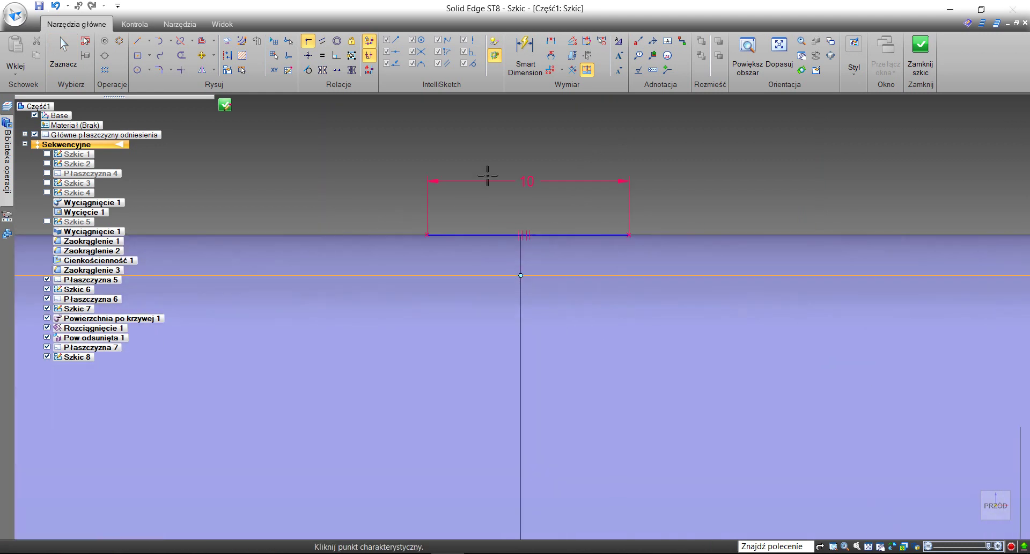
Delete the 10 mm line together with its dimension and relations.
{"action": "left_click", "coordinate": [63, 52]}
{"action": "left_click_drag", "start_coordinate": [369, 144], "coordinate": [655, 259]}
{"action": "key", "text": "Delete"}
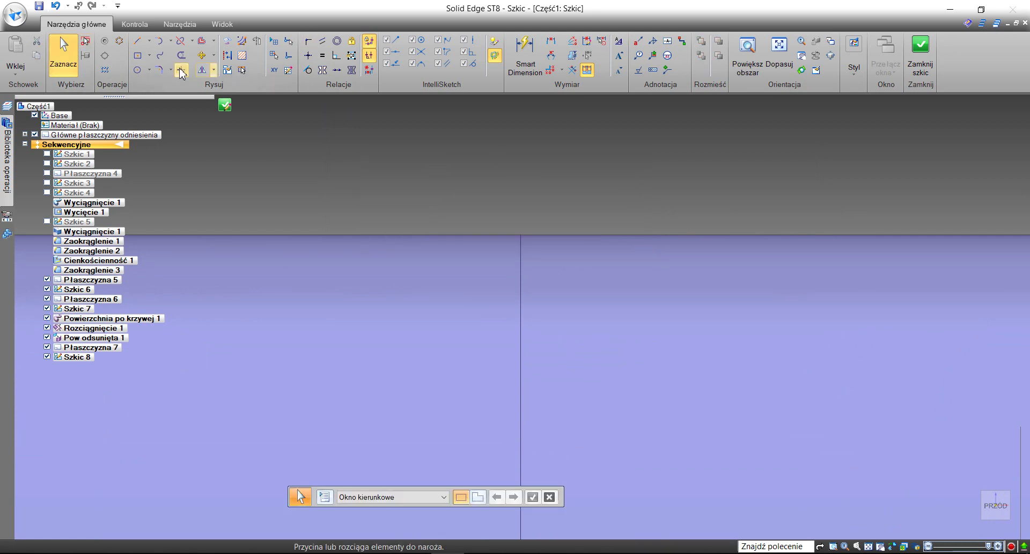
Draw a free horizontal line about 7.2 mm long just above the surface's top edge, near the vertical middle edge.
{"action": "left_click", "coordinate": [138, 43]}
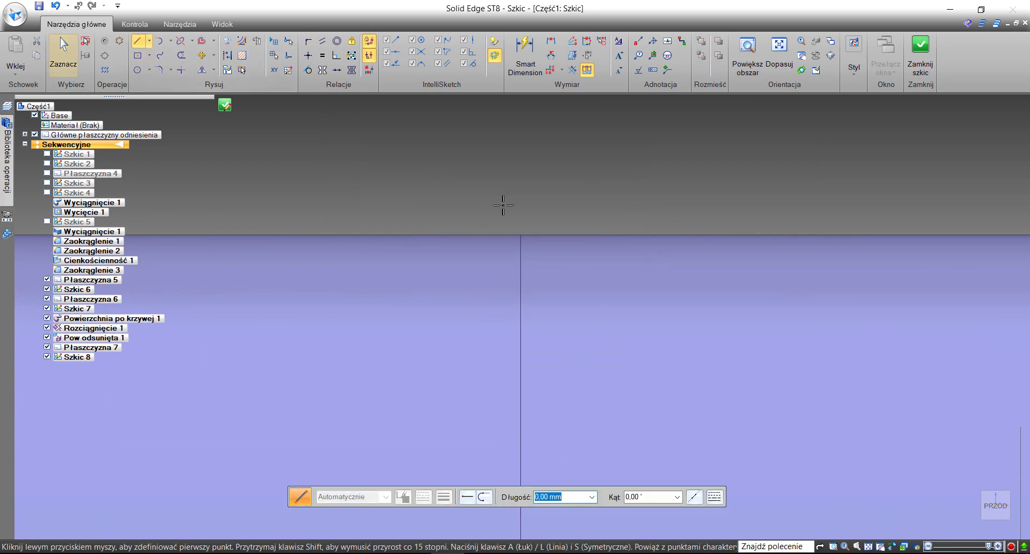
{"action": "left_click", "coordinate": [439, 197]}
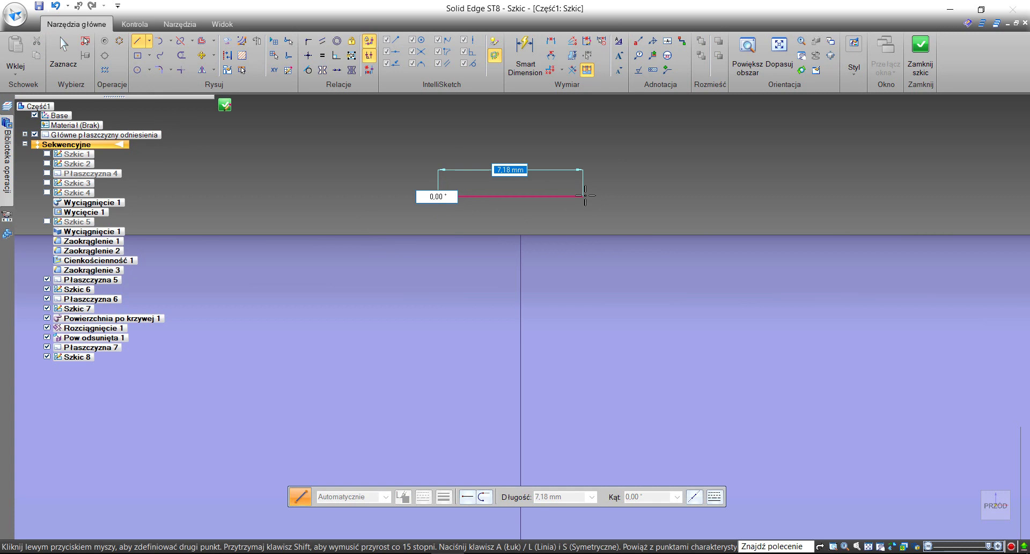
{"action": "left_click", "coordinate": [585, 196]}
{"action": "scroll", "coordinate": [606, 212], "scroll_direction": "down", "scroll_amount": 1}
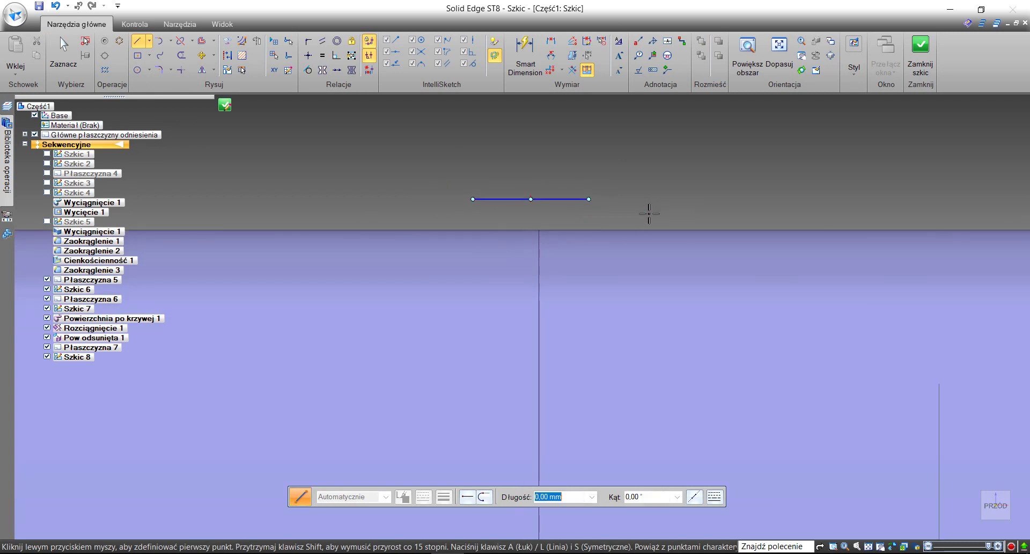
{"action": "scroll", "coordinate": [652, 288], "scroll_direction": "down", "scroll_amount": 3}
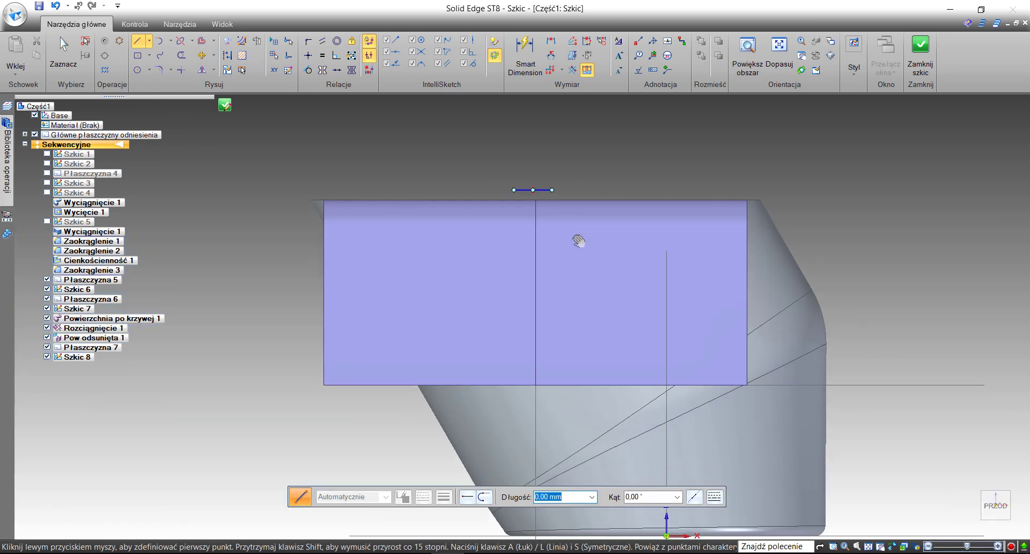
{"action": "scroll", "coordinate": [588, 303], "scroll_direction": "up", "scroll_amount": 5}
{"action": "middle_click_drag", "start_coordinate": [545, 240], "coordinate": [592, 243], "text": "shift"}
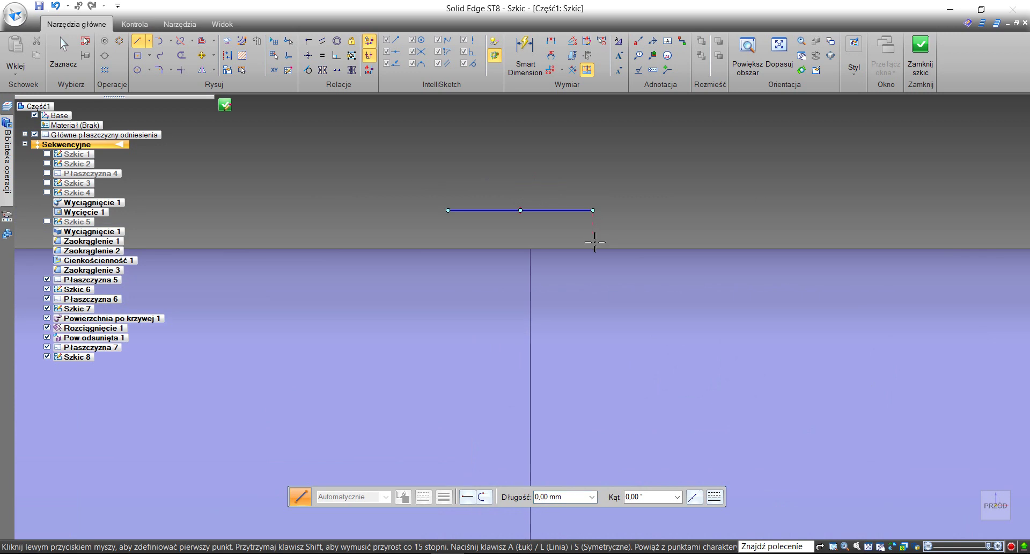
Connect the new line's midpoint to the upper endpoint of the vertical middle edge.
{"action": "right_click", "coordinate": [595, 242]}
{"action": "left_click", "coordinate": [616, 240]}
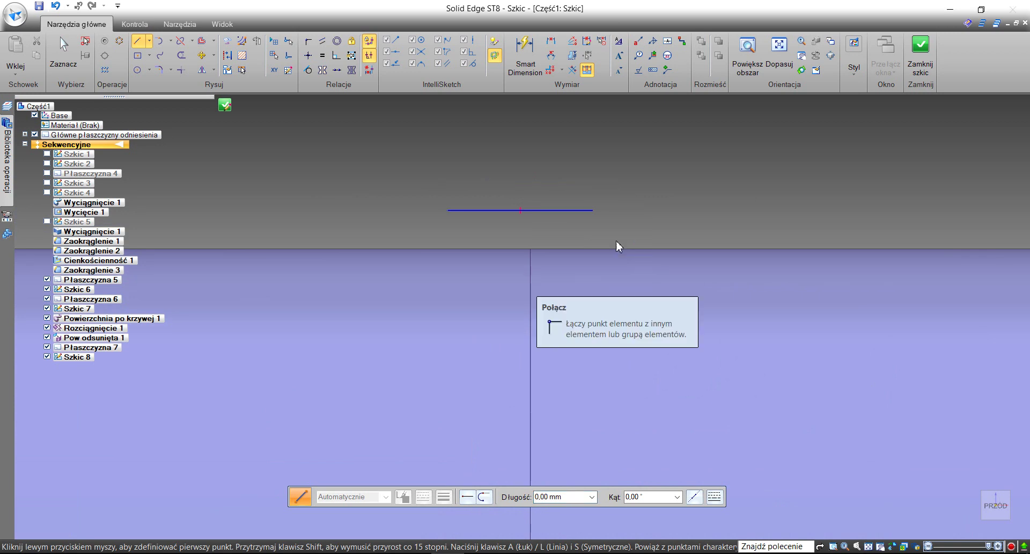
{"action": "left_click", "coordinate": [521, 211]}
{"action": "left_click", "coordinate": [531, 248]}
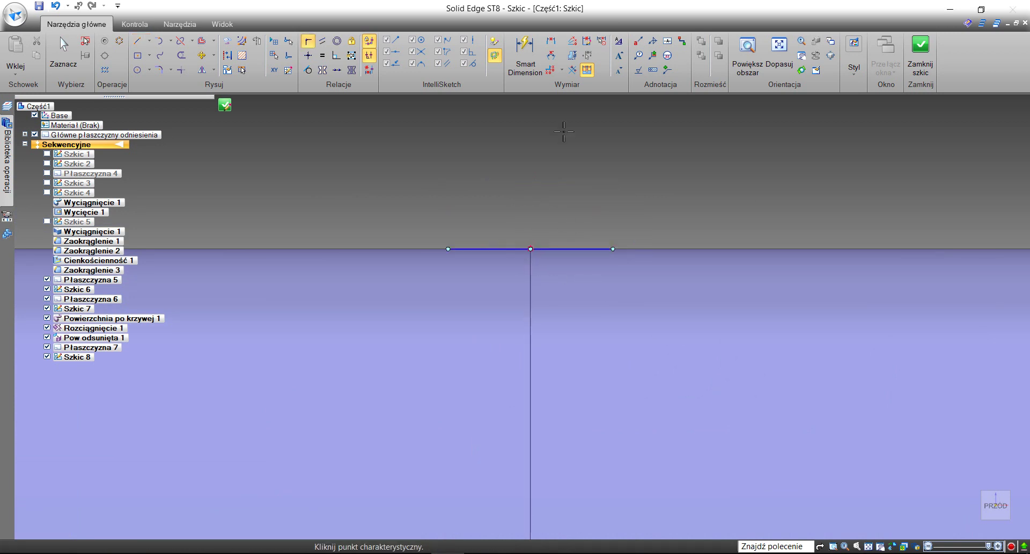
Dimension the centred line and set its length to 10 mm.
{"action": "left_click", "coordinate": [525, 54]}
{"action": "left_click", "coordinate": [504, 248]}
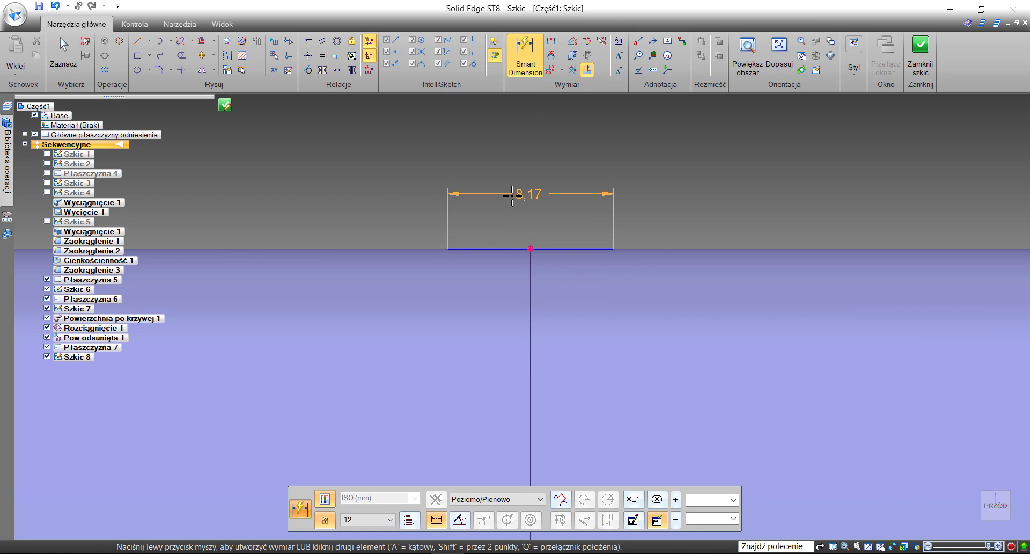
{"action": "left_click", "coordinate": [512, 190]}
{"action": "type", "text": "10"}
{"action": "key", "text": "Return"}
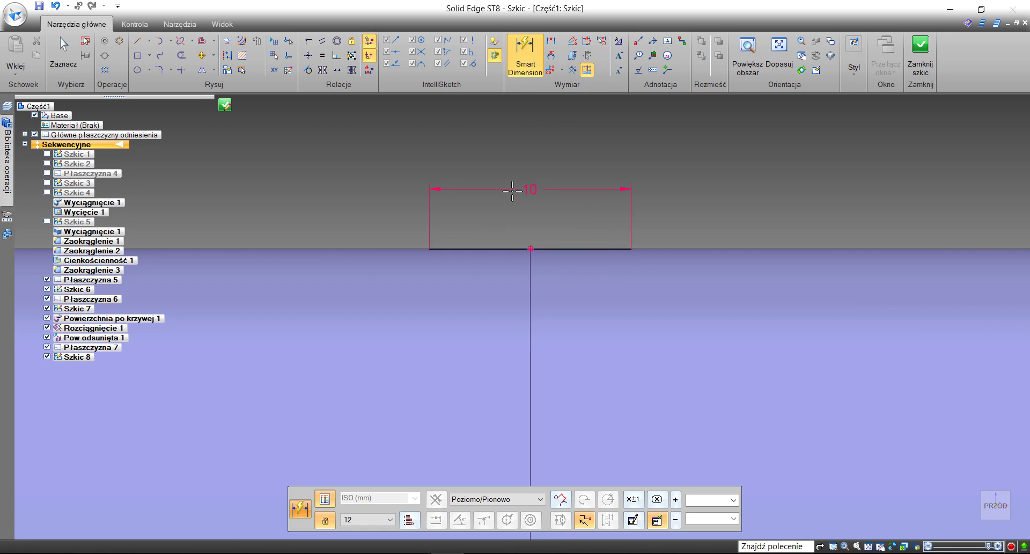
Convert the 10 mm line on the top edge to construction geometry.
{"action": "right_click", "coordinate": [501, 211]}
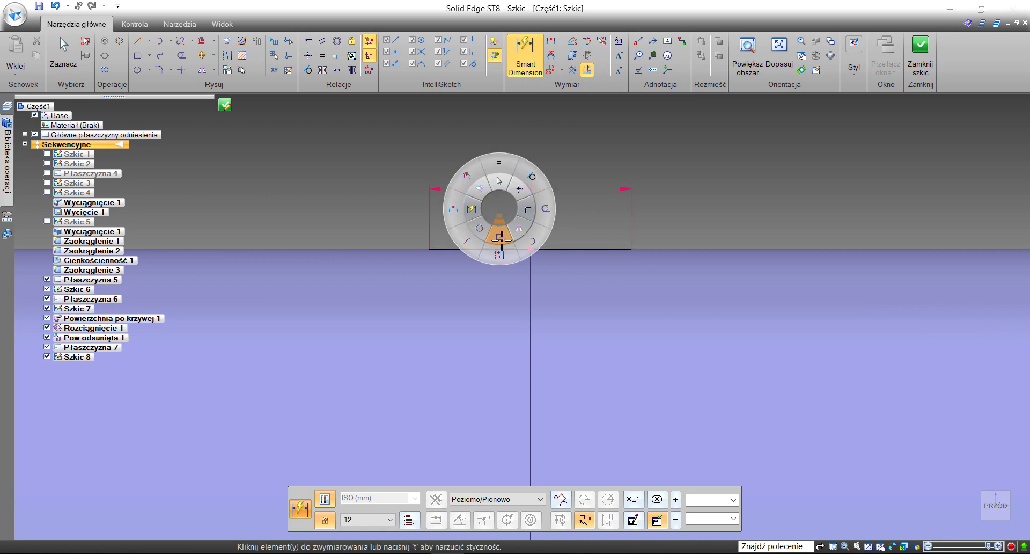
{"action": "left_click", "coordinate": [500, 237]}
{"action": "scroll", "coordinate": [500, 300], "scroll_direction": "down", "scroll_amount": 5}
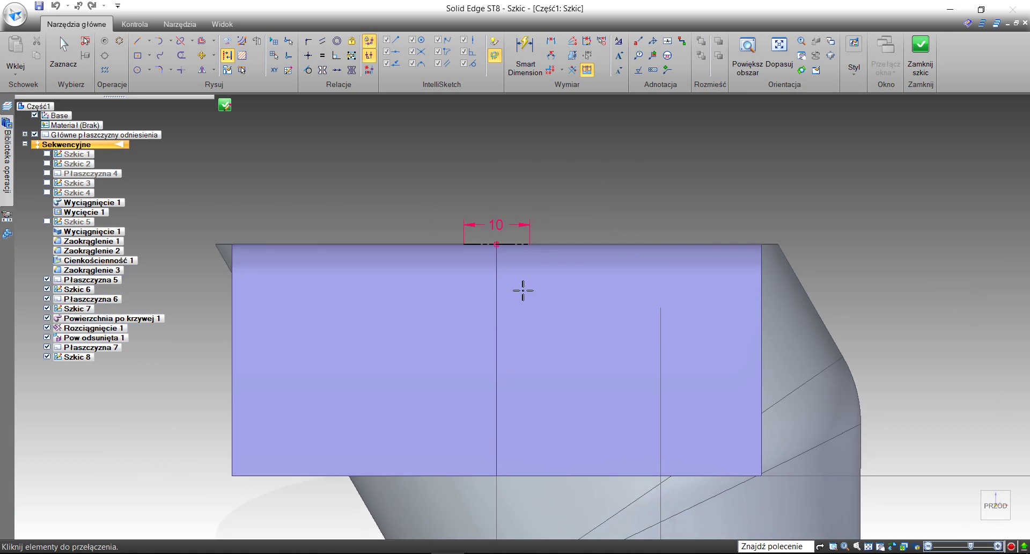
Draw two slanted lines down and to the right from the construction line's ends, about 30 mm and 29 mm long.
{"action": "key", "text": "l"}
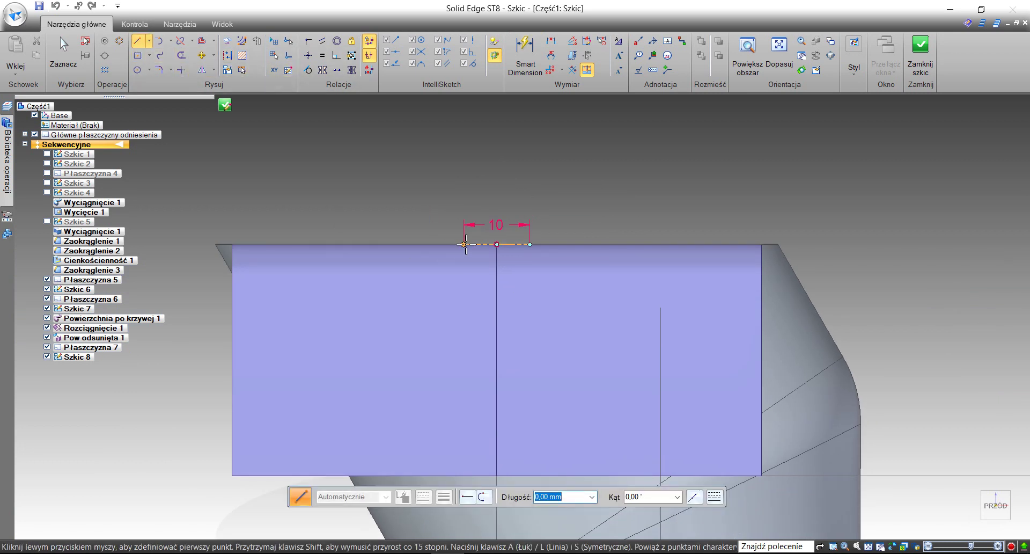
{"action": "left_click", "coordinate": [464, 244]}
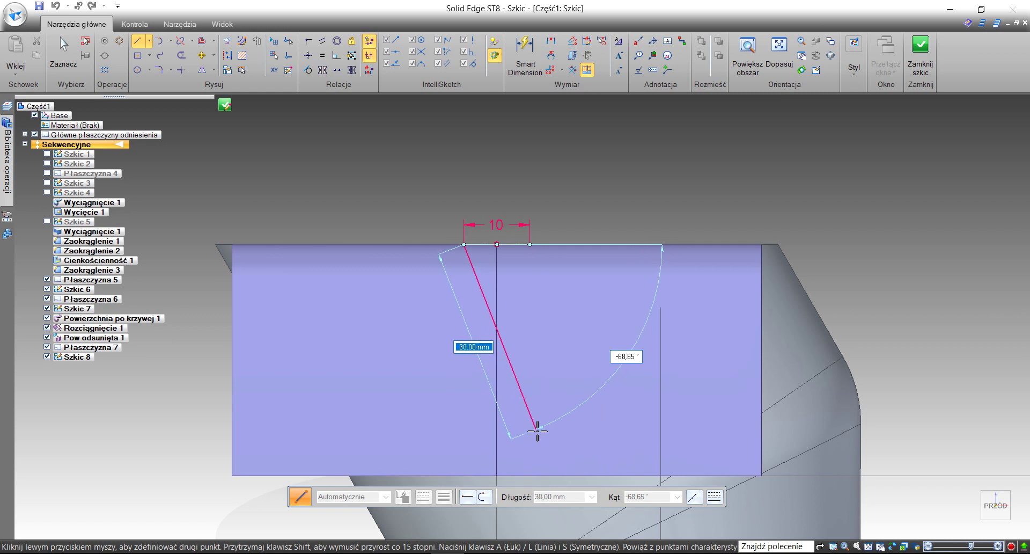
{"action": "left_click", "coordinate": [534, 434]}
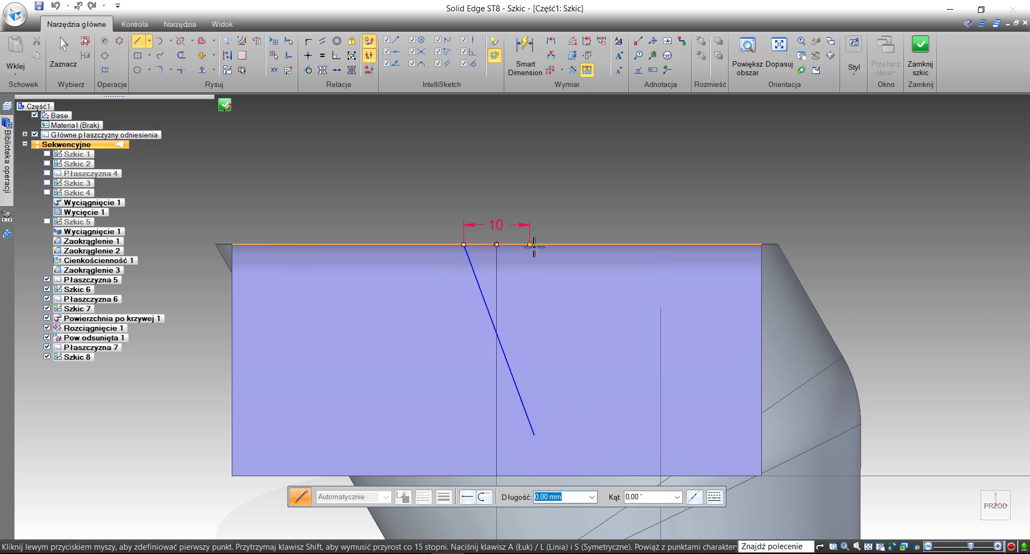
{"action": "left_click", "coordinate": [530, 244]}
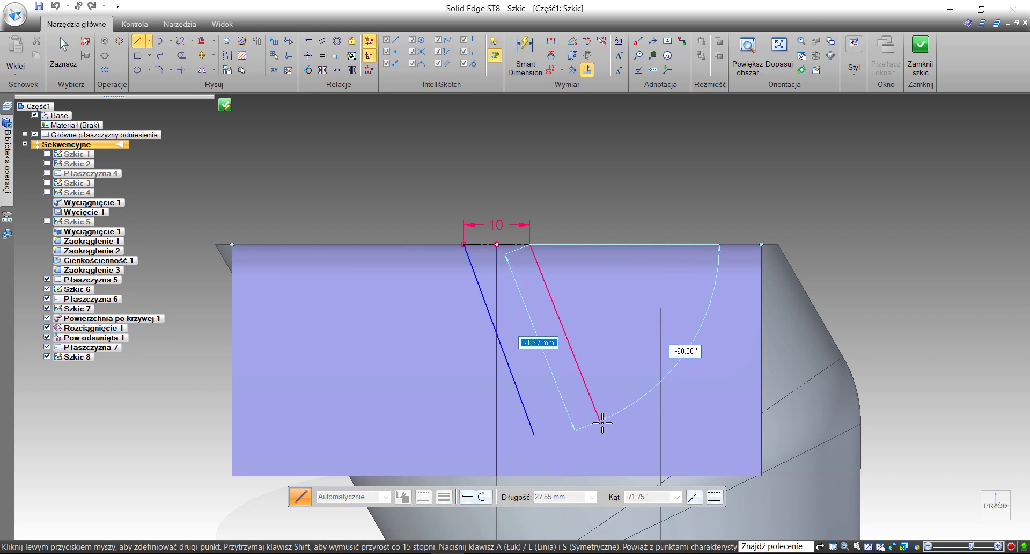
{"action": "left_click", "coordinate": [601, 422]}
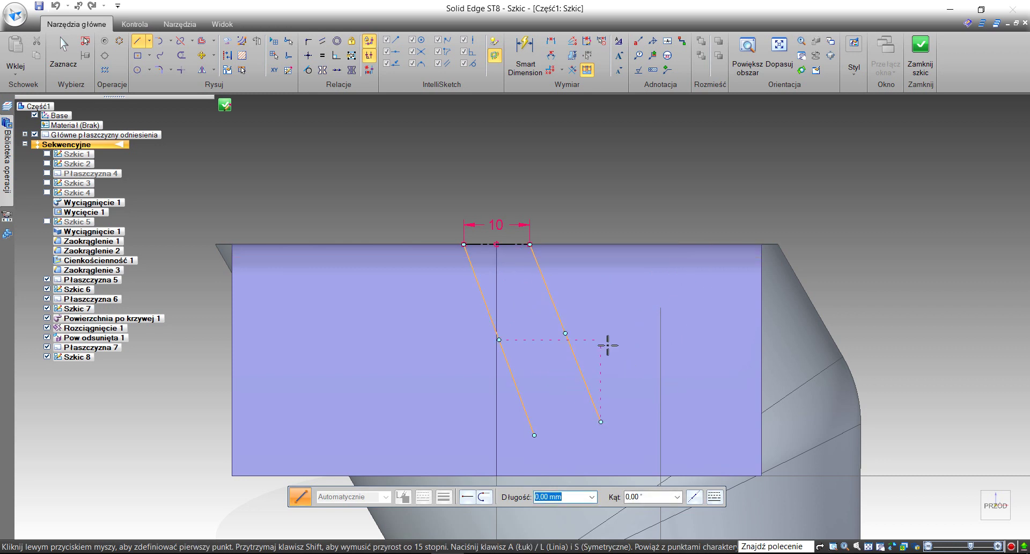
Draw a circle about 9 mm in diameter between the lower ends of the two slanted lines, above the surface's bottom edge.
{"action": "right_click", "coordinate": [610, 349]}
{"action": "left_click", "coordinate": [590, 363]}
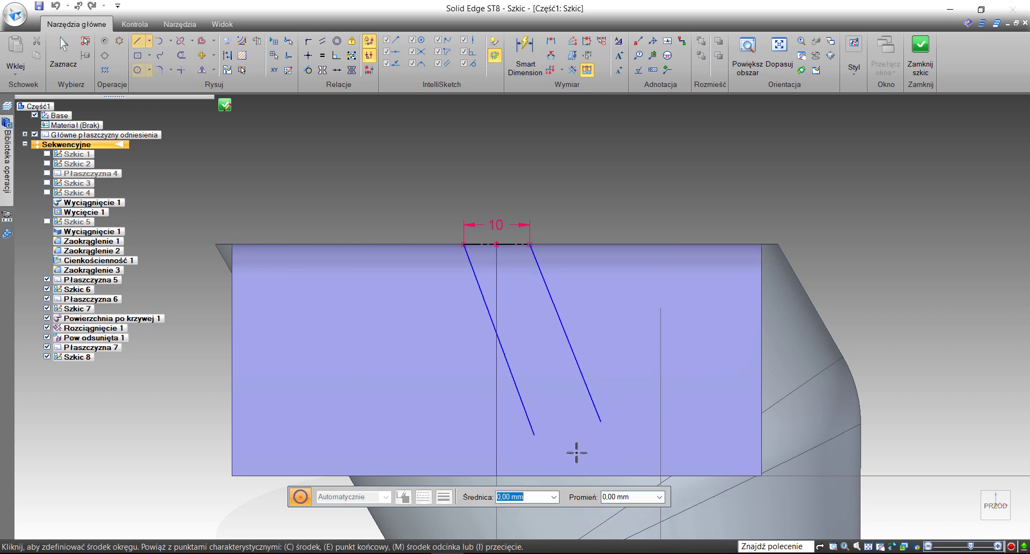
{"action": "left_click", "coordinate": [583, 475]}
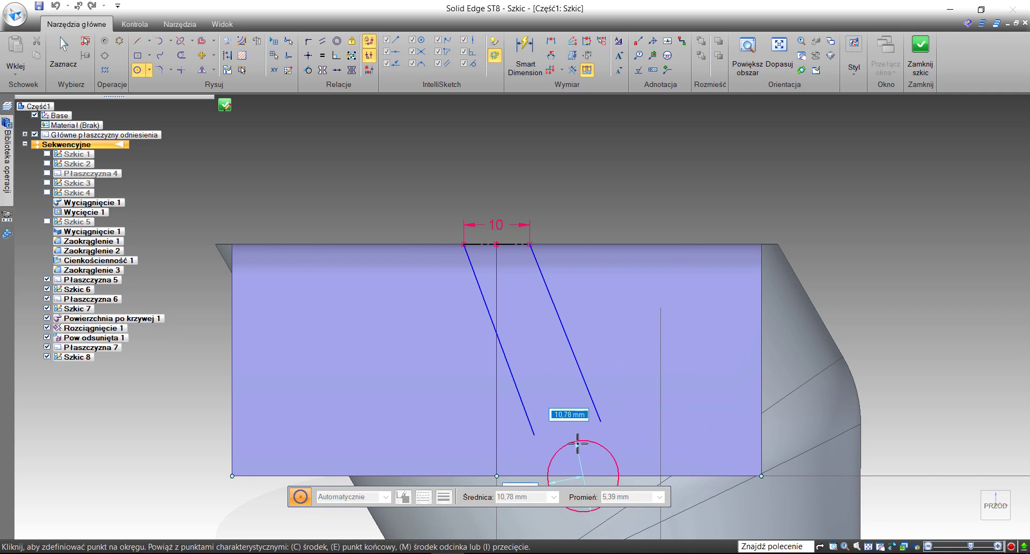
{"action": "key", "text": "Escape"}
{"action": "left_click", "coordinate": [576, 434]}
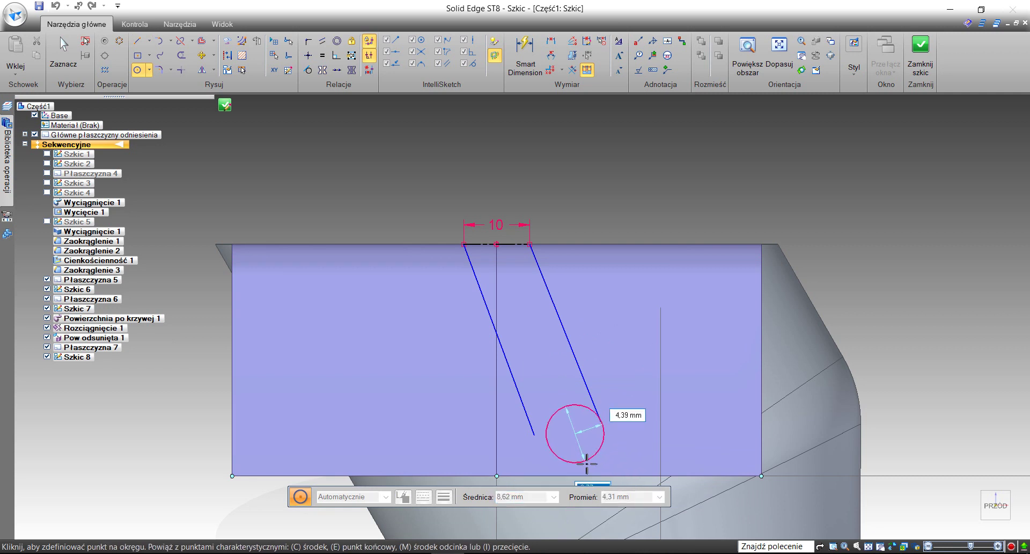
{"action": "left_click", "coordinate": [584, 462]}
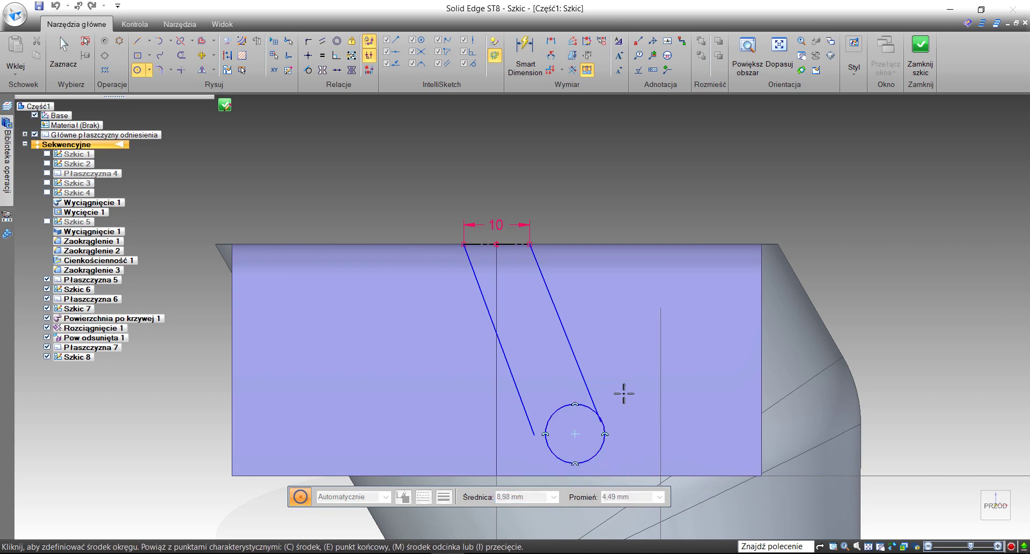
Dimension the angle between the left slanted line and the surface's bottom edge and set it to 59.5°.
{"action": "scroll", "coordinate": [626, 322], "scroll_direction": "up", "scroll_amount": 4}
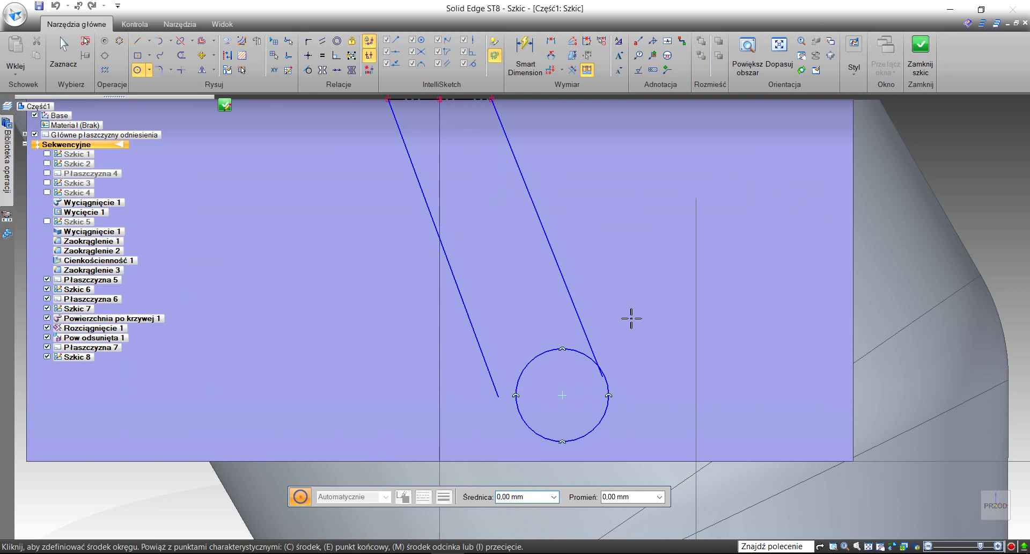
{"action": "middle_click_drag", "start_coordinate": [631, 318], "coordinate": [642, 315], "text": "shift"}
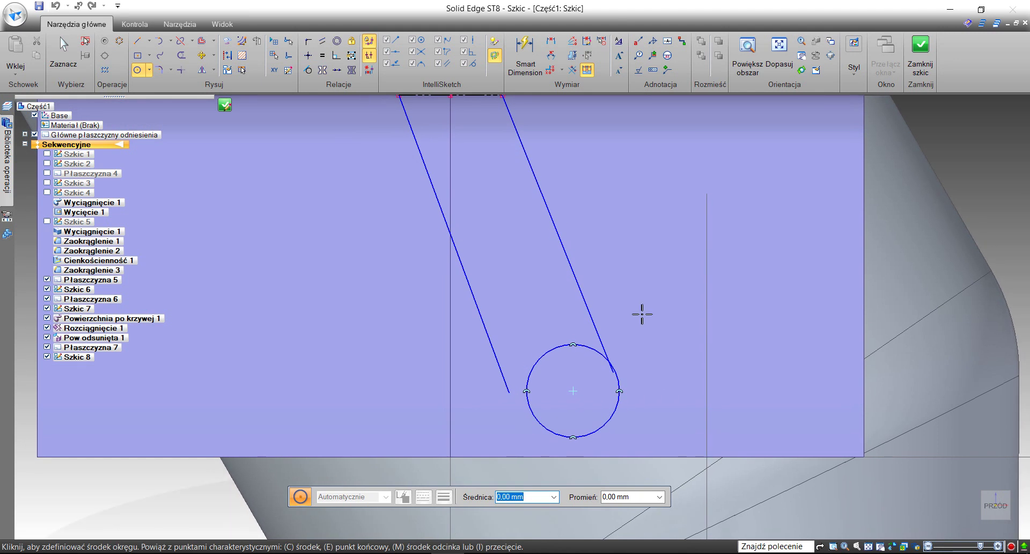
{"action": "left_click", "coordinate": [551, 55]}
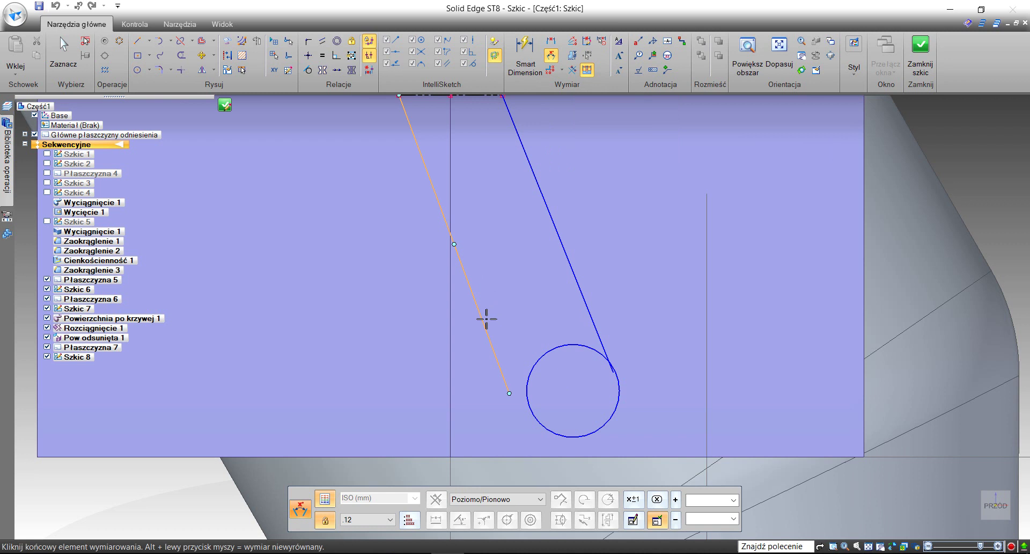
{"action": "left_click", "coordinate": [483, 318]}
{"action": "left_click", "coordinate": [471, 457]}
{"action": "left_click", "coordinate": [396, 374]}
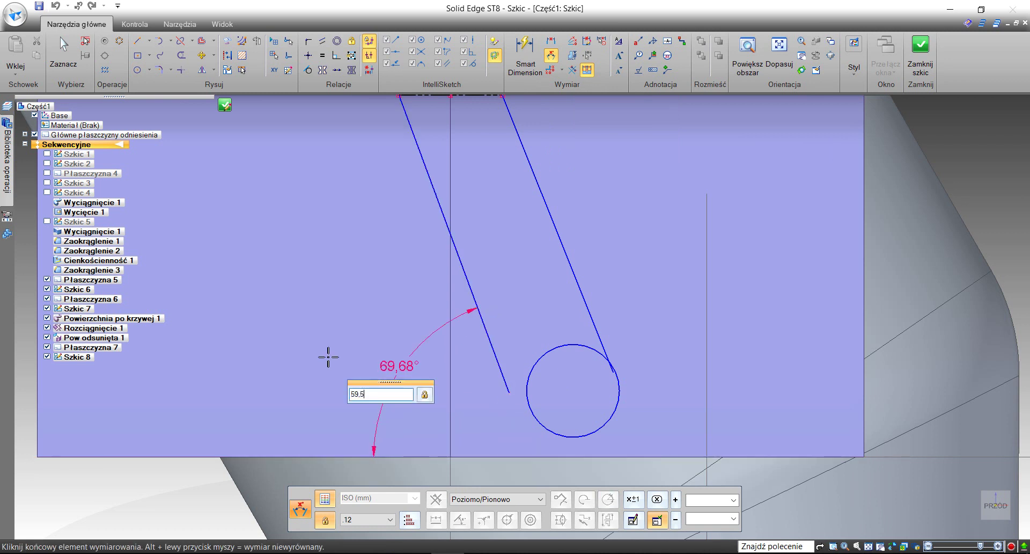
{"action": "key", "text": "Return"}
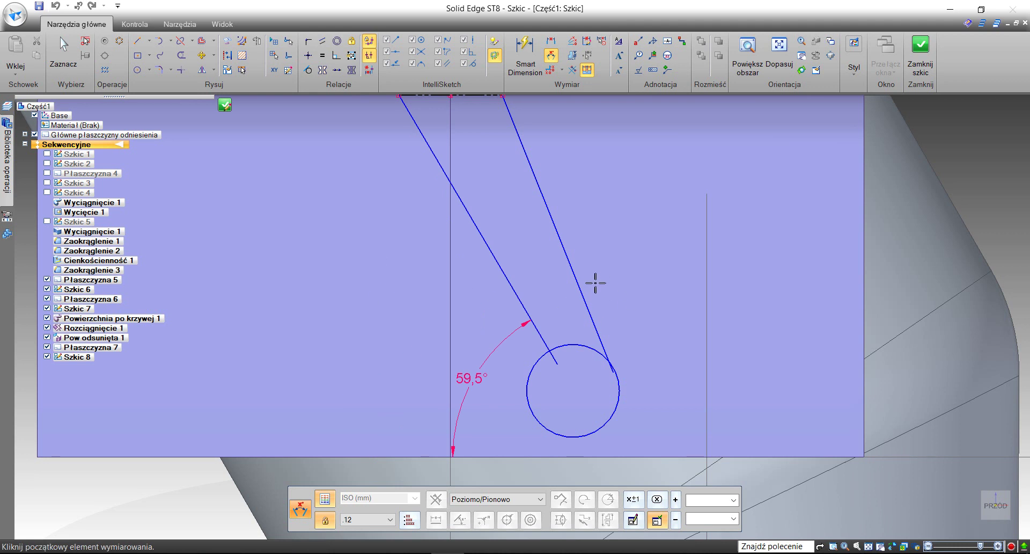
Dimension the angle between the right slanted line and the surface's bottom edge and set it to 60.5°.
{"action": "left_click", "coordinate": [586, 303]}
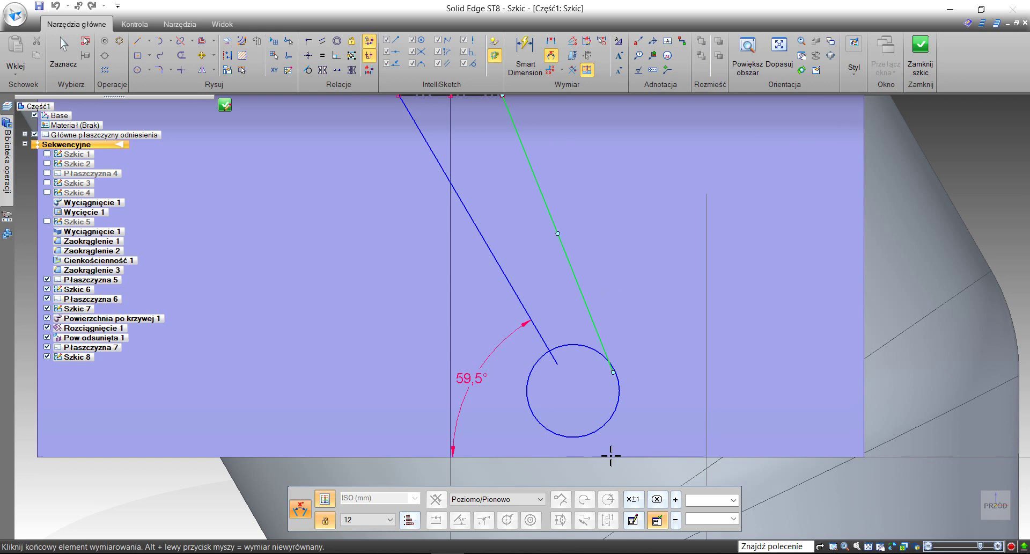
{"action": "left_click", "coordinate": [611, 457]}
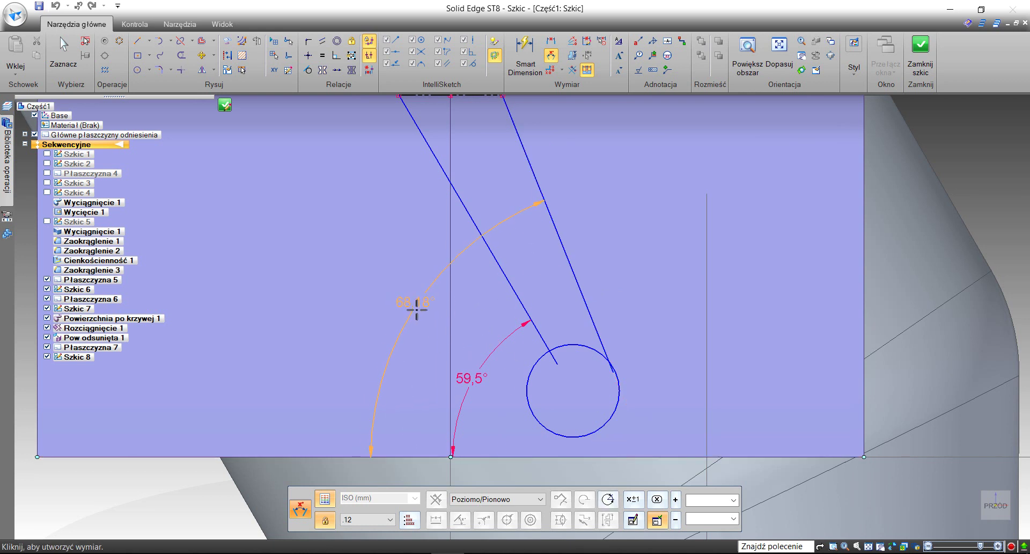
{"action": "left_click", "coordinate": [416, 310]}
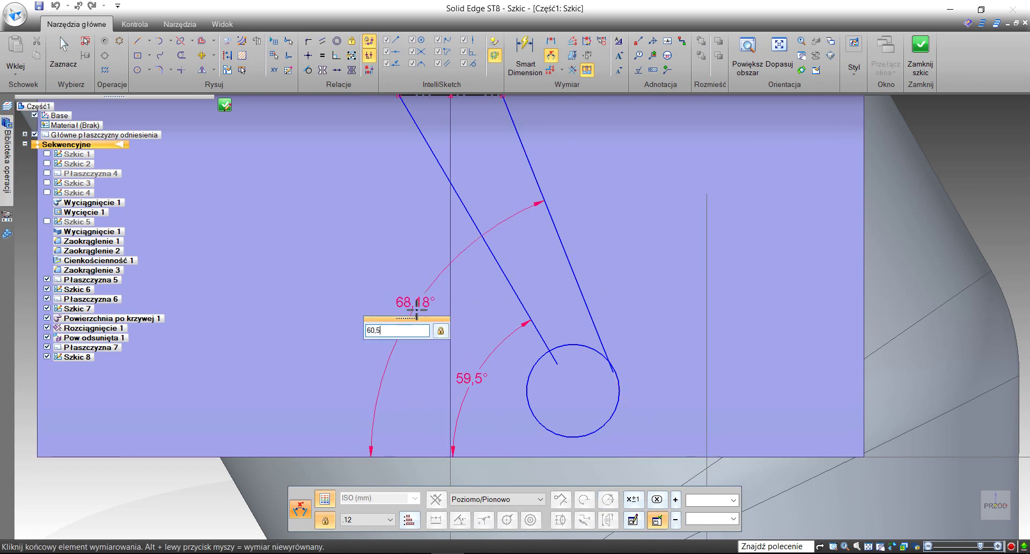
{"action": "type", "text": "60,5"}
{"action": "key", "text": "Return"}
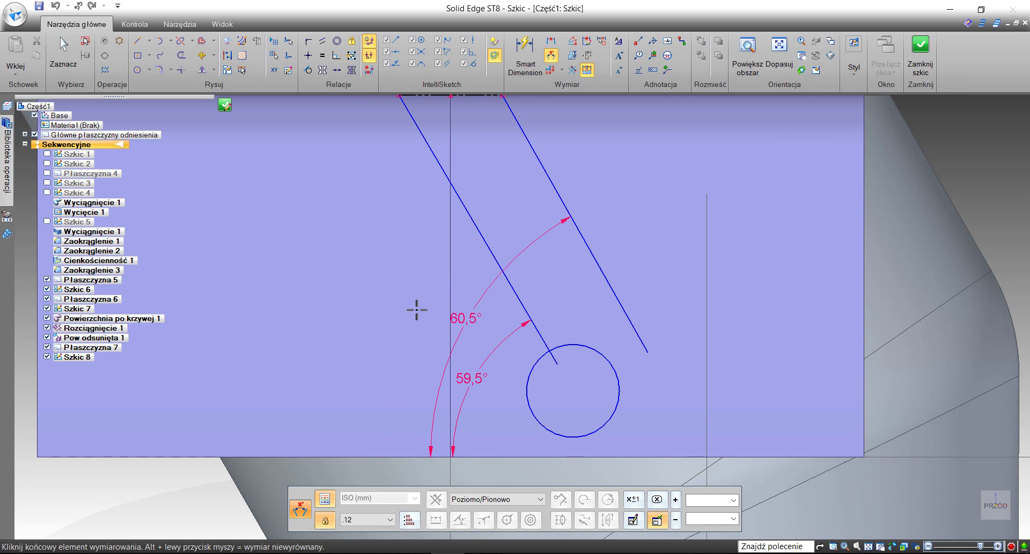
Connect the circle's lowest point to the surface's bottom edge.
{"action": "mouse_move", "coordinate": [650, 325]}
{"action": "middle_mouse_down", "text": "shift"}
{"action": "mouse_move", "coordinate": [598, 272]}
{"action": "mouse_move", "coordinate": [601, 258]}
{"action": "middle_mouse_up", "text": "shift"}
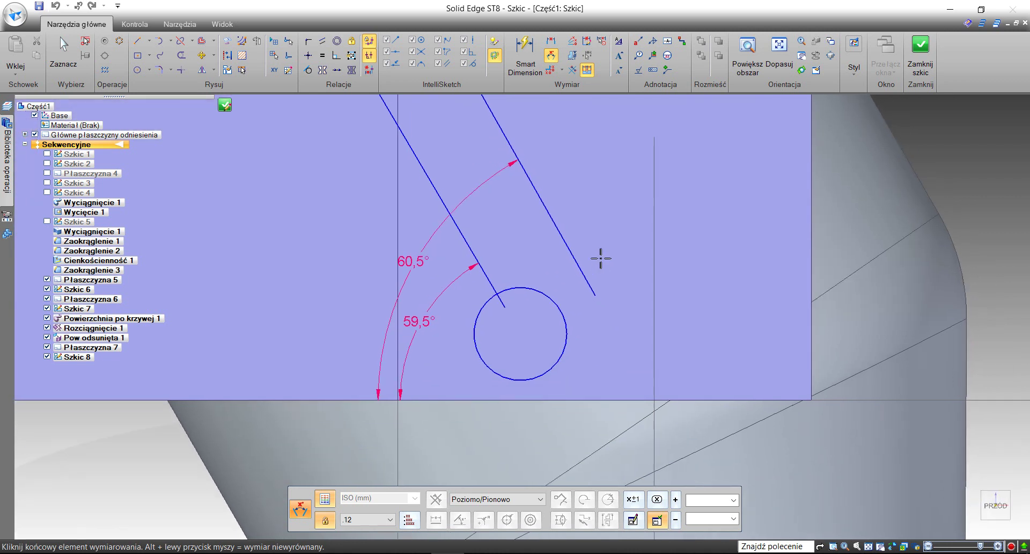
{"action": "right_click", "coordinate": [601, 258]}
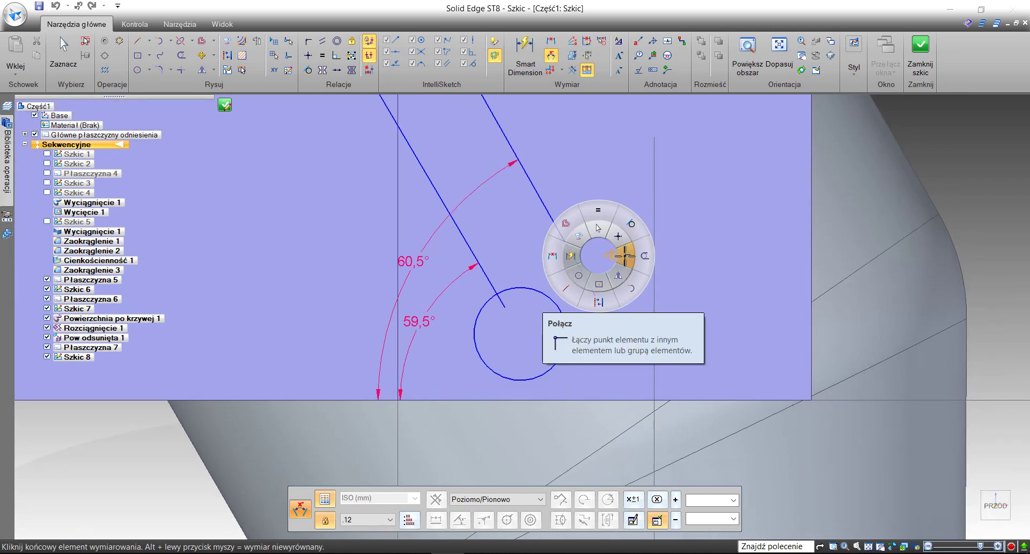
{"action": "left_click", "coordinate": [625, 256]}
{"action": "left_click", "coordinate": [530, 392]}
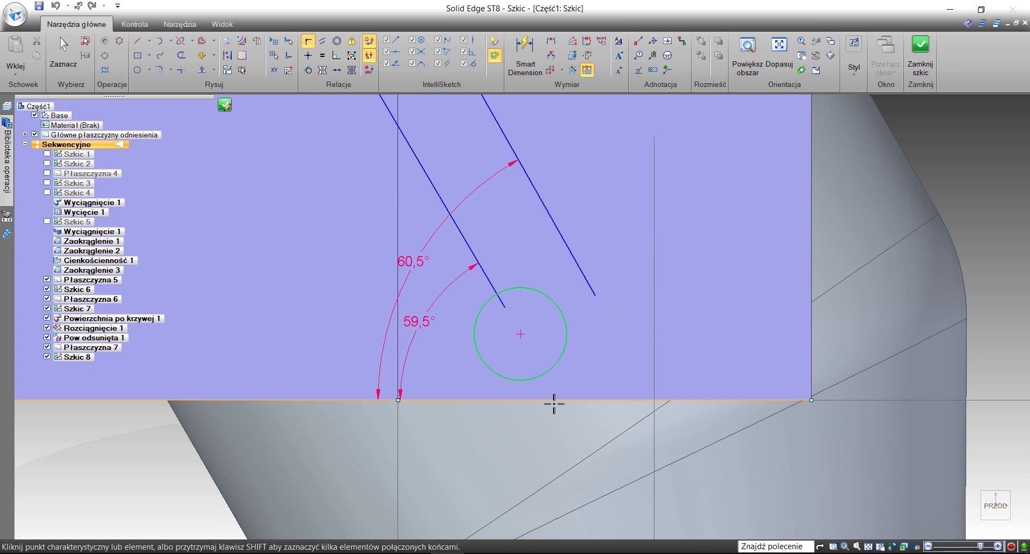
{"action": "left_click", "coordinate": [554, 402]}
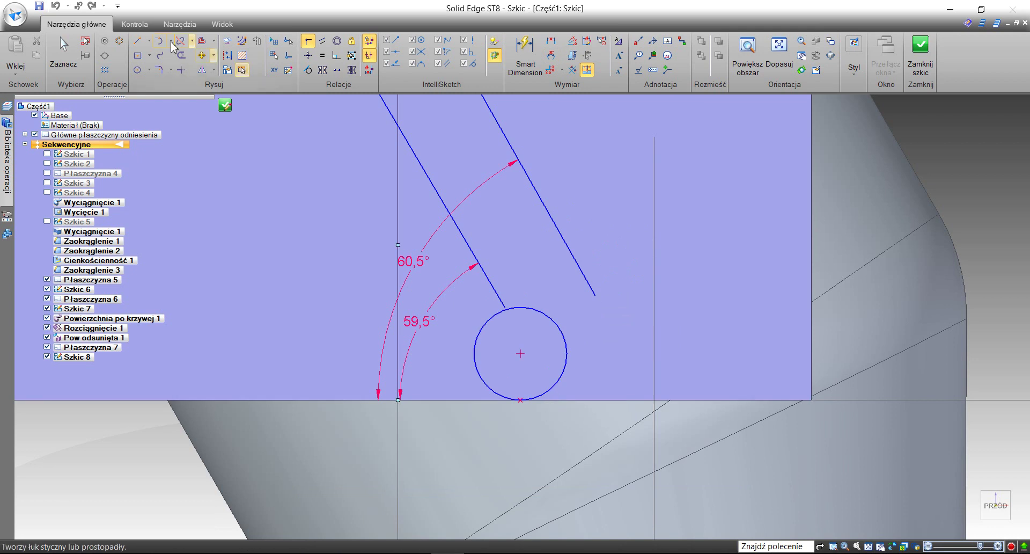
Shift the circle along the bottom edge to below the right slanted line and make it tangent to that edge.
{"action": "key", "text": "Escape"}
{"action": "left_click_drag", "start_coordinate": [570, 354], "coordinate": [633, 382]}
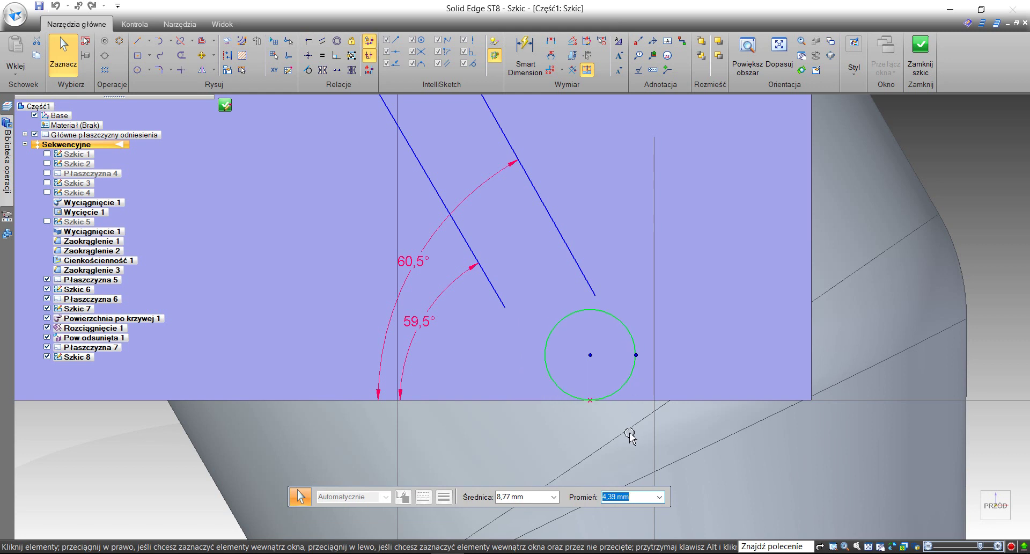
{"action": "right_click", "coordinate": [593, 427]}
{"action": "right_click", "coordinate": [594, 424]}
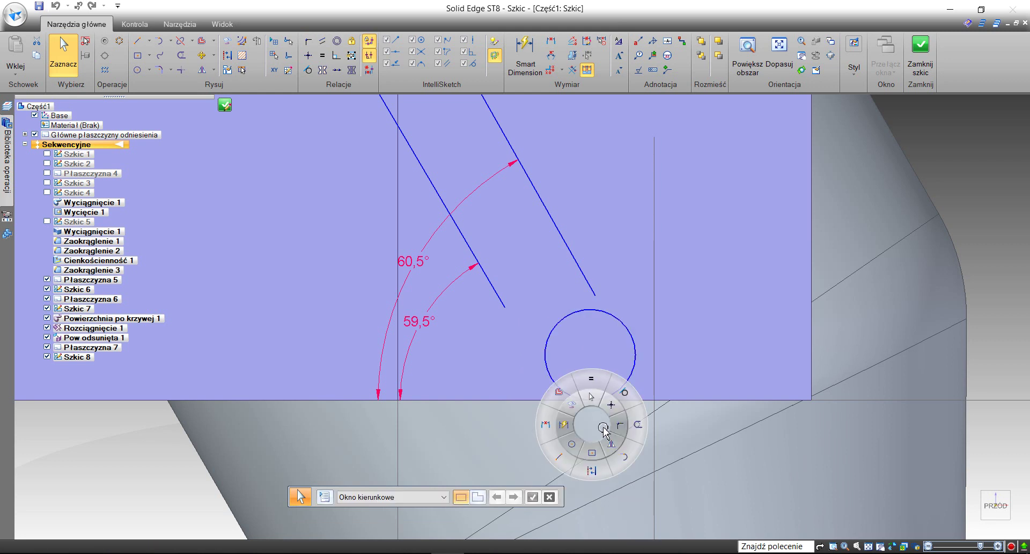
{"action": "left_click", "coordinate": [624, 392]}
{"action": "left_click", "coordinate": [623, 395]}
{"action": "left_click", "coordinate": [625, 401]}
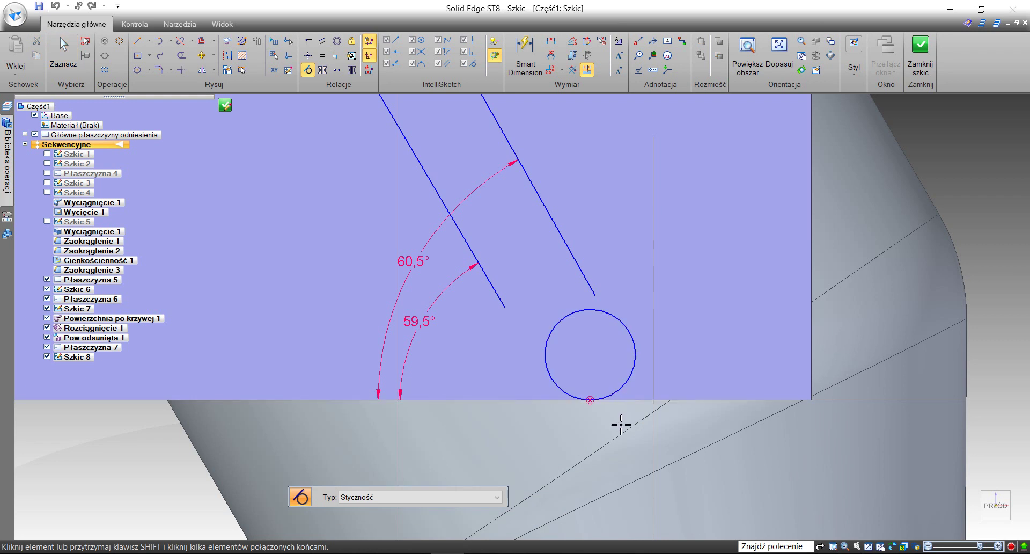
Try to connect the left slanted line's lower endpoint to the circle.
{"action": "key", "text": "c"}
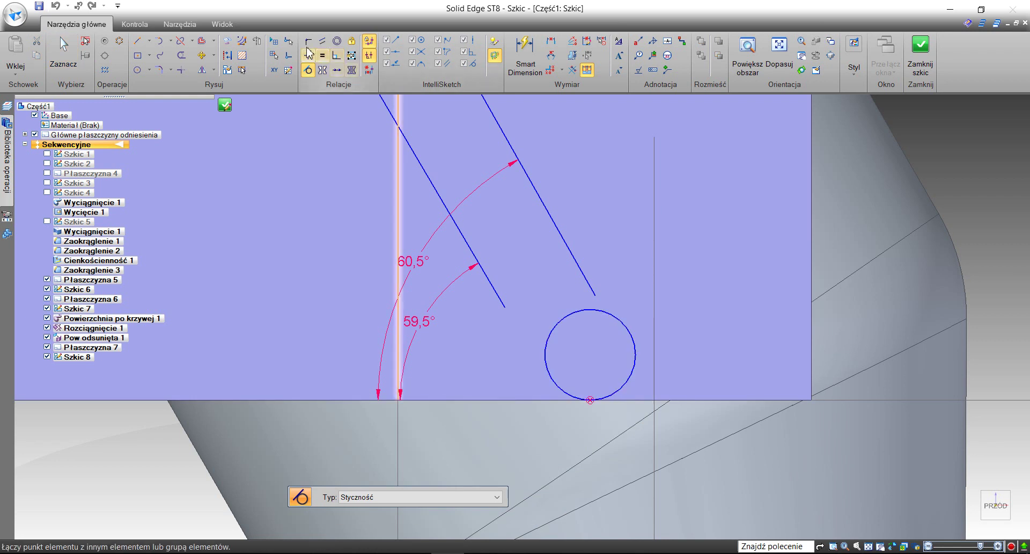
{"action": "left_click", "coordinate": [504, 306]}
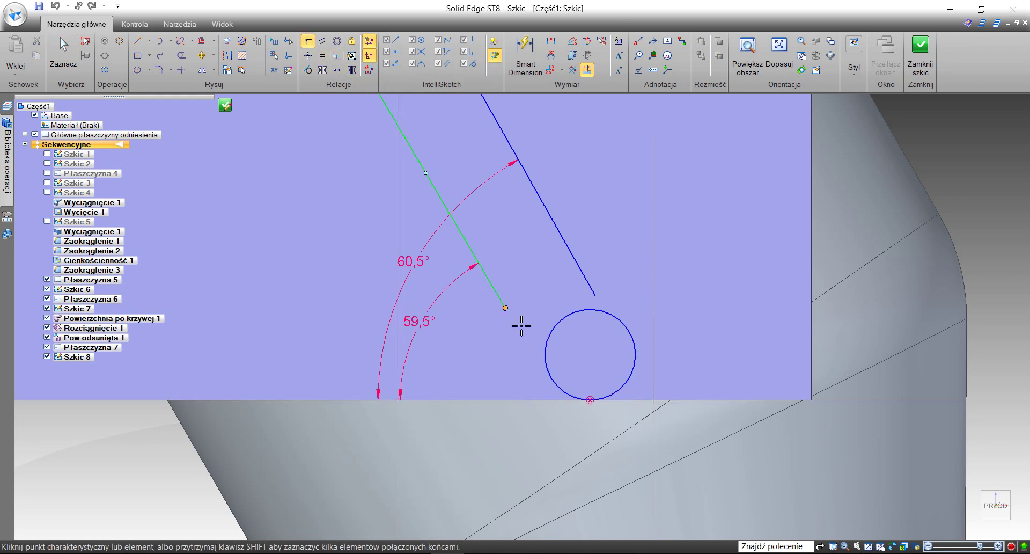
{"action": "left_click", "coordinate": [550, 373]}
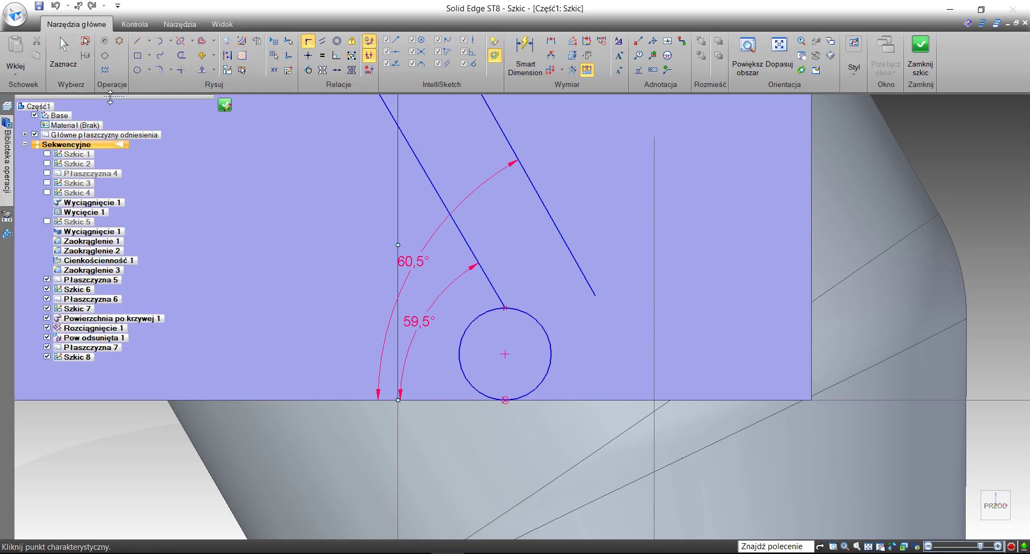
Detach the circle from the left slanted line, move it below the right line, and extend the left line down to the circle's side.
{"action": "left_click", "coordinate": [63, 54]}
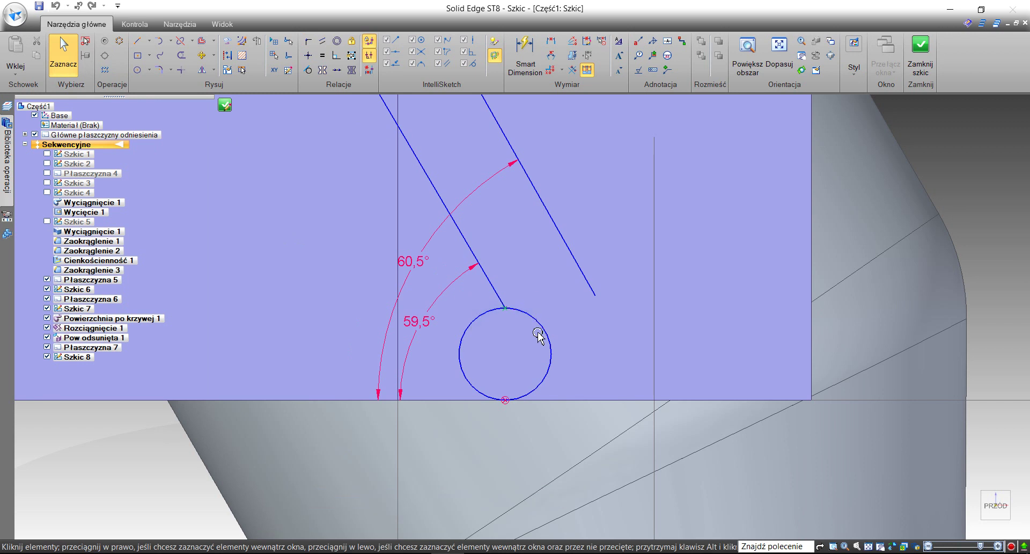
{"action": "left_click_drag", "start_coordinate": [547, 337], "coordinate": [610, 330]}
{"action": "left_click", "coordinate": [494, 292]}
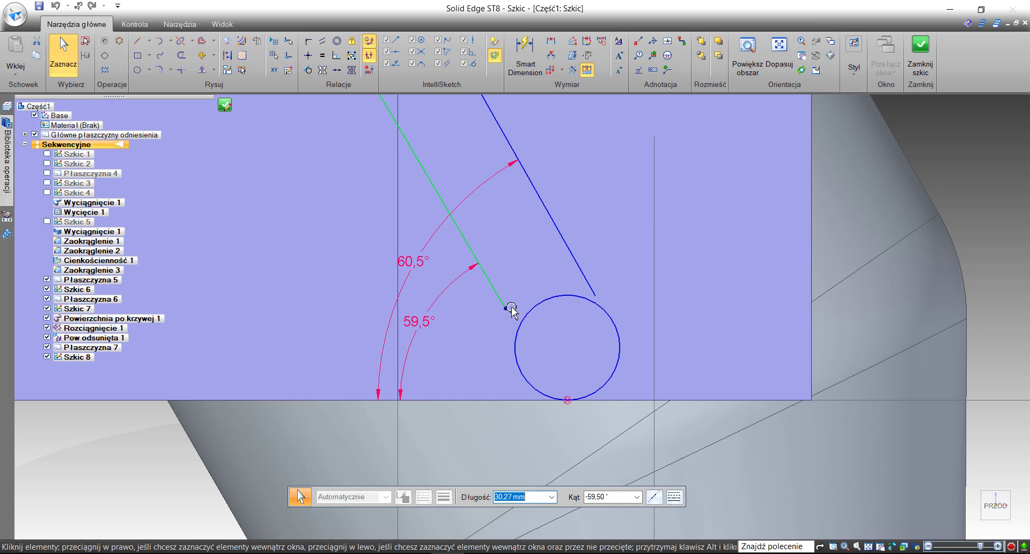
{"action": "left_click_drag", "start_coordinate": [511, 310], "coordinate": [539, 367]}
{"action": "left_click", "coordinate": [511, 310]}
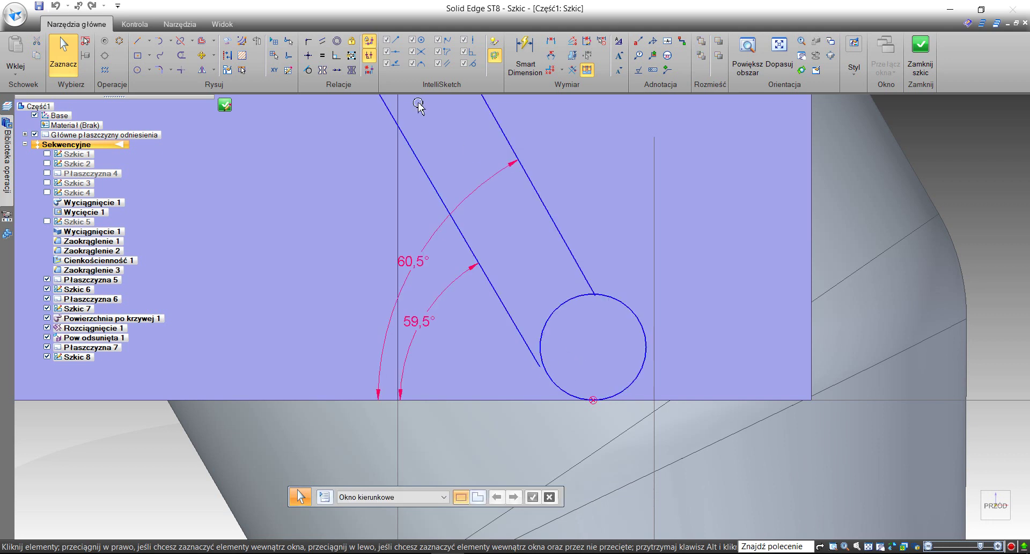
Make the circle tangent to both slanted lines.
{"action": "left_click", "coordinate": [308, 70]}
{"action": "left_click", "coordinate": [543, 322]}
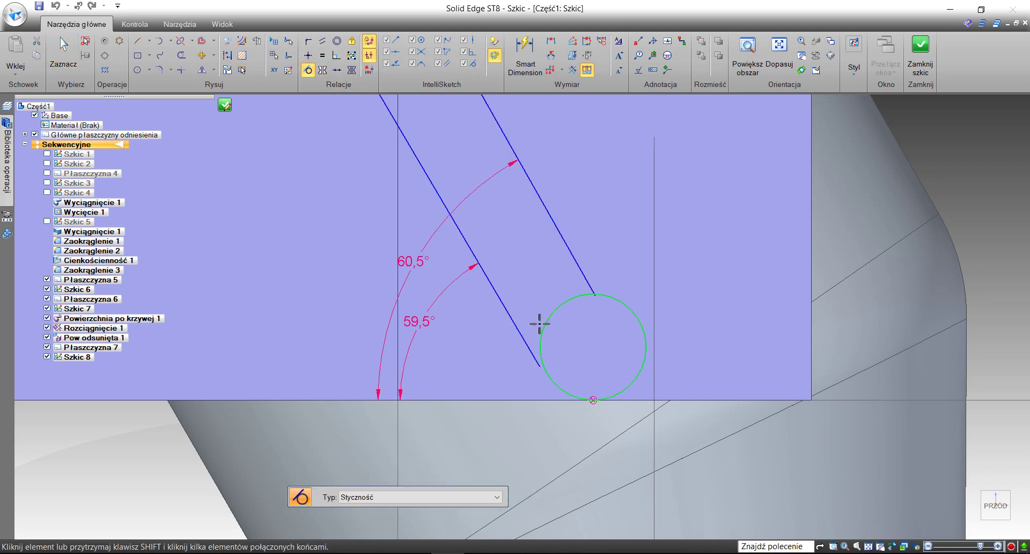
{"action": "left_click", "coordinate": [523, 329]}
{"action": "left_click", "coordinate": [570, 250]}
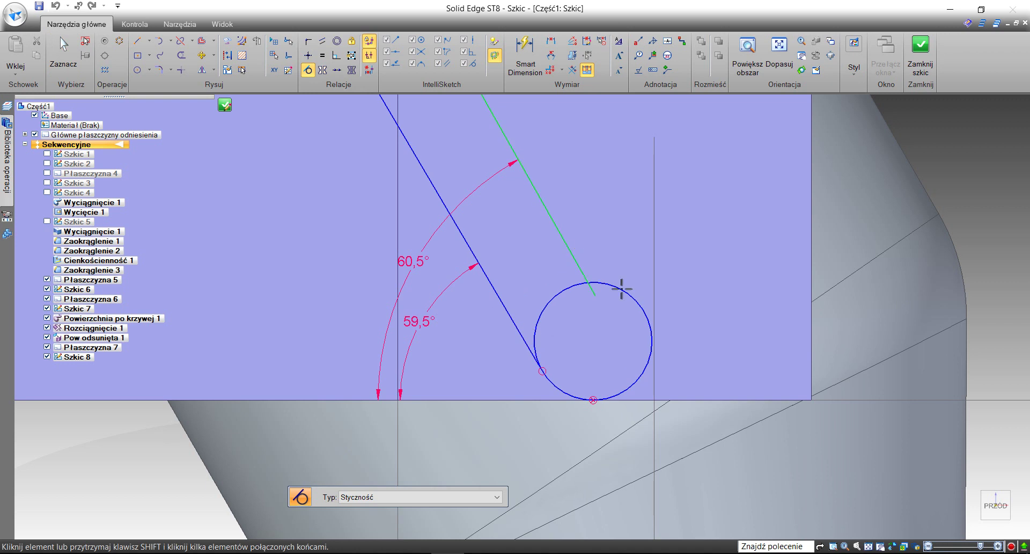
{"action": "left_click", "coordinate": [621, 287]}
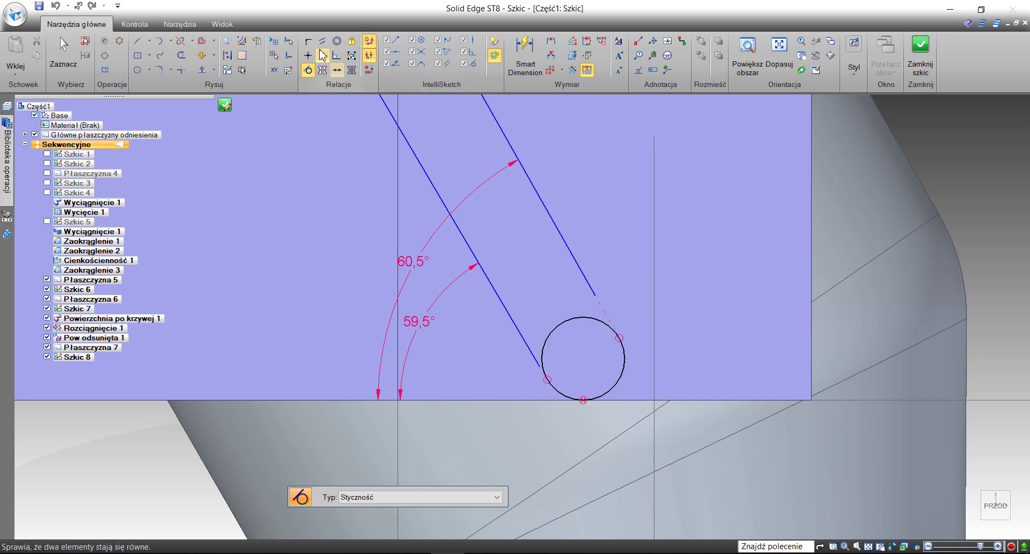
Connect the lower endpoints of both slanted lines to the circle at its tangent points.
{"action": "left_click", "coordinate": [307, 42]}
{"action": "left_click", "coordinate": [596, 295]}
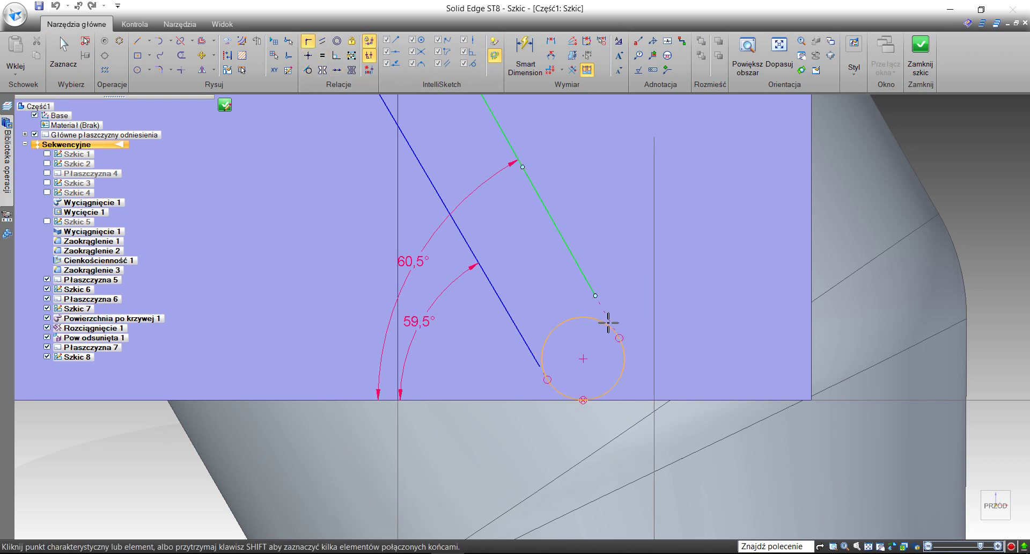
{"action": "left_click", "coordinate": [612, 334]}
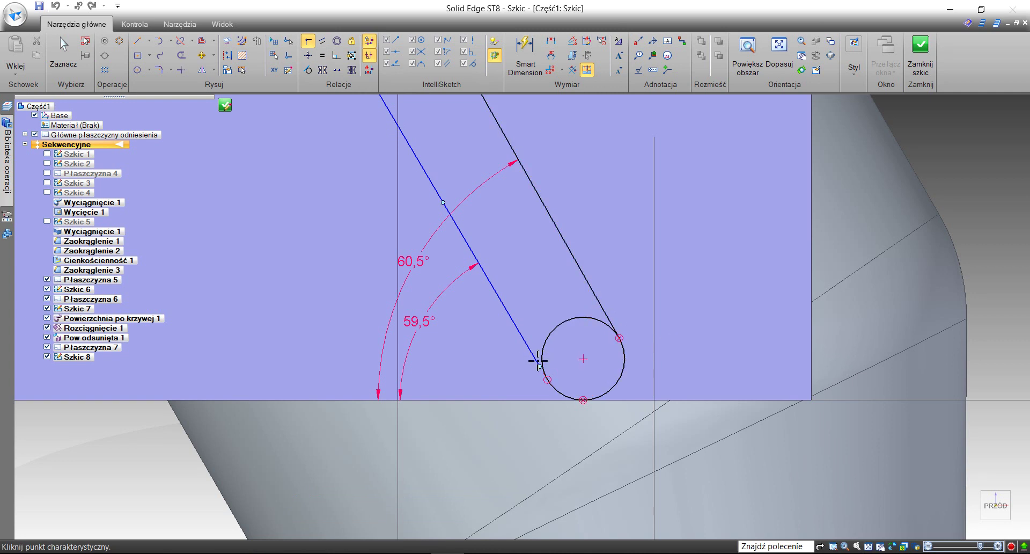
{"action": "left_click", "coordinate": [538, 361]}
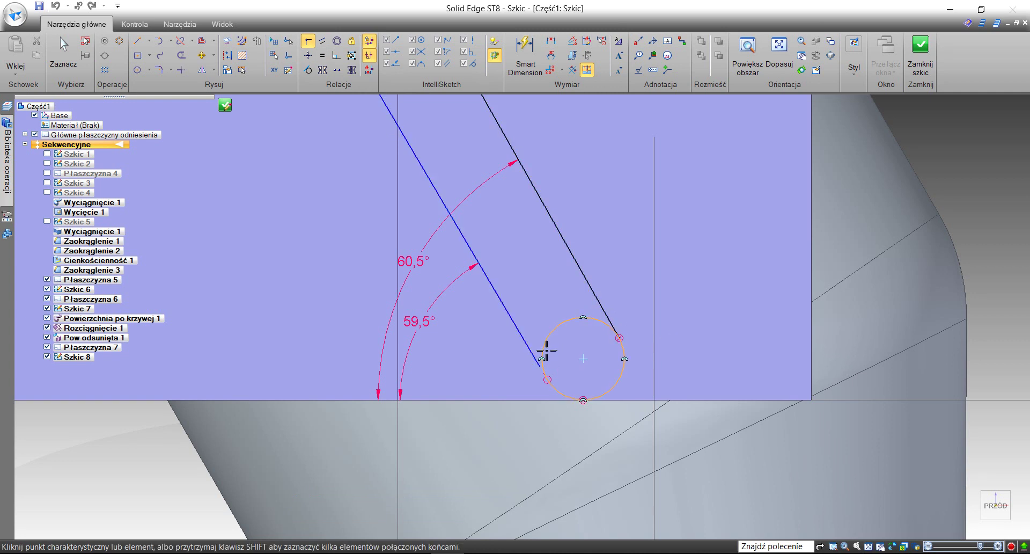
{"action": "left_click", "coordinate": [546, 350]}
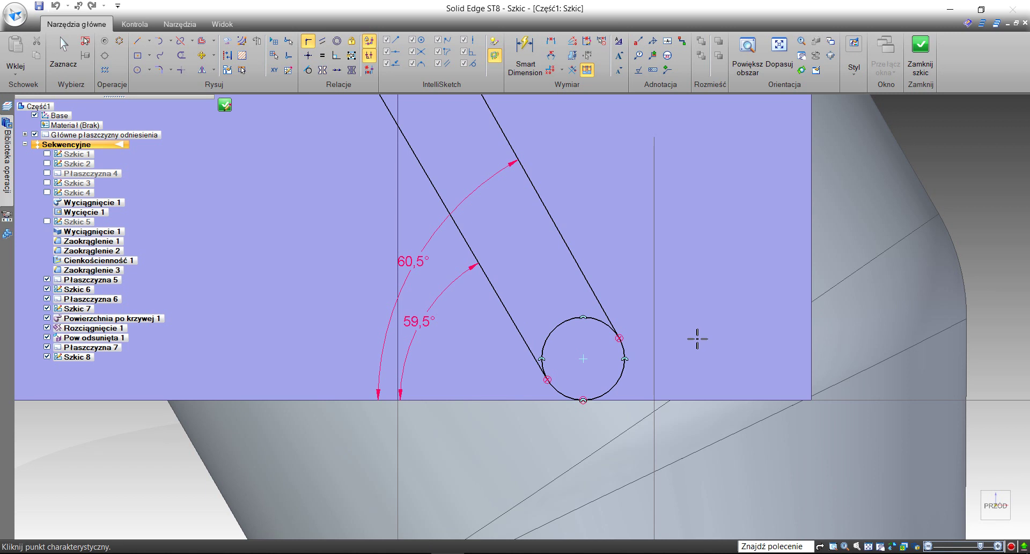
Trim away the circle's upper arc between the two slanted lines and finish the handle outline sketch.
{"action": "right_click", "coordinate": [697, 339]}
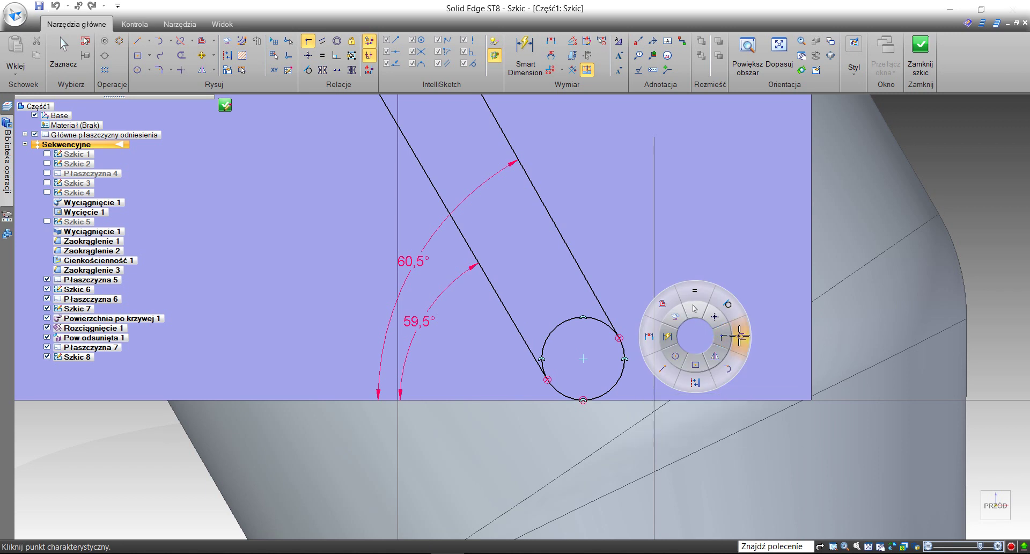
{"action": "left_click", "coordinate": [739, 336]}
{"action": "left_click", "coordinate": [547, 345]}
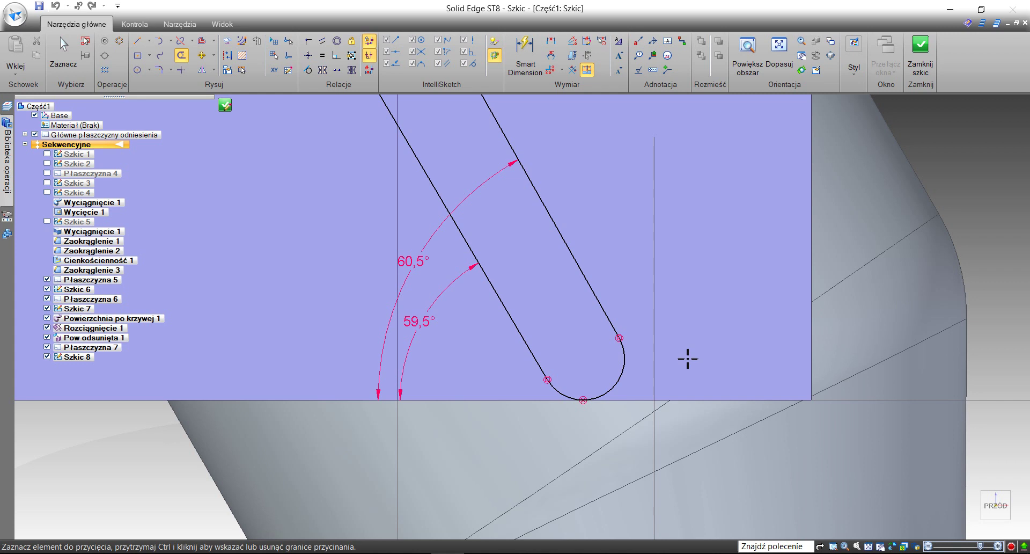
{"action": "scroll", "coordinate": [688, 360], "scroll_direction": "down", "scroll_amount": 2}
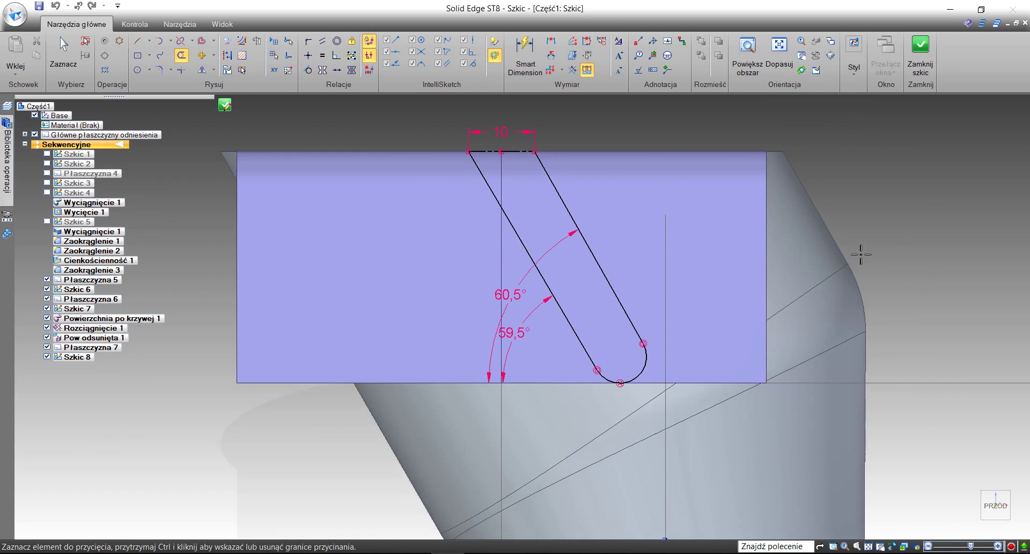
{"action": "left_click", "coordinate": [920, 51]}
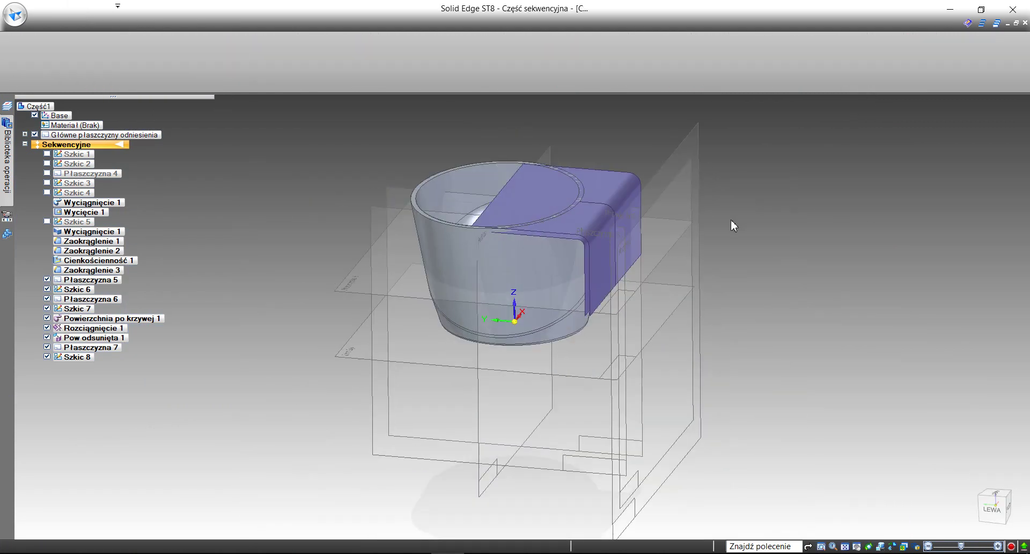
{"action": "left_click", "coordinate": [371, 496]}
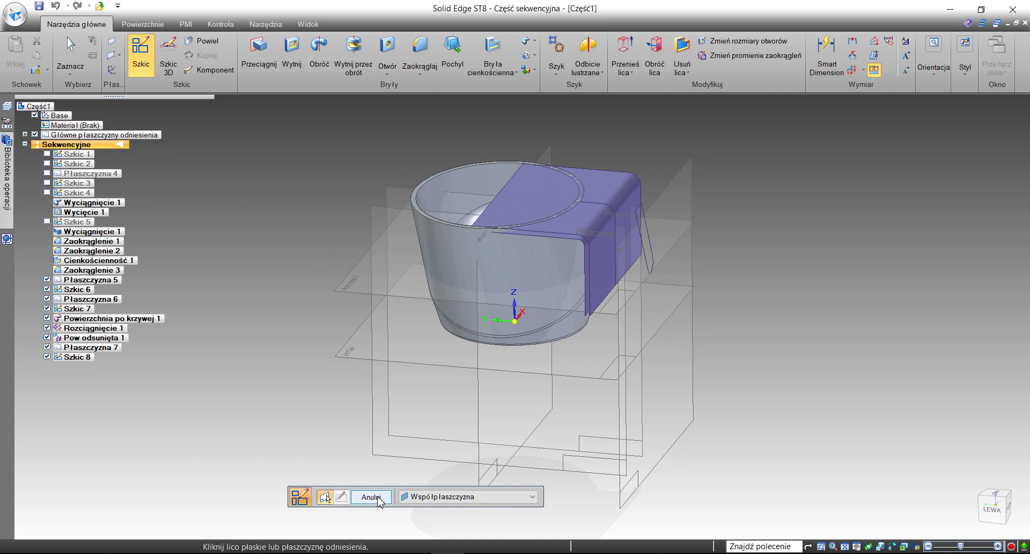
Extrude the handle outline as an open surface 60 mm through the bent surfaces, up to their far corner point at the mug's rim.
{"action": "middle_click_drag", "start_coordinate": [756, 250], "coordinate": [685, 298]}
{"action": "scroll", "coordinate": [604, 324], "scroll_direction": "up", "scroll_amount": 5}
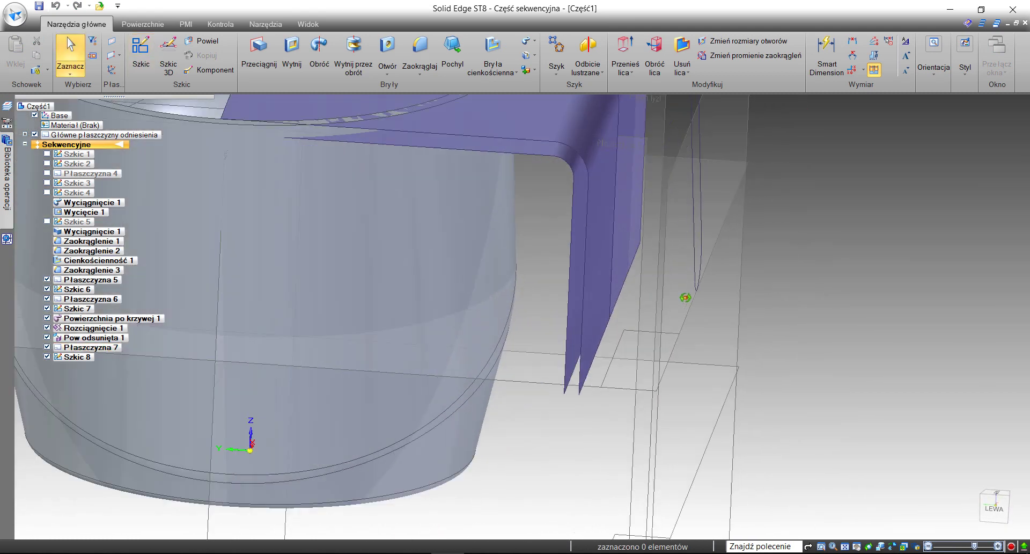
{"action": "scroll", "coordinate": [685, 297], "scroll_direction": "down", "scroll_amount": 5}
{"action": "middle_click_drag", "start_coordinate": [545, 288], "coordinate": [708, 335]}
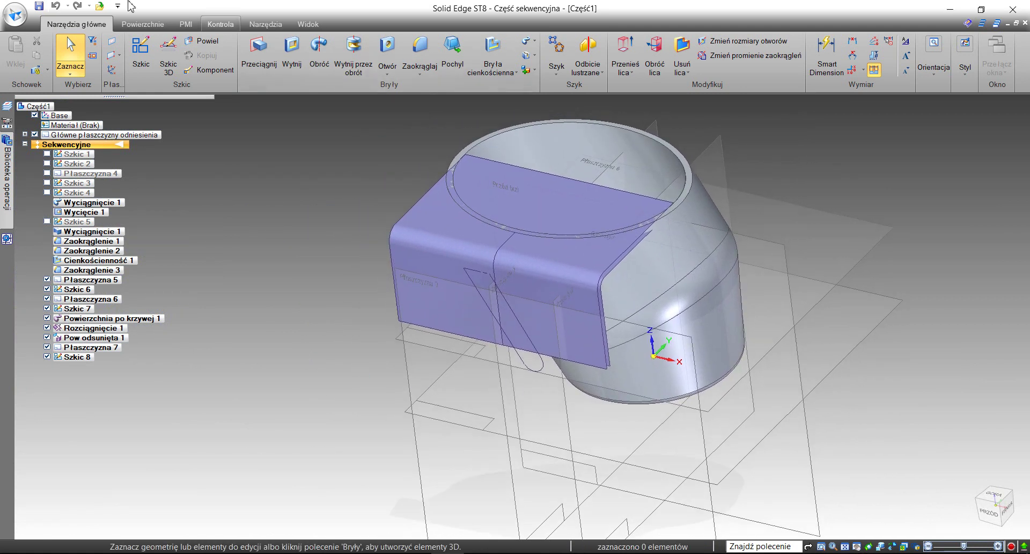
{"action": "left_click", "coordinate": [143, 24]}
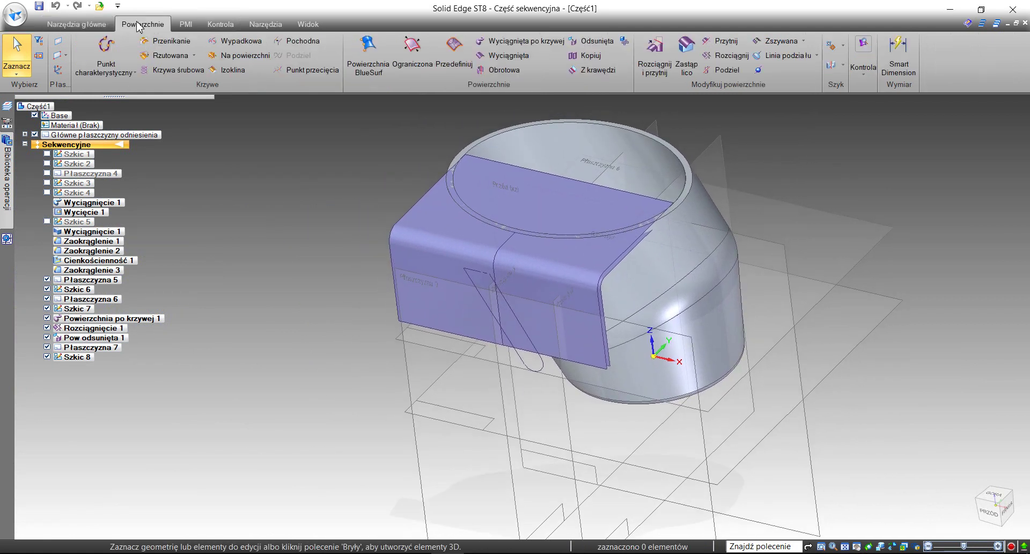
{"action": "left_click", "coordinate": [504, 55]}
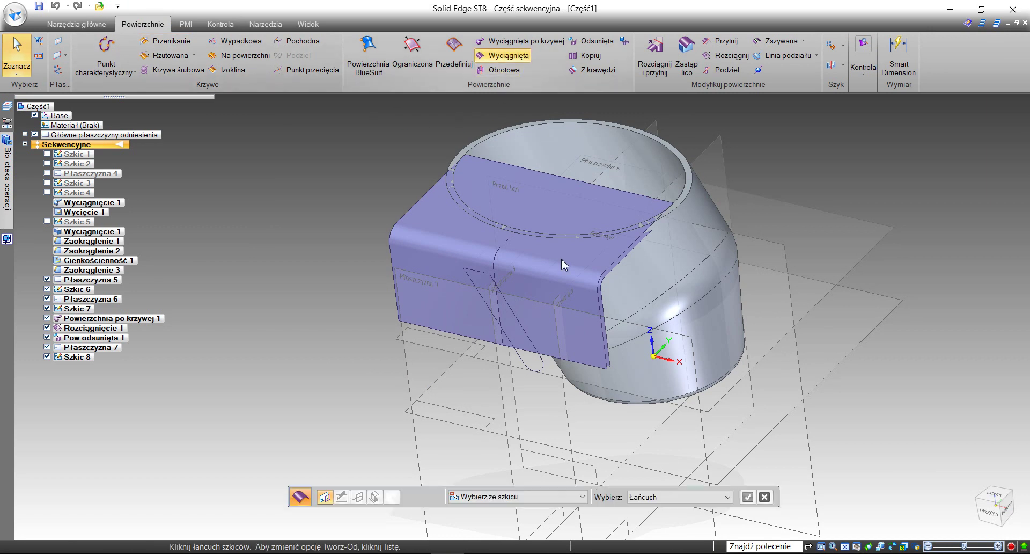
{"action": "left_click", "coordinate": [533, 346]}
{"action": "left_click", "coordinate": [747, 496]}
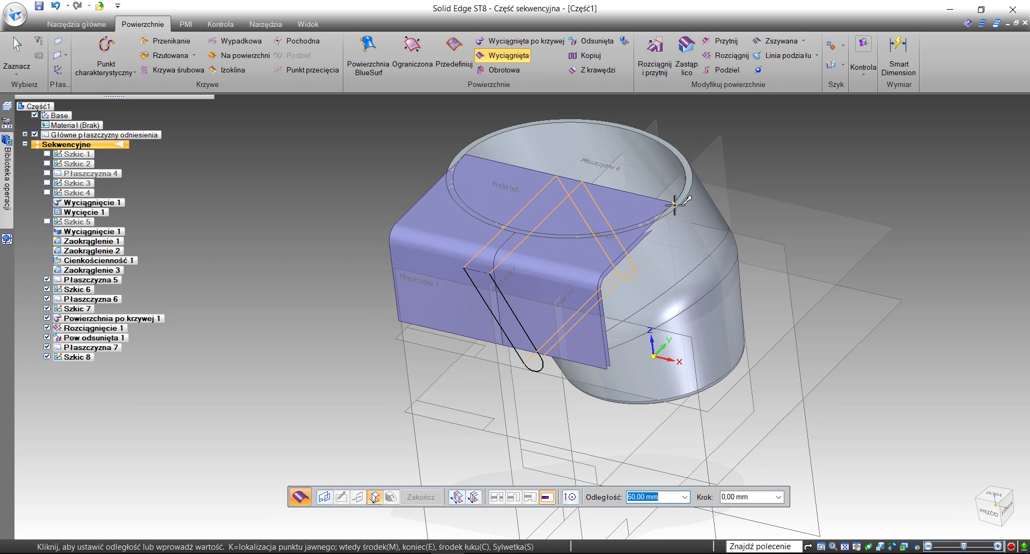
{"action": "left_click", "coordinate": [675, 208]}
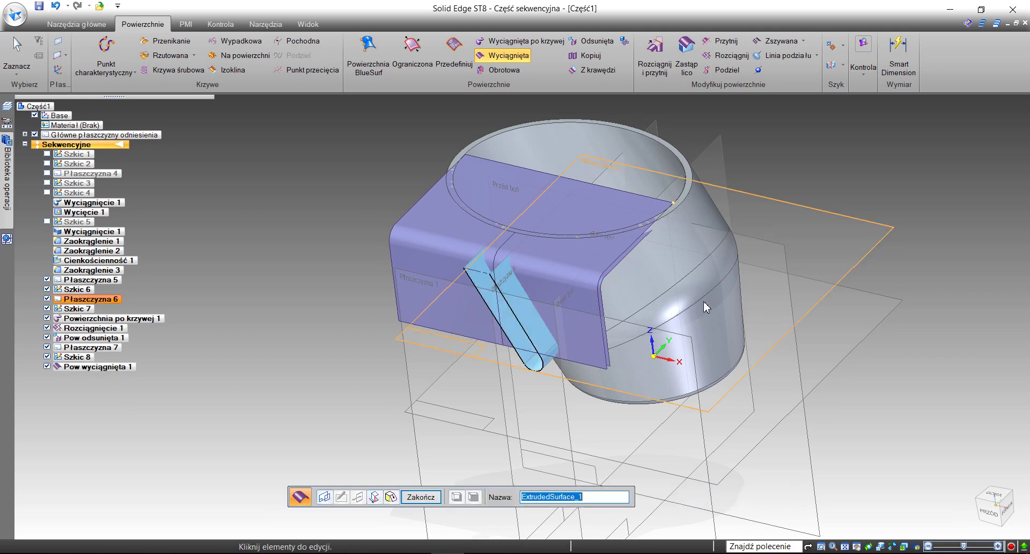
{"action": "middle_click_drag", "start_coordinate": [742, 314], "coordinate": [713, 405]}
{"action": "scroll", "coordinate": [695, 378], "scroll_direction": "up", "scroll_amount": 5}
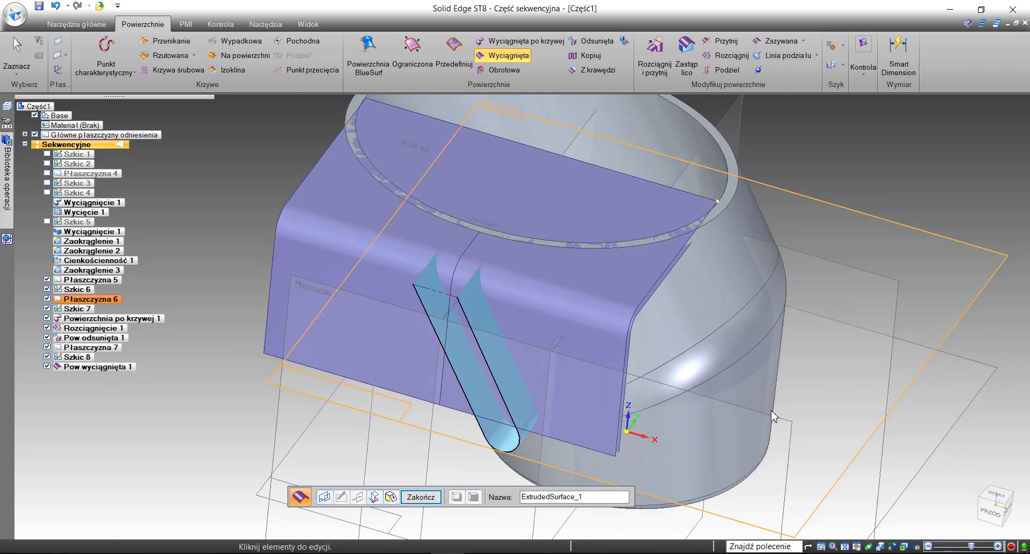
{"action": "left_click", "coordinate": [418, 497]}
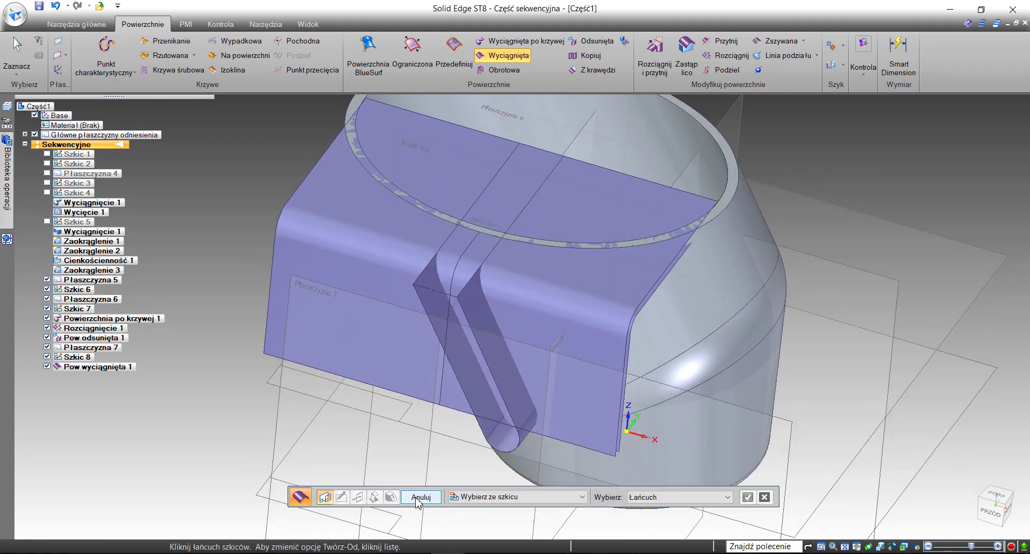
{"action": "left_click", "coordinate": [420, 497]}
Set up a surface trim with both bent surfaces as targets and the chain of extruded handle faces as the cutting tool.
{"action": "middle_click_drag", "start_coordinate": [369, 385], "coordinate": [660, 432]}
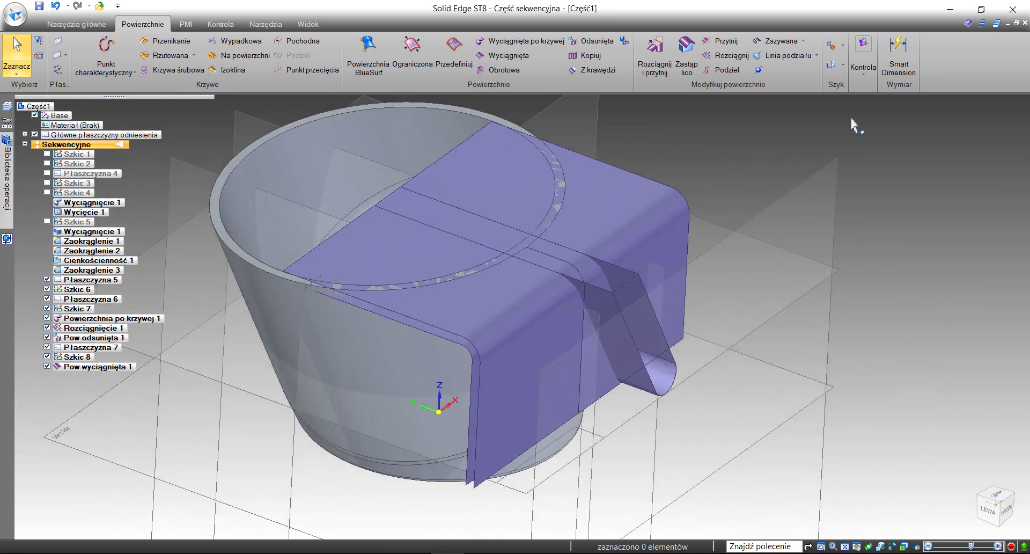
{"action": "left_click", "coordinate": [735, 44]}
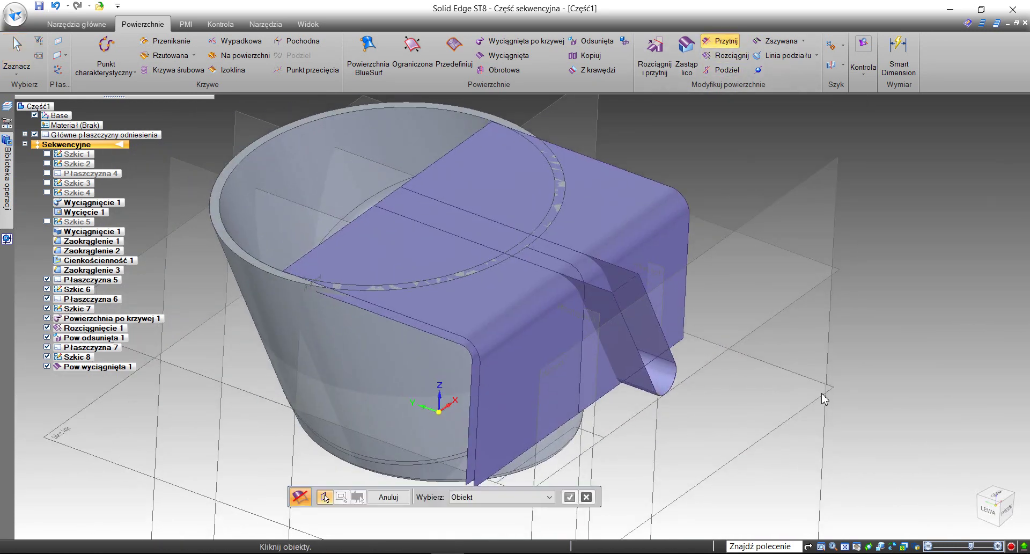
{"action": "left_click", "coordinate": [541, 368]}
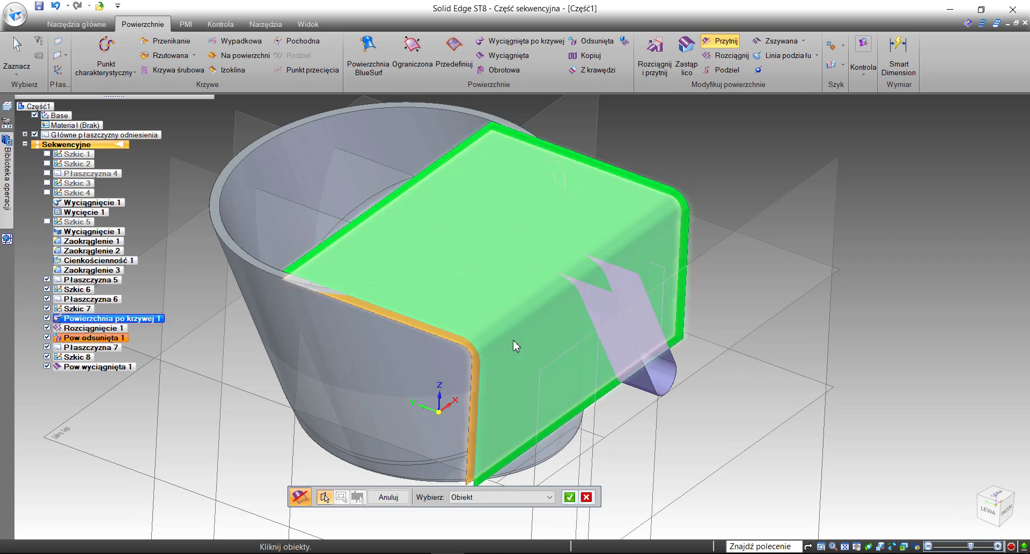
{"action": "left_click", "coordinate": [478, 362]}
{"action": "left_click", "coordinate": [570, 497]}
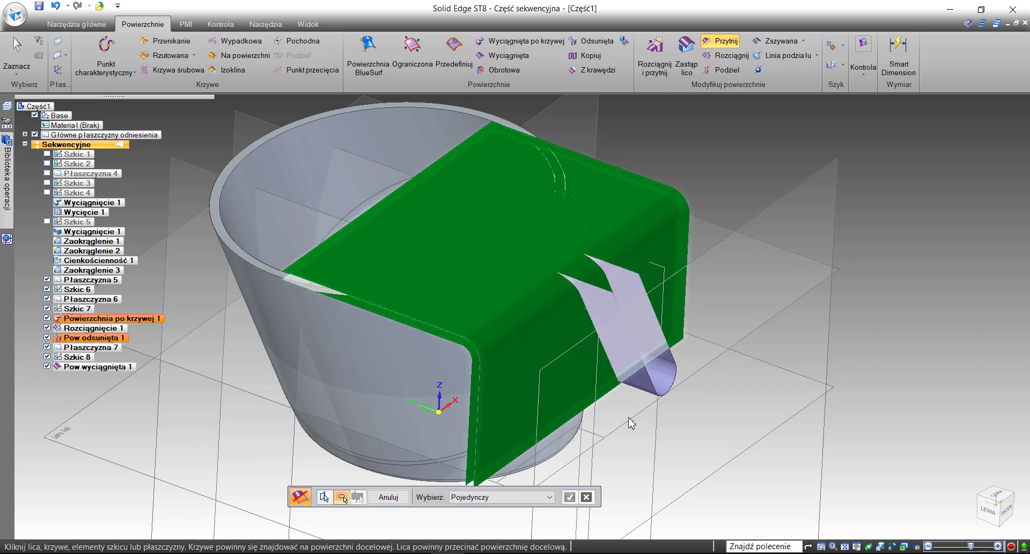
{"action": "left_click", "coordinate": [494, 499]}
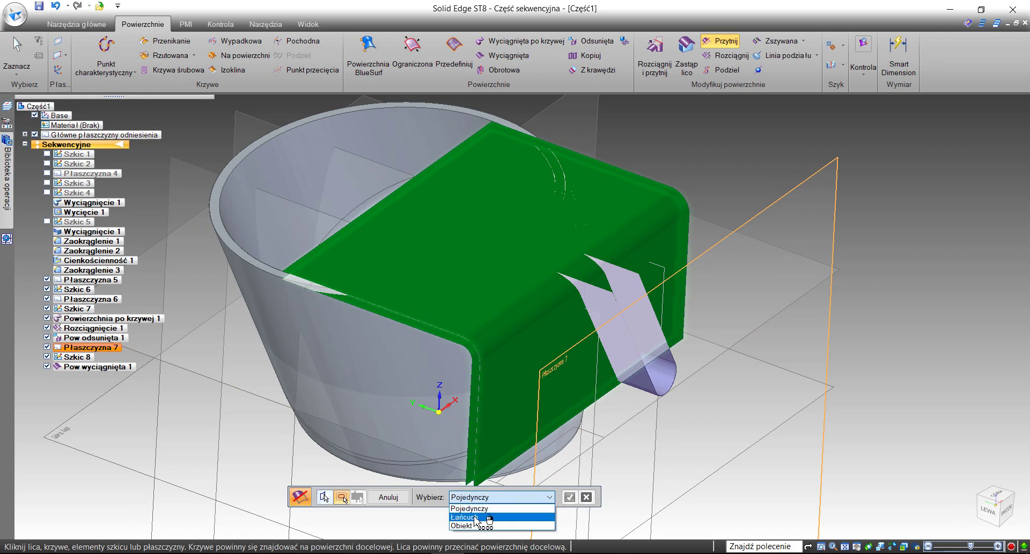
{"action": "left_click", "coordinate": [536, 516]}
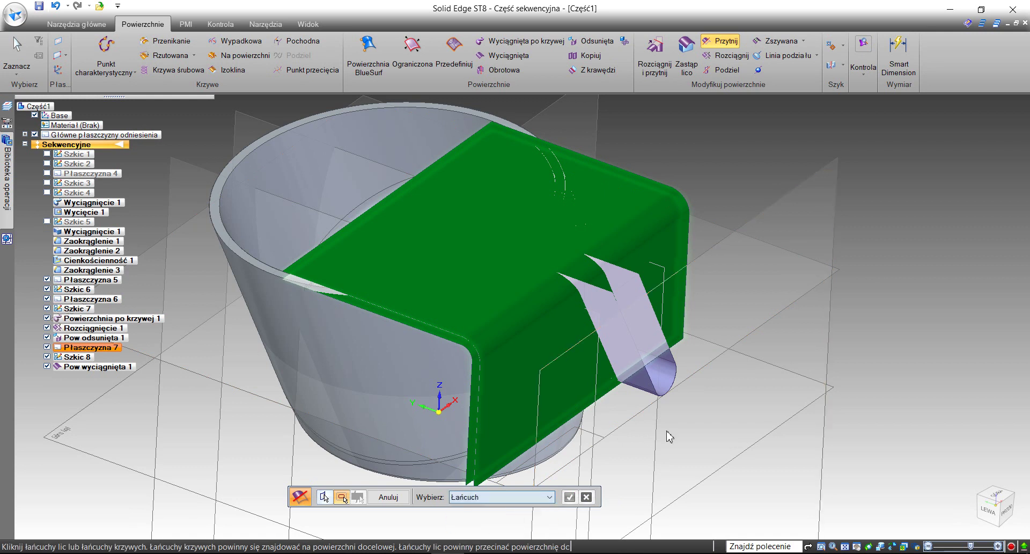
{"action": "left_click", "coordinate": [648, 382]}
{"action": "left_click", "coordinate": [569, 497]}
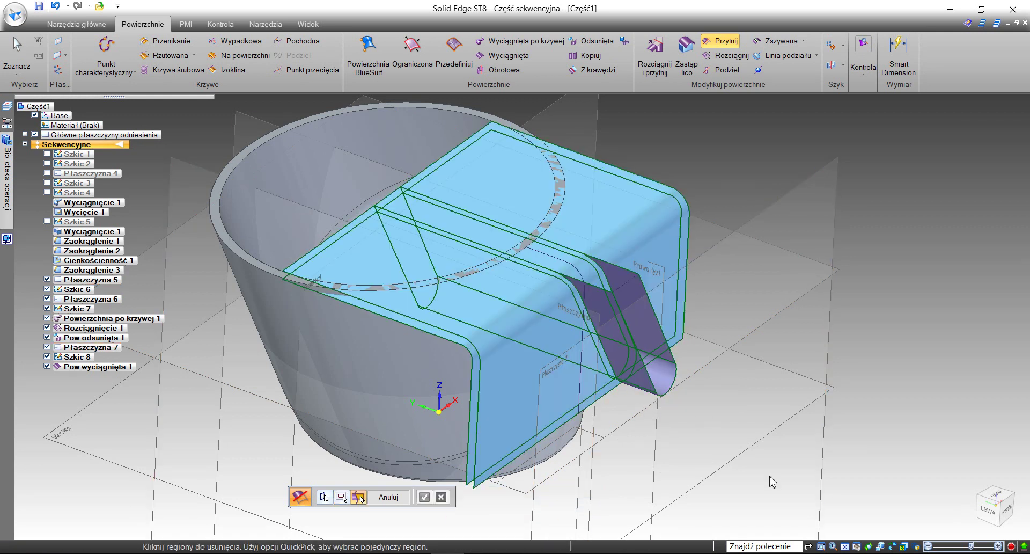
Remove the regions of both bent surfaces outside the handle outline and finish the trim.
{"action": "left_click", "coordinate": [456, 300]}
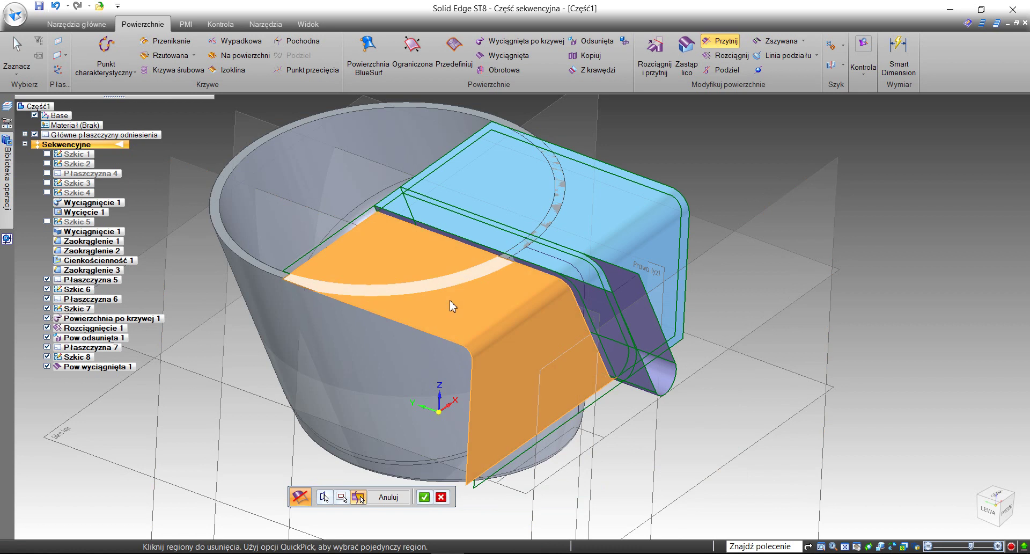
{"action": "mouse_move", "coordinate": [827, 158]}
{"action": "middle_mouse_down"}
{"action": "mouse_move", "coordinate": [713, 214]}
{"action": "mouse_move", "coordinate": [853, 225]}
{"action": "mouse_move", "coordinate": [846, 213]}
{"action": "mouse_move", "coordinate": [708, 314]}
{"action": "middle_mouse_up"}
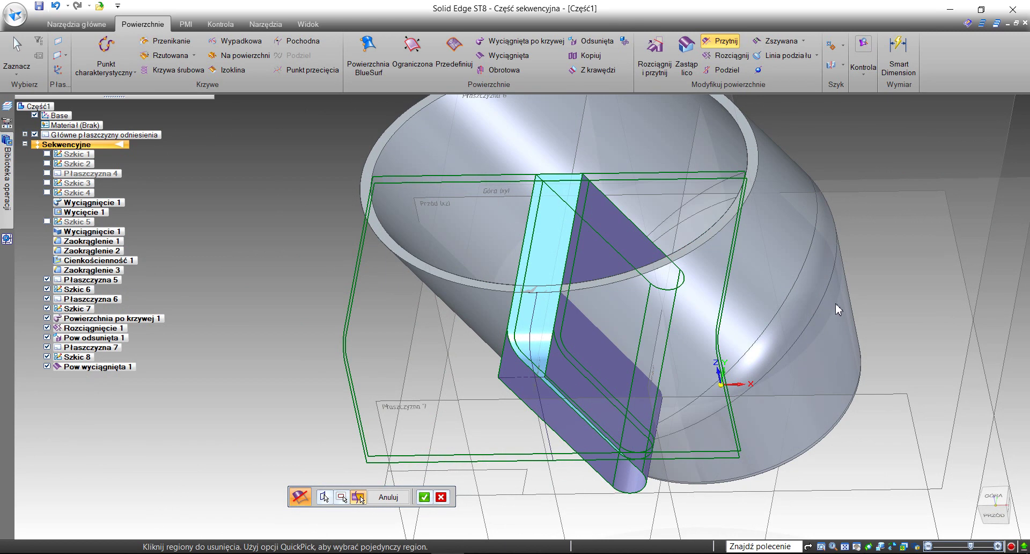
{"action": "middle_click_drag", "start_coordinate": [840, 306], "coordinate": [804, 301]}
{"action": "left_click", "coordinate": [427, 499]}
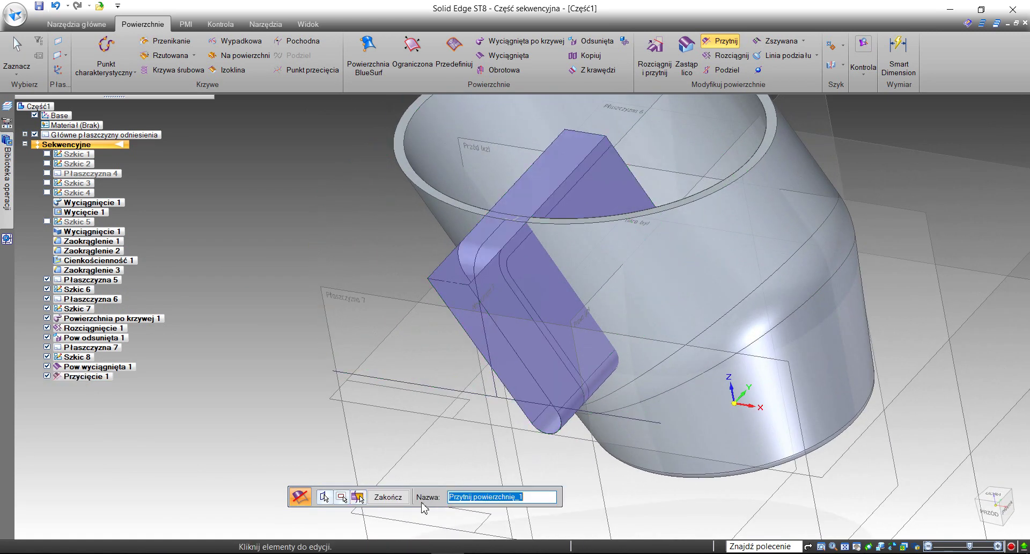
{"action": "left_click", "coordinate": [377, 498]}
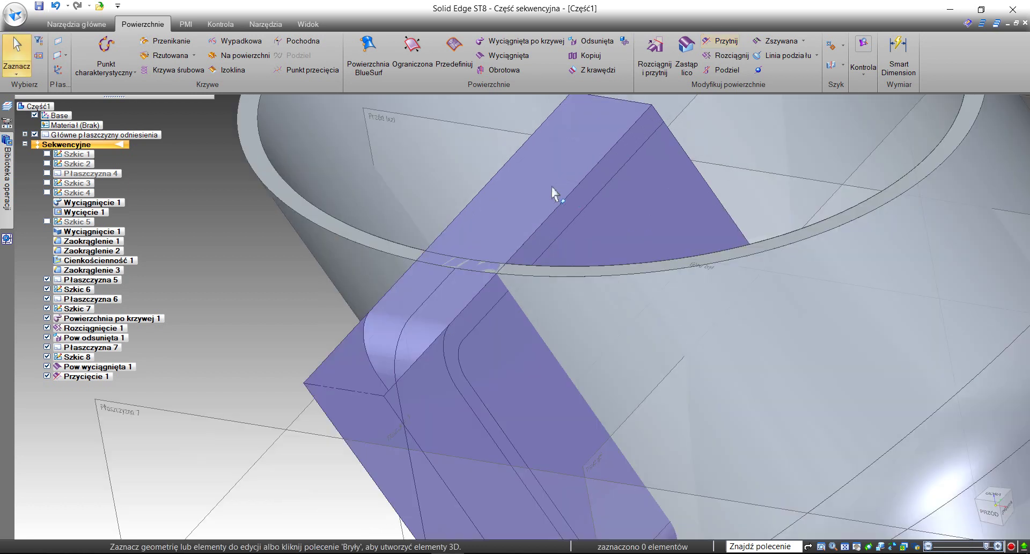
{"action": "key", "text": "Escape"}
Copy the mug's upper slanted outer face as a separate surface using single-face selection.
{"action": "middle_click_drag", "start_coordinate": [560, 177], "coordinate": [625, 276]}
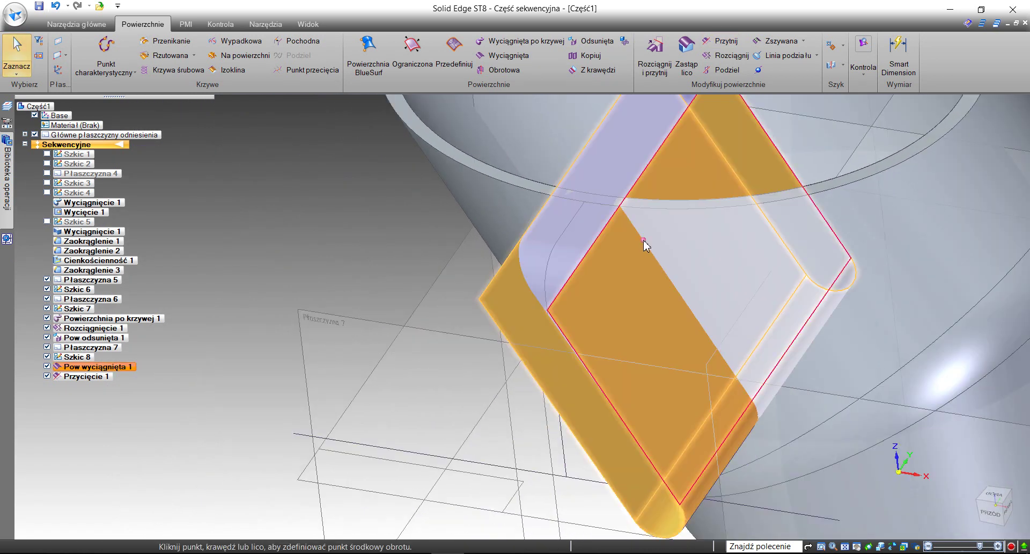
{"action": "key", "text": "ctrl+shift+a"}
{"action": "scroll", "coordinate": [626, 274], "scroll_direction": "up", "scroll_amount": 3}
{"action": "middle_click_drag", "start_coordinate": [486, 294], "coordinate": [567, 341], "text": "shift"}
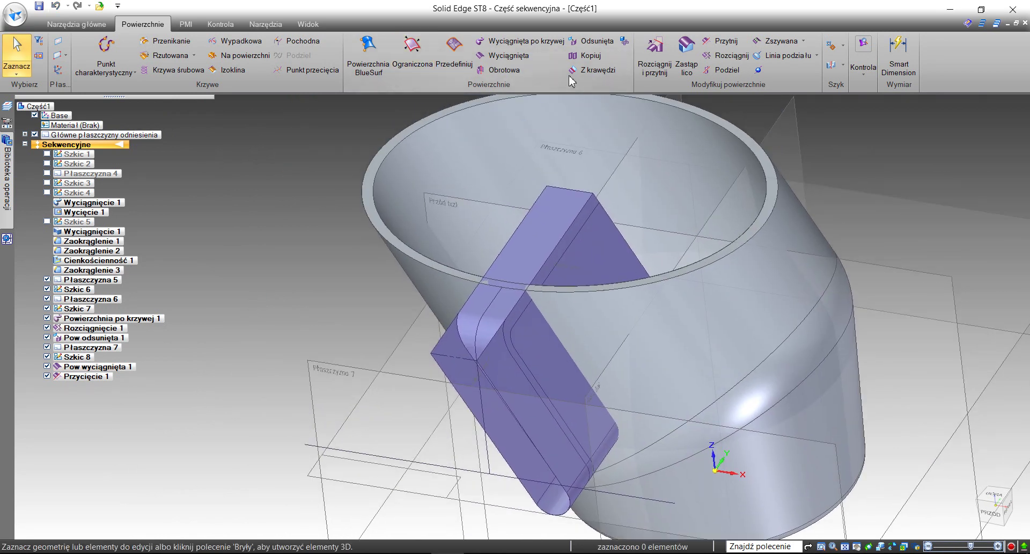
{"action": "left_click", "coordinate": [588, 59]}
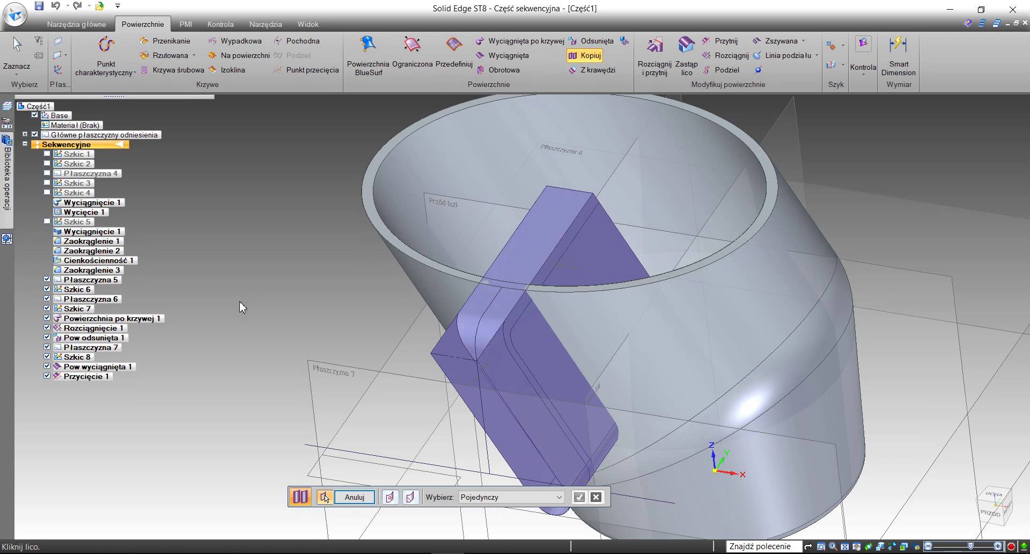
{"action": "middle_click_drag", "start_coordinate": [236, 303], "coordinate": [287, 433]}
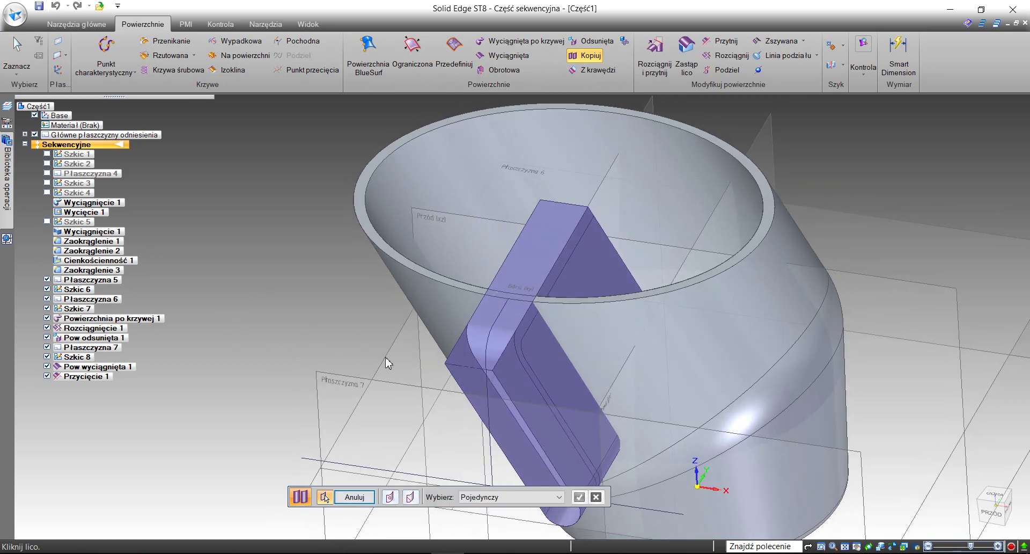
{"action": "left_click", "coordinate": [573, 333]}
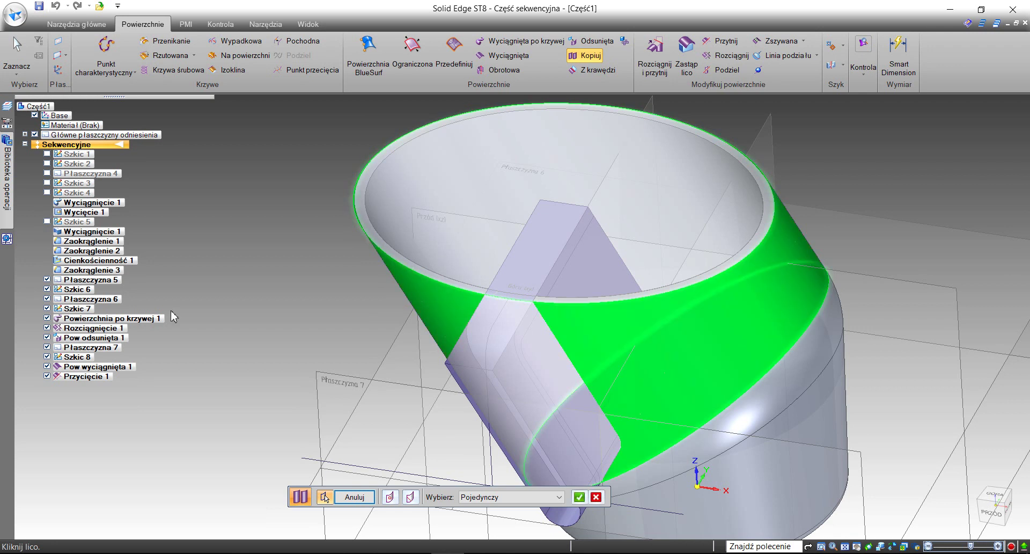
{"action": "left_click", "coordinate": [579, 496]}
{"action": "middle_click_drag", "start_coordinate": [280, 304], "coordinate": [298, 441]}
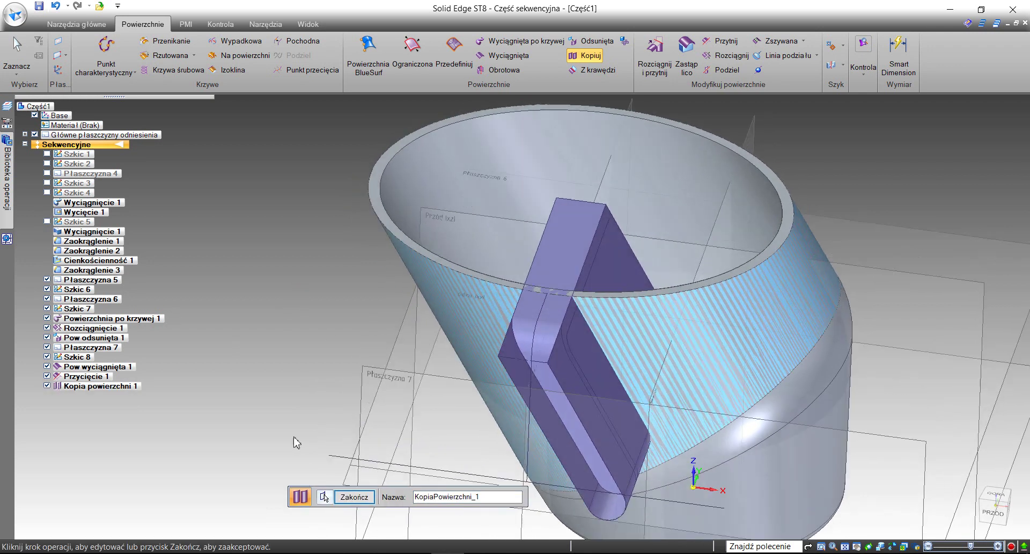
{"action": "left_click", "coordinate": [350, 498]}
{"action": "left_click", "coordinate": [349, 499]}
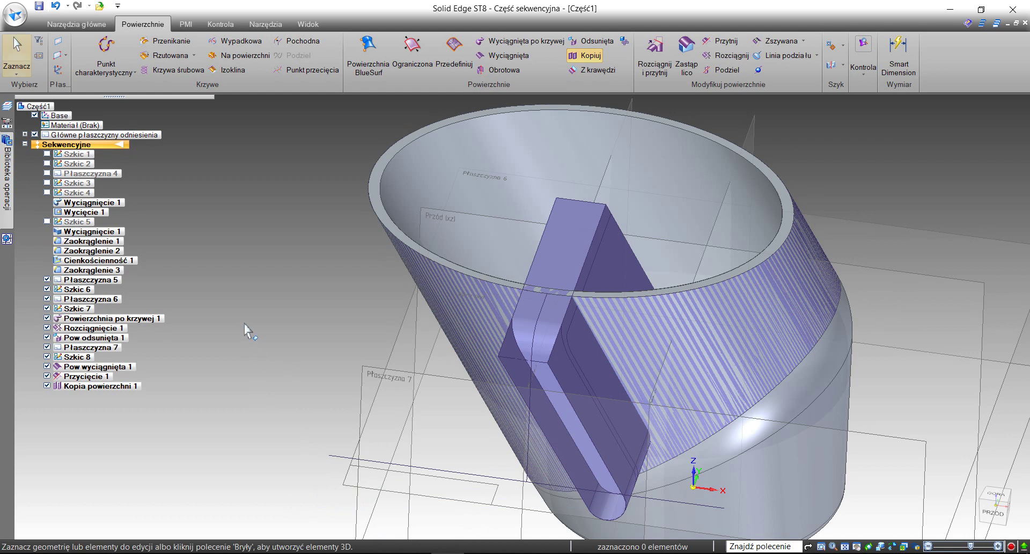
Hide the mug's solid body so that only the construction surfaces are displayed.
{"action": "middle_click_drag", "start_coordinate": [243, 323], "coordinate": [210, 296]}
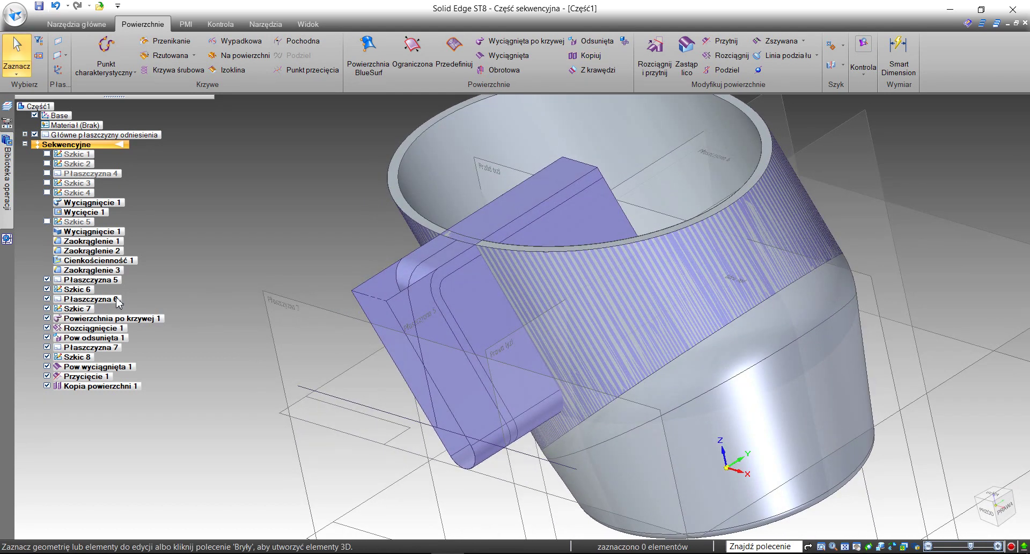
{"action": "left_click", "coordinate": [102, 271]}
{"action": "right_click", "coordinate": [102, 271]}
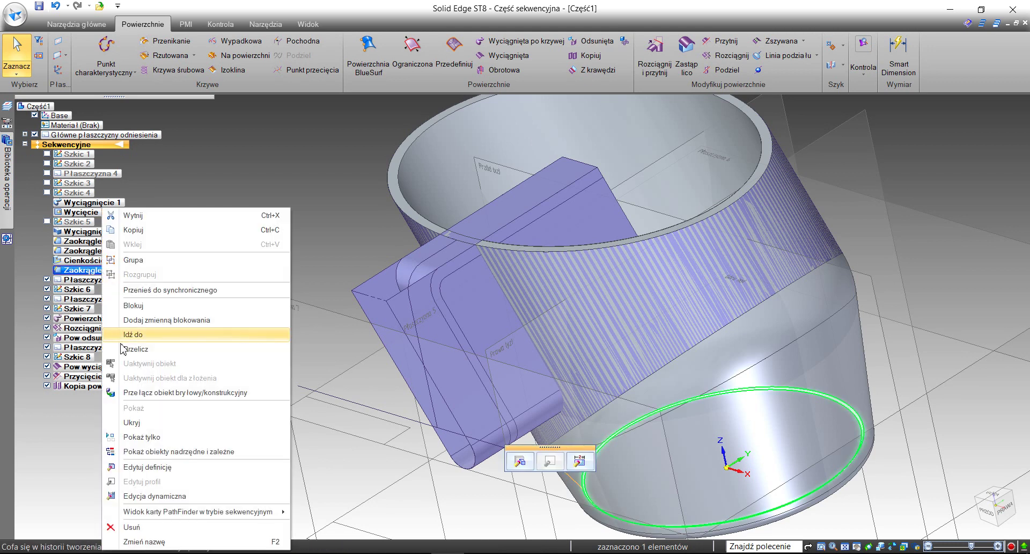
{"action": "left_click", "coordinate": [133, 422]}
Set up a surface trim with both bent surfaces and the extruded handle surface as targets and the copied mug face as the cutting tool.
{"action": "middle_click_drag", "start_coordinate": [303, 236], "coordinate": [331, 319]}
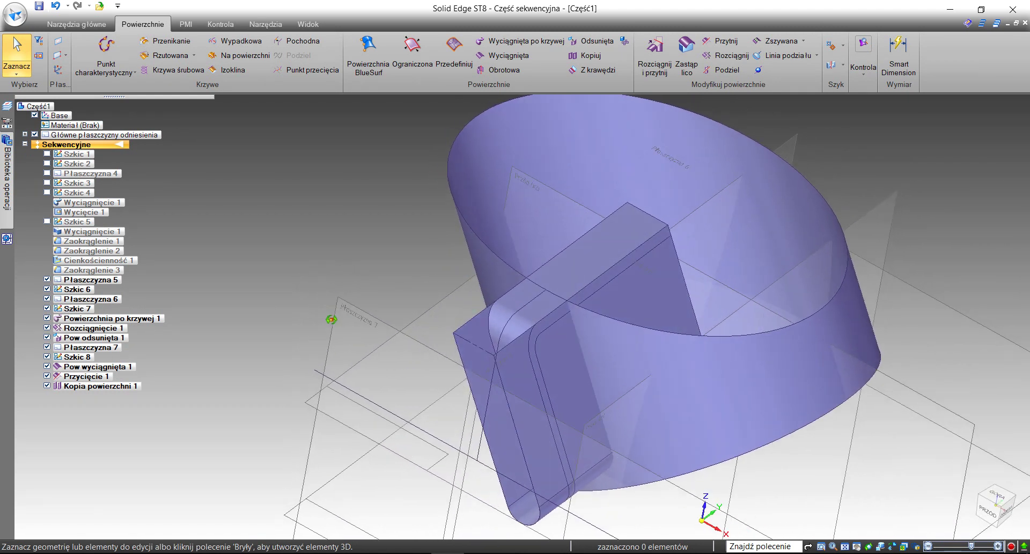
{"action": "left_click", "coordinate": [722, 41]}
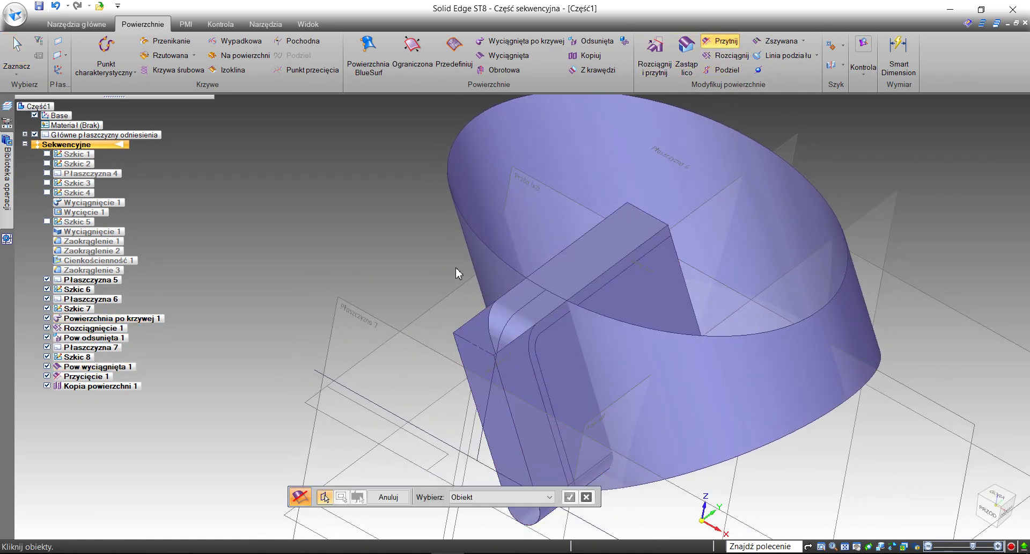
{"action": "middle_click_drag", "start_coordinate": [455, 267], "coordinate": [433, 214]}
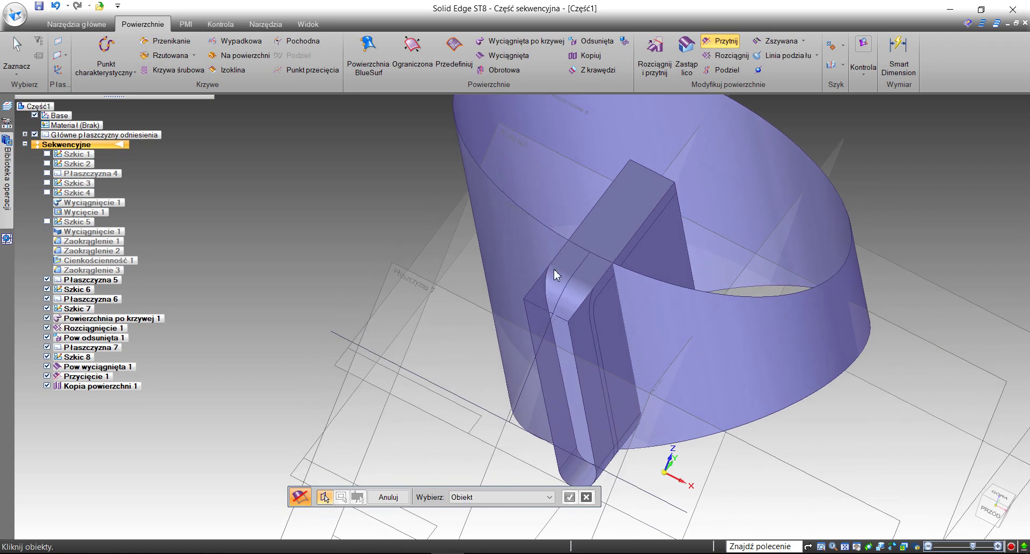
{"action": "left_click", "coordinate": [567, 280]}
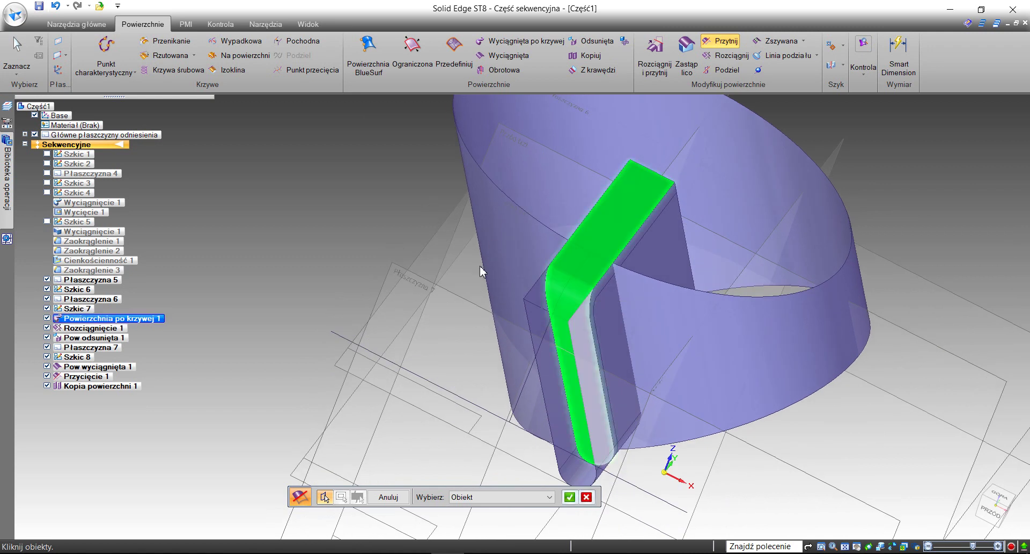
{"action": "middle_click_drag", "start_coordinate": [478, 269], "coordinate": [485, 328]}
{"action": "left_click", "coordinate": [412, 304]}
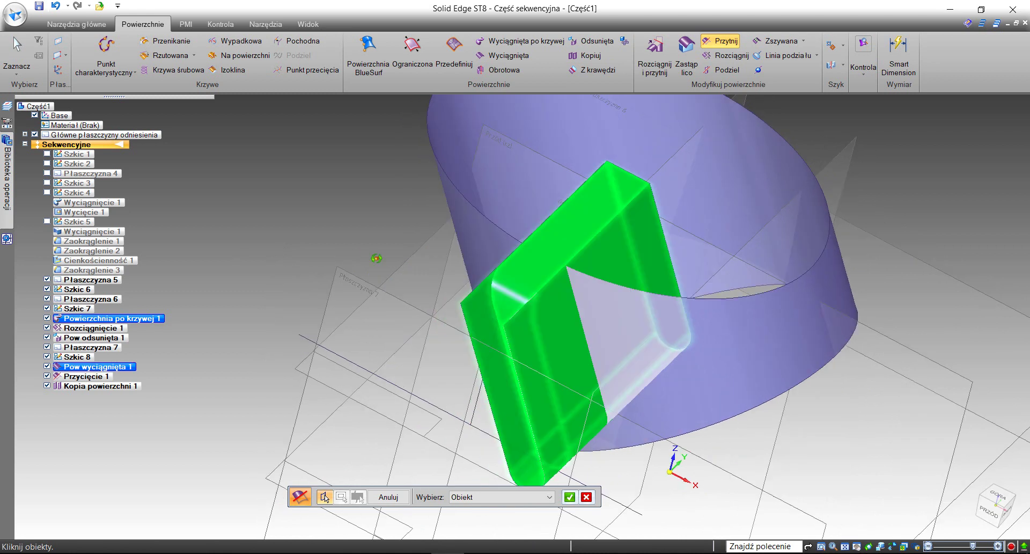
{"action": "middle_click_drag", "start_coordinate": [412, 303], "coordinate": [326, 310]}
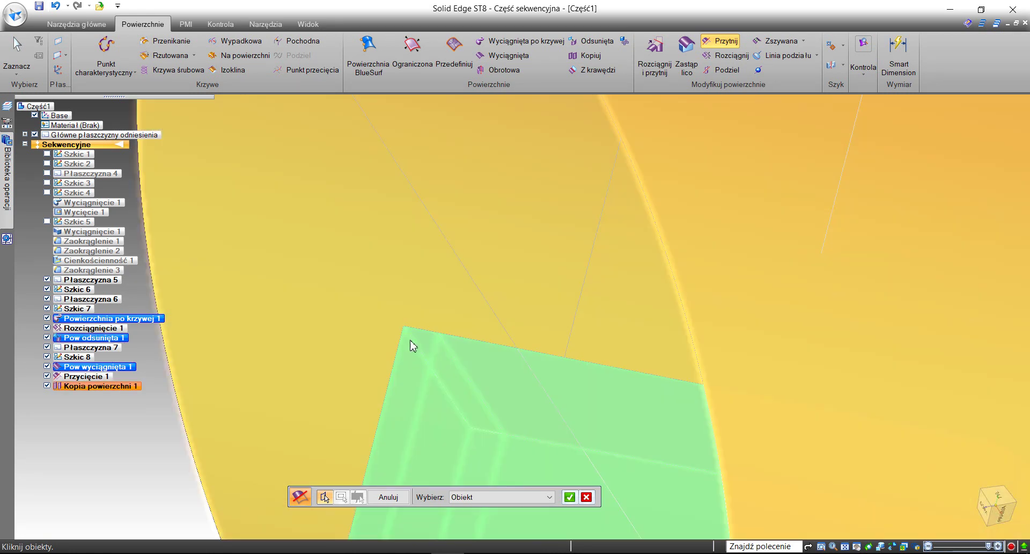
{"action": "left_click", "coordinate": [412, 345]}
{"action": "scroll", "coordinate": [429, 344], "scroll_direction": "down", "scroll_amount": 2}
{"action": "middle_click_drag", "start_coordinate": [284, 397], "coordinate": [399, 293]}
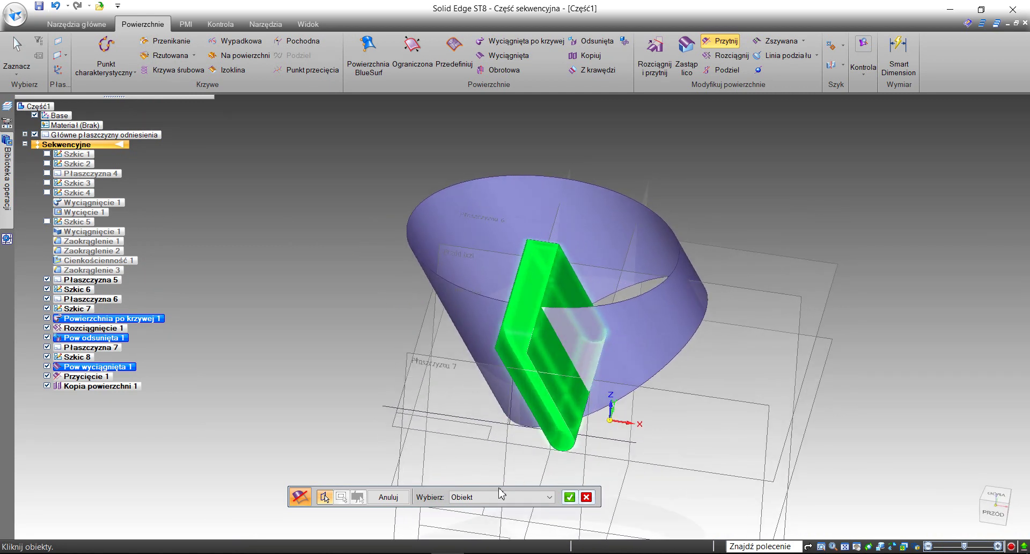
{"action": "left_click", "coordinate": [569, 497]}
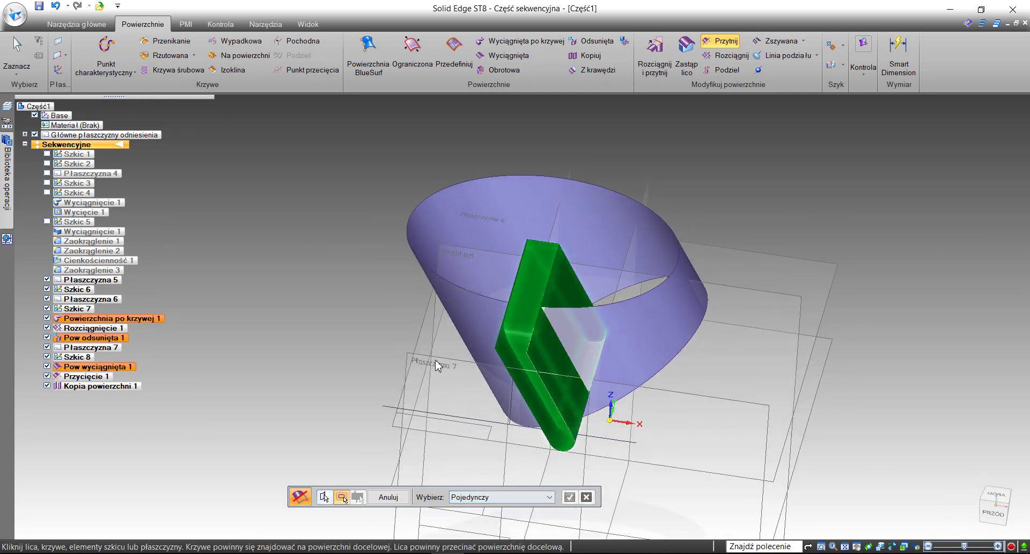
{"action": "left_click", "coordinate": [469, 321]}
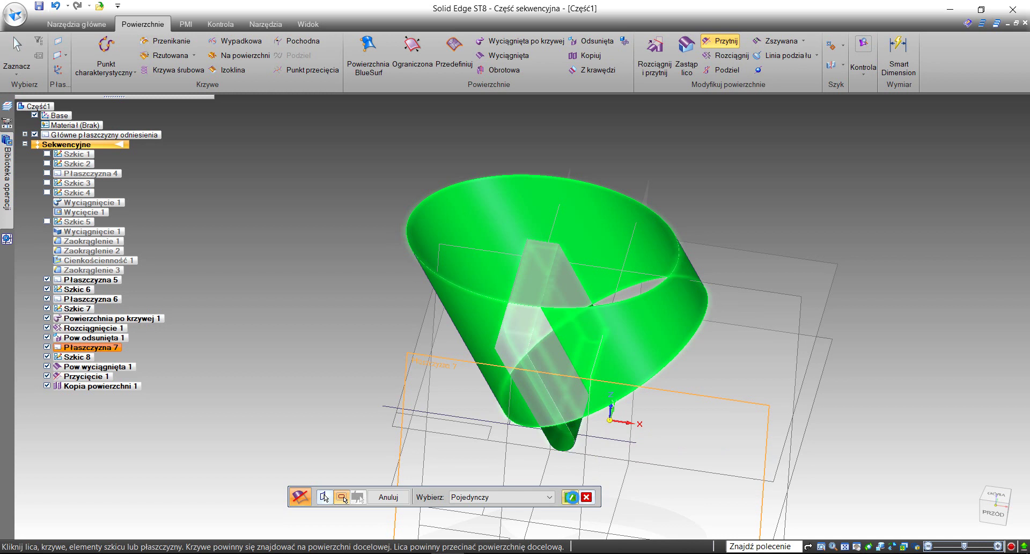
{"action": "left_click", "coordinate": [571, 496]}
Remove the regions of the handle surfaces that lie inside the mug and finish the trim.
{"action": "middle_click_drag", "start_coordinate": [356, 338], "coordinate": [219, 356]}
{"action": "scroll", "coordinate": [620, 301], "scroll_direction": "up", "scroll_amount": 3}
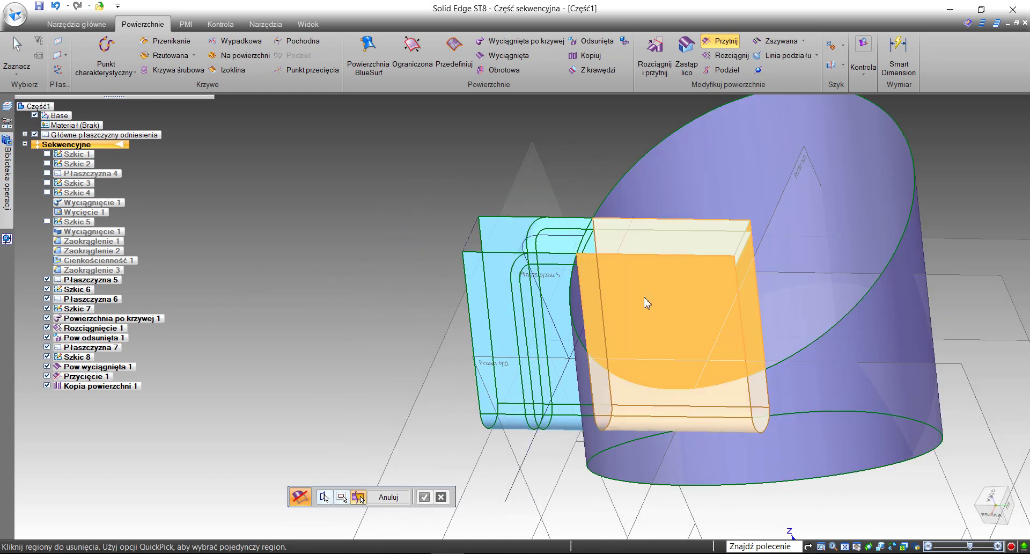
{"action": "left_click", "coordinate": [620, 286]}
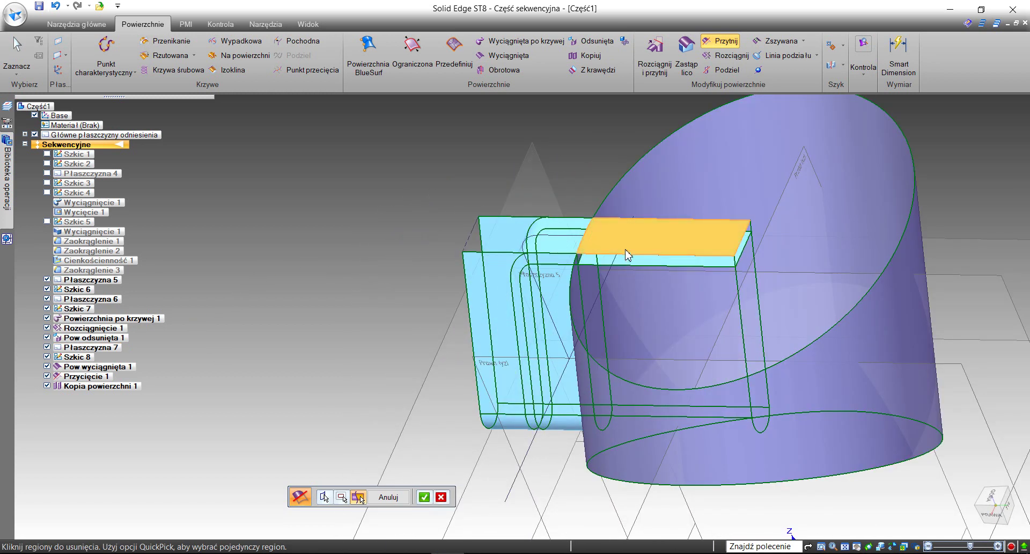
{"action": "left_click", "coordinate": [607, 258]}
{"action": "middle_click_drag", "start_coordinate": [602, 260], "coordinate": [456, 351]}
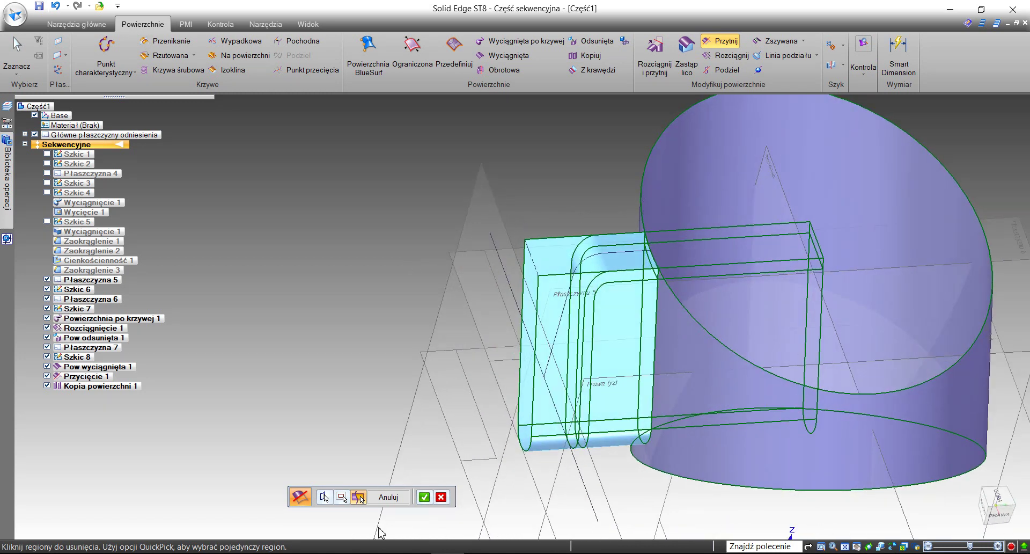
{"action": "left_click", "coordinate": [424, 497]}
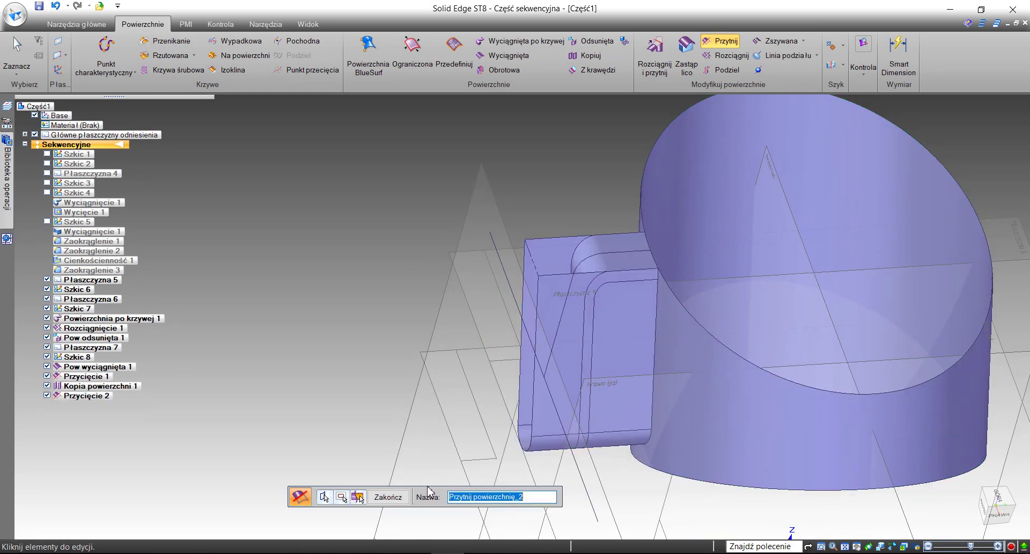
{"action": "left_click", "coordinate": [389, 497]}
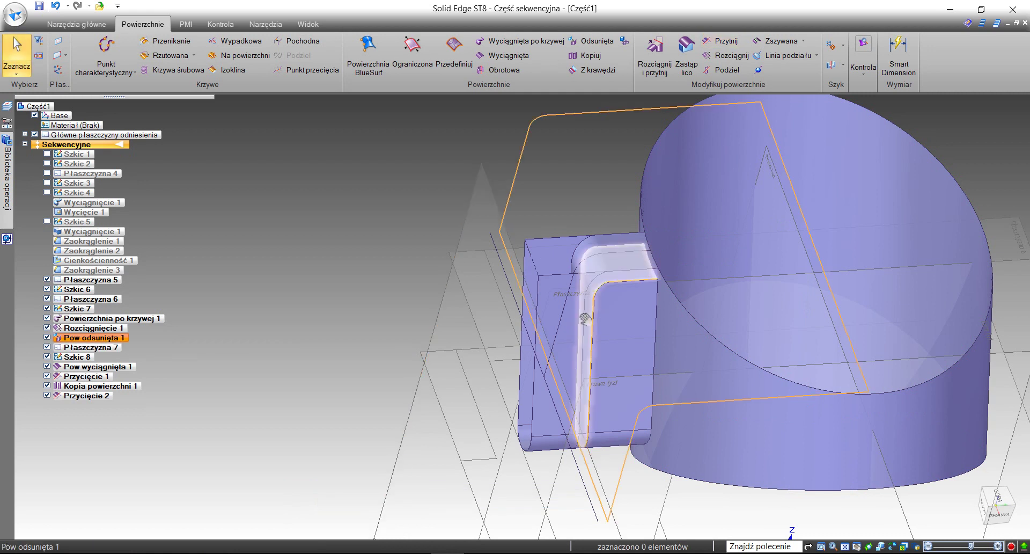
Set up a surface trim with the extruded handle surface as the target and both bent surfaces as the cutting tools.
{"action": "middle_click_drag", "start_coordinate": [461, 327], "coordinate": [563, 317]}
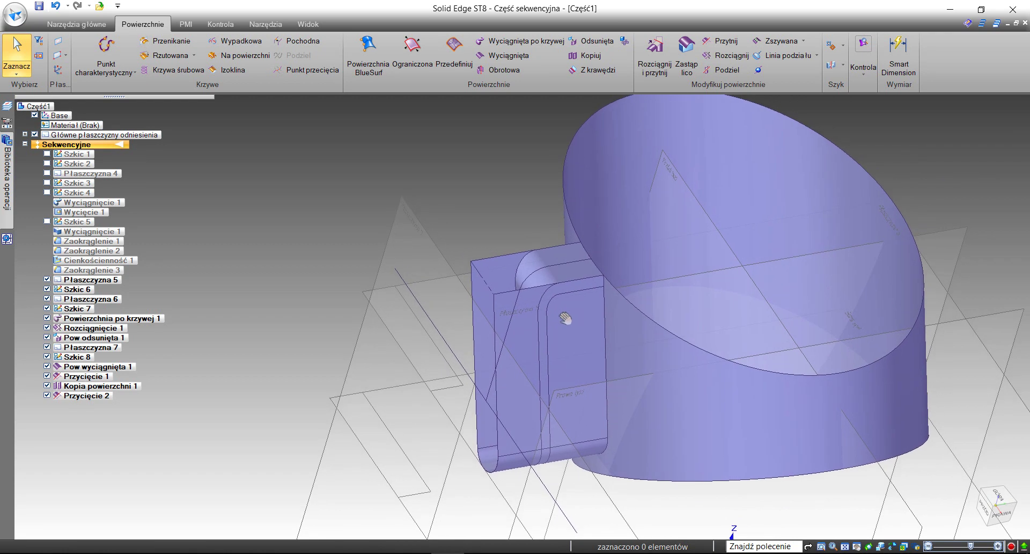
{"action": "left_click", "coordinate": [724, 41]}
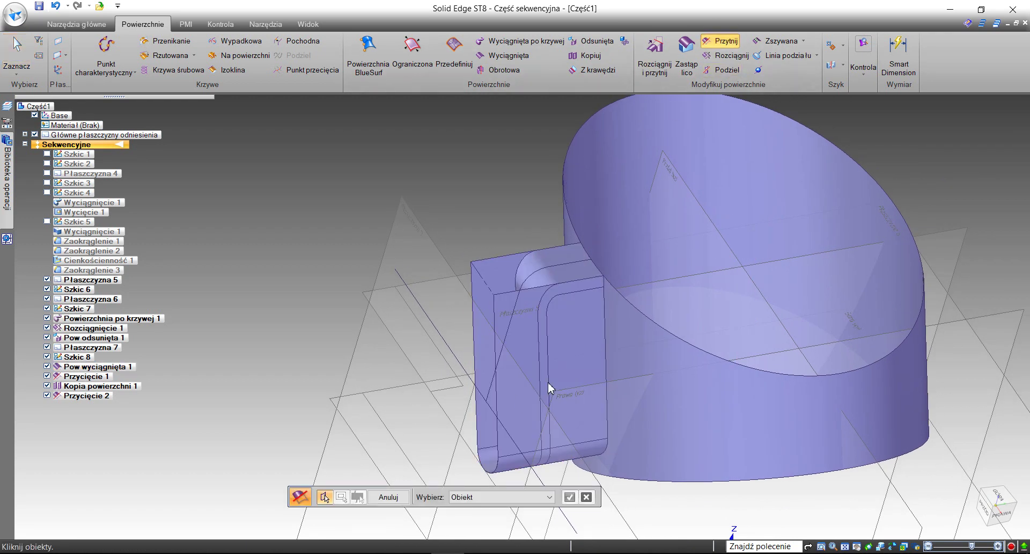
{"action": "scroll", "coordinate": [549, 382], "scroll_direction": "up", "scroll_amount": 2}
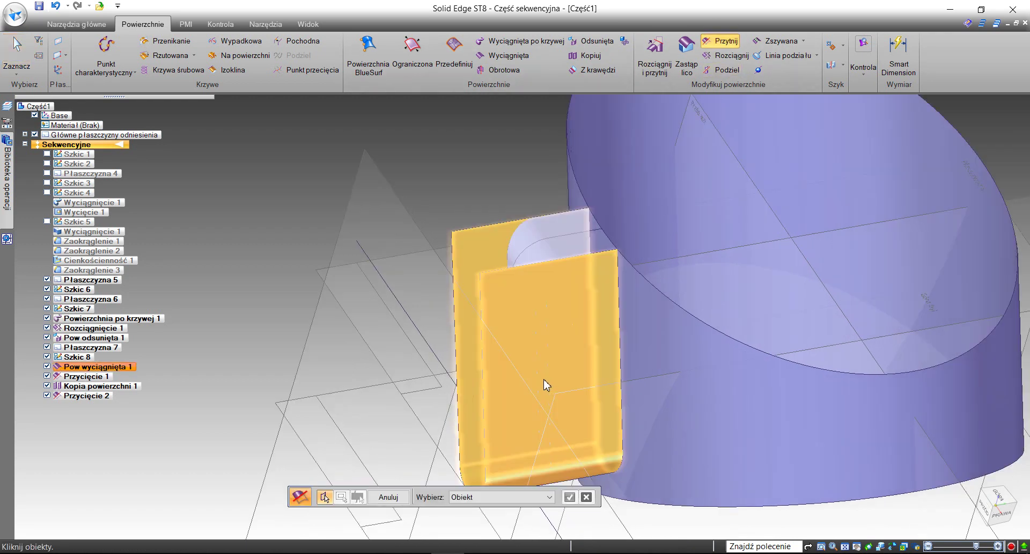
{"action": "left_click", "coordinate": [506, 333]}
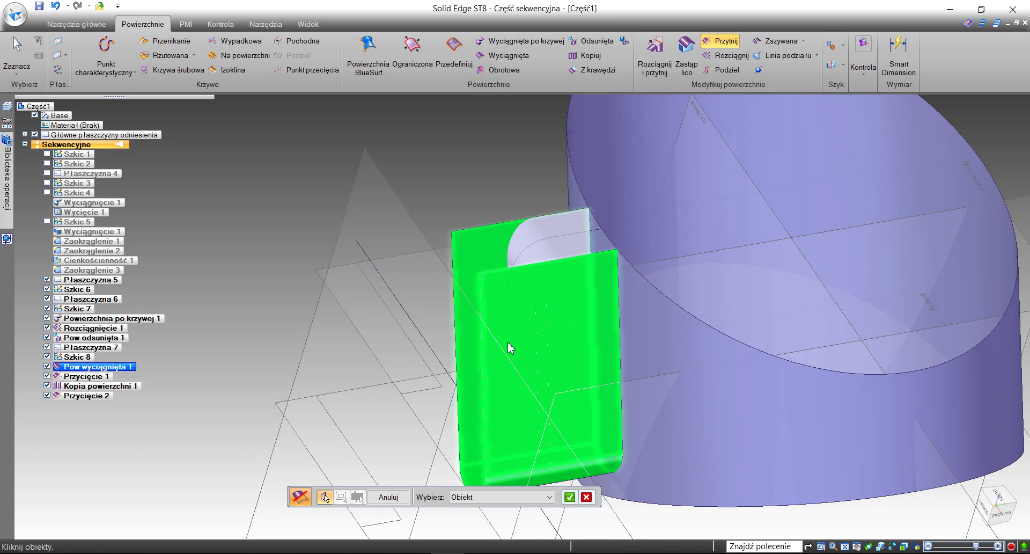
{"action": "left_click", "coordinate": [569, 497]}
{"action": "middle_click_drag", "start_coordinate": [445, 301], "coordinate": [441, 270]}
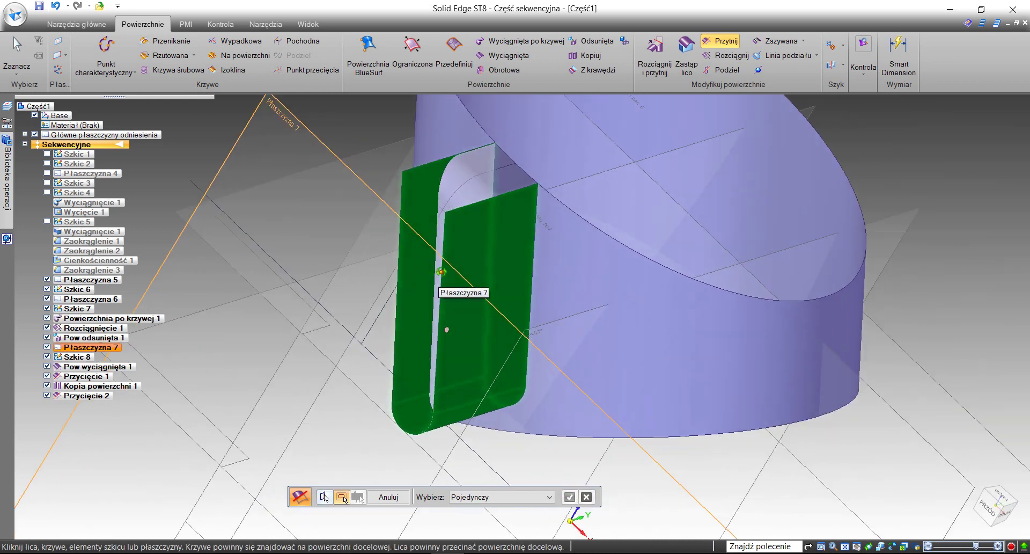
{"action": "left_click", "coordinate": [479, 173]}
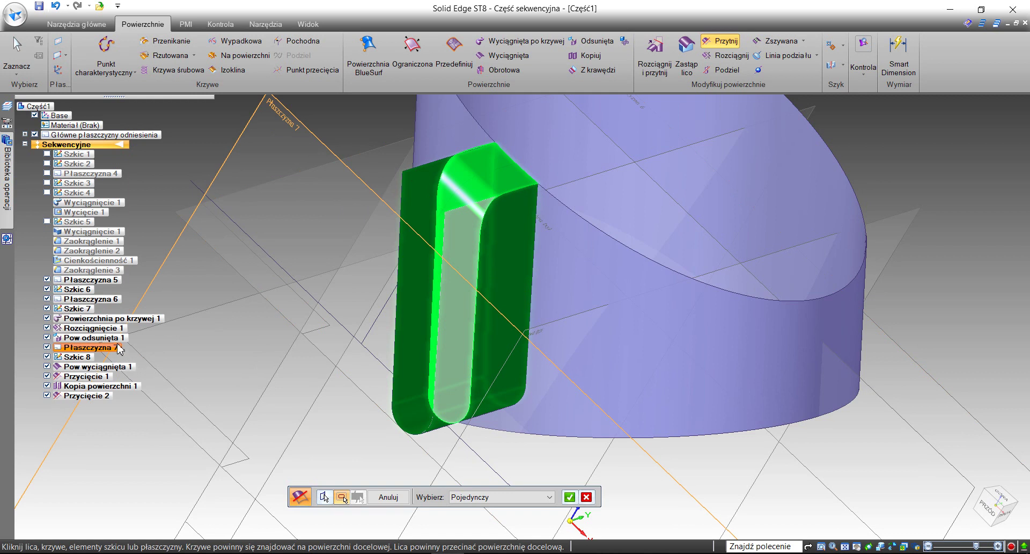
{"action": "middle_click_drag", "start_coordinate": [467, 316], "coordinate": [365, 345]}
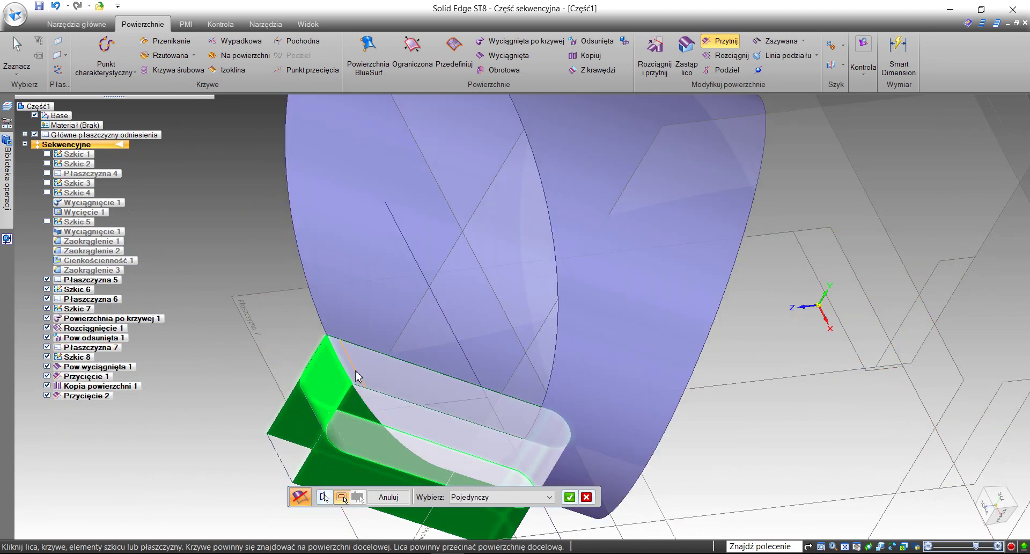
{"action": "left_click", "coordinate": [48, 387]}
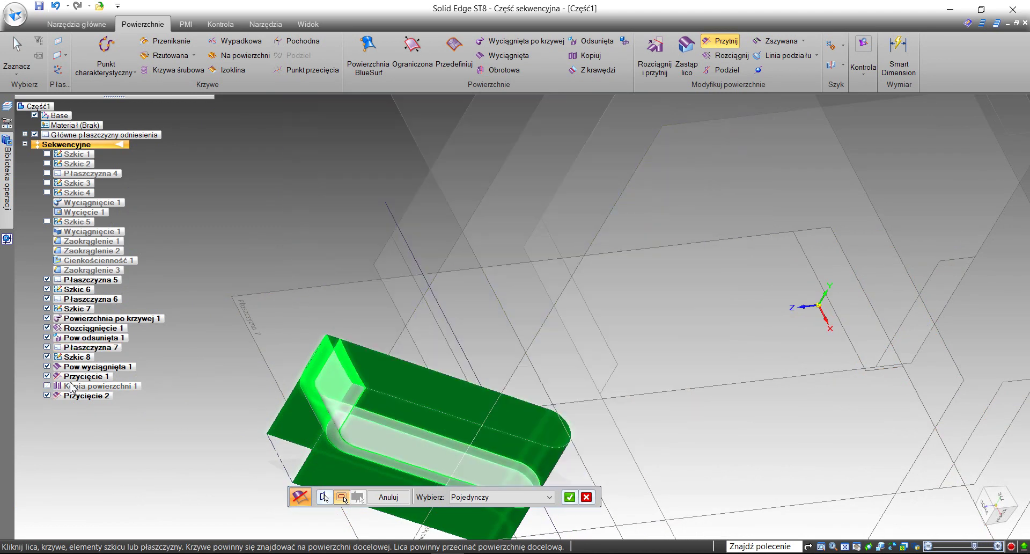
{"action": "left_click", "coordinate": [47, 387]}
{"action": "middle_click_drag", "start_coordinate": [376, 322], "coordinate": [424, 346]}
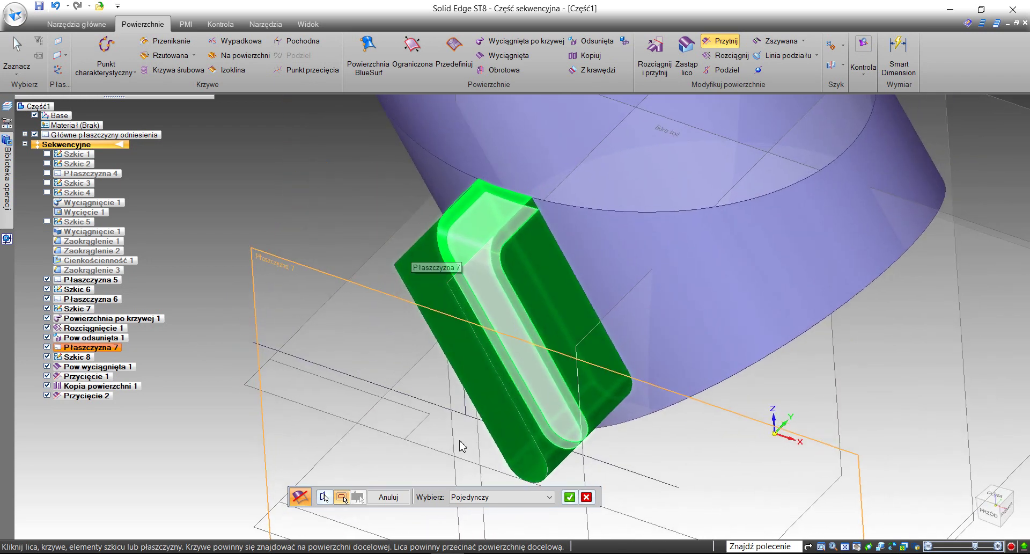
{"action": "left_click", "coordinate": [569, 496]}
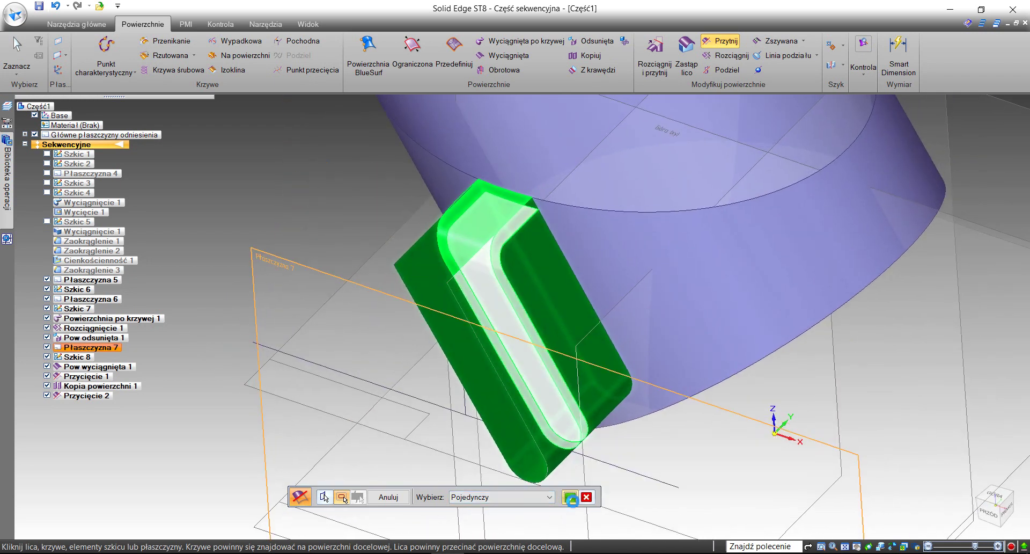
Remove the extruded surface's regions on both outer sides of the two bent surfaces, keeping the strip between them, and finish the trim.
{"action": "left_click", "coordinate": [479, 334]}
{"action": "left_click", "coordinate": [583, 323]}
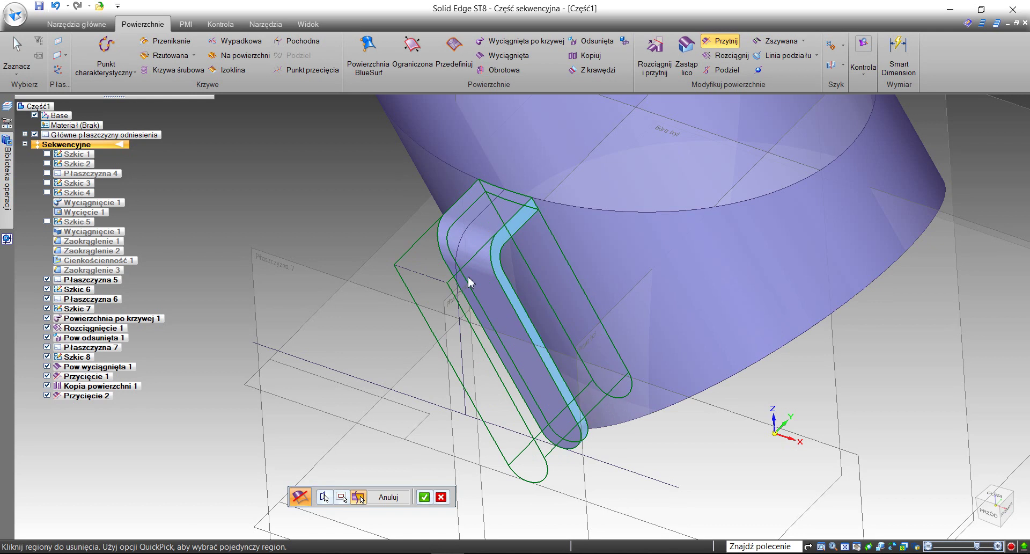
{"action": "middle_click_drag", "start_coordinate": [469, 281], "coordinate": [327, 193]}
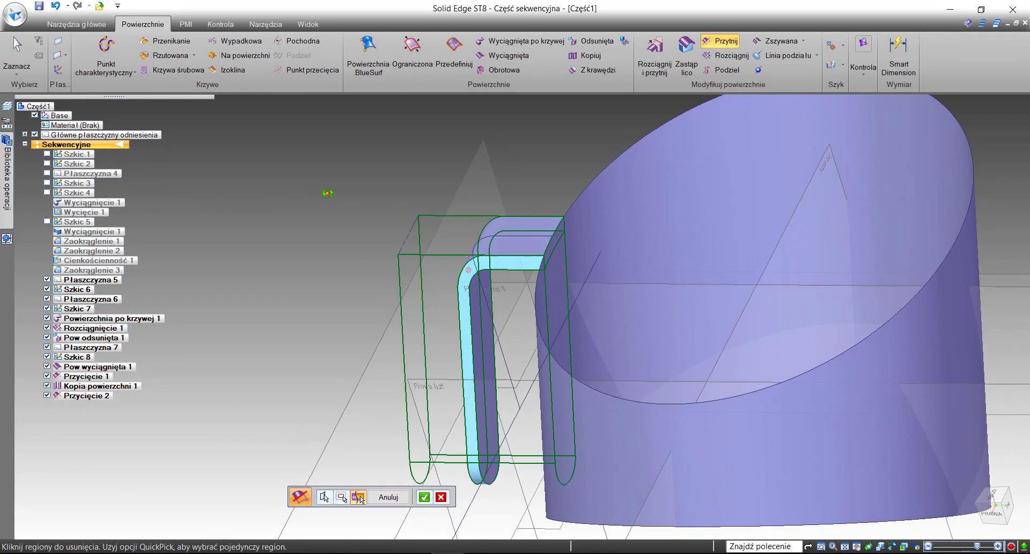
{"action": "left_click", "coordinate": [424, 498]}
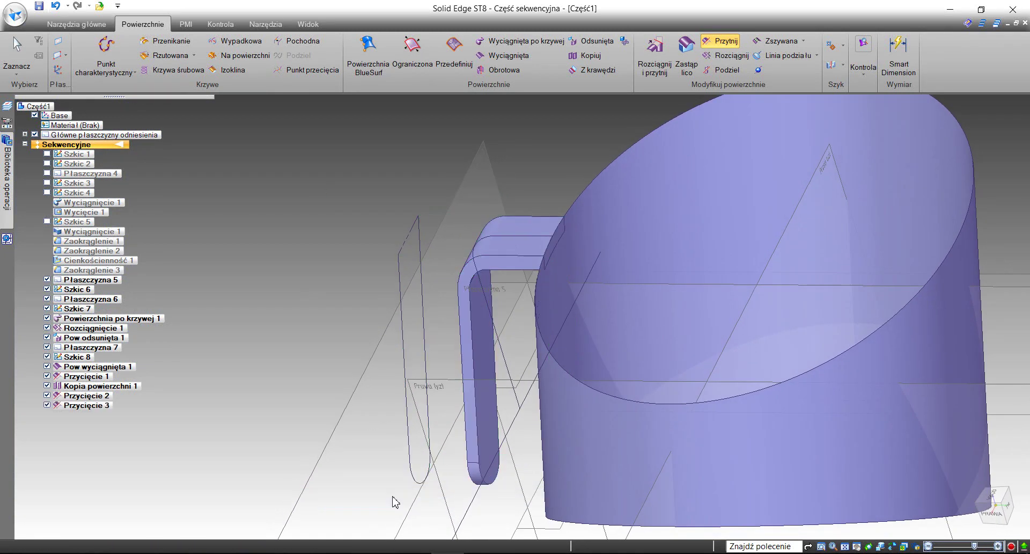
{"action": "left_click", "coordinate": [387, 497]}
Stitch both bent surfaces and the trimmed extruded strip into one handle surface.
{"action": "middle_click_drag", "start_coordinate": [386, 483], "coordinate": [407, 325]}
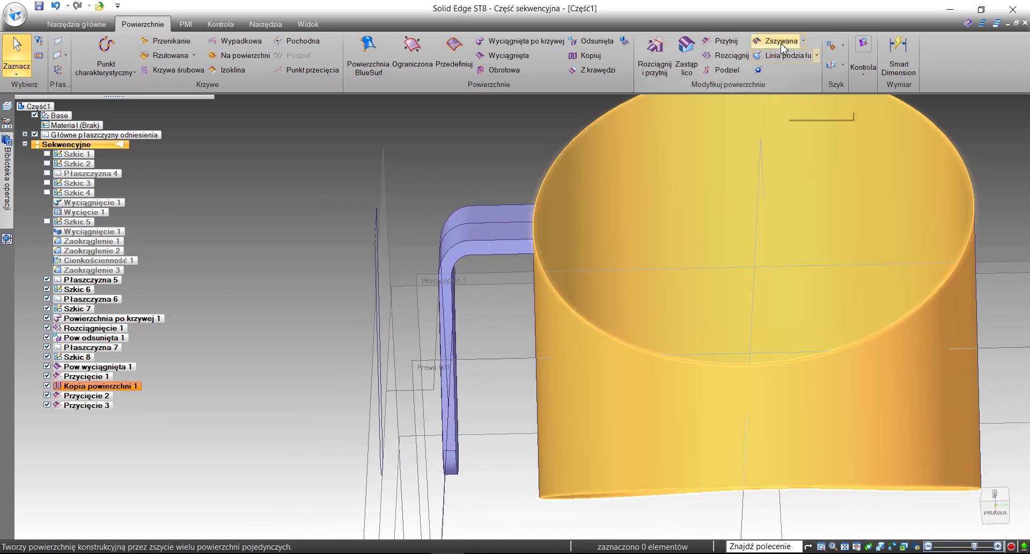
{"action": "left_click", "coordinate": [781, 42]}
{"action": "left_click", "coordinate": [448, 458]}
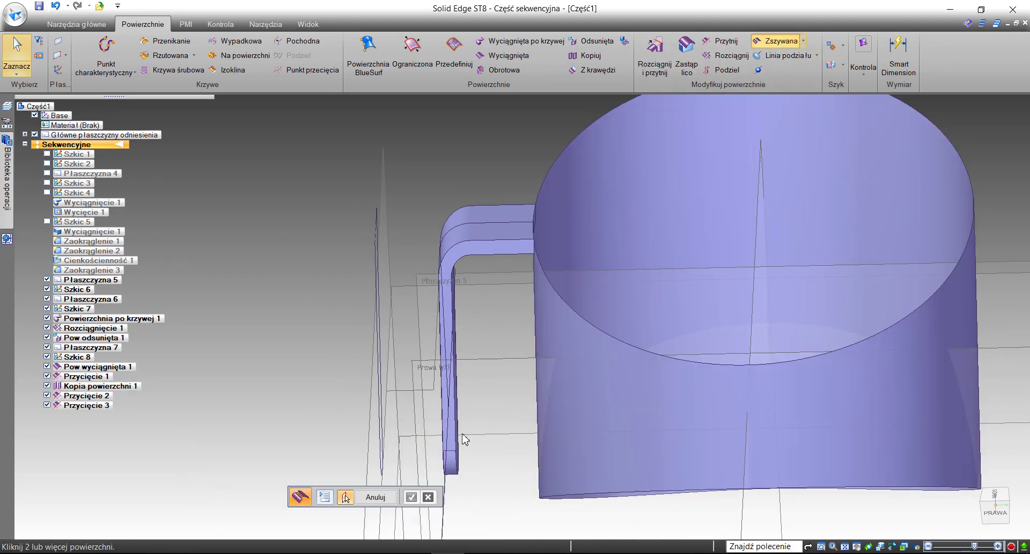
{"action": "middle_click_drag", "start_coordinate": [501, 317], "coordinate": [469, 309]}
{"action": "left_click", "coordinate": [450, 302]}
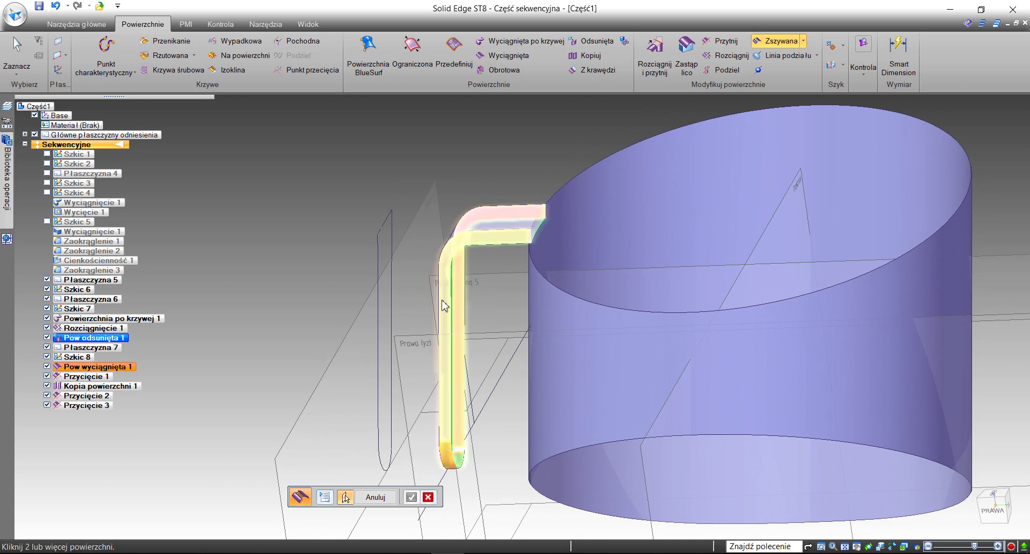
{"action": "left_click", "coordinate": [493, 228]}
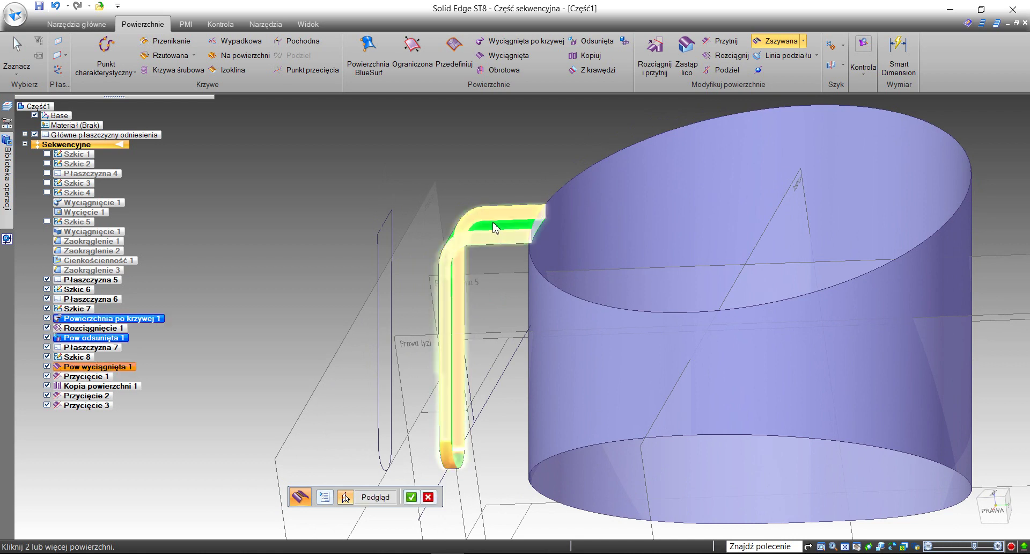
{"action": "left_click", "coordinate": [474, 244]}
{"action": "middle_click_drag", "start_coordinate": [385, 316], "coordinate": [474, 300]}
{"action": "middle_click_drag", "start_coordinate": [345, 498], "coordinate": [375, 316]}
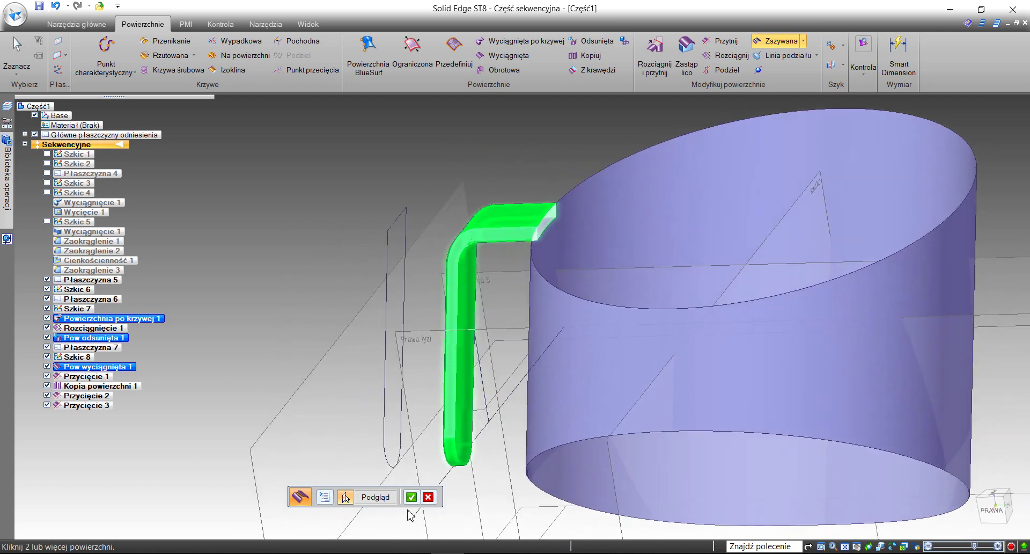
{"action": "left_click", "coordinate": [375, 497]}
{"action": "left_click", "coordinate": [388, 498]}
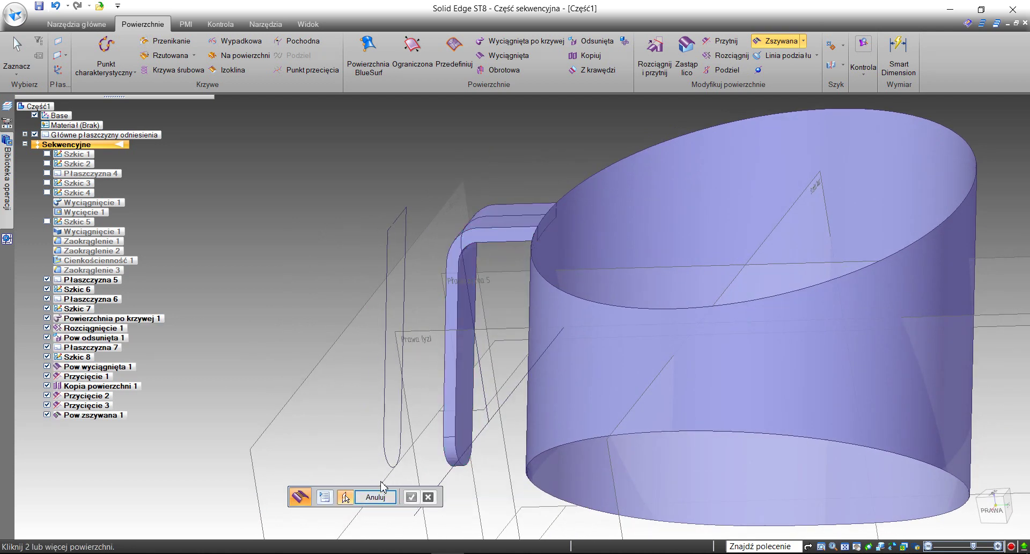
Set up a surface trim with the copied mug surface as the target and the whole stitched handle surface, selected as Obiekt, as the cutting tool.
{"action": "left_click", "coordinate": [382, 498]}
{"action": "middle_click_drag", "start_coordinate": [370, 408], "coordinate": [397, 413]}
{"action": "left_click", "coordinate": [719, 40]}
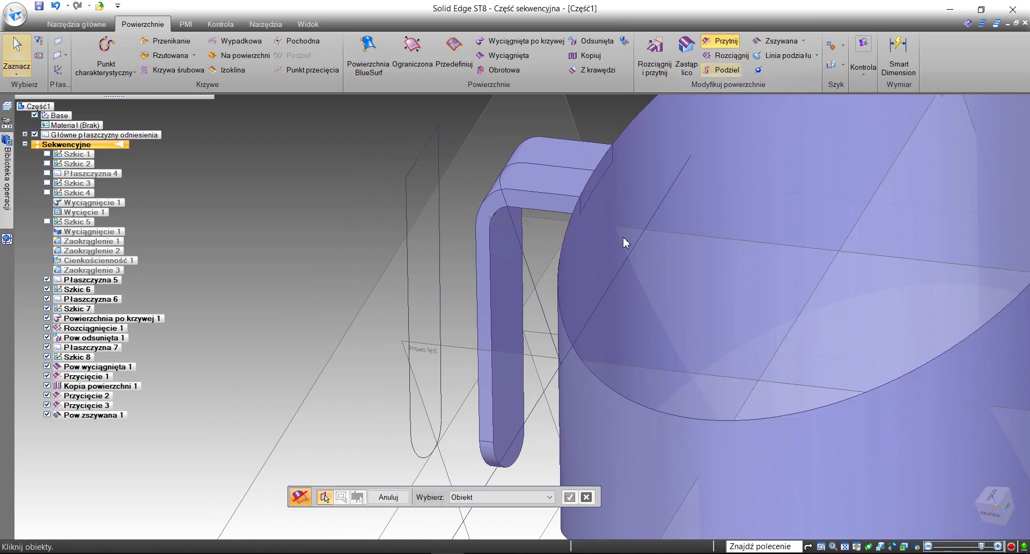
{"action": "left_click", "coordinate": [625, 239]}
{"action": "scroll", "coordinate": [514, 414], "scroll_direction": "up", "scroll_amount": 2}
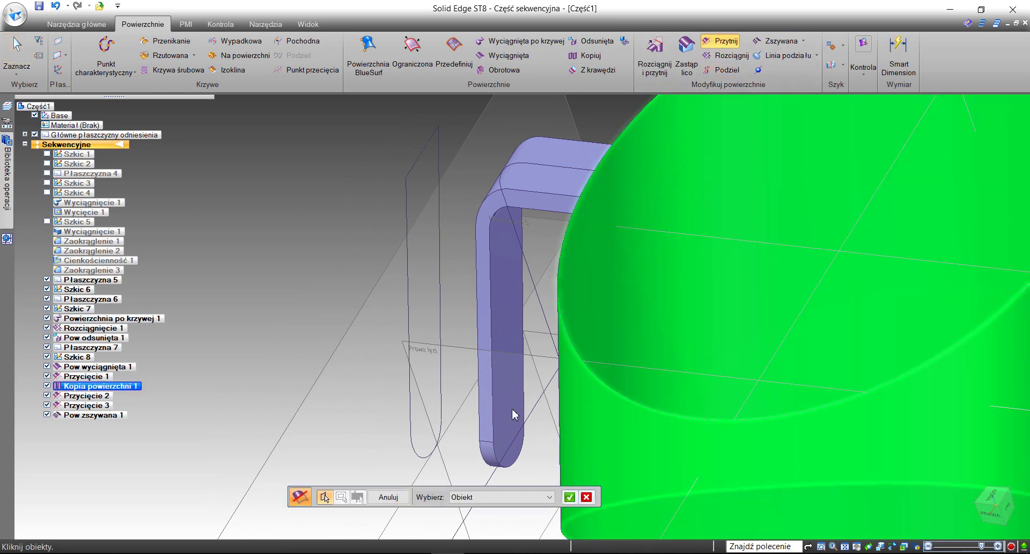
{"action": "left_click", "coordinate": [571, 498]}
{"action": "left_click", "coordinate": [481, 498]}
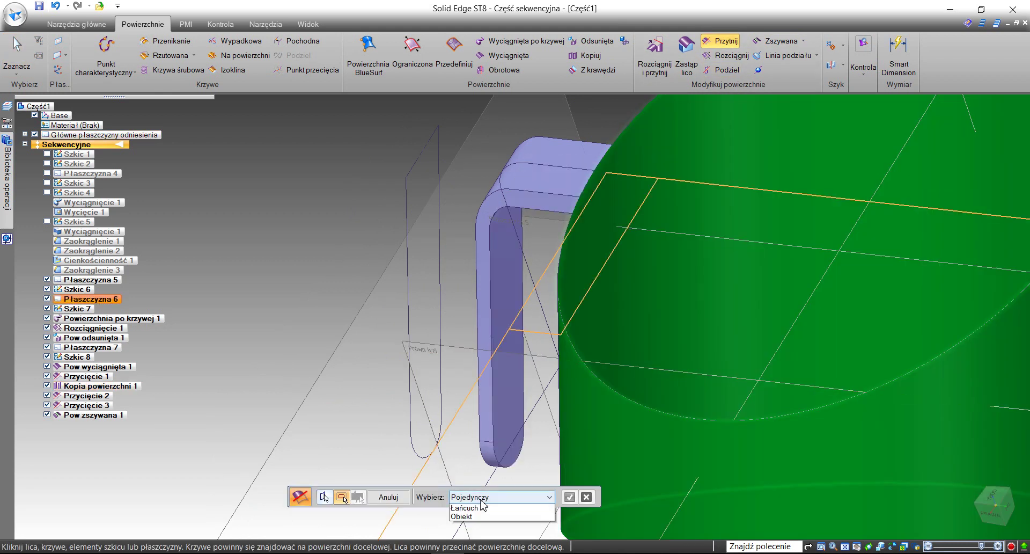
{"action": "left_click", "coordinate": [463, 517]}
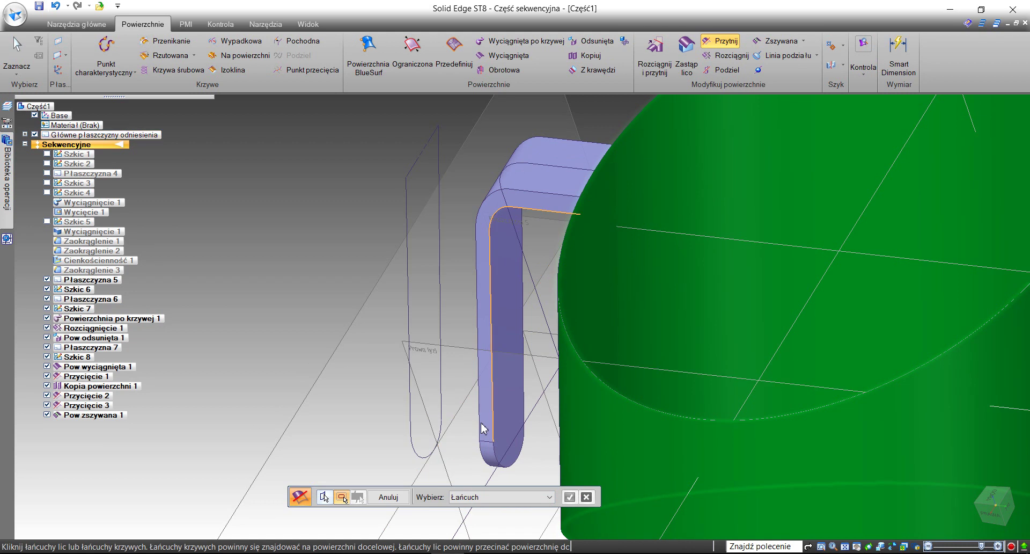
{"action": "left_click", "coordinate": [463, 525]}
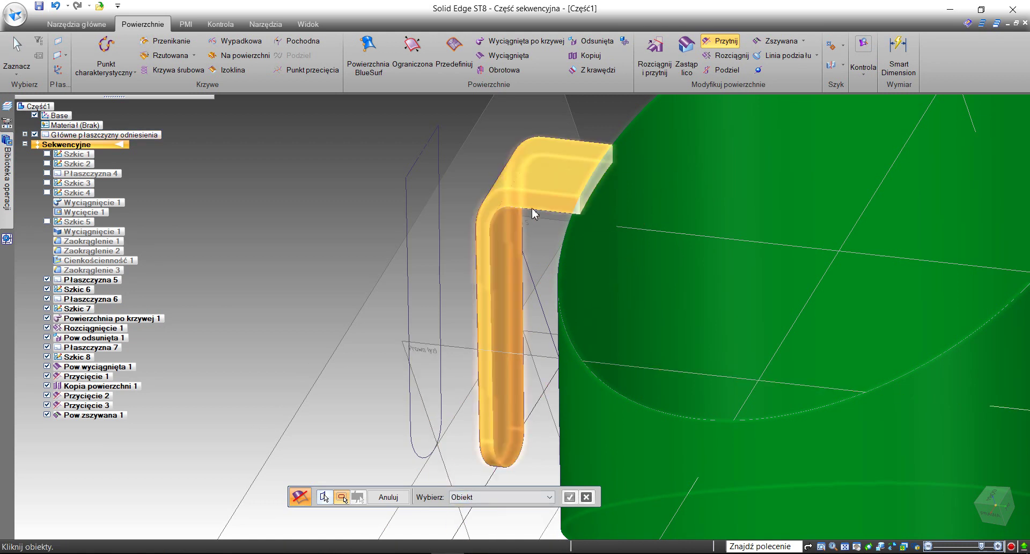
{"action": "left_click", "coordinate": [546, 184]}
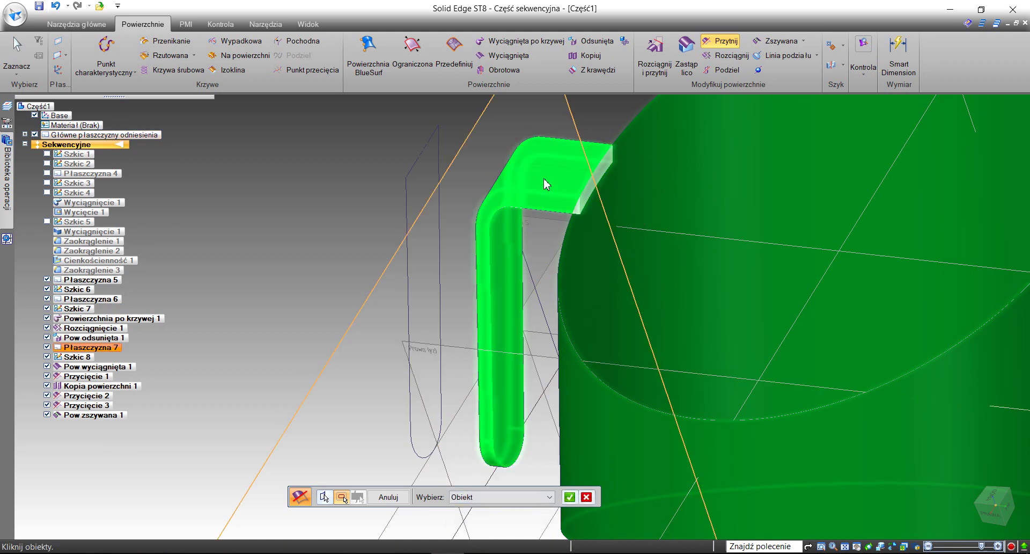
Remove the mug surface region outside the handle's outline, keeping the small patch that closes the handle's end, and finish the trim.
{"action": "left_click", "coordinate": [572, 498]}
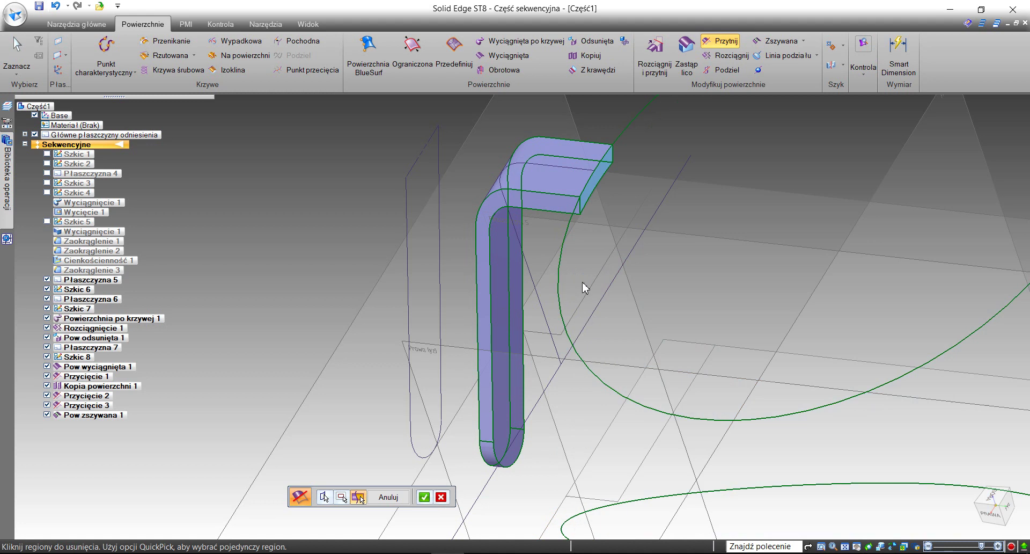
{"action": "left_click", "coordinate": [429, 499]}
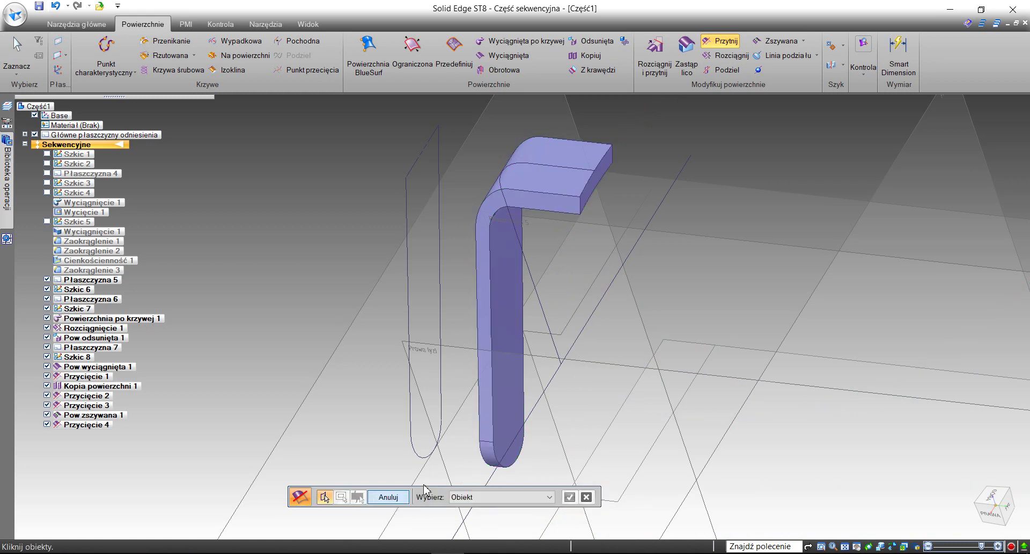
{"action": "left_click", "coordinate": [399, 498]}
Hide the handle sketches Szkic 6, Szkic 7 and Szkic 8.
{"action": "middle_click_drag", "start_coordinate": [536, 333], "coordinate": [652, 331]}
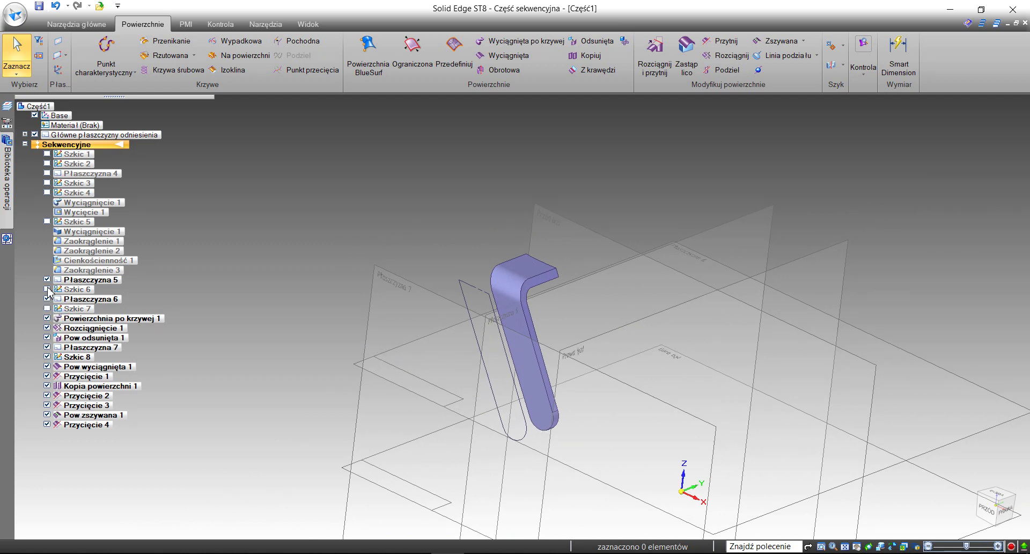
{"action": "middle_click_drag", "start_coordinate": [394, 339], "coordinate": [425, 325], "text": "shift"}
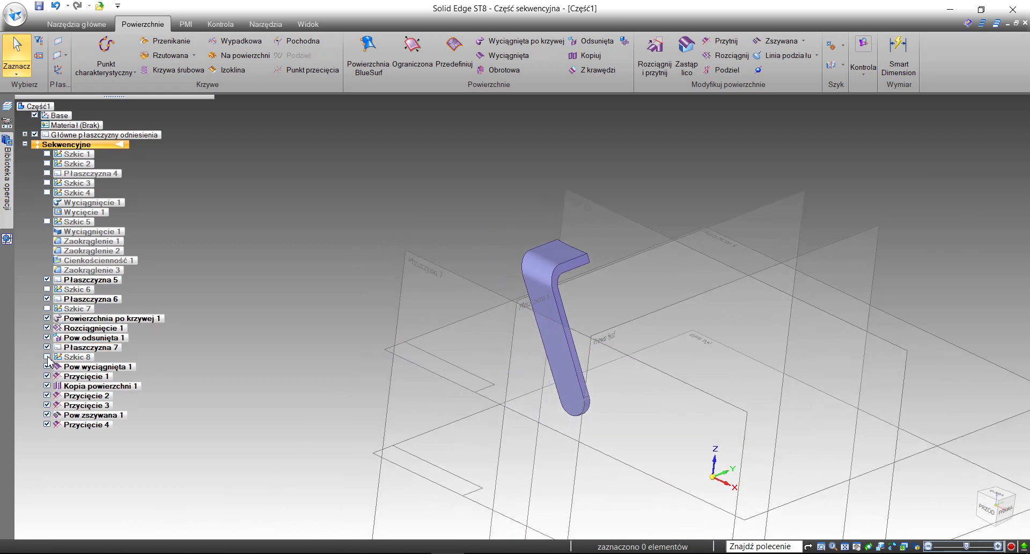
{"action": "mouse_move", "coordinate": [375, 349]}
{"action": "middle_mouse_down"}
{"action": "mouse_move", "coordinate": [352, 349]}
{"action": "mouse_move", "coordinate": [364, 365]}
{"action": "middle_mouse_up"}
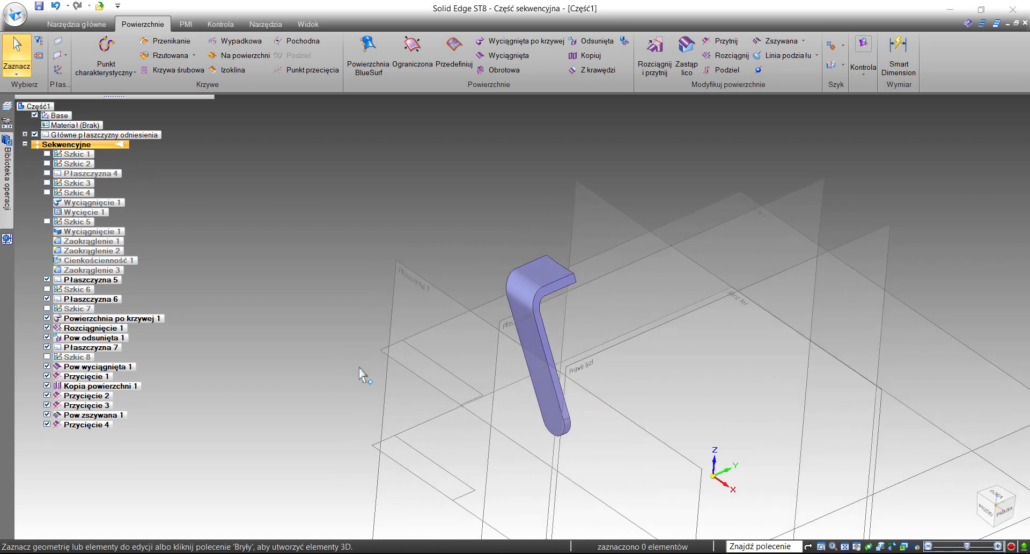
Stitch the handle surface and the trimmed mug patch into one closed solid body.
{"action": "middle_click_drag", "start_coordinate": [510, 315], "coordinate": [503, 317]}
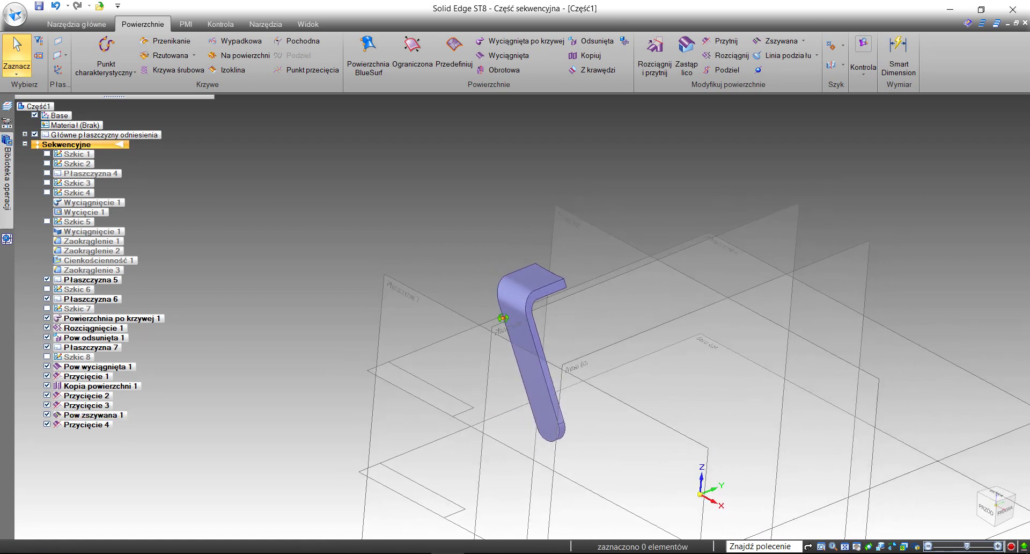
{"action": "left_click", "coordinate": [775, 45]}
{"action": "left_click", "coordinate": [448, 459]}
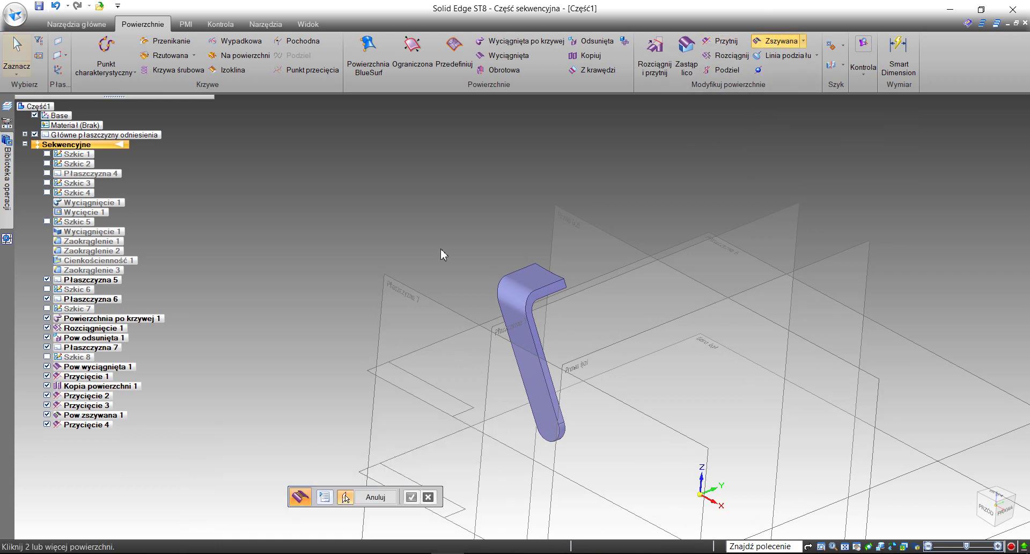
{"action": "left_click_drag", "start_coordinate": [618, 461], "coordinate": [589, 467]}
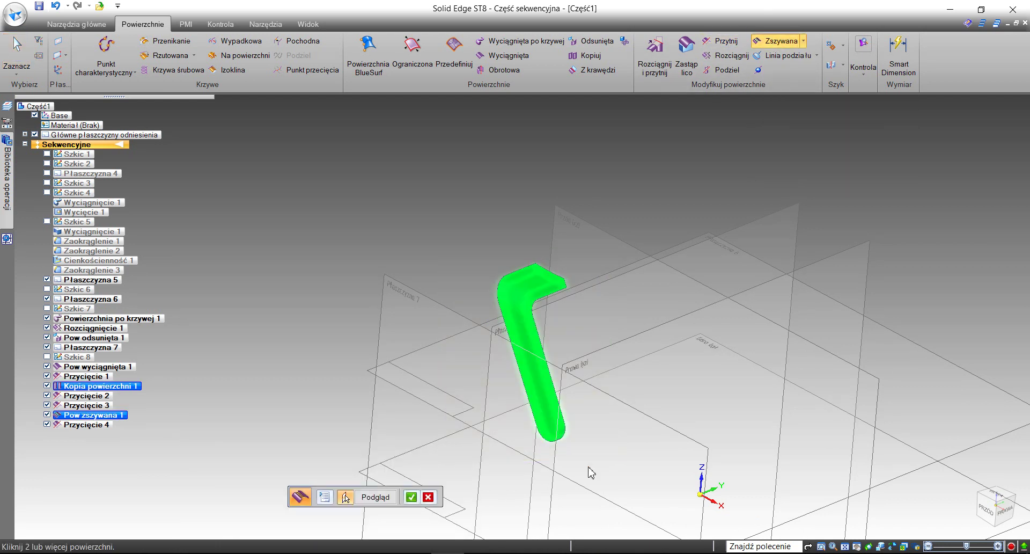
{"action": "left_click", "coordinate": [411, 497]}
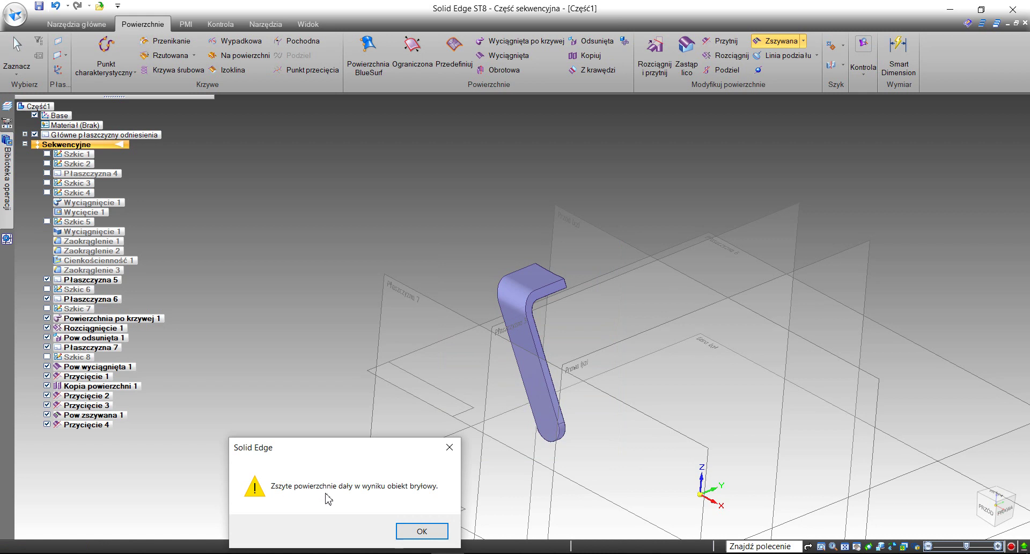
{"action": "left_click", "coordinate": [411, 533]}
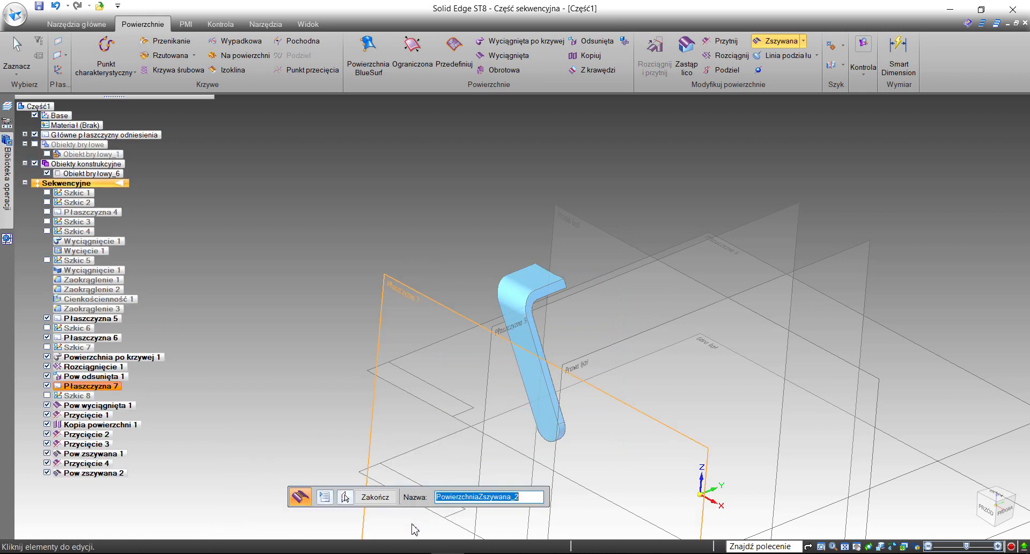
{"action": "left_click", "coordinate": [375, 497]}
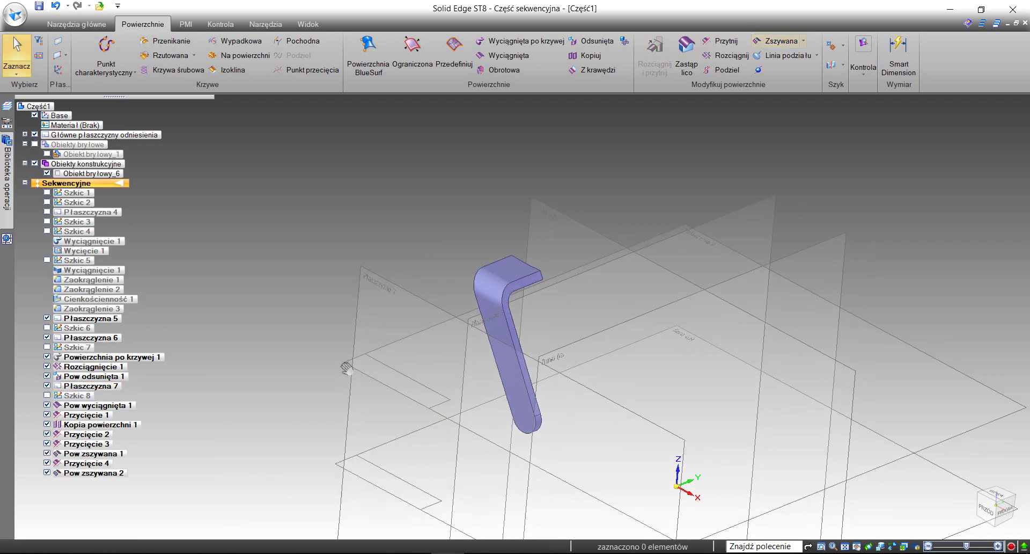
Show the mug's solid body Obiekt bryłowy_1 and examine where the handle meets the mug wall.
{"action": "left_click", "coordinate": [46, 154]}
{"action": "middle_click_drag", "start_coordinate": [203, 204], "coordinate": [258, 211]}
{"action": "scroll", "coordinate": [485, 286], "scroll_direction": "up", "scroll_amount": 6}
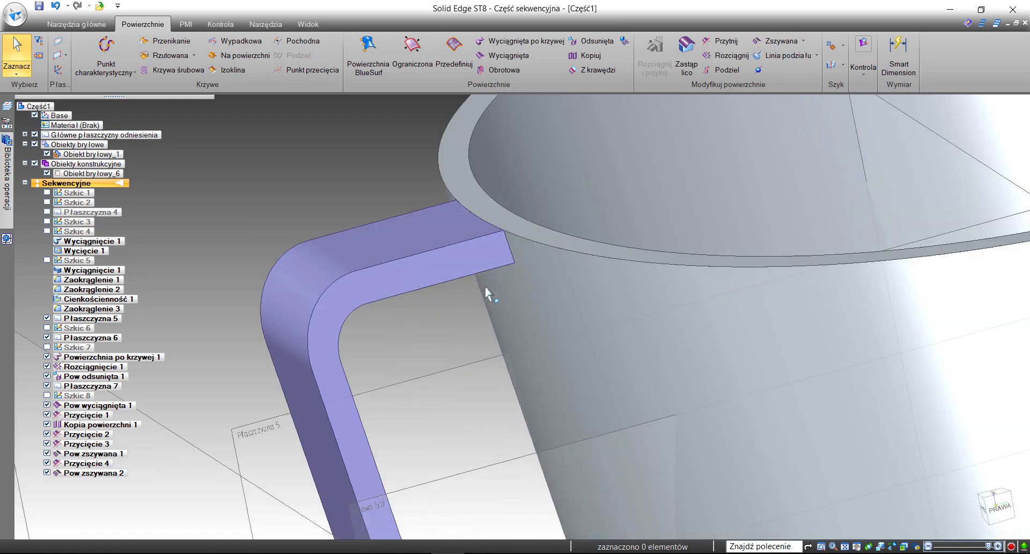
{"action": "middle_click_drag", "start_coordinate": [498, 263], "coordinate": [519, 271]}
{"action": "scroll", "coordinate": [504, 279], "scroll_direction": "down", "scroll_amount": 5}
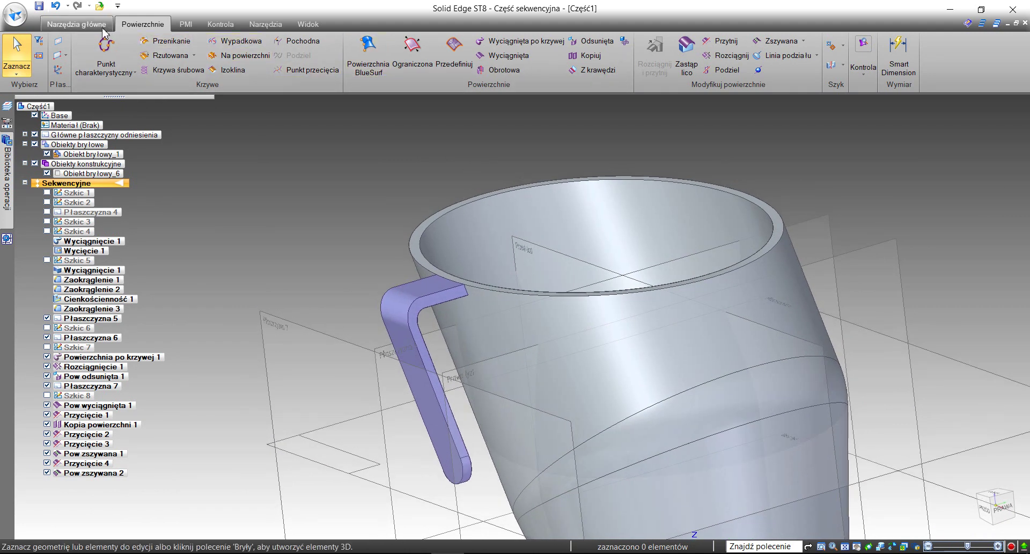
Mirror the handle body about the Przód (xz) plane to create a second handle on the mug's opposite side.
{"action": "left_click", "coordinate": [77, 24]}
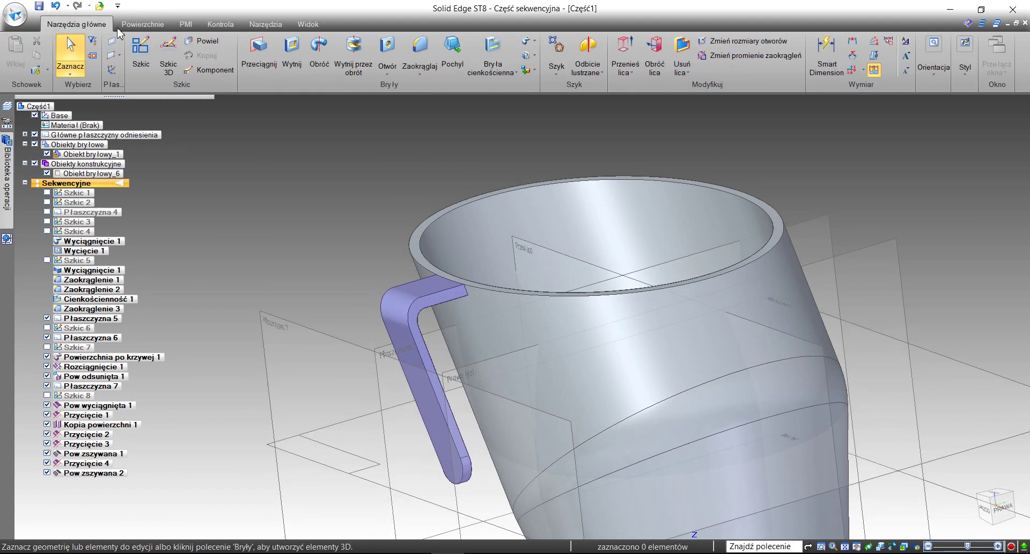
{"action": "left_click", "coordinate": [588, 67]}
{"action": "left_click", "coordinate": [610, 104]}
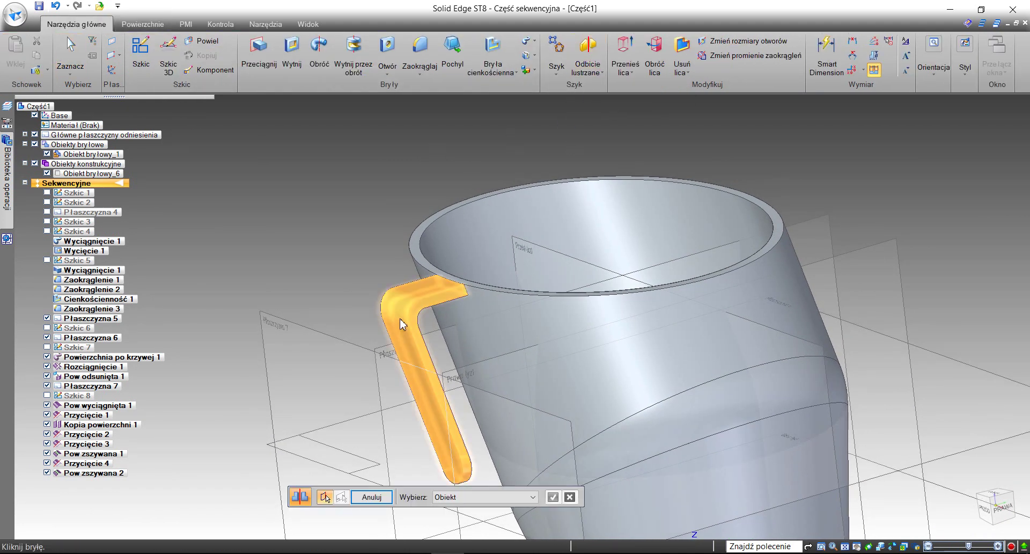
{"action": "left_click", "coordinate": [402, 324]}
{"action": "left_click", "coordinate": [553, 497]}
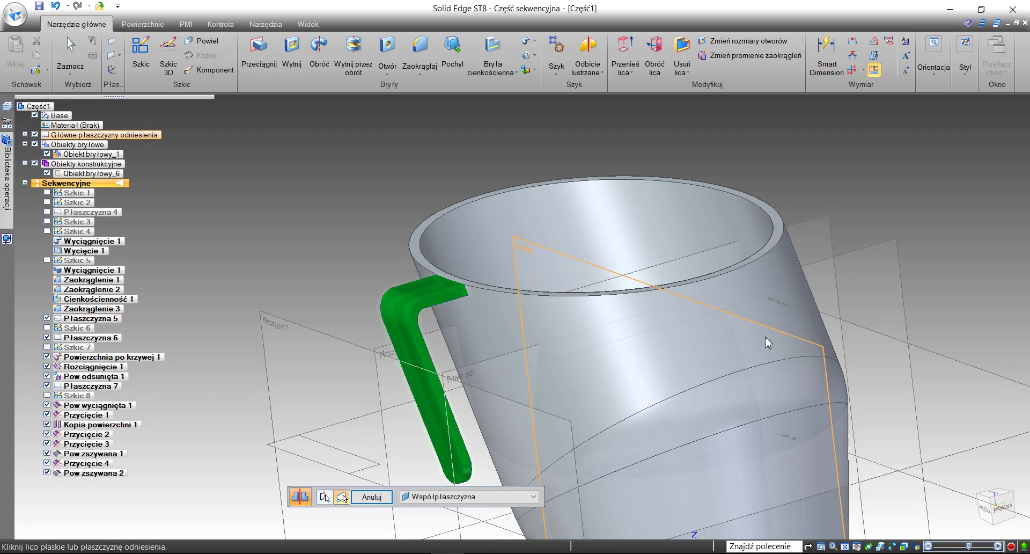
{"action": "middle_click_drag", "start_coordinate": [768, 343], "coordinate": [695, 335]}
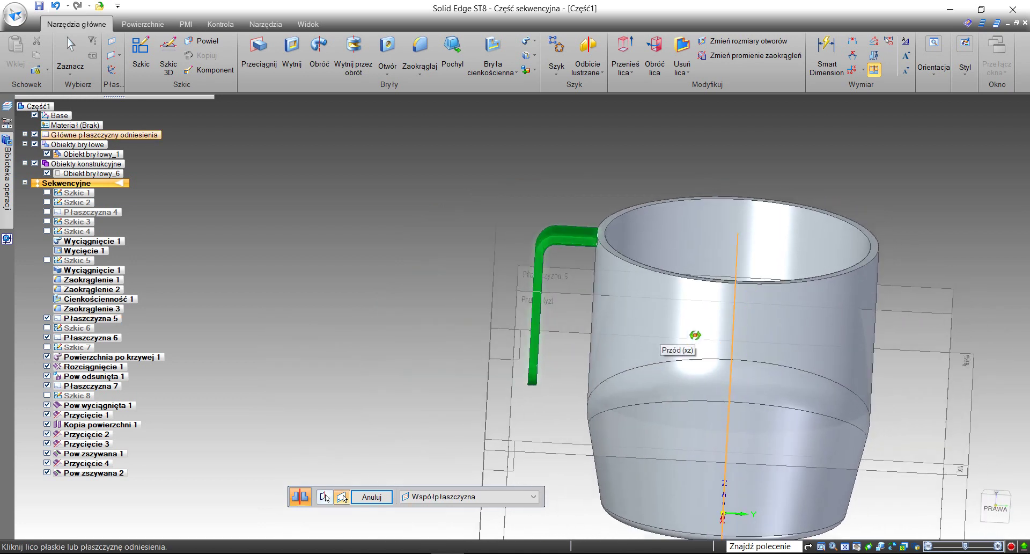
{"action": "left_click", "coordinate": [731, 344]}
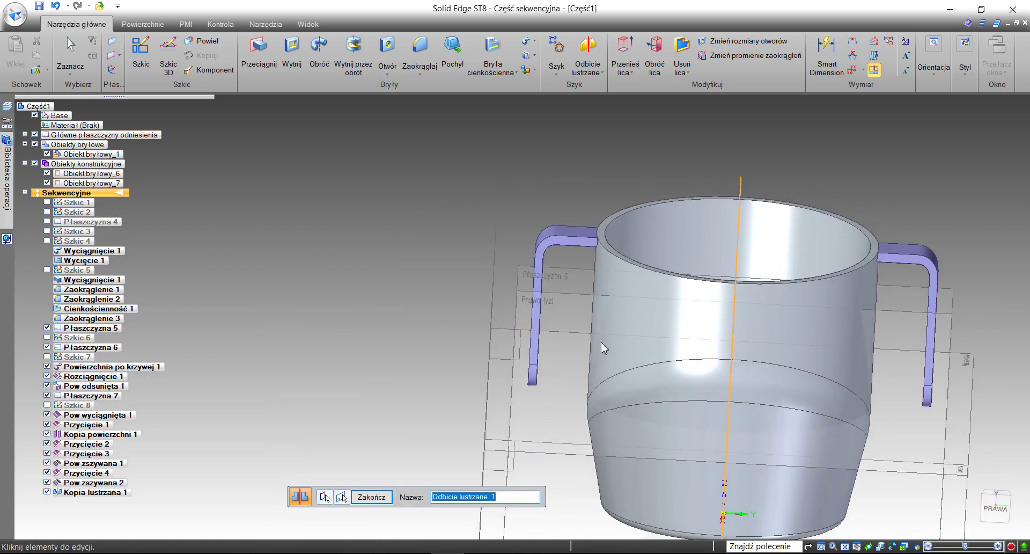
{"action": "left_click", "coordinate": [371, 497]}
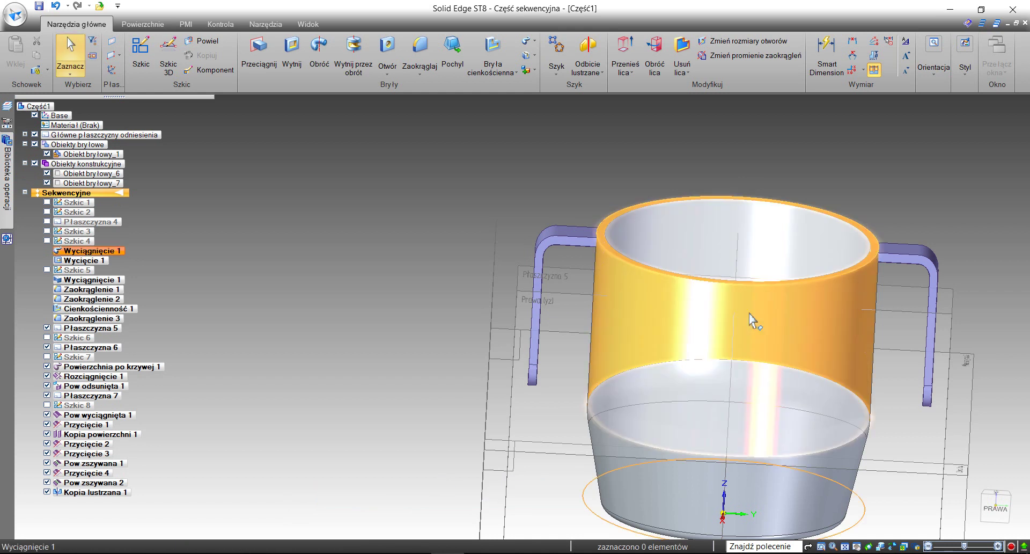
Unite the mug body with both handle bodies in a Boolean union, using the mug as the target and the handles as tools.
{"action": "middle_click_drag", "start_coordinate": [750, 320], "coordinate": [494, 277]}
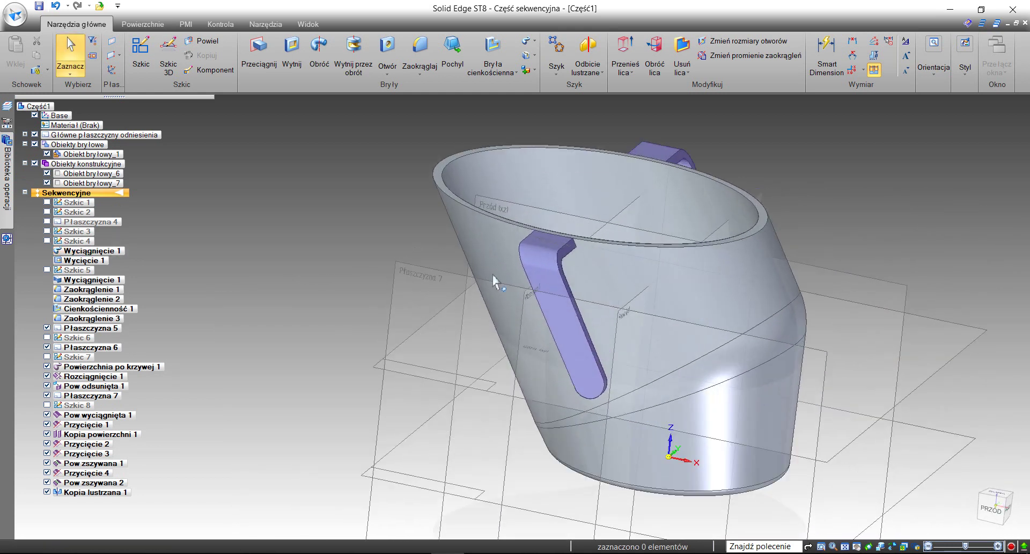
{"action": "middle_click_drag", "start_coordinate": [428, 276], "coordinate": [463, 216]}
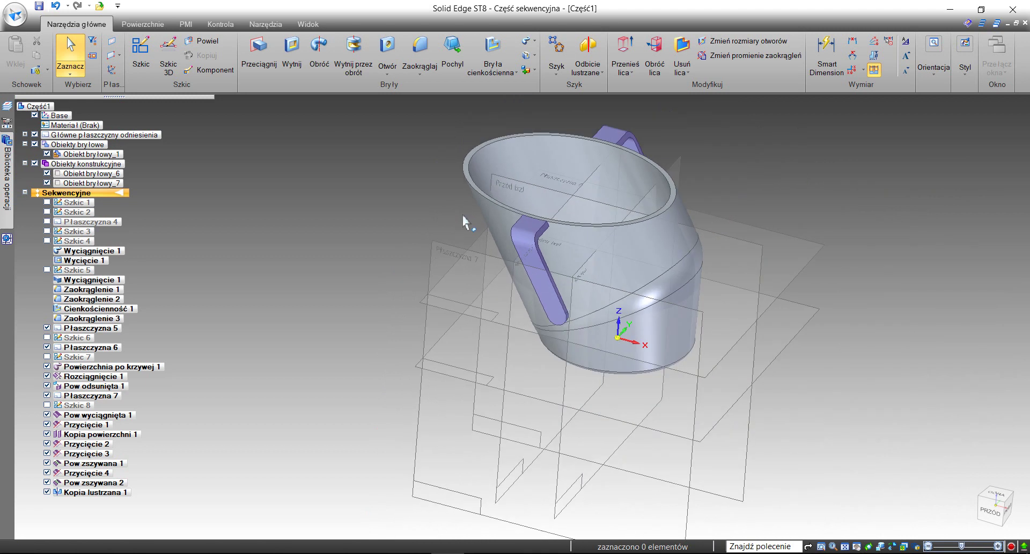
{"action": "left_click", "coordinate": [528, 70]}
{"action": "left_click", "coordinate": [539, 120]}
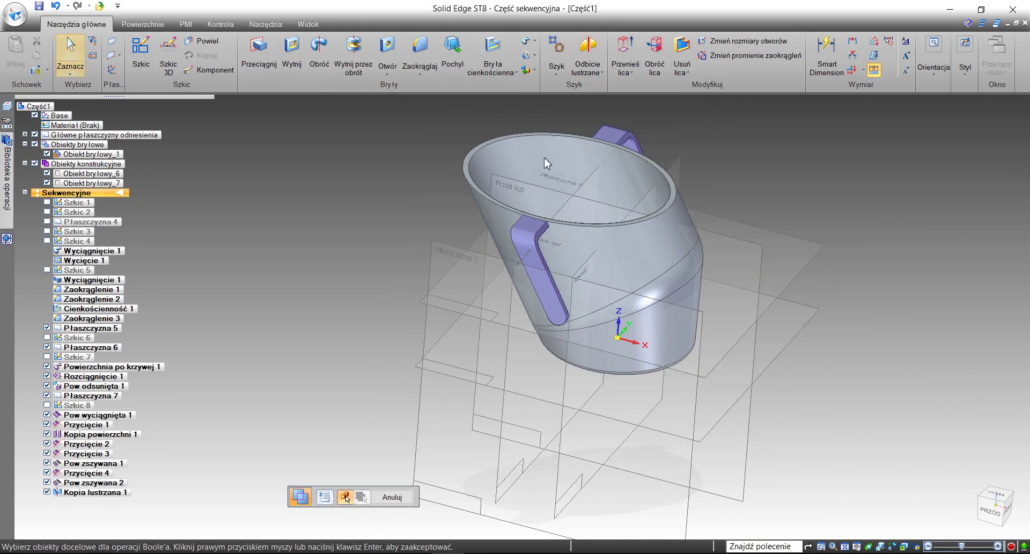
{"action": "left_click", "coordinate": [516, 196]}
{"action": "left_click", "coordinate": [529, 249]}
{"action": "left_click", "coordinate": [592, 141]}
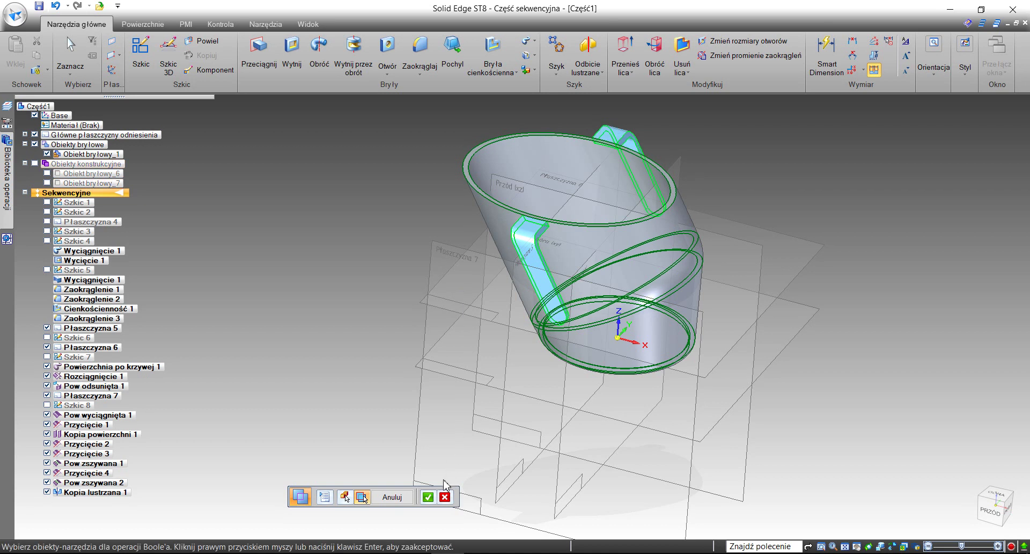
{"action": "left_click", "coordinate": [427, 497]}
{"action": "left_click", "coordinate": [392, 497]}
{"action": "left_click", "coordinate": [454, 491]}
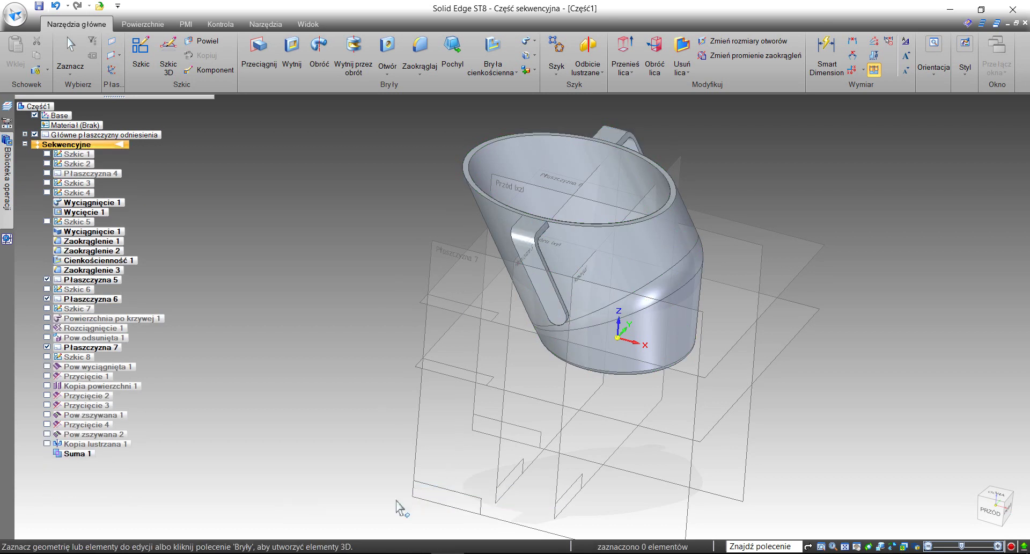
{"action": "middle_click_drag", "start_coordinate": [481, 377], "coordinate": [456, 372]}
{"action": "middle_click_drag", "start_coordinate": [301, 334], "coordinate": [336, 310]}
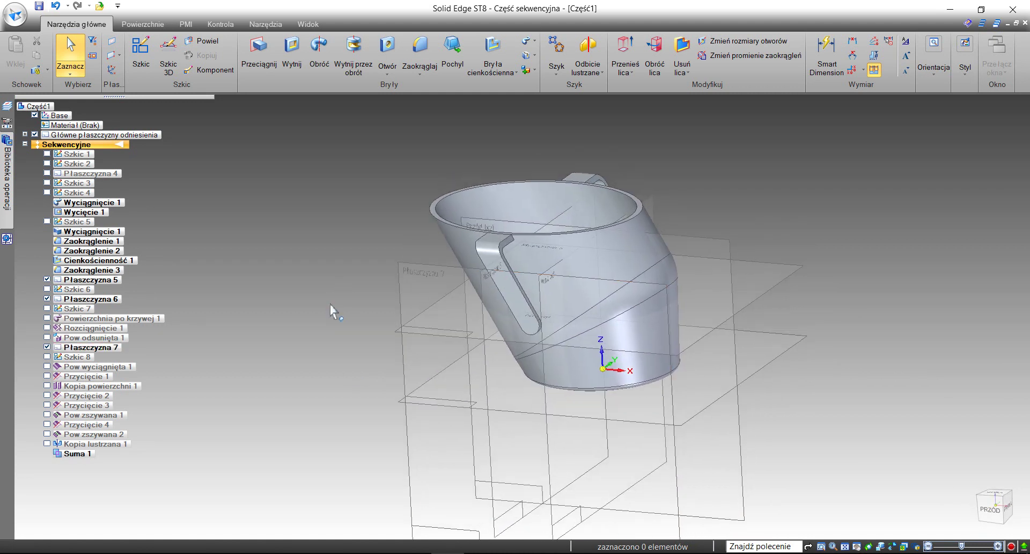
{"action": "scroll", "coordinate": [418, 243], "scroll_direction": "up", "scroll_amount": 3}
{"action": "middle_click_drag", "start_coordinate": [418, 241], "coordinate": [343, 243]}
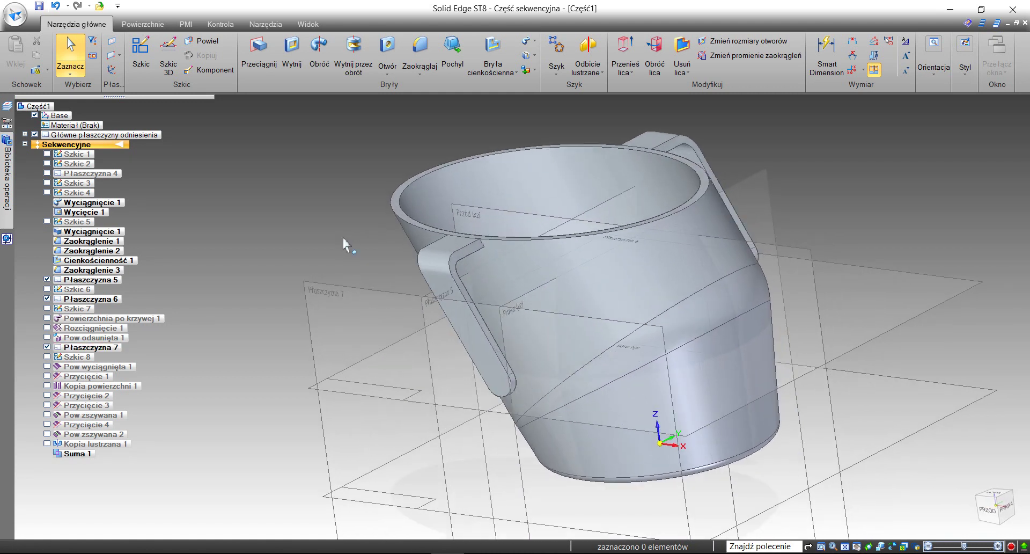
{"action": "left_click", "coordinate": [975, 355]}
{"action": "middle_click_drag", "start_coordinate": [313, 236], "coordinate": [339, 257]}
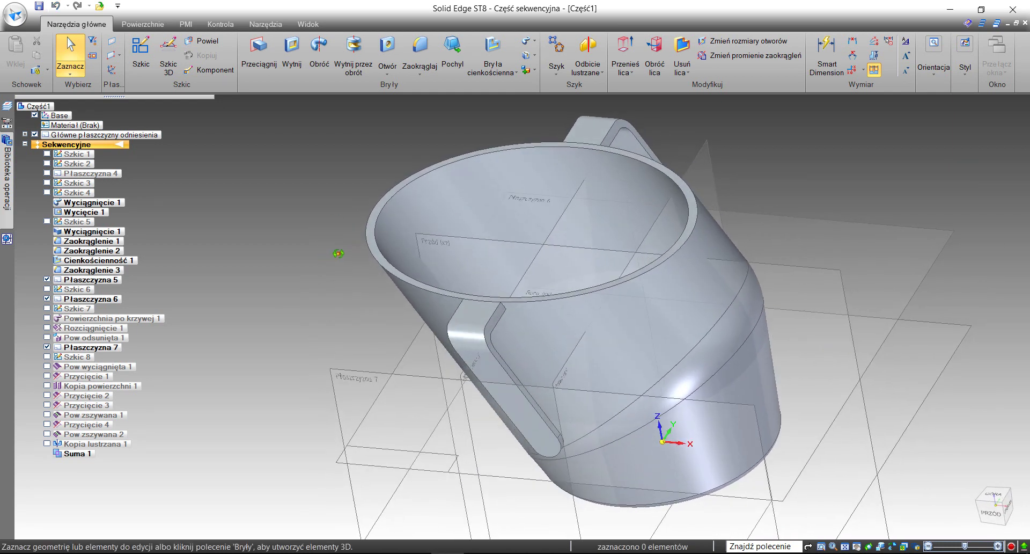
Start a sketch on the Przód (xz) plane and draw a slanted line from the handle top edge's midpoint, about 6.8 mm in vertical extent.
{"action": "right_click", "coordinate": [315, 196]}
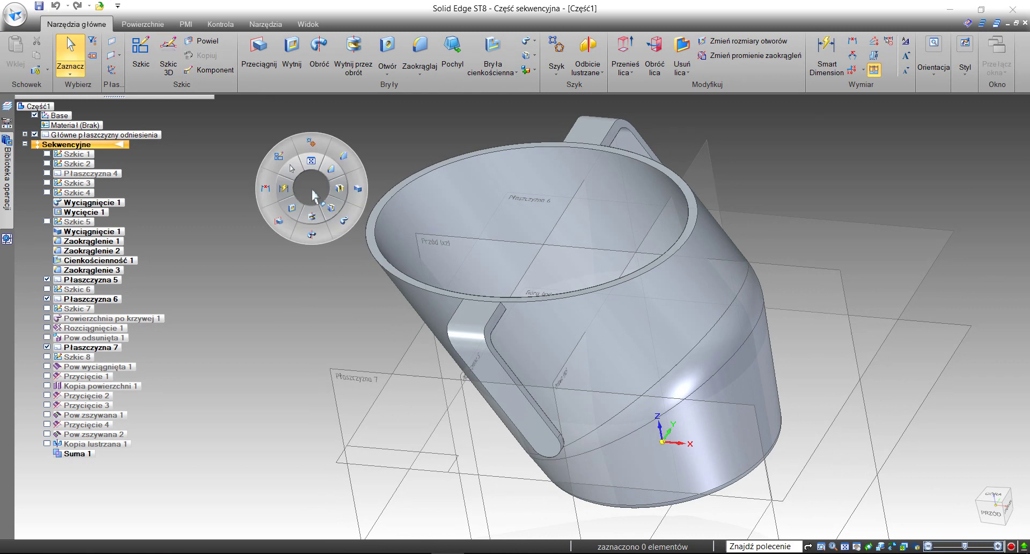
{"action": "left_click", "coordinate": [283, 166]}
{"action": "left_click", "coordinate": [466, 236]}
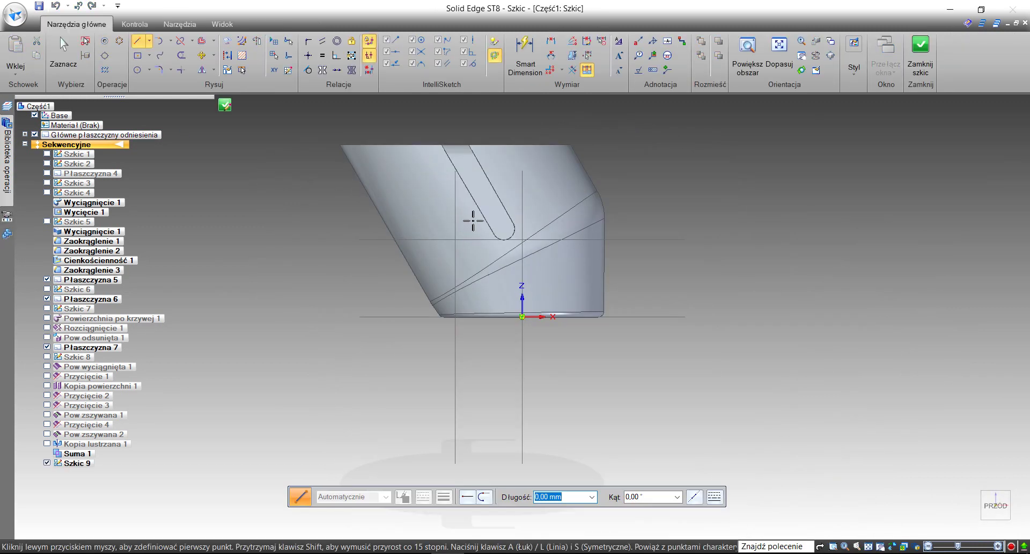
{"action": "scroll", "coordinate": [456, 144], "scroll_direction": "up", "scroll_amount": 3}
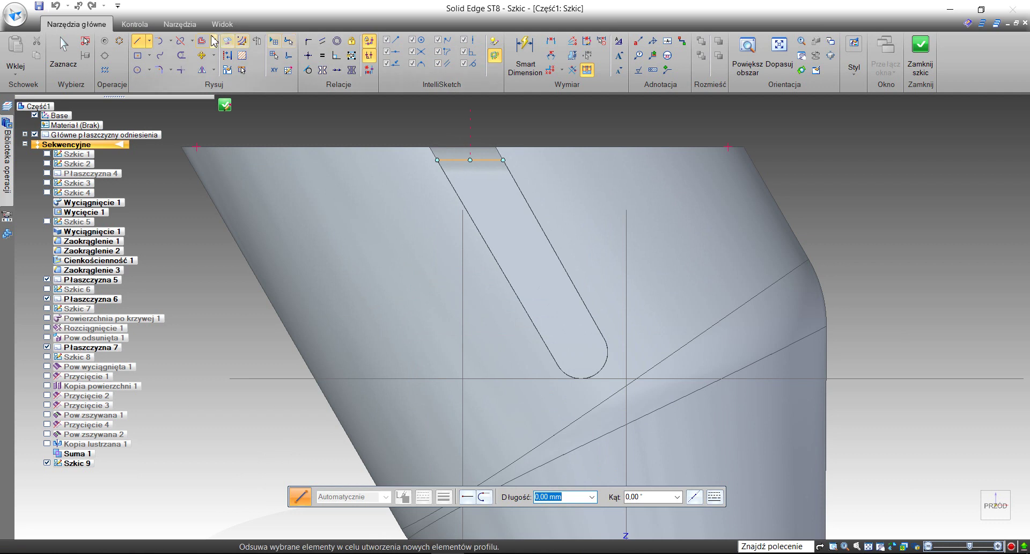
{"action": "scroll", "coordinate": [474, 144], "scroll_direction": "up", "scroll_amount": 2}
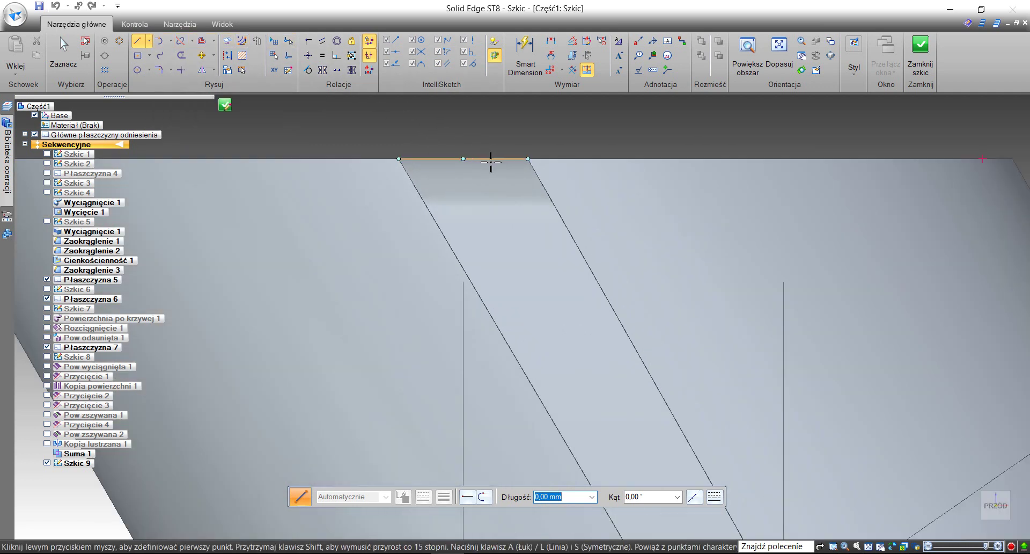
{"action": "left_click", "coordinate": [463, 159]}
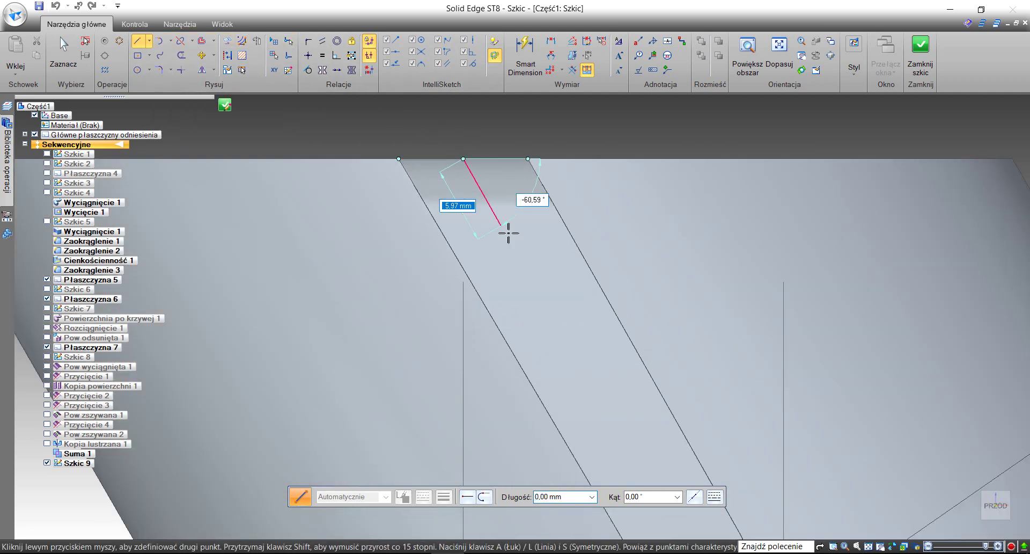
{"action": "left_click", "coordinate": [512, 247]}
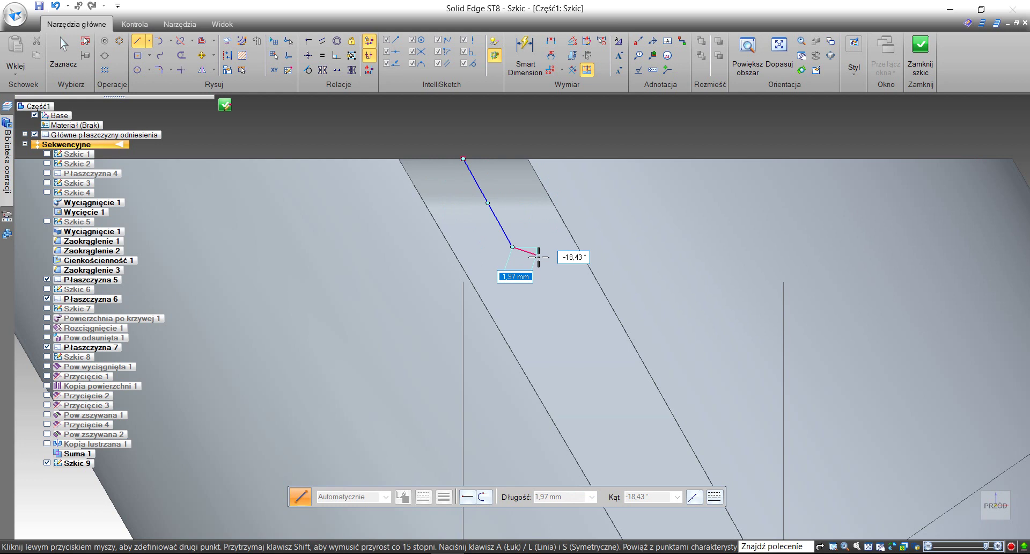
Convert the slanted line to construction geometry and dimension its vertical extent as 10 mm.
{"action": "right_click", "coordinate": [538, 257]}
{"action": "left_click", "coordinate": [537, 282]}
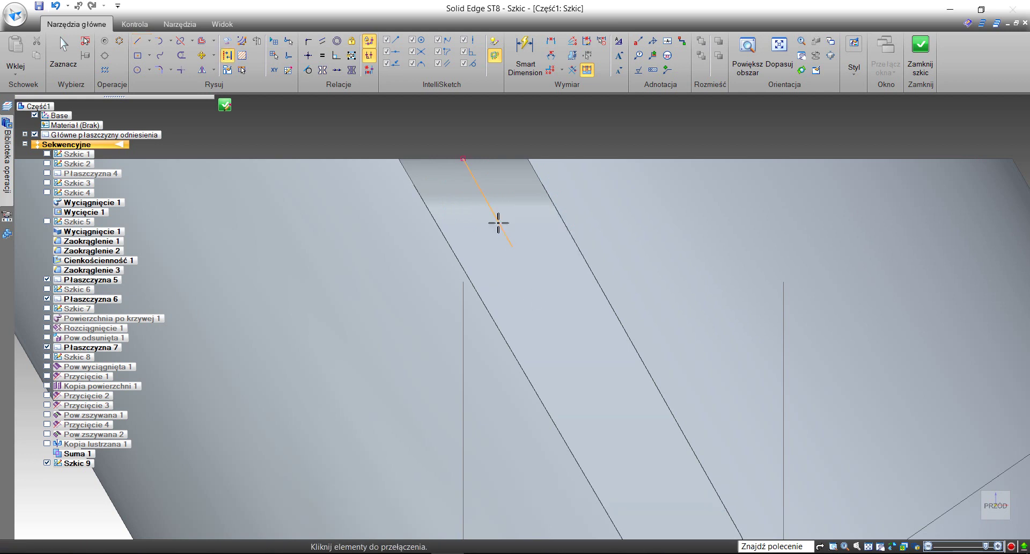
{"action": "right_click", "coordinate": [541, 266]}
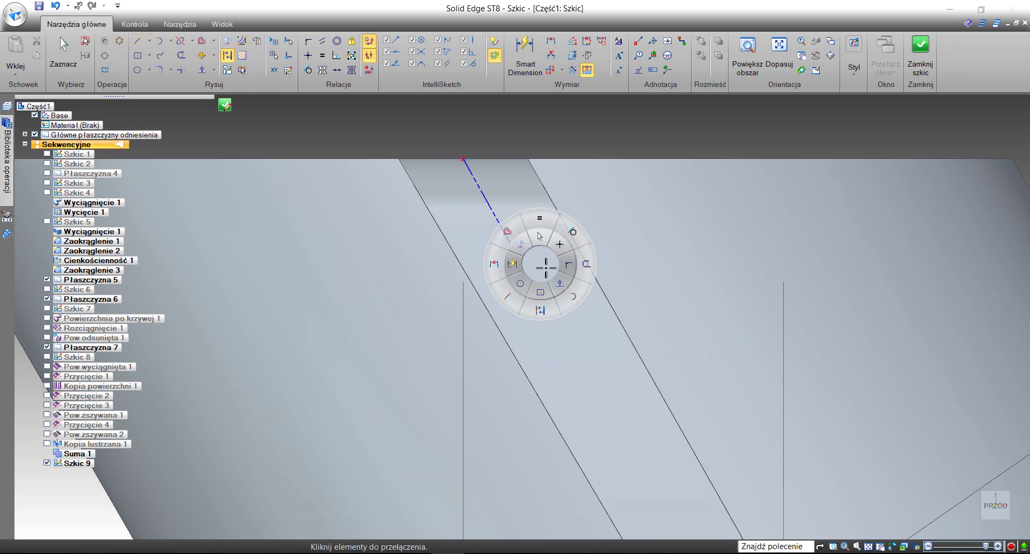
{"action": "left_click", "coordinate": [507, 268]}
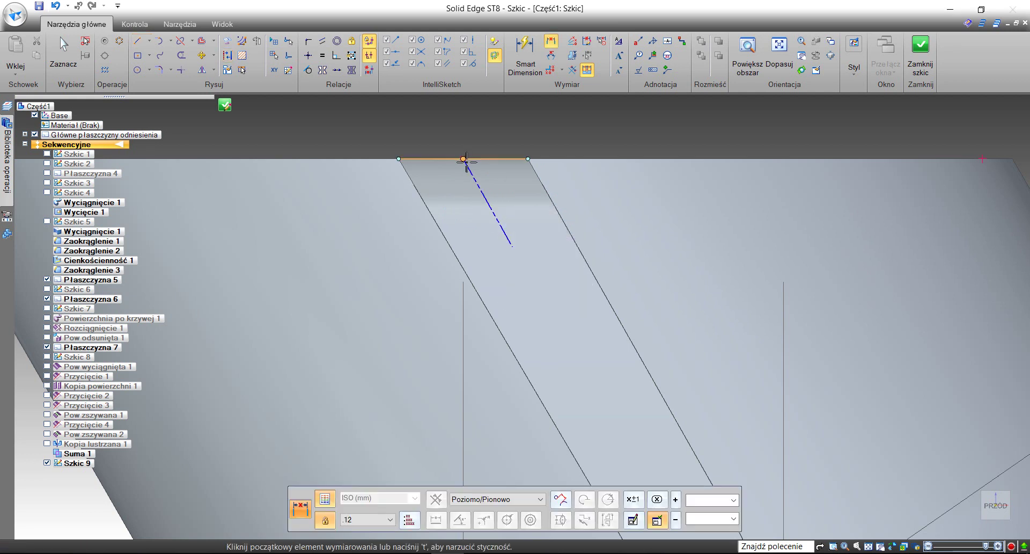
{"action": "left_click", "coordinate": [465, 159]}
{"action": "left_click", "coordinate": [513, 247]}
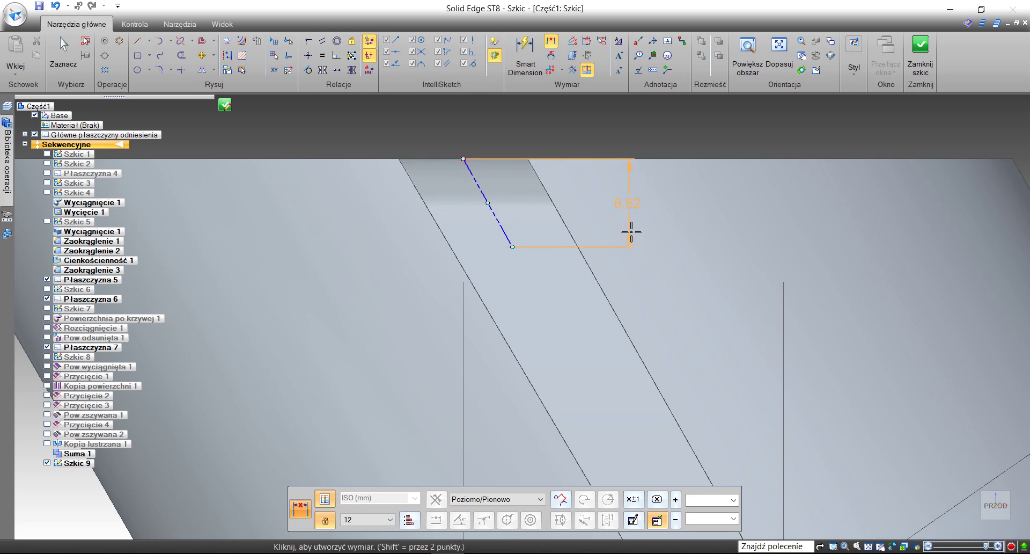
{"action": "left_click", "coordinate": [628, 230]}
{"action": "type", "text": "10"}
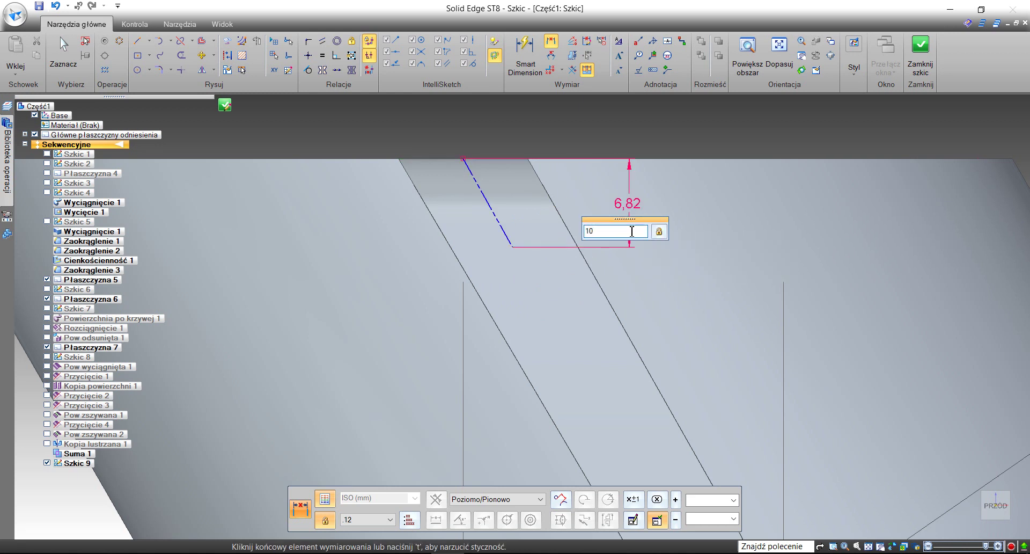
{"action": "key", "text": "Return"}
Show Szkic 1, Szkic 2, Szkic 3 and Szkic 4, and make the construction line parallel to the mug's slanted side.
{"action": "scroll", "coordinate": [494, 256], "scroll_direction": "down", "scroll_amount": 1}
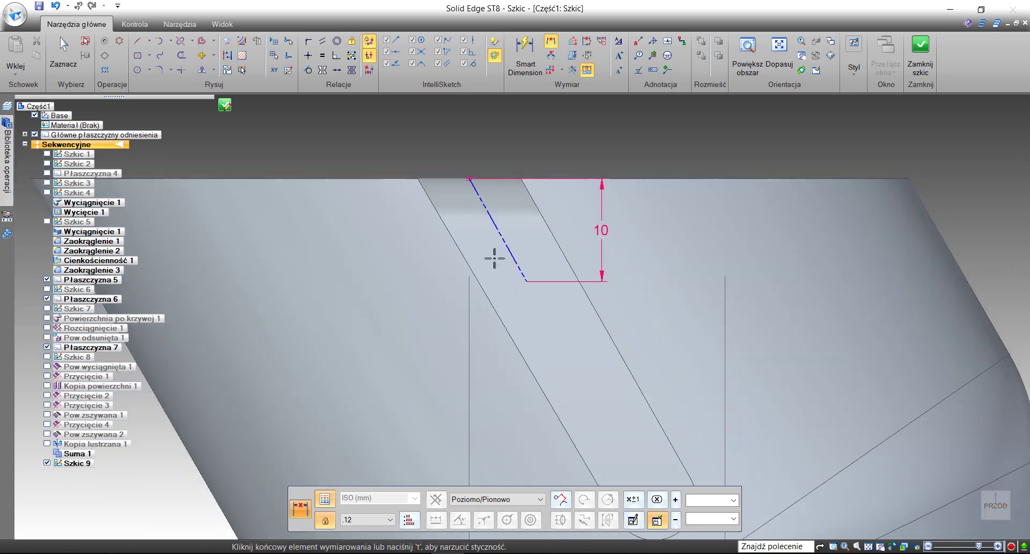
{"action": "middle_click_drag", "start_coordinate": [428, 267], "coordinate": [545, 297], "text": "shift"}
{"action": "right_click", "coordinate": [544, 297]}
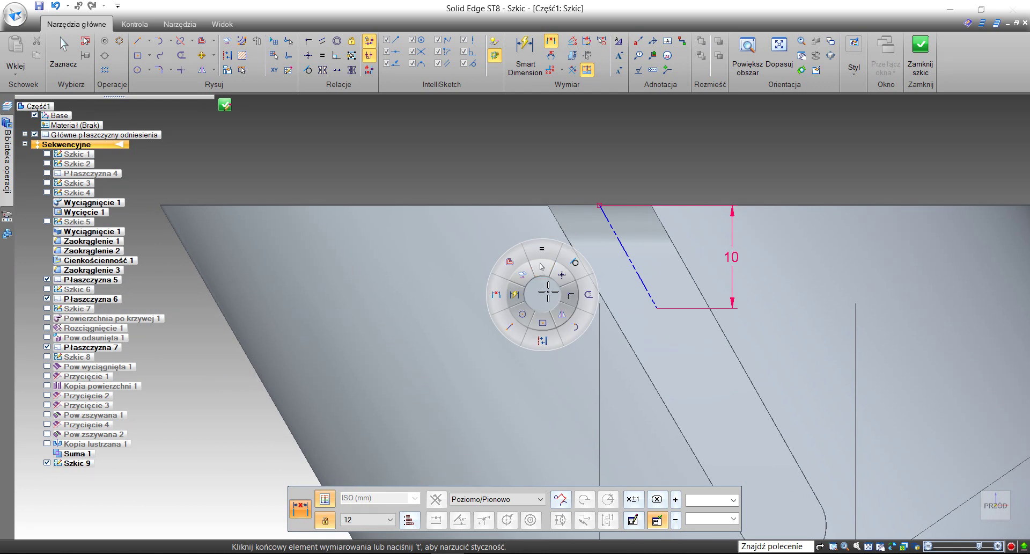
{"action": "left_click", "coordinate": [322, 41]}
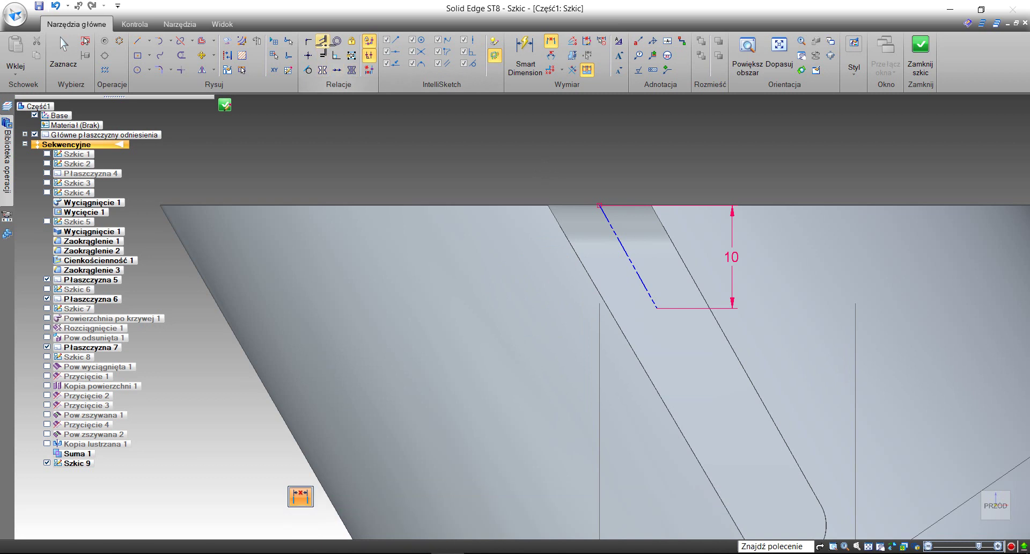
{"action": "left_click", "coordinate": [640, 270]}
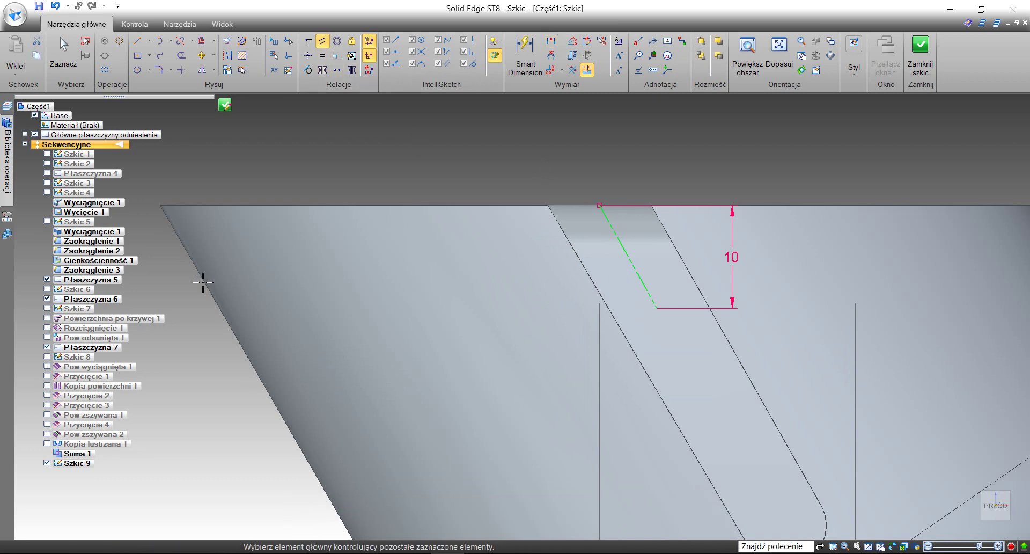
{"action": "left_click", "coordinate": [47, 154]}
{"action": "left_click", "coordinate": [46, 164]}
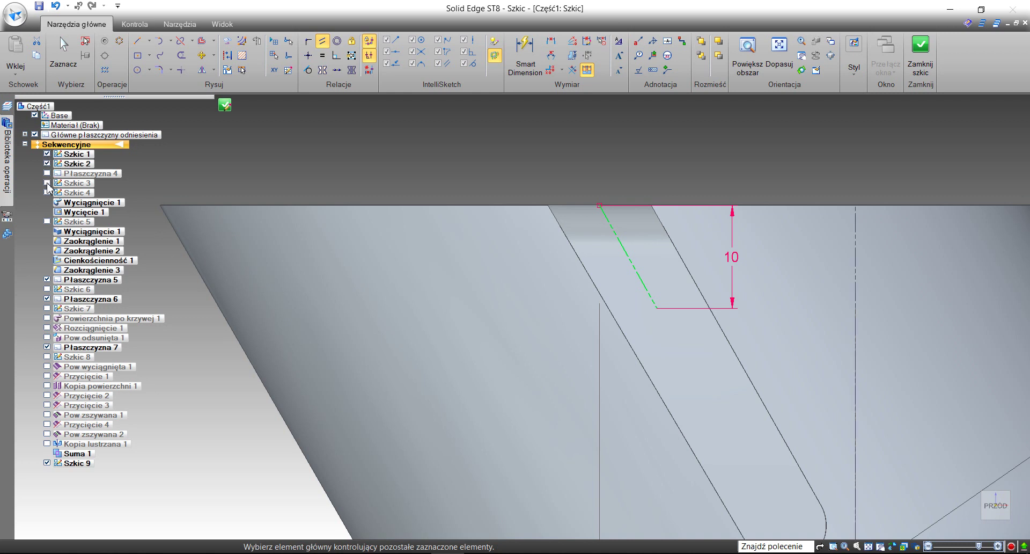
{"action": "left_click", "coordinate": [47, 182]}
{"action": "left_click", "coordinate": [48, 193]}
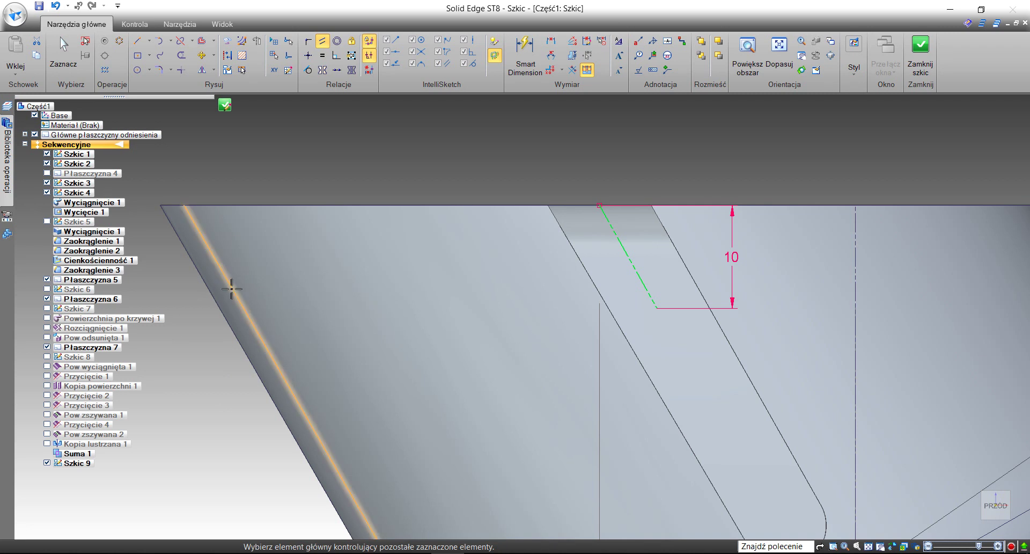
{"action": "scroll", "coordinate": [236, 279], "scroll_direction": "down", "scroll_amount": 5}
{"action": "scroll", "coordinate": [240, 272], "scroll_direction": "up", "scroll_amount": 2}
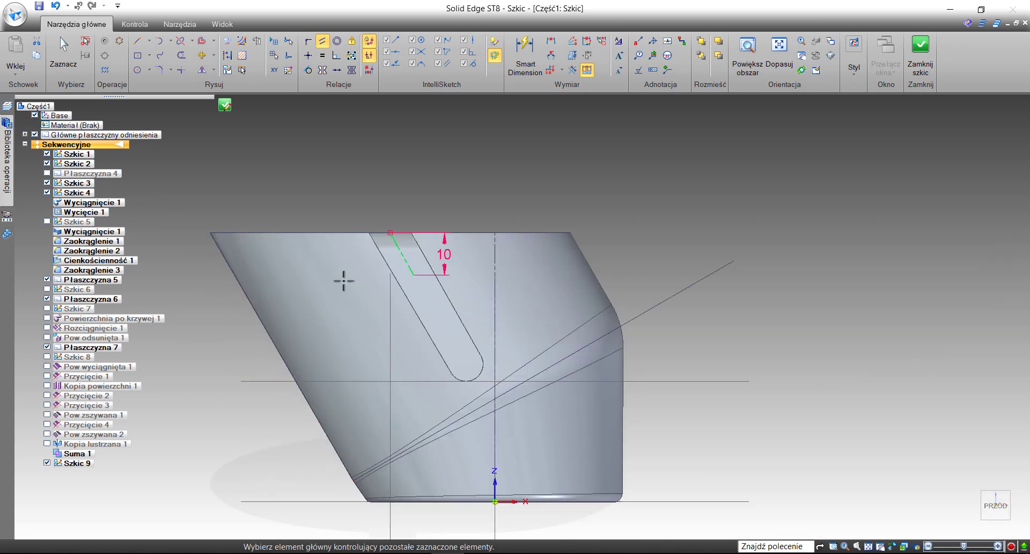
{"action": "left_click", "coordinate": [239, 282]}
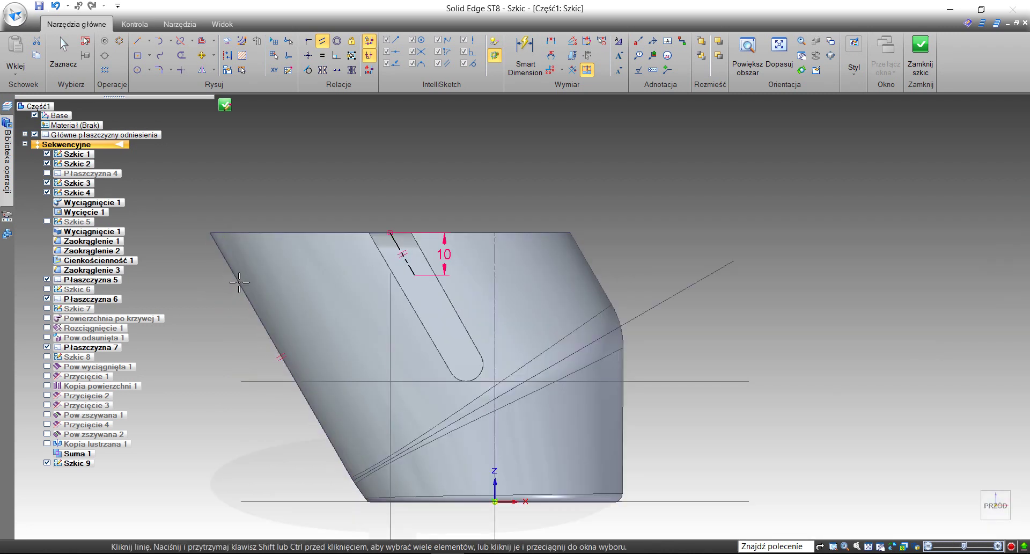
Hide the reference sketches Szkic 1, Szkic 2, Szkic 3 and Szkic 4.
{"action": "scroll", "coordinate": [340, 268], "scroll_direction": "up", "scroll_amount": 3}
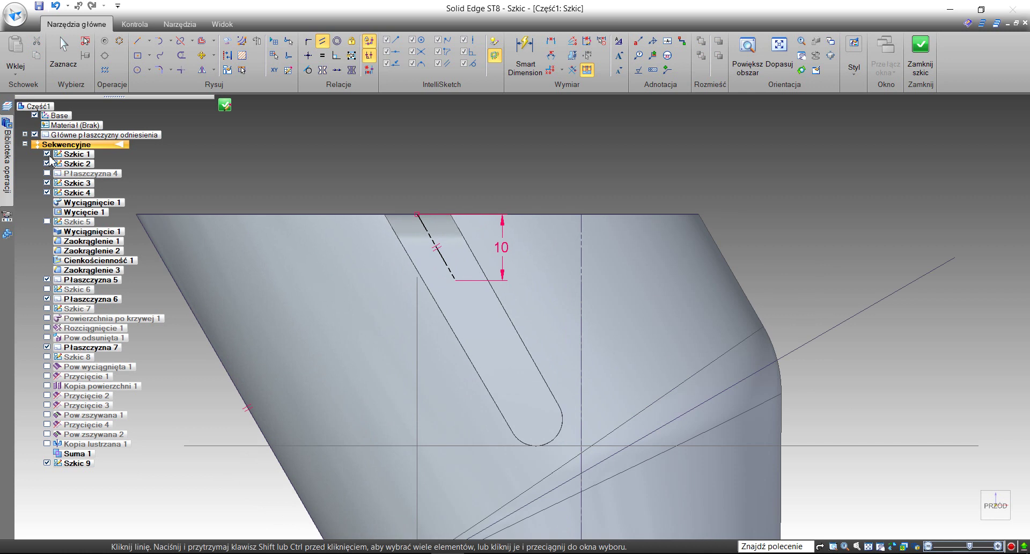
{"action": "left_click", "coordinate": [48, 154]}
{"action": "left_click", "coordinate": [47, 164]}
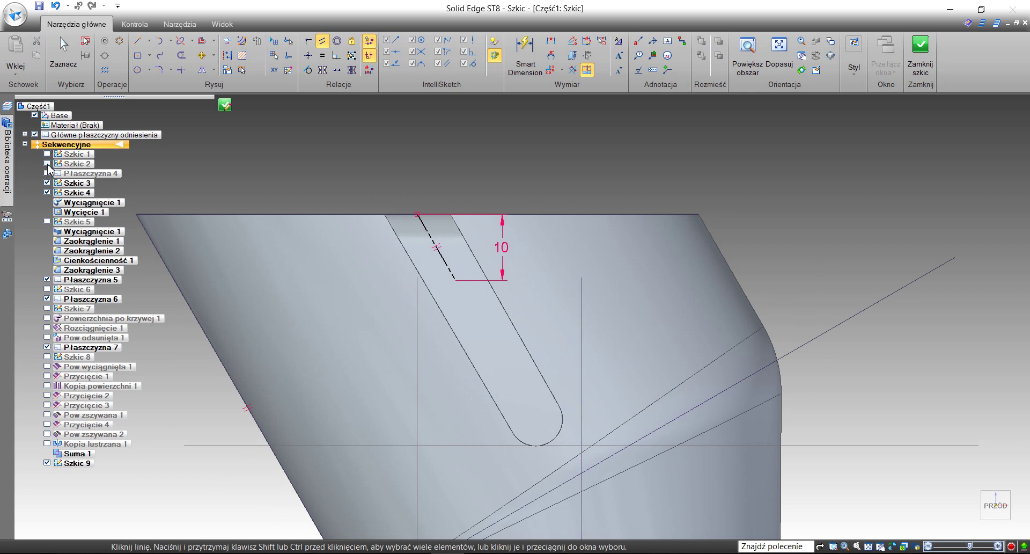
{"action": "left_click", "coordinate": [47, 183]}
{"action": "left_click", "coordinate": [47, 192]}
Offset the slanted construction line 0.50 mm to both sides.
{"action": "scroll", "coordinate": [372, 238], "scroll_direction": "up", "scroll_amount": 2}
{"action": "scroll", "coordinate": [368, 221], "scroll_direction": "down", "scroll_amount": 2}
{"action": "scroll", "coordinate": [356, 195], "scroll_direction": "up", "scroll_amount": 1}
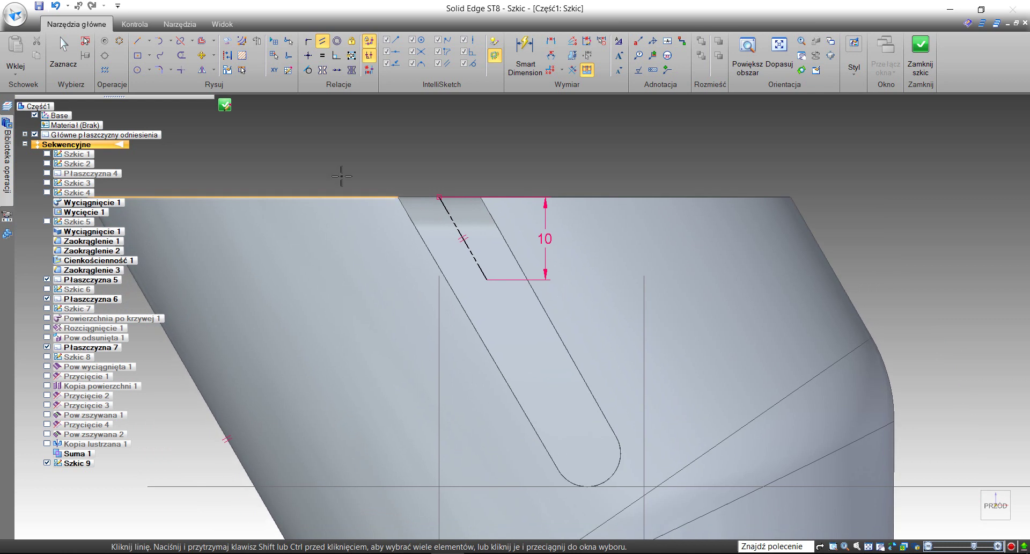
{"action": "left_click", "coordinate": [200, 44]}
{"action": "scroll", "coordinate": [419, 188], "scroll_direction": "up", "scroll_amount": 2}
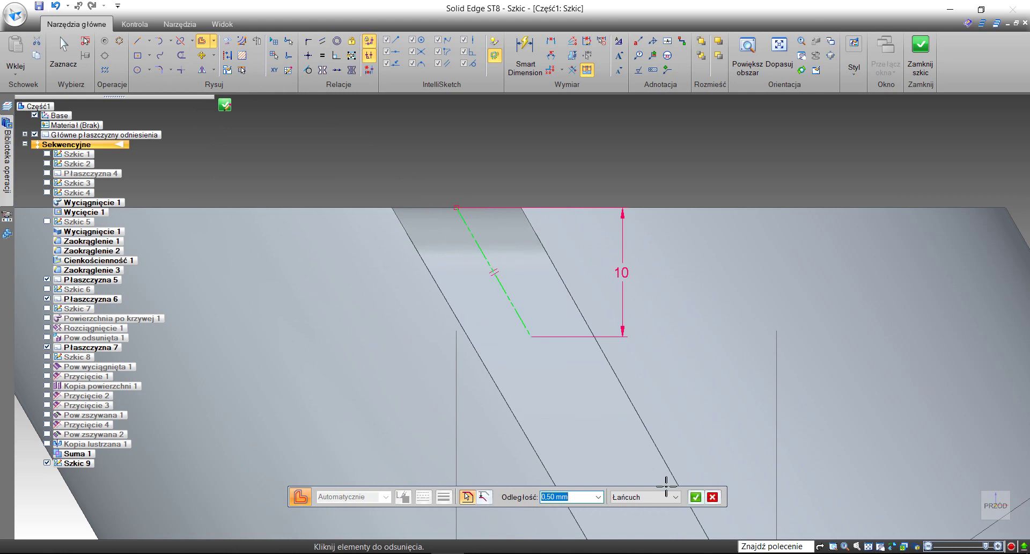
{"action": "left_click", "coordinate": [695, 497]}
{"action": "scroll", "coordinate": [508, 321], "scroll_direction": "up", "scroll_amount": 2}
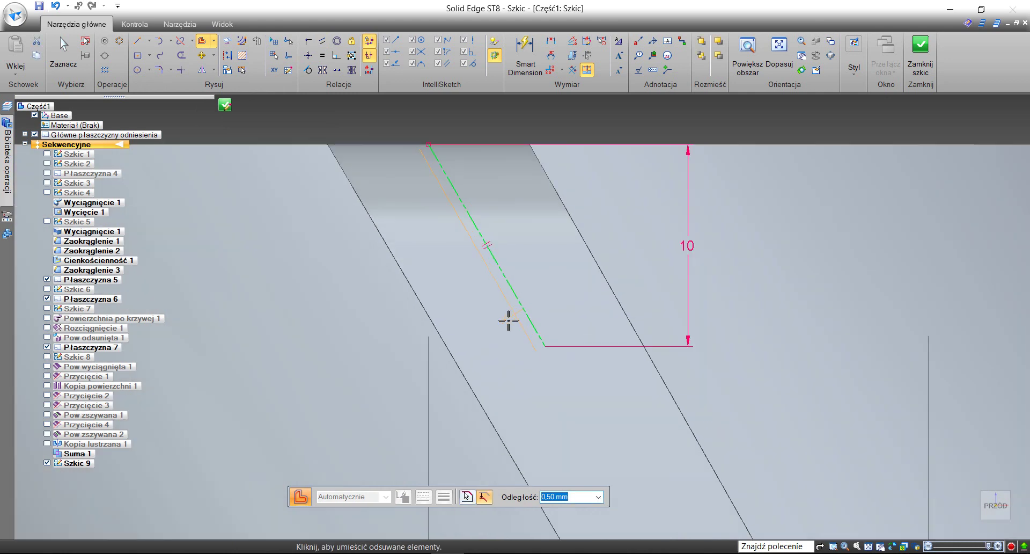
{"action": "left_click", "coordinate": [508, 320]}
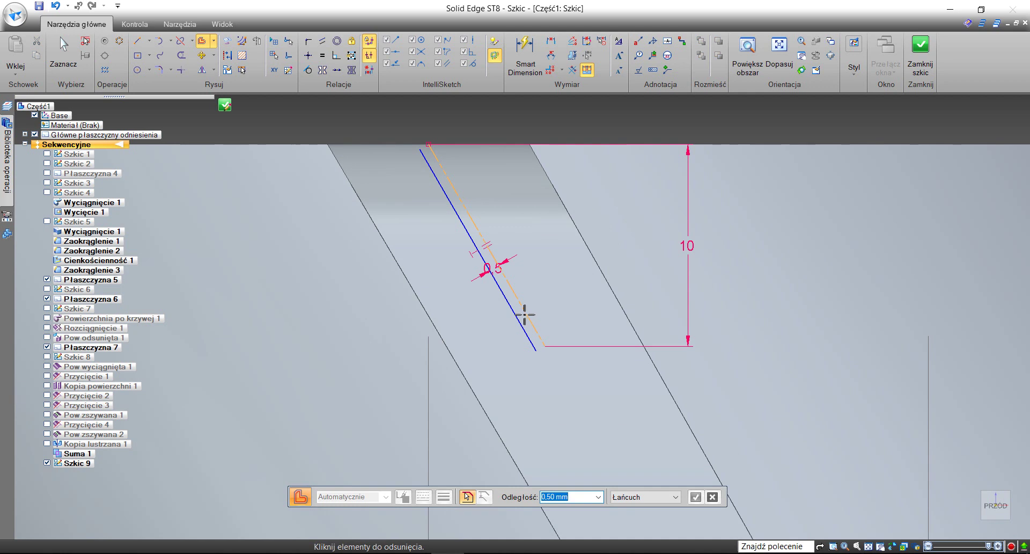
{"action": "left_click", "coordinate": [696, 497]}
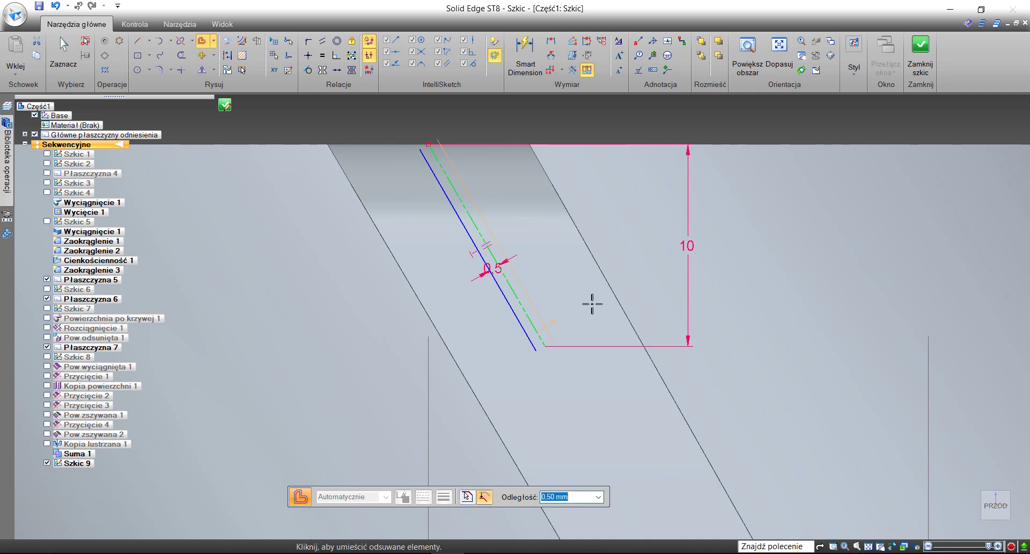
Connect the upper endpoints of both offset lines to the handle's top edge.
{"action": "left_click", "coordinate": [307, 41]}
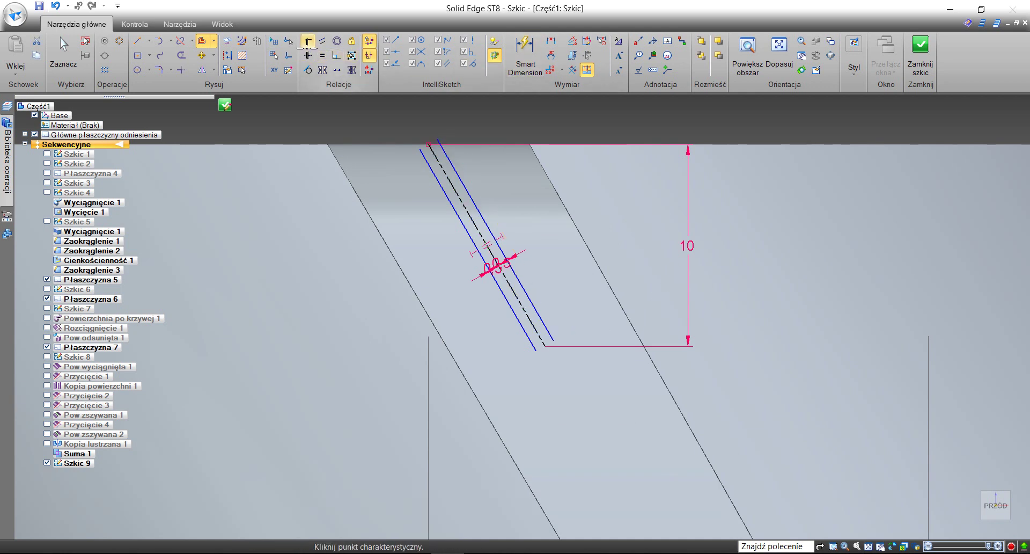
{"action": "scroll", "coordinate": [423, 150], "scroll_direction": "up", "scroll_amount": 2}
{"action": "left_click", "coordinate": [416, 147]}
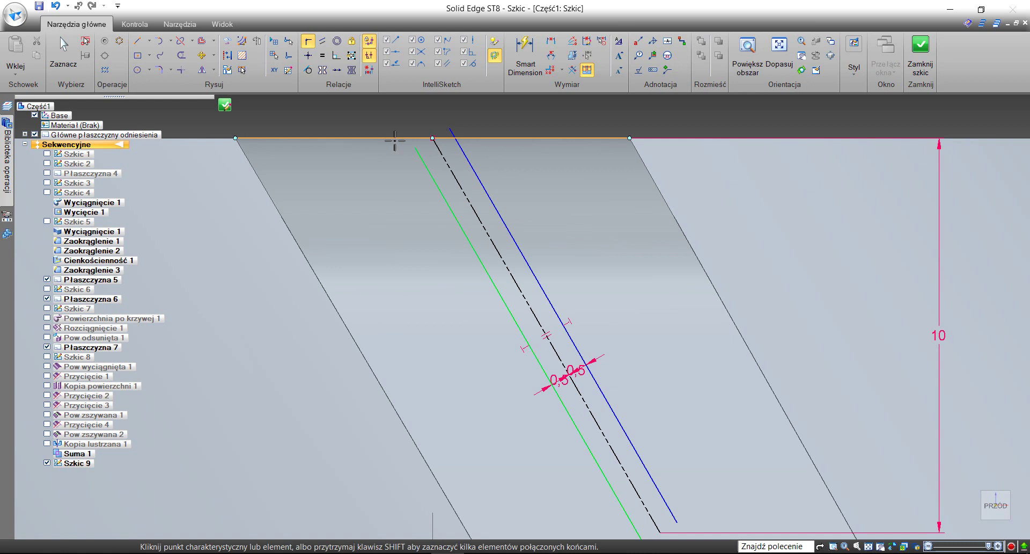
{"action": "left_click", "coordinate": [417, 139]}
{"action": "left_click", "coordinate": [451, 133]}
{"action": "left_click", "coordinate": [476, 140]}
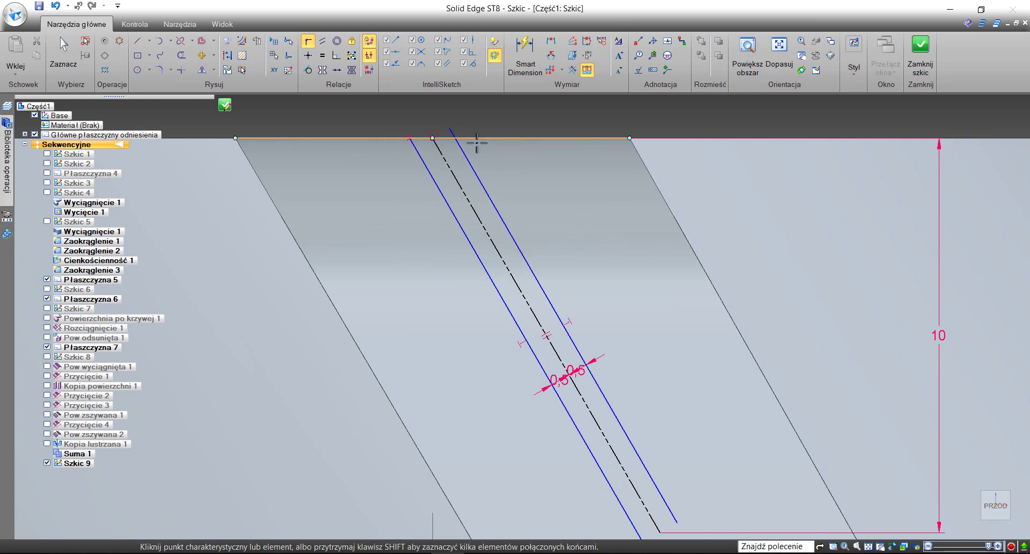
Align the lower endpoints of both offset lines horizontally with the lower end of the construction line.
{"action": "scroll", "coordinate": [533, 230], "scroll_direction": "down", "scroll_amount": 2}
{"action": "scroll", "coordinate": [630, 433], "scroll_direction": "up", "scroll_amount": 2}
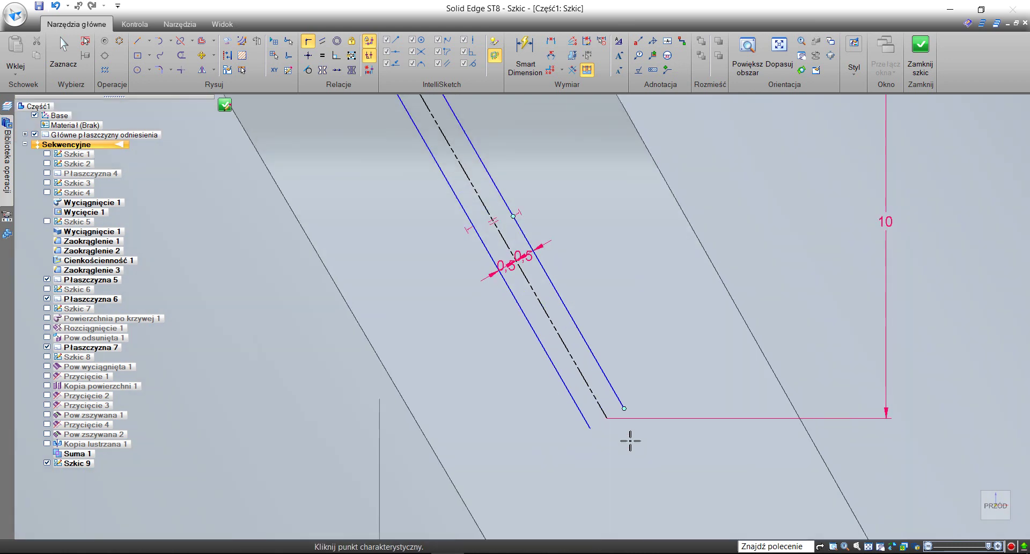
{"action": "scroll", "coordinate": [615, 435], "scroll_direction": "up", "scroll_amount": 2}
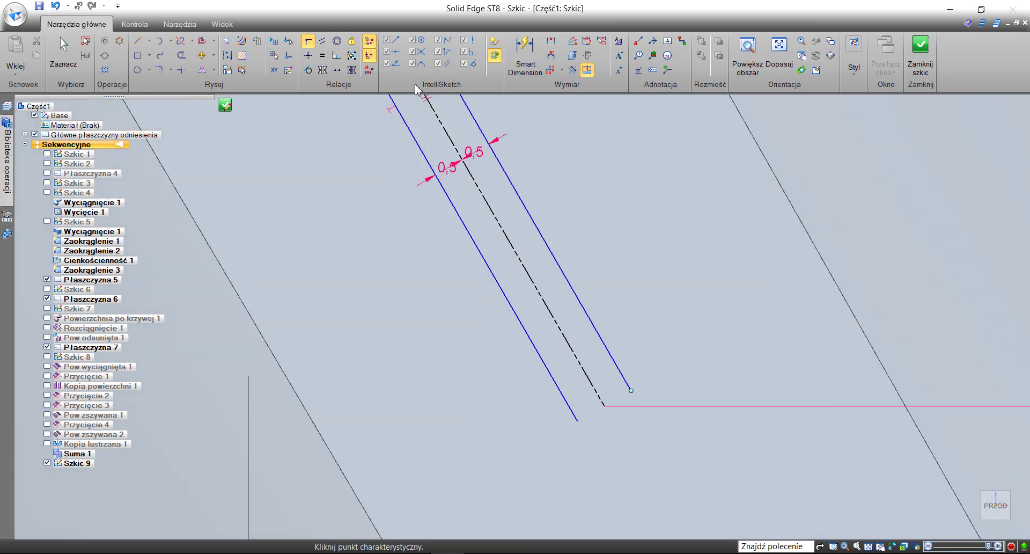
{"action": "left_click", "coordinate": [308, 55]}
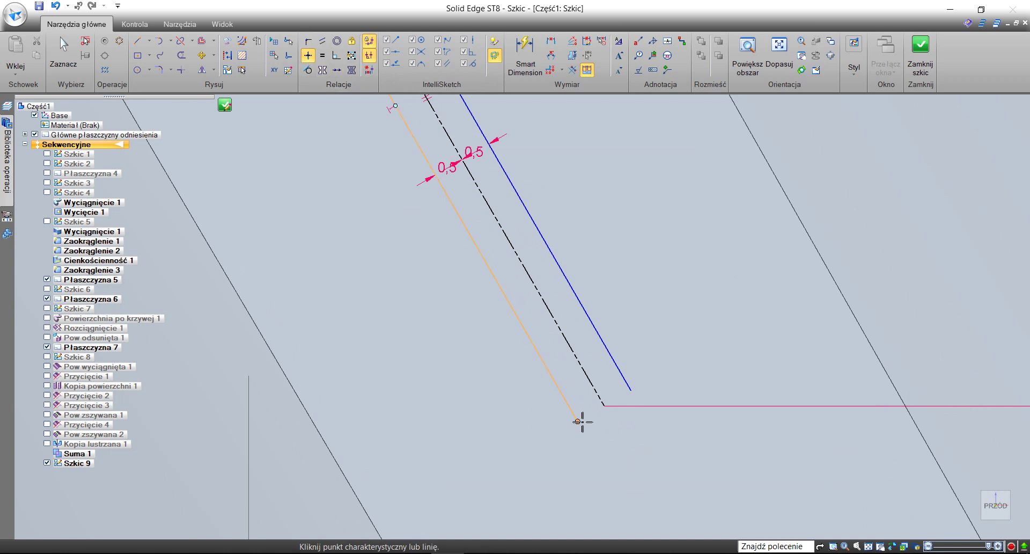
{"action": "left_click", "coordinate": [577, 421]}
{"action": "left_click", "coordinate": [604, 406]}
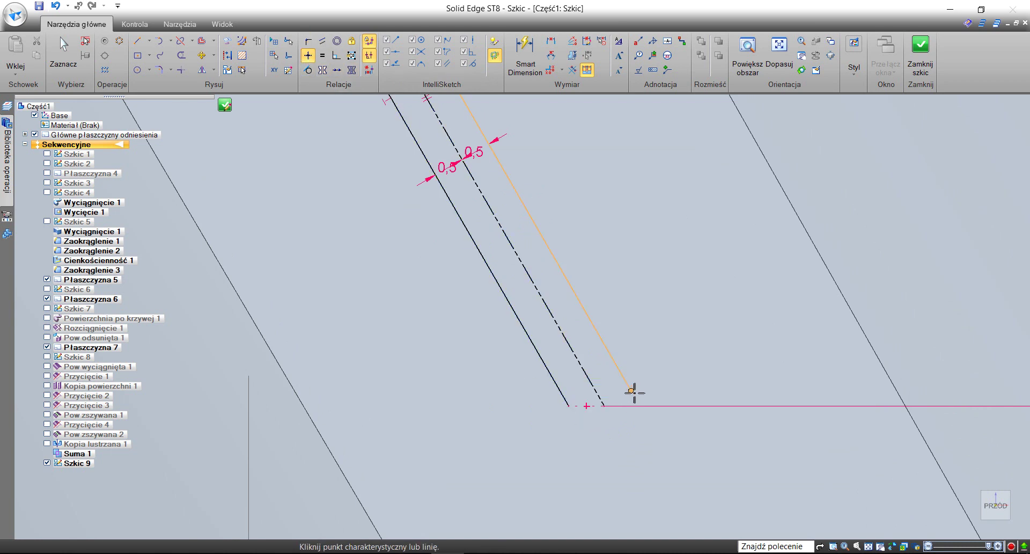
{"action": "left_click", "coordinate": [631, 391]}
{"action": "left_click", "coordinate": [605, 407]}
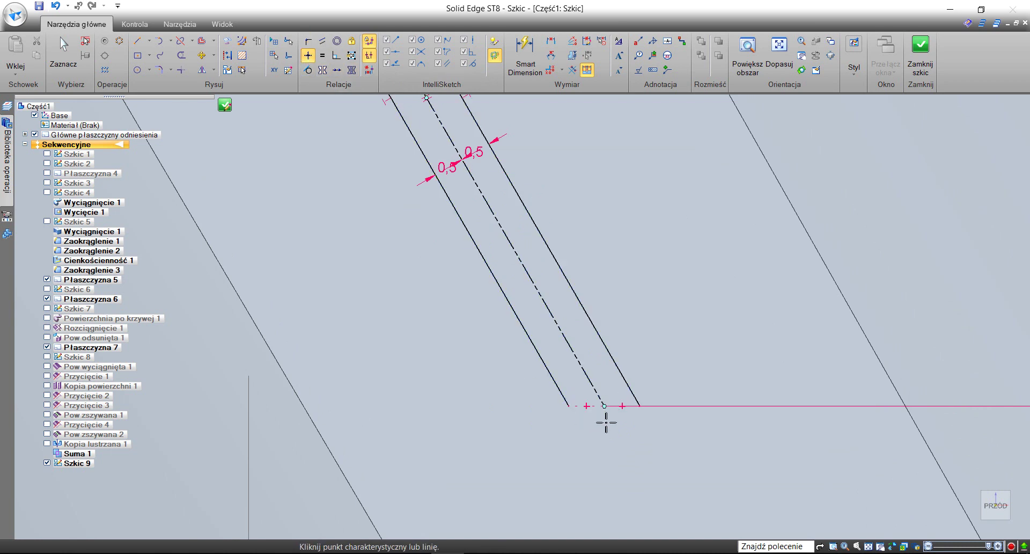
Close the slanted slot profile with horizontal lines about 1.15 mm long across its lower and upper ends.
{"action": "left_click", "coordinate": [137, 40]}
{"action": "left_click", "coordinate": [568, 406]}
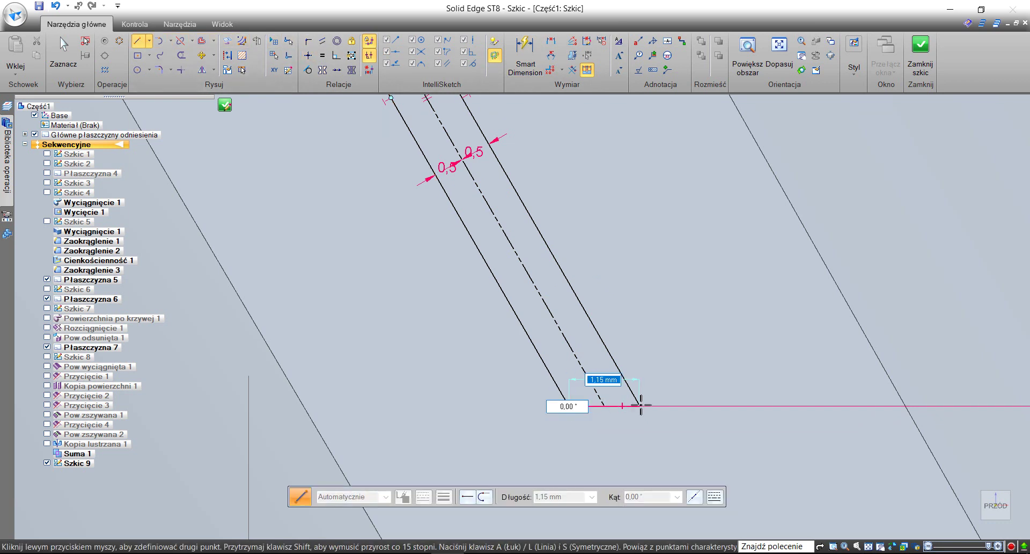
{"action": "left_click", "coordinate": [640, 406]}
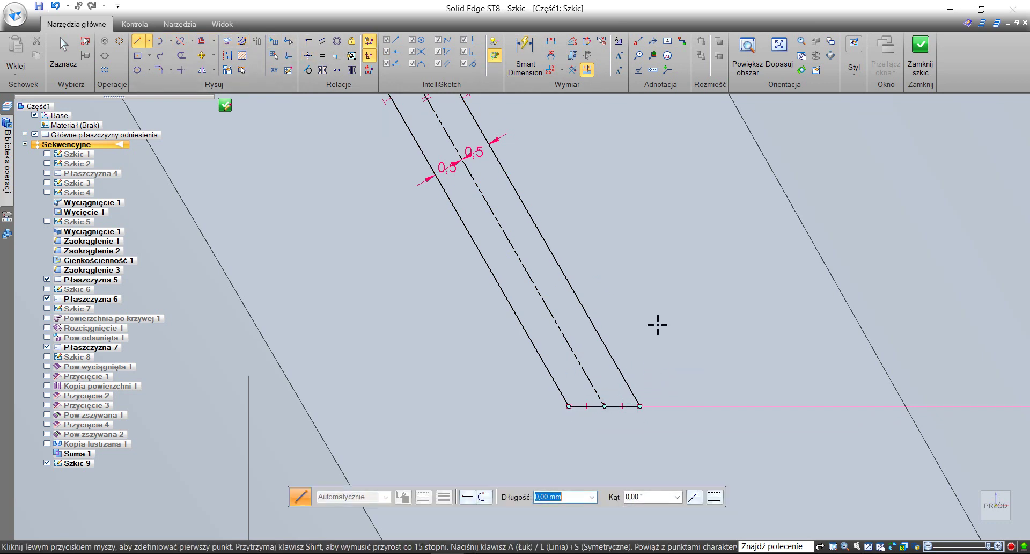
{"action": "scroll", "coordinate": [655, 296], "scroll_direction": "down", "scroll_amount": 2}
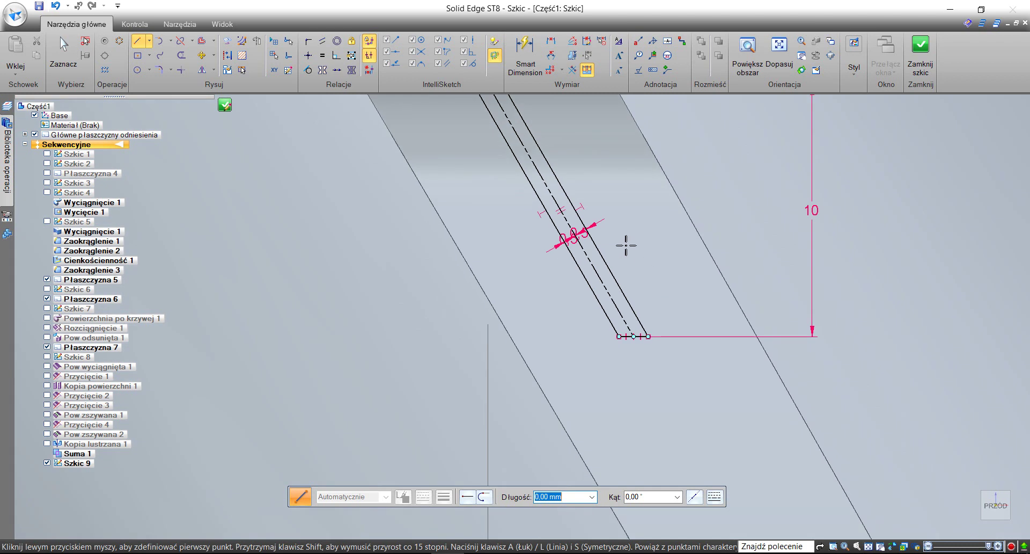
{"action": "mouse_move", "coordinate": [625, 243]}
{"action": "middle_mouse_down", "text": "shift"}
{"action": "mouse_move", "coordinate": [595, 179]}
{"action": "mouse_move", "coordinate": [584, 242]}
{"action": "middle_mouse_up", "text": "shift"}
{"action": "scroll", "coordinate": [536, 207], "scroll_direction": "up", "scroll_amount": 3}
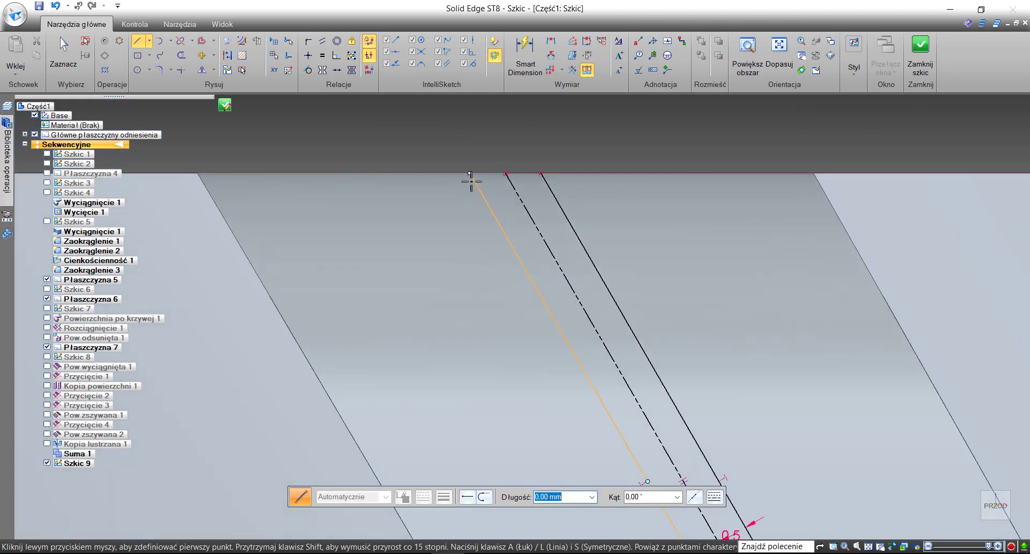
{"action": "left_click", "coordinate": [470, 173]}
{"action": "left_click", "coordinate": [541, 173]}
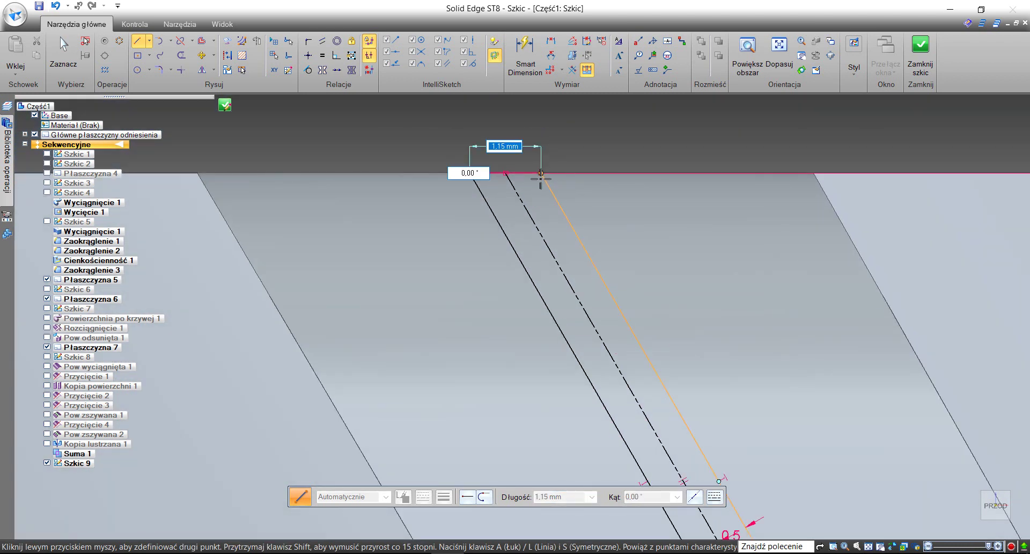
{"action": "right_click", "coordinate": [603, 206]}
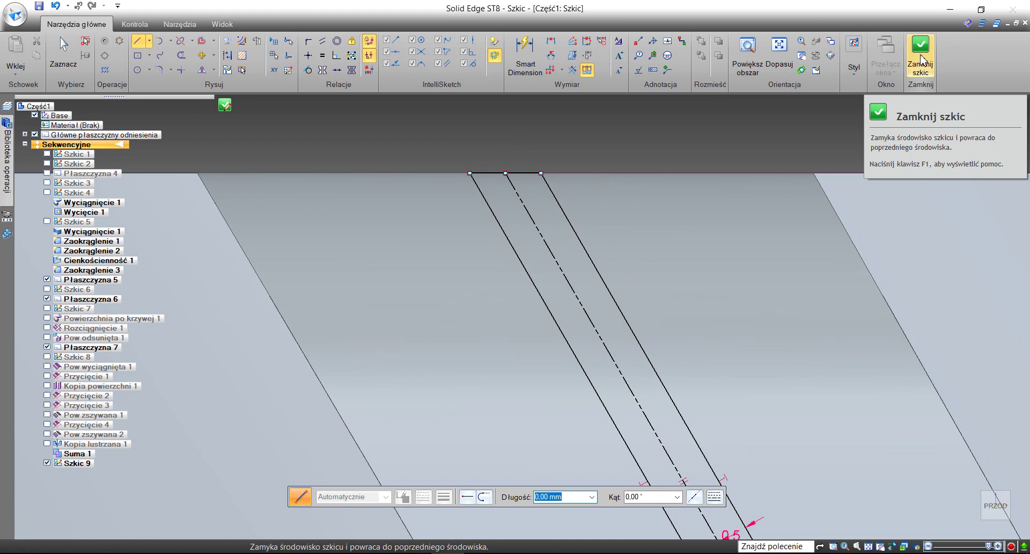
Close the slot sketch and finish the sketch feature.
{"action": "left_click", "coordinate": [921, 59]}
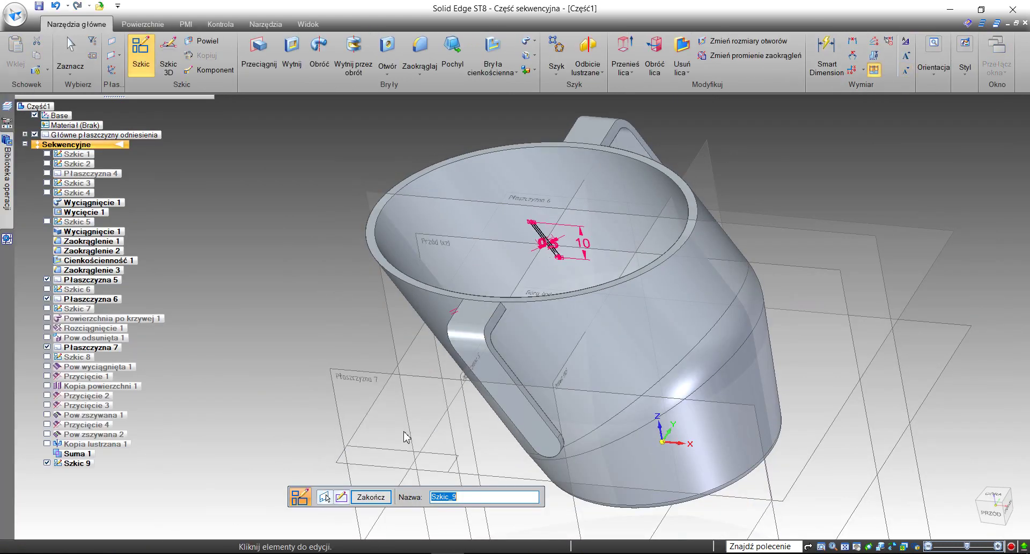
{"action": "left_click", "coordinate": [378, 499]}
{"action": "left_click", "coordinate": [371, 496]}
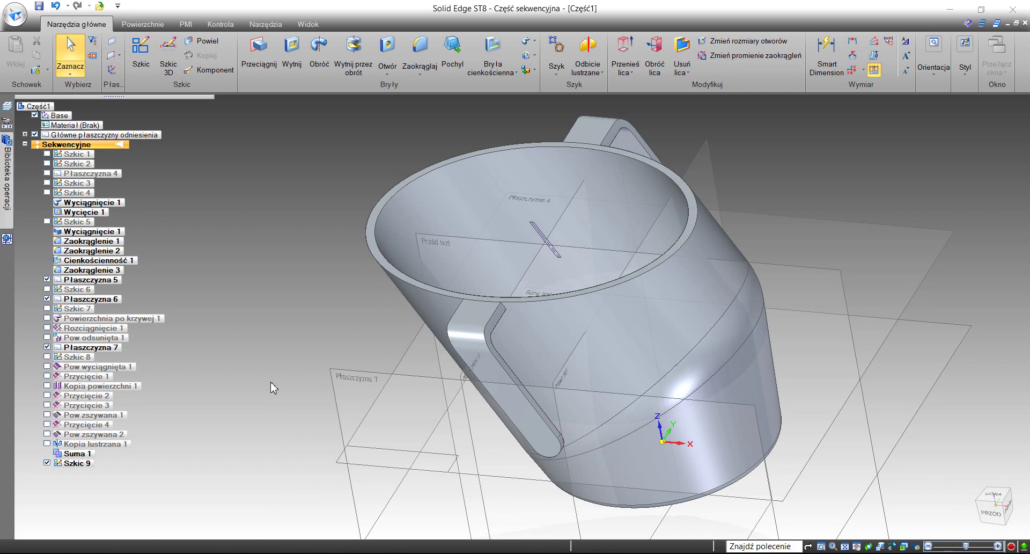
Extrude the closed slot profile as a surface about 67.38 mm to one side, passing through the nearby handle.
{"action": "left_click", "coordinate": [142, 24]}
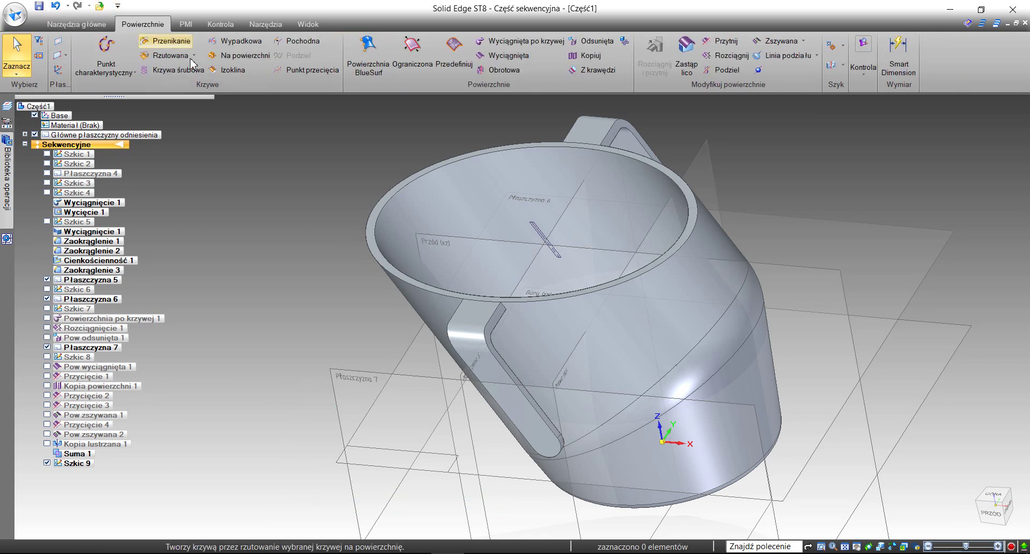
{"action": "left_click", "coordinate": [504, 55]}
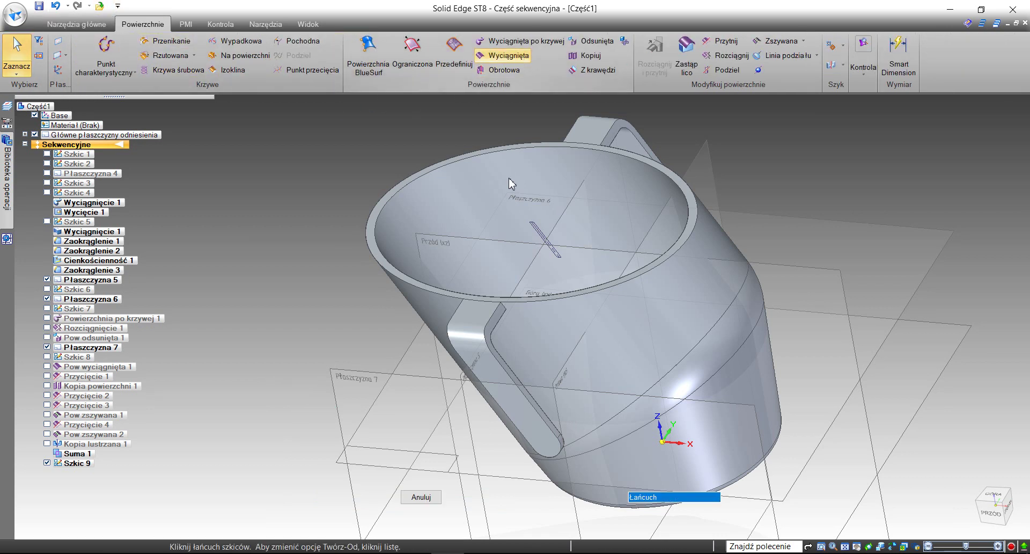
{"action": "left_click", "coordinate": [544, 235]}
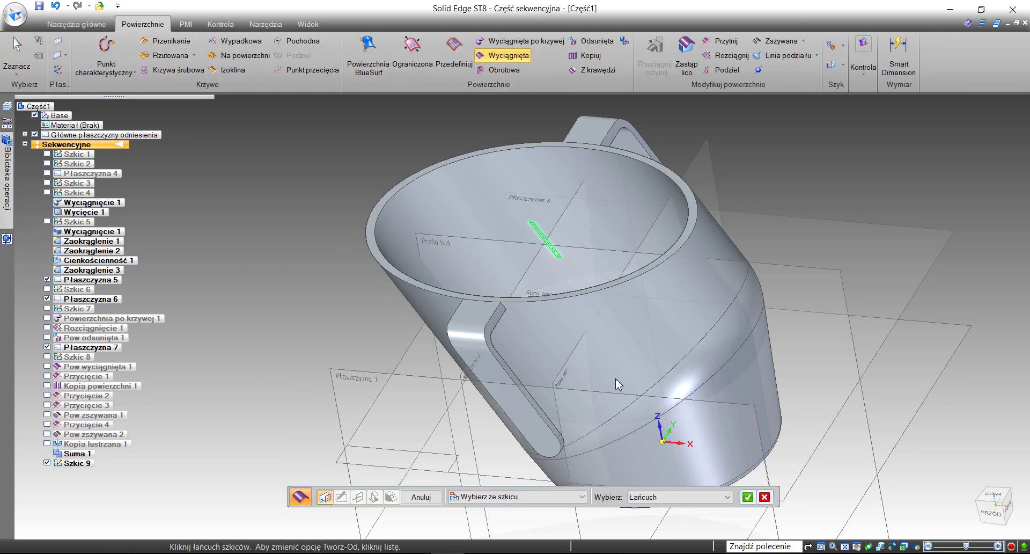
{"action": "left_click", "coordinate": [748, 496]}
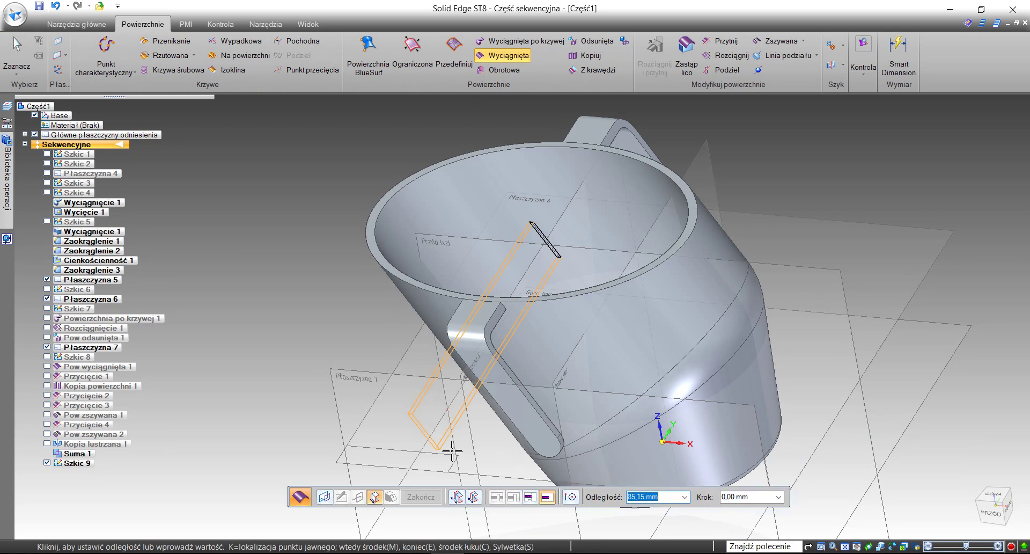
{"action": "middle_click_drag", "start_coordinate": [440, 444], "coordinate": [340, 386]}
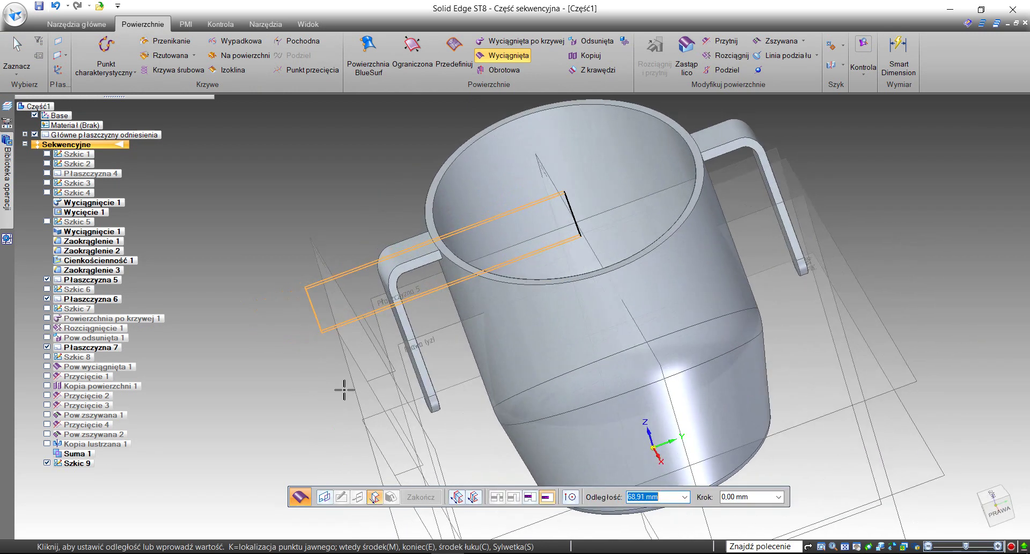
{"action": "left_click", "coordinate": [329, 315]}
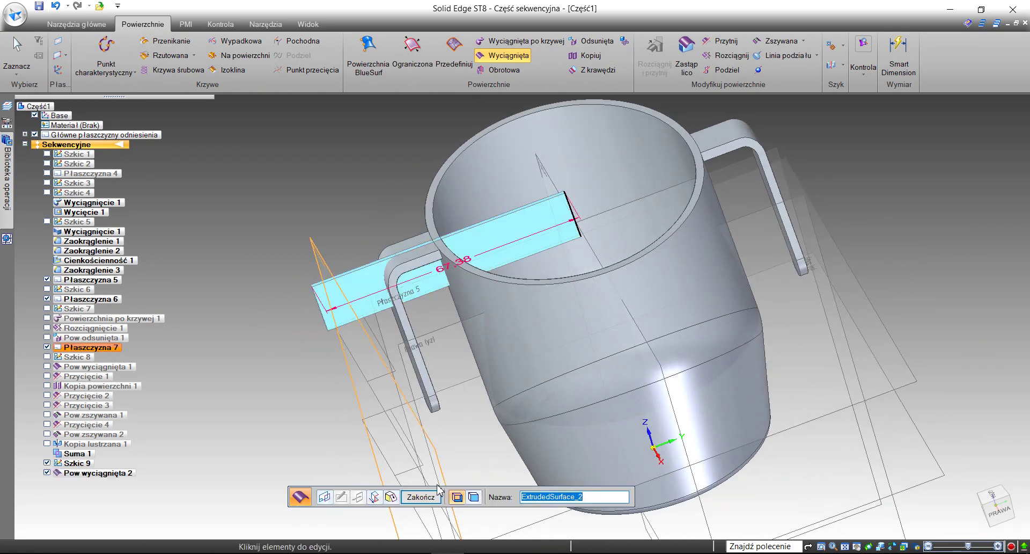
{"action": "left_click", "coordinate": [431, 495]}
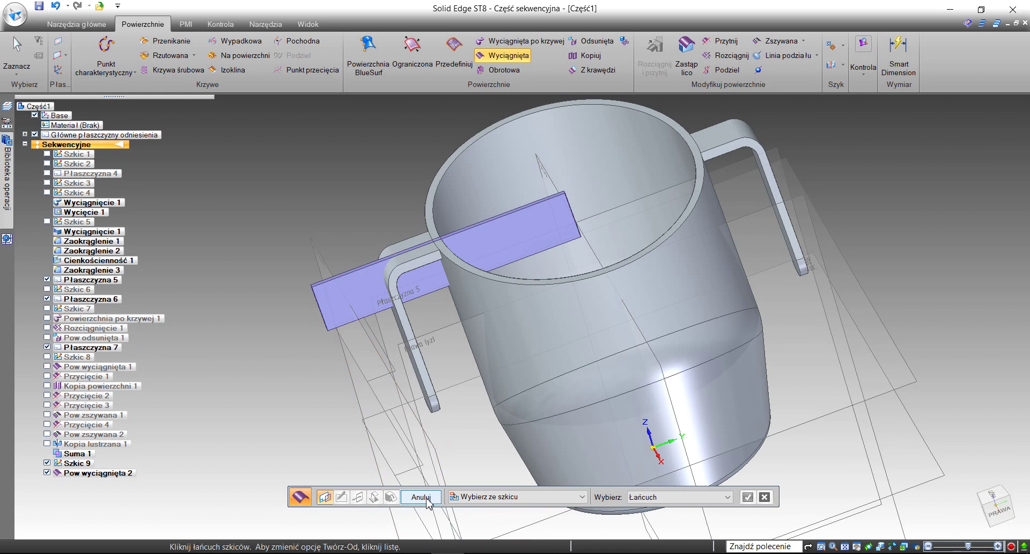
{"action": "left_click", "coordinate": [426, 498]}
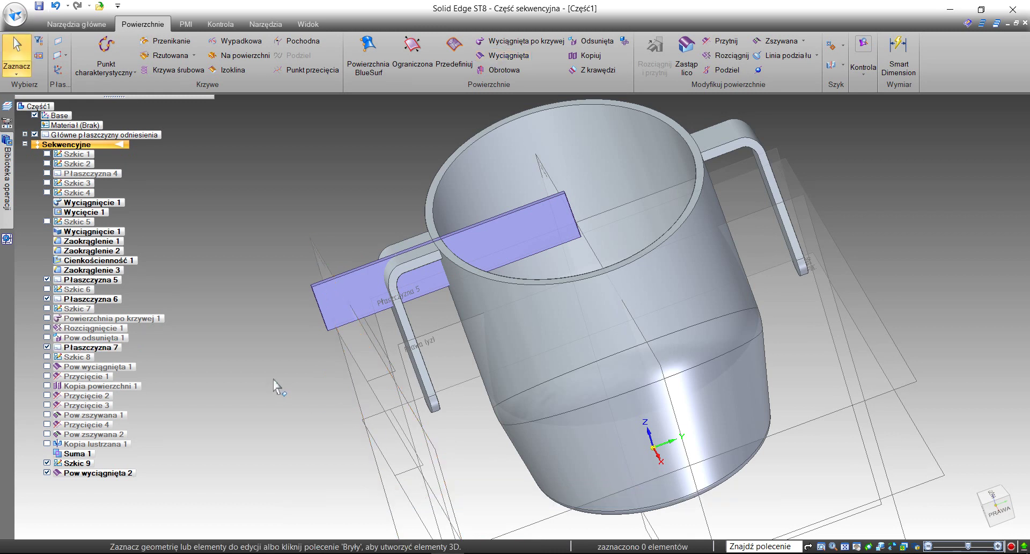
Copy the upper outer face of the mug body and the inner face of the handle crossed by the extruded surface.
{"action": "middle_click_drag", "start_coordinate": [328, 256], "coordinate": [525, 131]}
{"action": "left_click", "coordinate": [587, 55]}
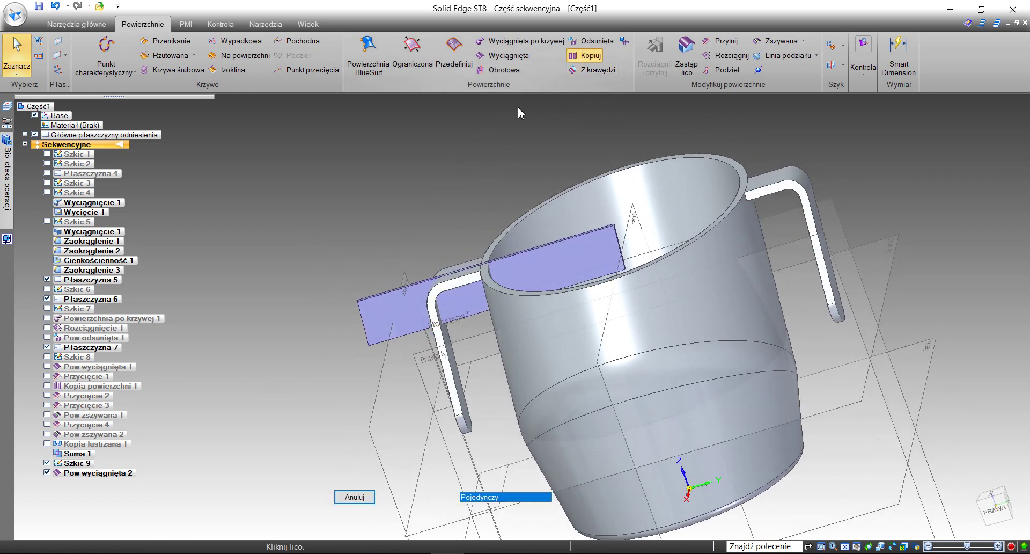
{"action": "middle_click_drag", "start_coordinate": [483, 300], "coordinate": [501, 354]}
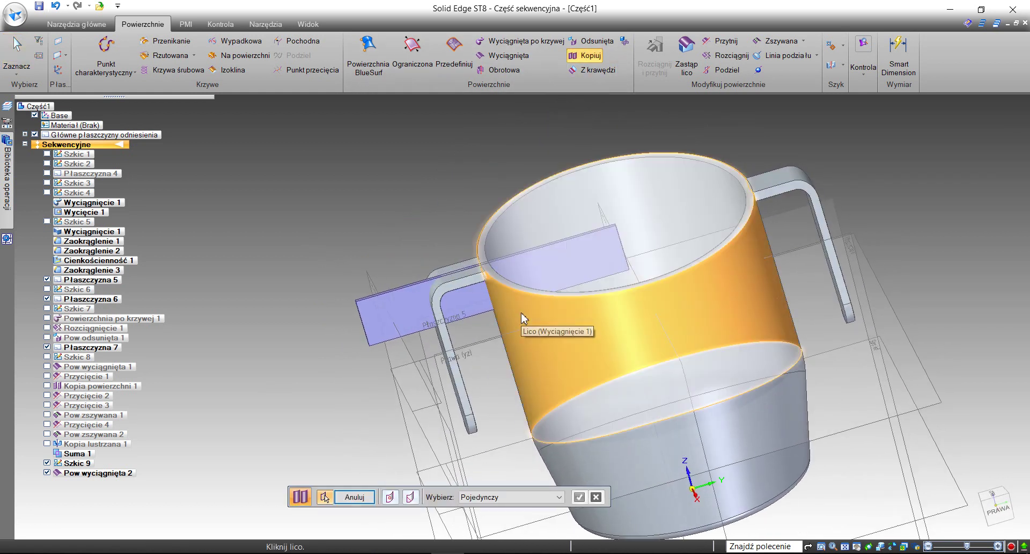
{"action": "left_click", "coordinate": [523, 255]}
{"action": "middle_click_drag", "start_coordinate": [523, 255], "coordinate": [359, 244]}
{"action": "scroll", "coordinate": [426, 378], "scroll_direction": "up", "scroll_amount": 5}
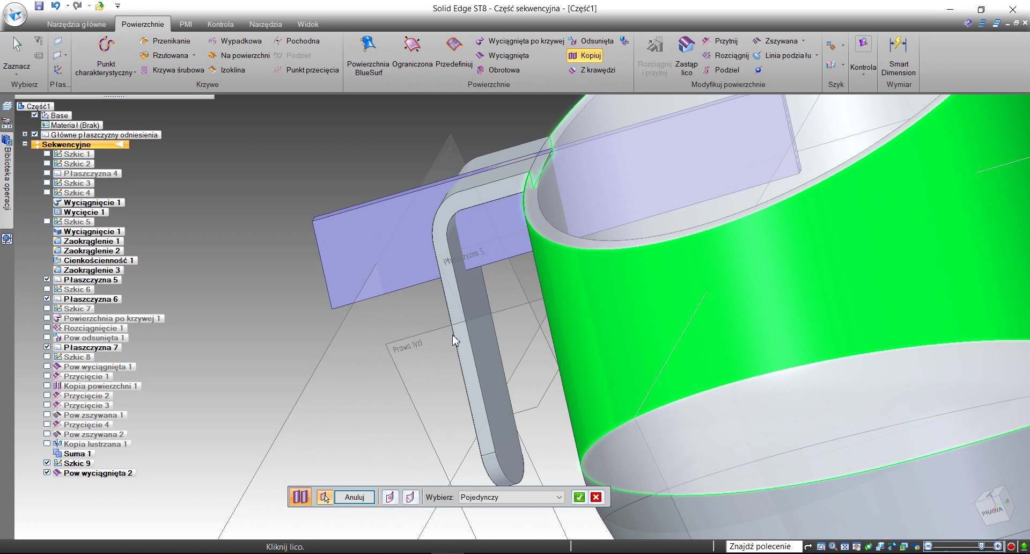
{"action": "left_click", "coordinate": [472, 310]}
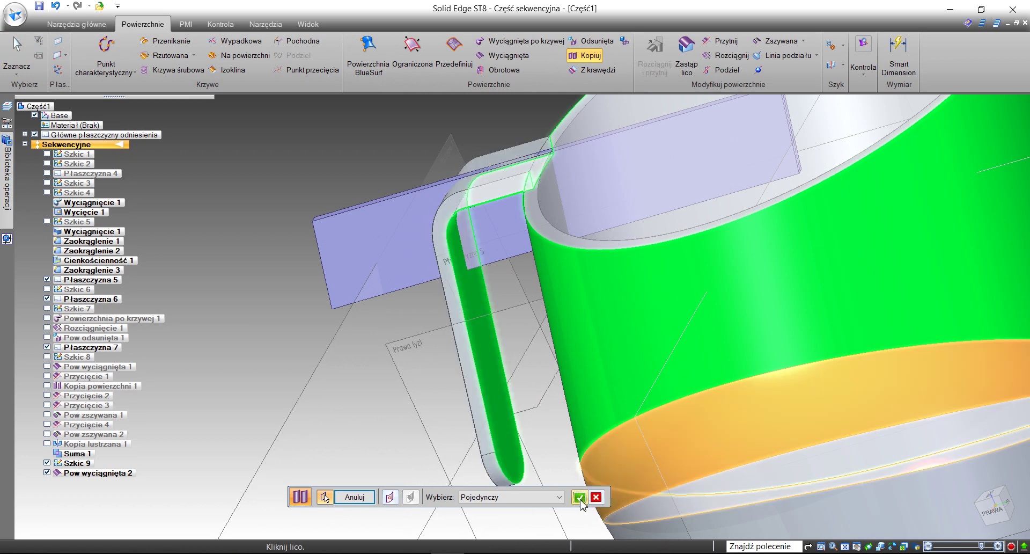
{"action": "left_click", "coordinate": [579, 498]}
{"action": "left_click", "coordinate": [365, 497]}
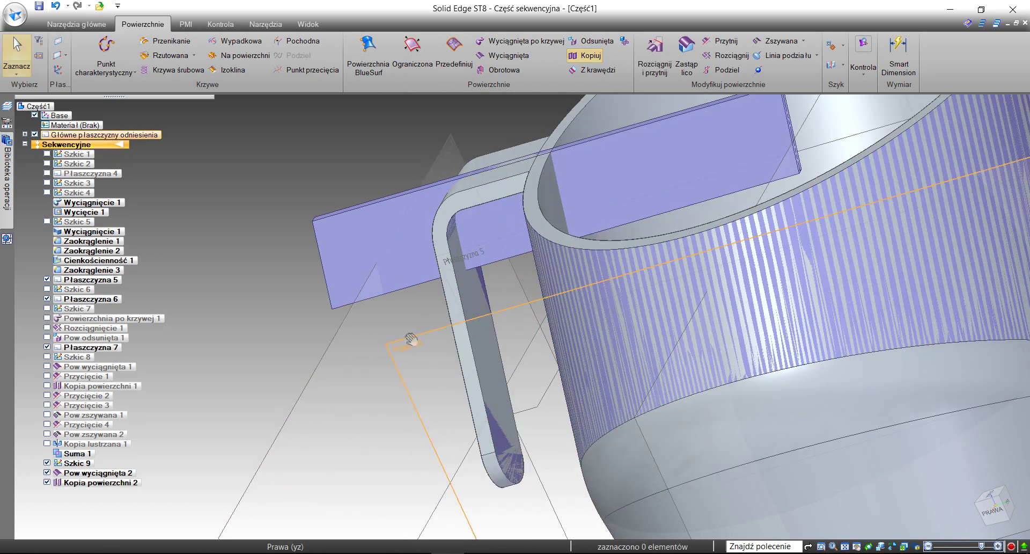
Start trimming the extruded slot surface, using the copied body and handle faces as the trimming boundaries.
{"action": "middle_click_drag", "start_coordinate": [409, 338], "coordinate": [457, 338]}
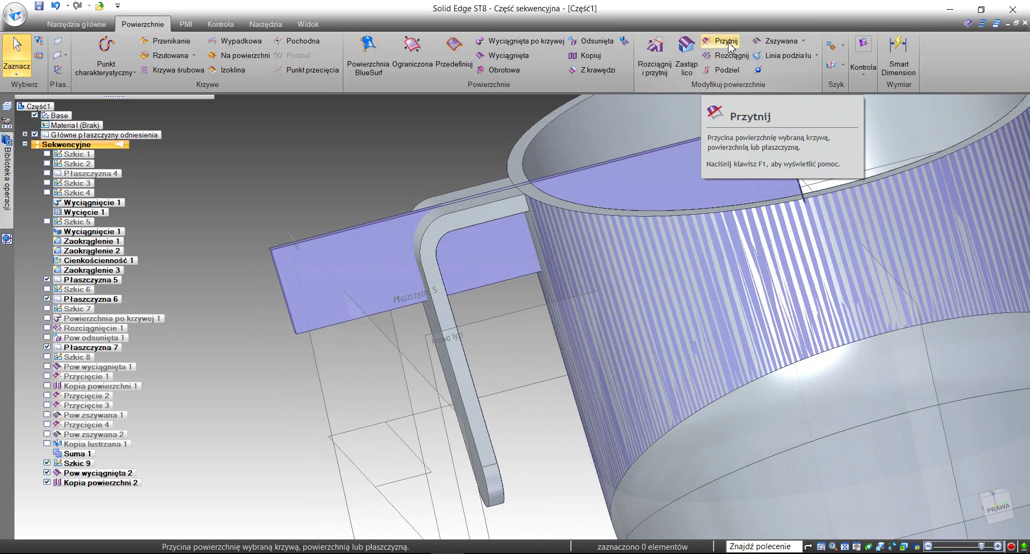
{"action": "left_click", "coordinate": [720, 41]}
{"action": "scroll", "coordinate": [519, 335], "scroll_direction": "up", "scroll_amount": 2}
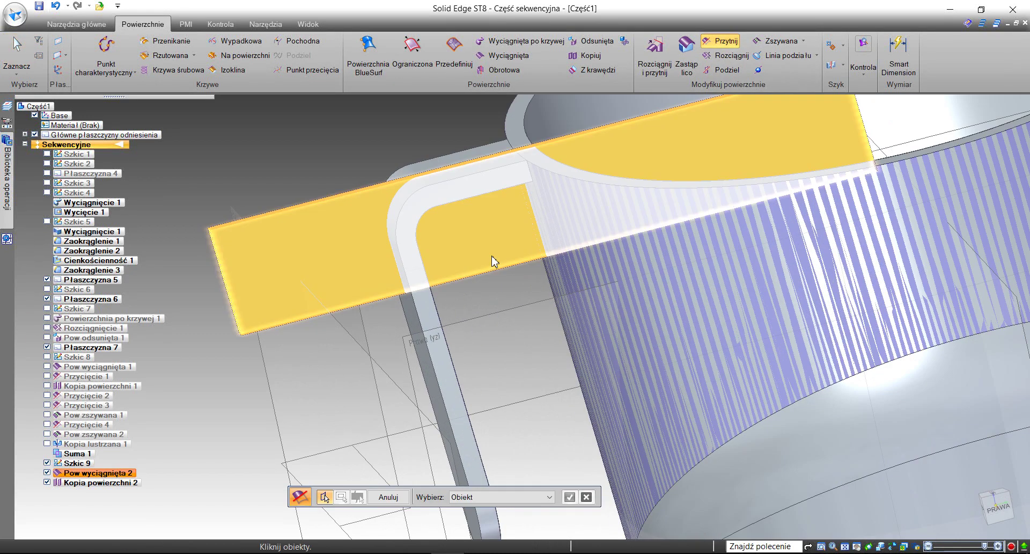
{"action": "left_click", "coordinate": [493, 261]}
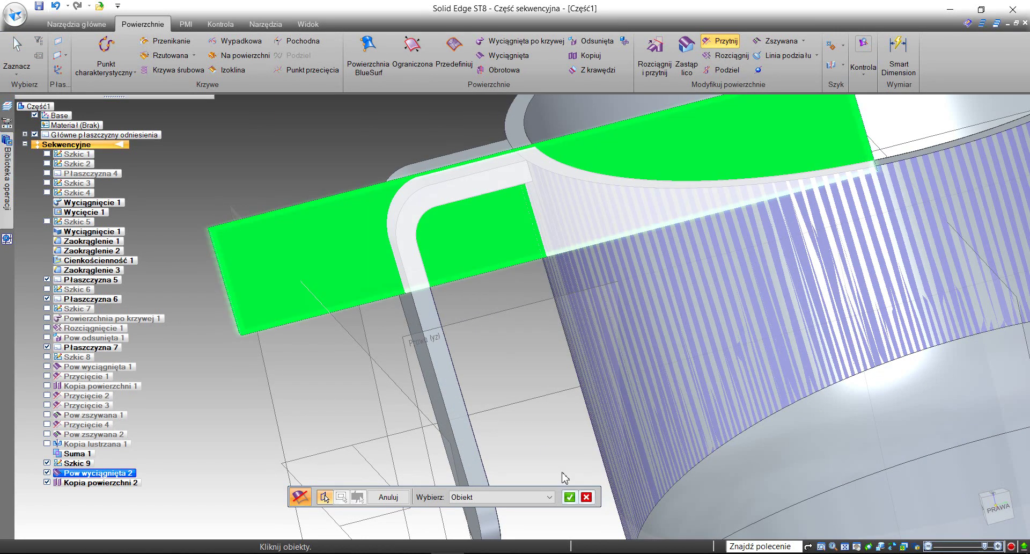
{"action": "left_click", "coordinate": [571, 498]}
{"action": "middle_click_drag", "start_coordinate": [501, 380], "coordinate": [582, 311]}
{"action": "left_click", "coordinate": [476, 338]}
{"action": "left_click", "coordinate": [610, 315]}
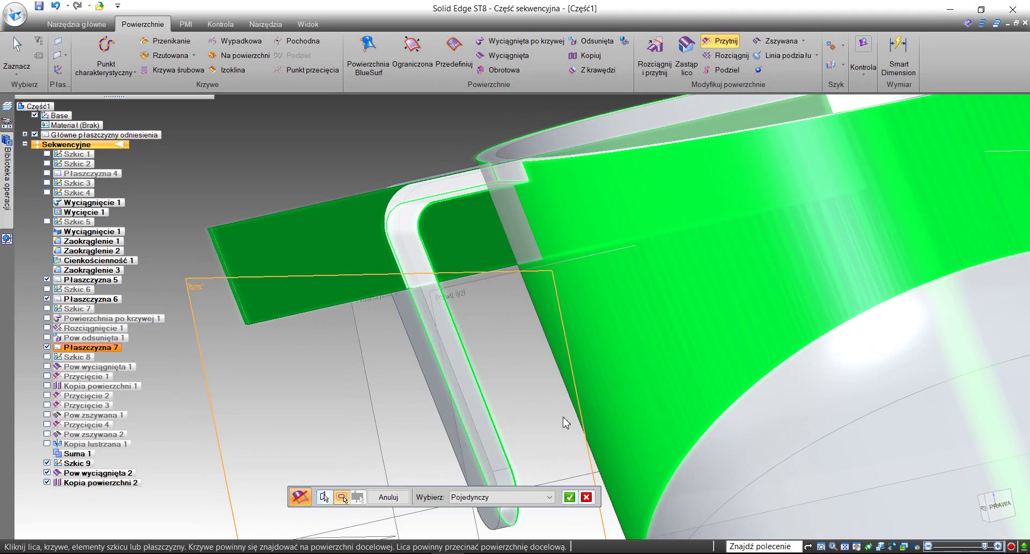
{"action": "left_click", "coordinate": [570, 497]}
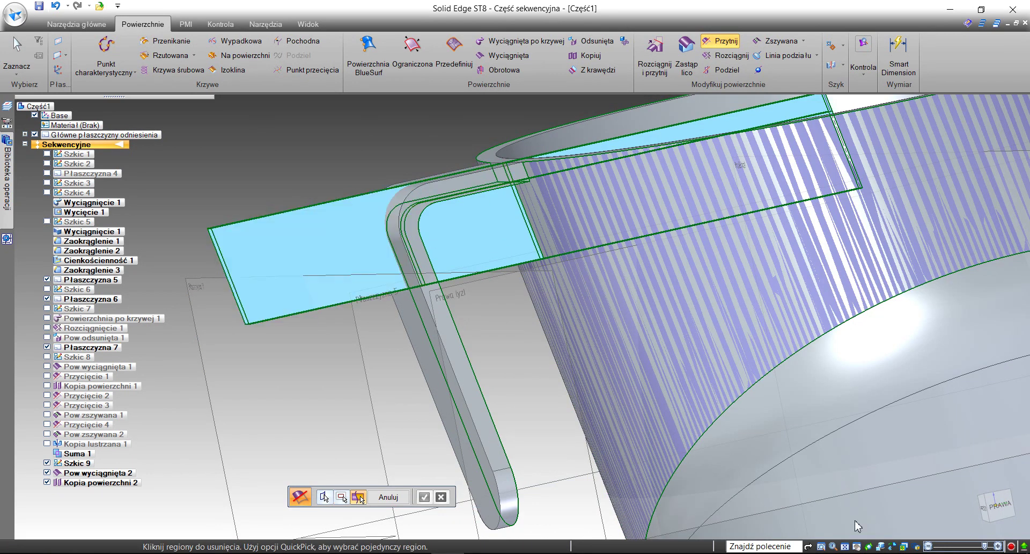
Mark the region of the extruded surface outside the handle for removal in the trim.
{"action": "left_click", "coordinate": [1011, 510]}
{"action": "scroll", "coordinate": [408, 226], "scroll_direction": "up", "scroll_amount": 5}
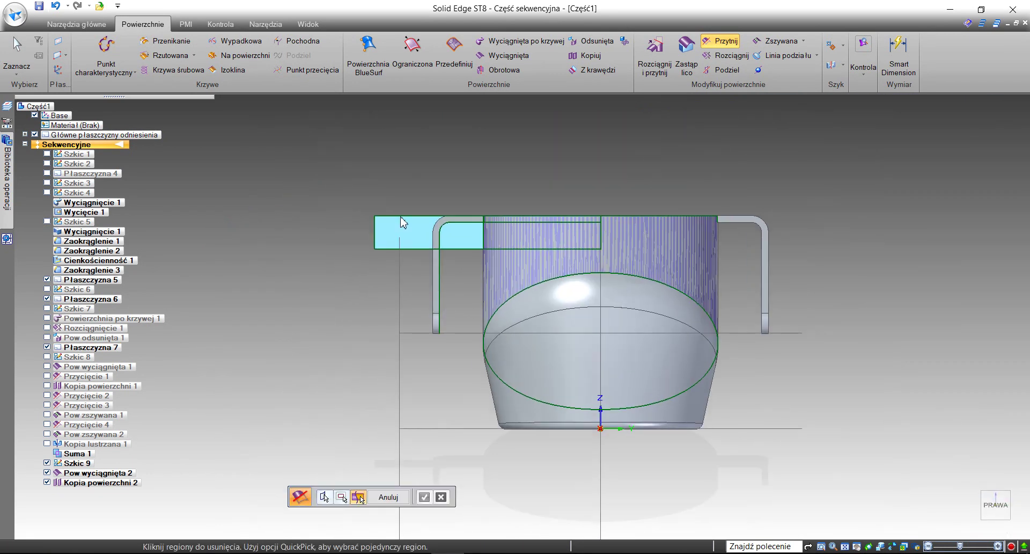
{"action": "left_click", "coordinate": [420, 246]}
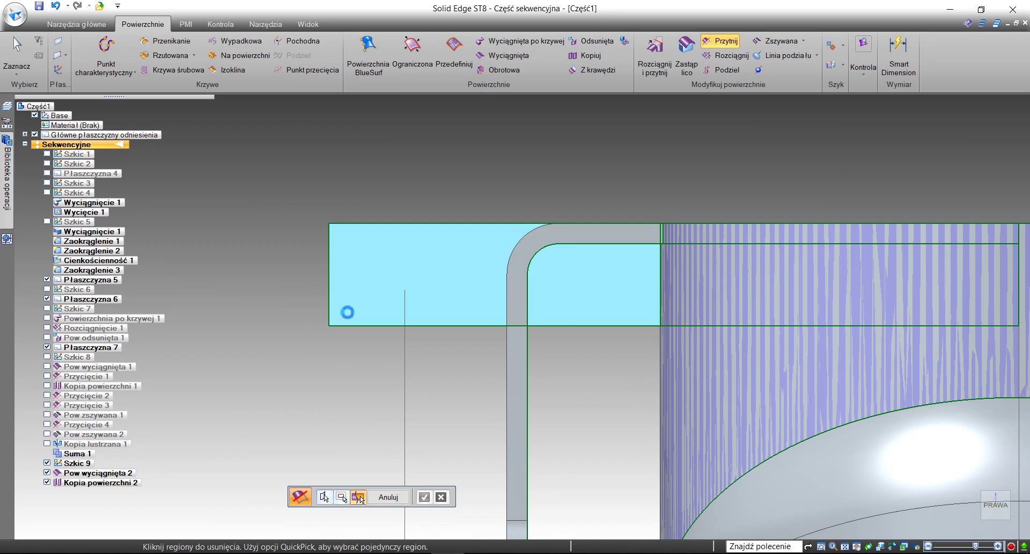
{"action": "middle_click_drag", "start_coordinate": [414, 263], "coordinate": [418, 271]}
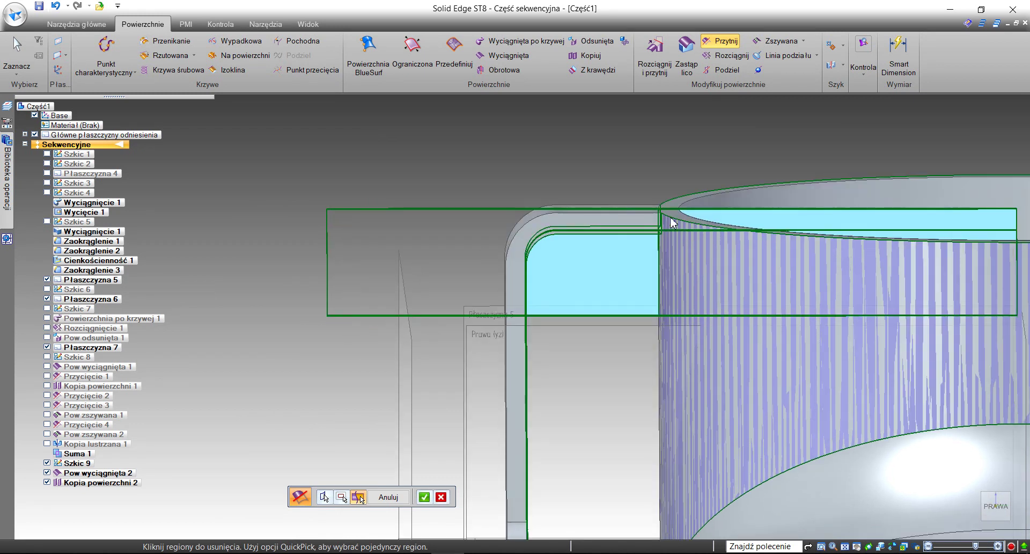